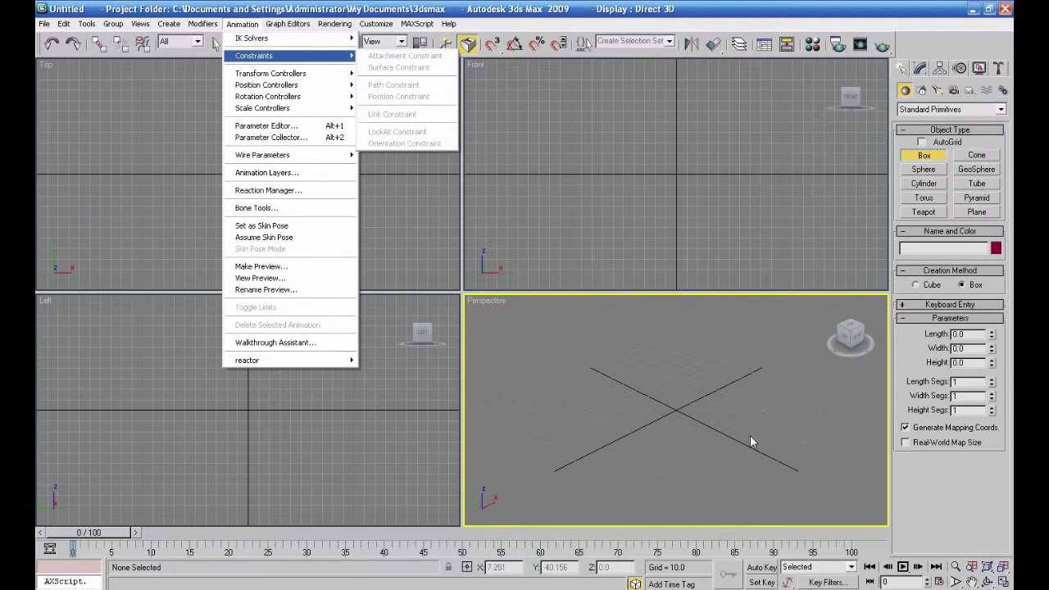
Create a box about 31 long, 33 wide and 21 high in the perspective view and clone it along the X axis.
{"action": "left_click_drag", "start_coordinate": [698, 405], "coordinate": [773, 391]}
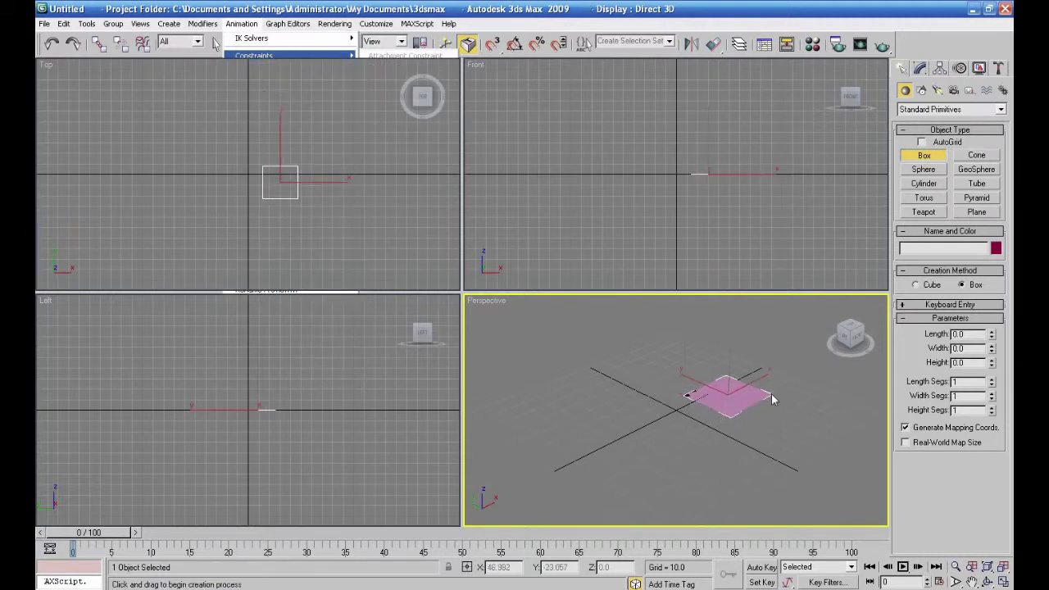
{"action": "left_click", "coordinate": [752, 357]}
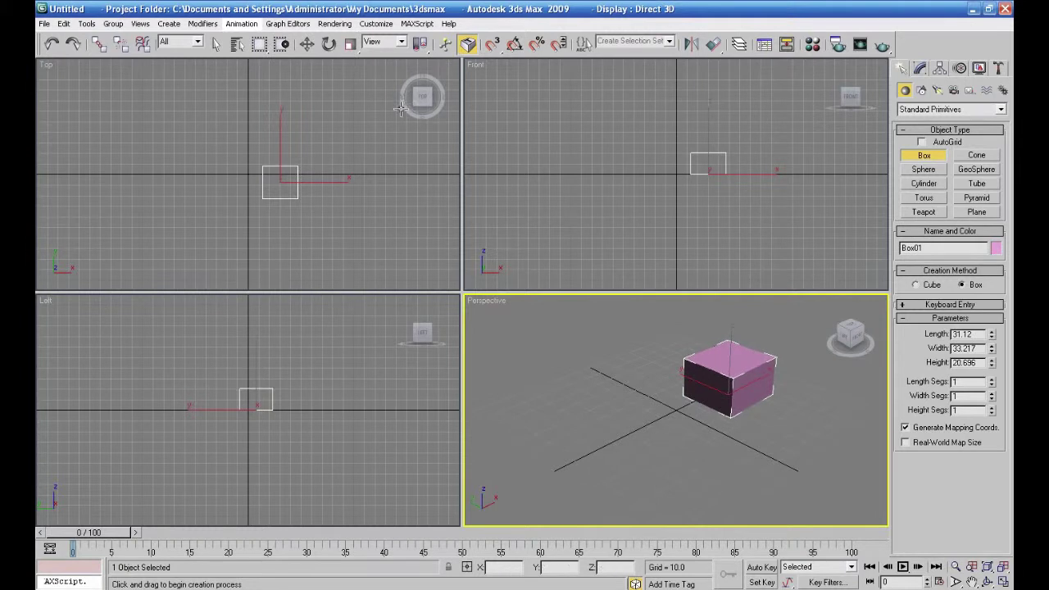
{"action": "key", "text": "w"}
{"action": "left_click_drag", "start_coordinate": [750, 393], "coordinate": [612, 478], "text": "shift"}
{"action": "left_click", "coordinate": [525, 360]}
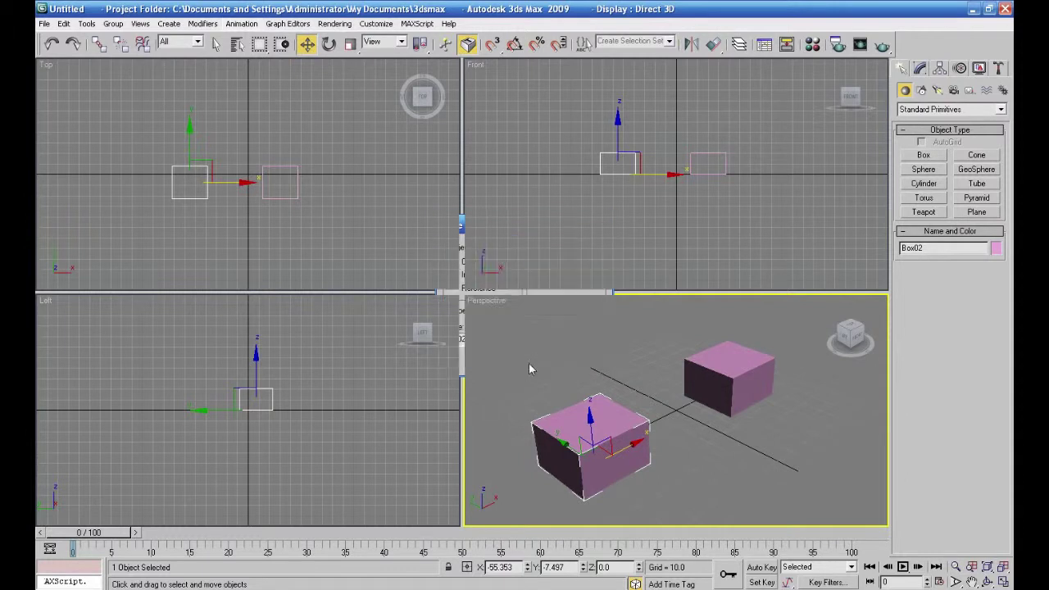
{"action": "left_click", "coordinate": [1002, 582]}
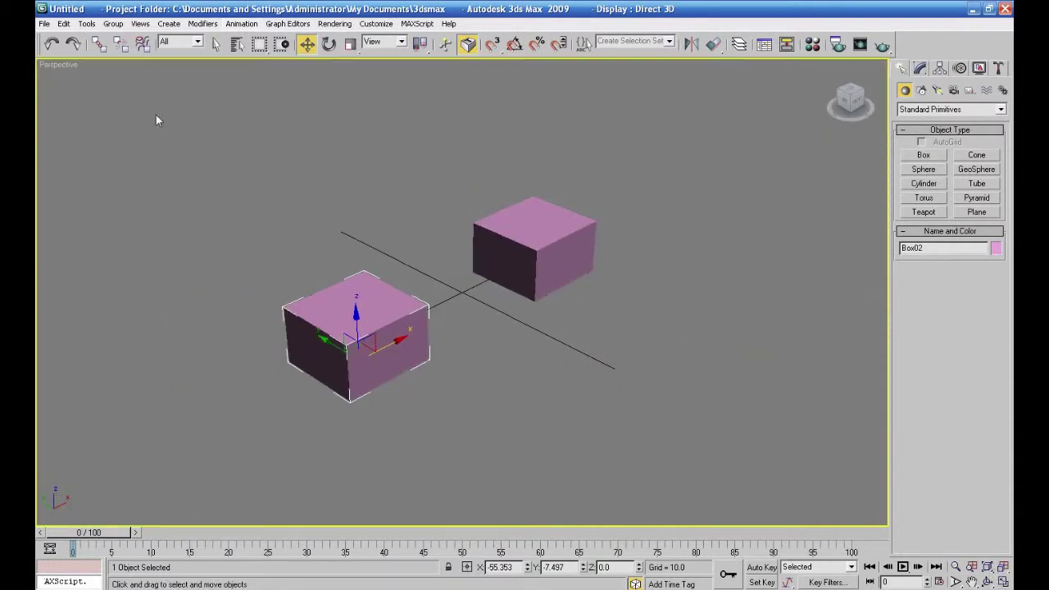
Link the cloned box to the original box so that the original becomes its parent.
{"action": "left_click", "coordinate": [97, 44]}
{"action": "left_click_drag", "start_coordinate": [346, 304], "coordinate": [498, 243]}
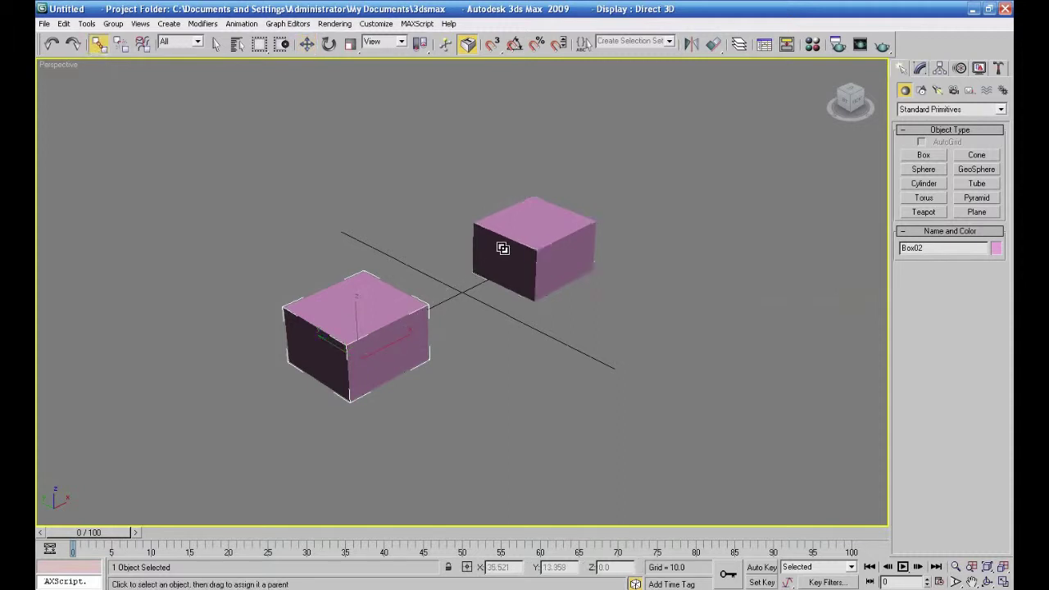
{"action": "left_click", "coordinate": [309, 46]}
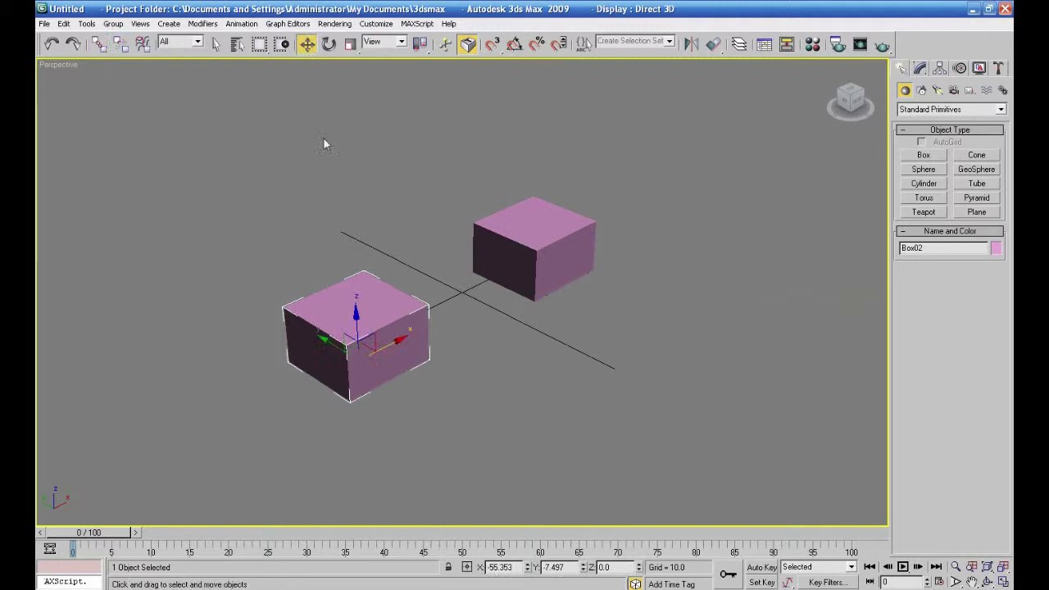
Try moving and rotating the original box to test the link, cancelling each transform.
{"action": "left_click", "coordinate": [525, 232]}
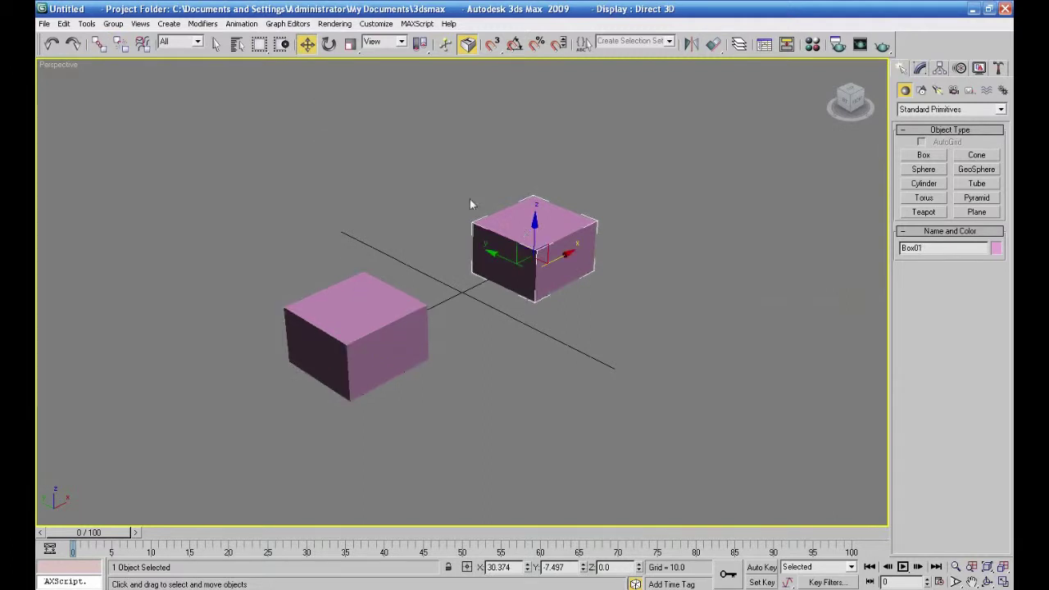
{"action": "mouse_move", "coordinate": [532, 225]}
{"action": "left_mouse_down"}
{"action": "mouse_move", "coordinate": [533, 205]}
{"action": "mouse_move", "coordinate": [533, 214]}
{"action": "left_mouse_up"}
{"action": "right_click", "coordinate": [532, 215]}
{"action": "left_click", "coordinate": [328, 45]}
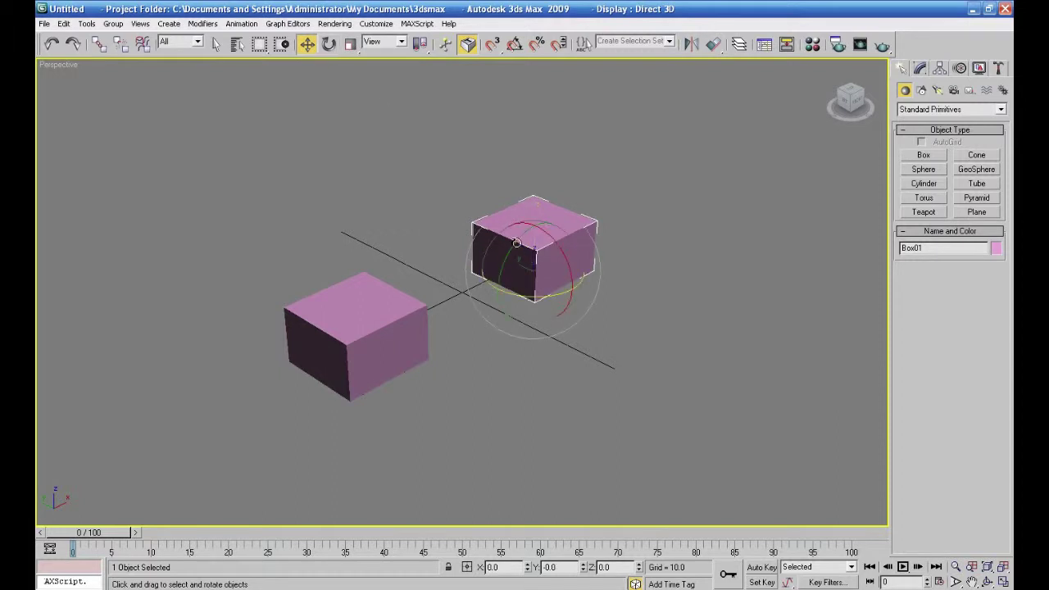
{"action": "left_click_drag", "start_coordinate": [513, 244], "coordinate": [616, 193]}
{"action": "right_click", "coordinate": [616, 193]}
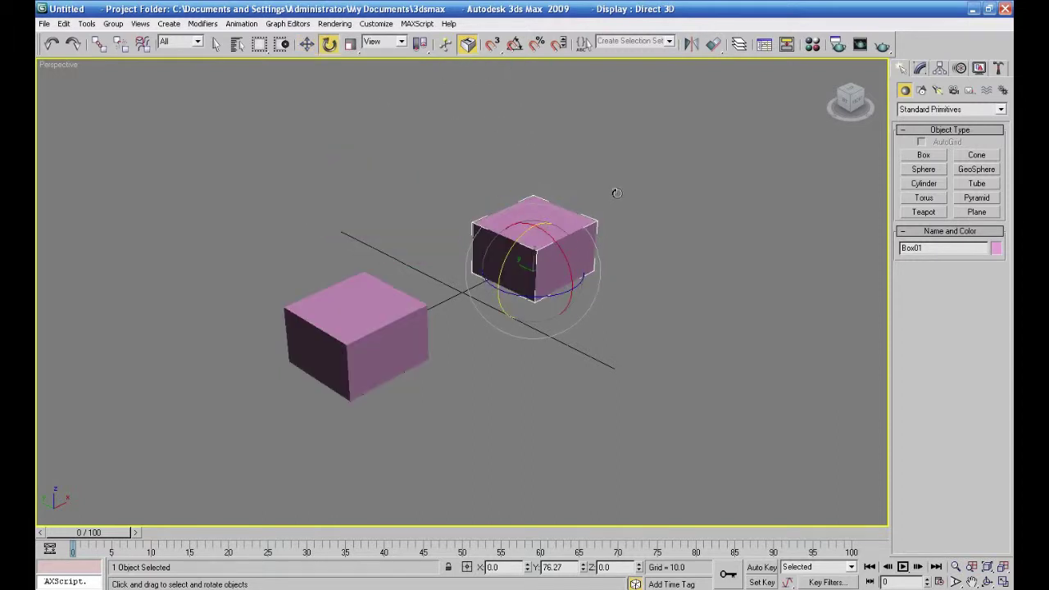
Try uniformly scaling the original box to test the link, cancelling the transform.
{"action": "key", "text": "r"}
{"action": "left_click_drag", "start_coordinate": [529, 271], "coordinate": [557, 276]}
{"action": "right_click", "coordinate": [557, 276]}
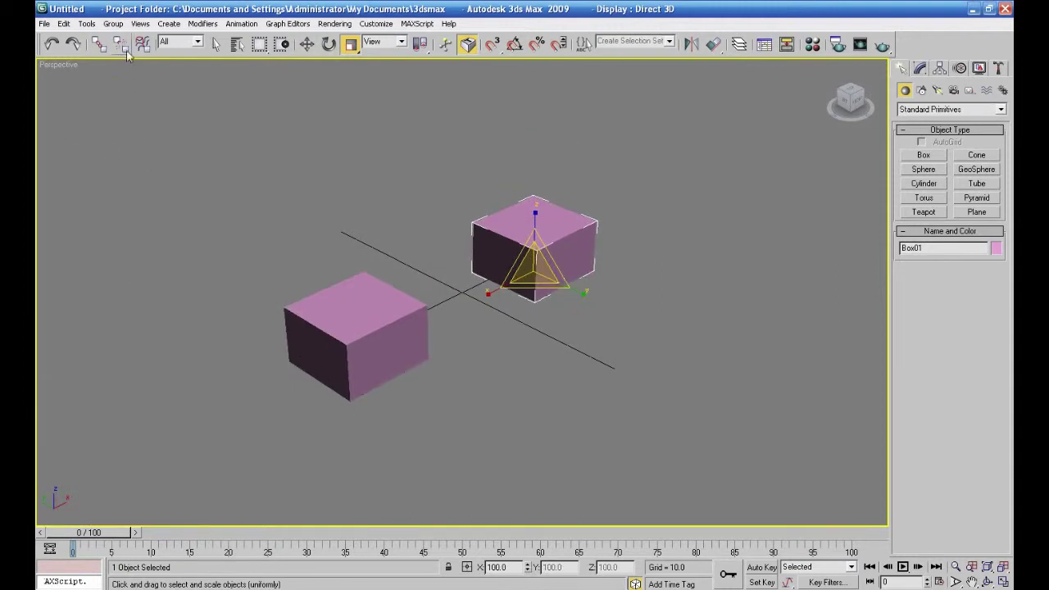
Try moving the original box vertically with the cloned box deselected, cancelling the move.
{"action": "left_click", "coordinate": [328, 340]}
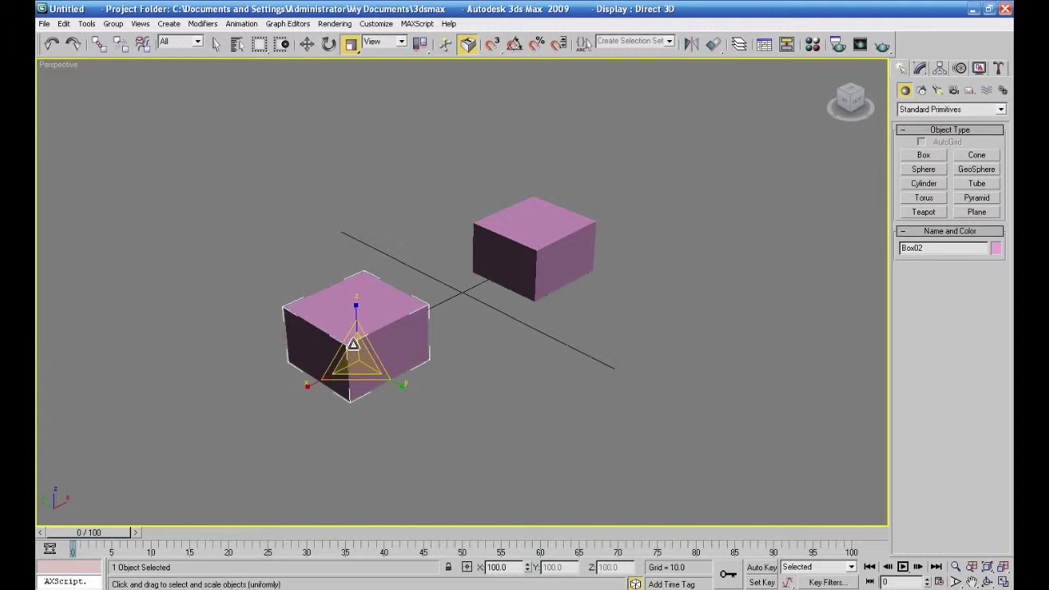
{"action": "left_click", "coordinate": [351, 275]}
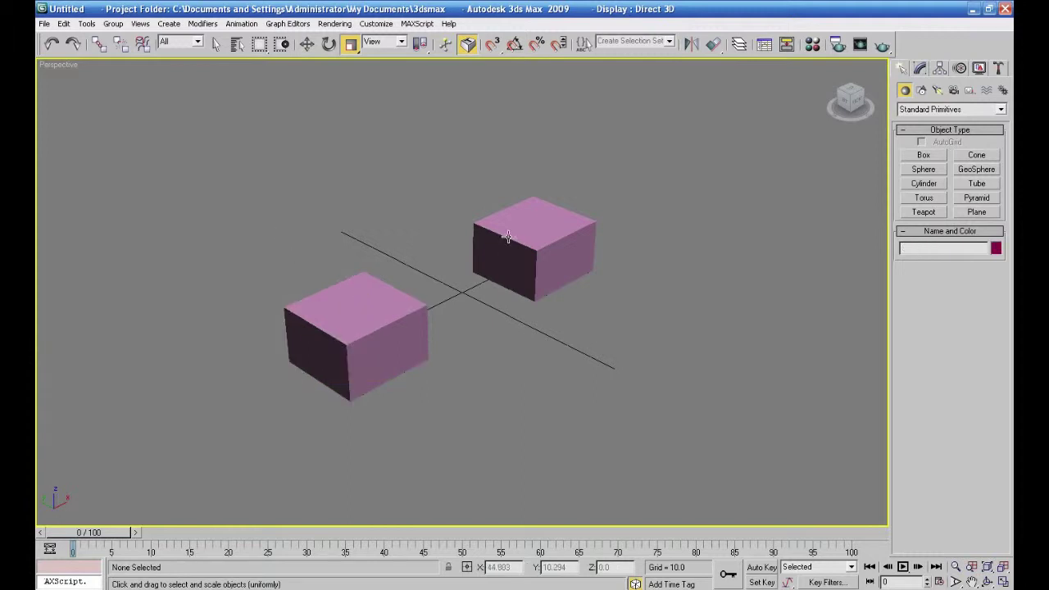
{"action": "left_click", "coordinate": [499, 234]}
{"action": "key", "text": "w"}
{"action": "left_click_drag", "start_coordinate": [536, 220], "coordinate": [515, 145]}
{"action": "right_click", "coordinate": [515, 145]}
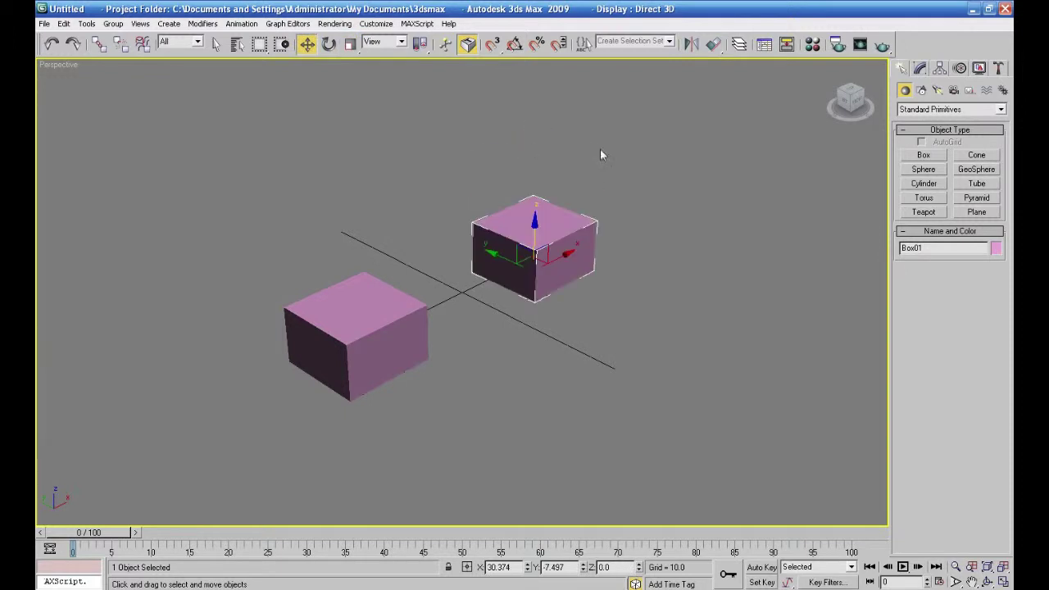
Link the cloned box to the original box and inspect both nodes' parent-child relationship in Schematic View.
{"action": "left_click", "coordinate": [98, 45]}
{"action": "mouse_move", "coordinate": [341, 280]}
{"action": "left_mouse_down"}
{"action": "mouse_move", "coordinate": [472, 288]}
{"action": "mouse_move", "coordinate": [518, 243]}
{"action": "left_mouse_up"}
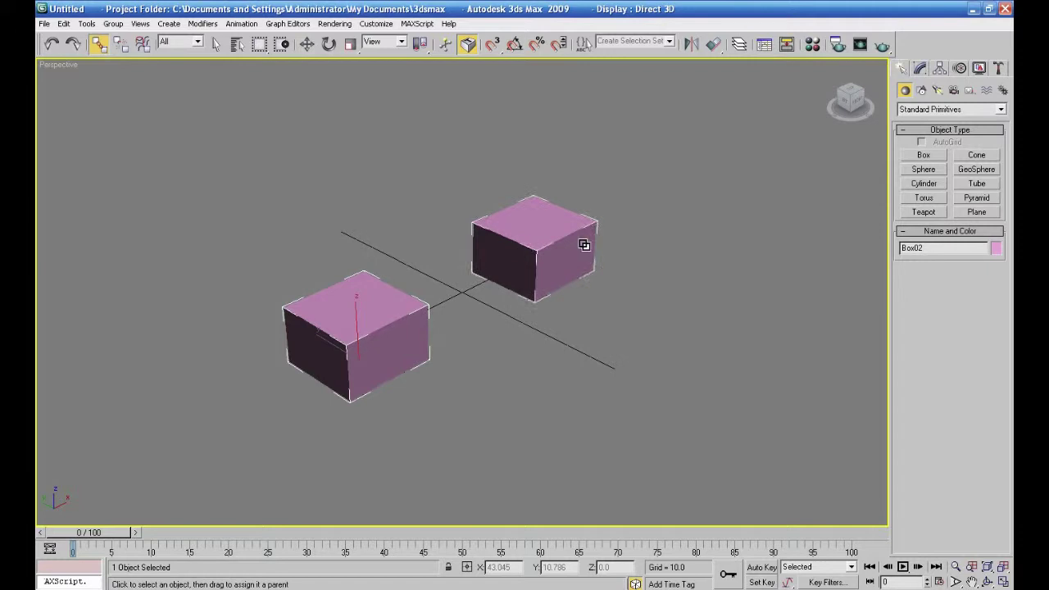
{"action": "left_click", "coordinate": [787, 45]}
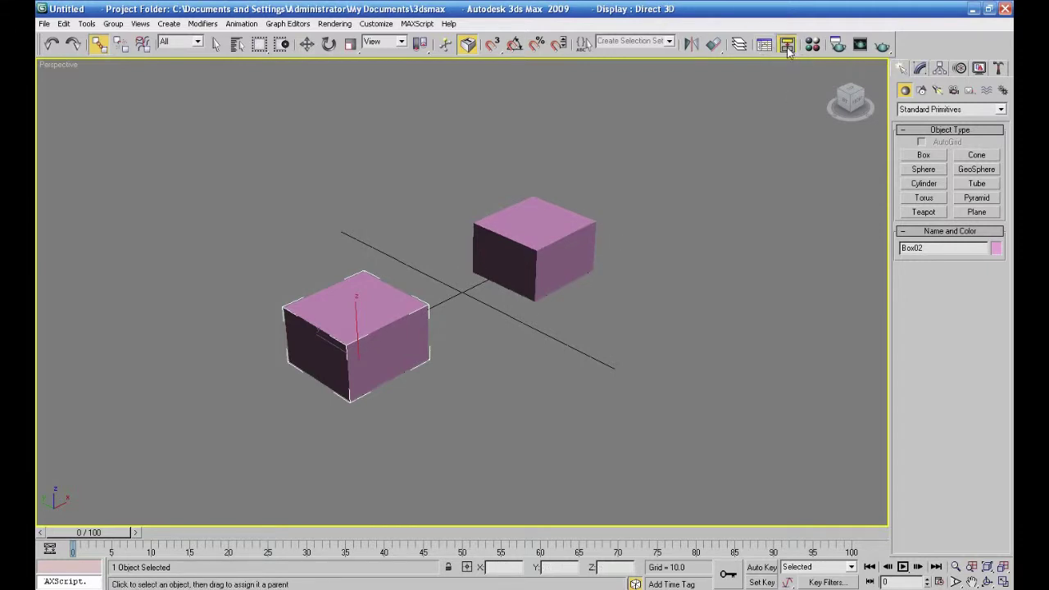
{"action": "left_click", "coordinate": [494, 81]}
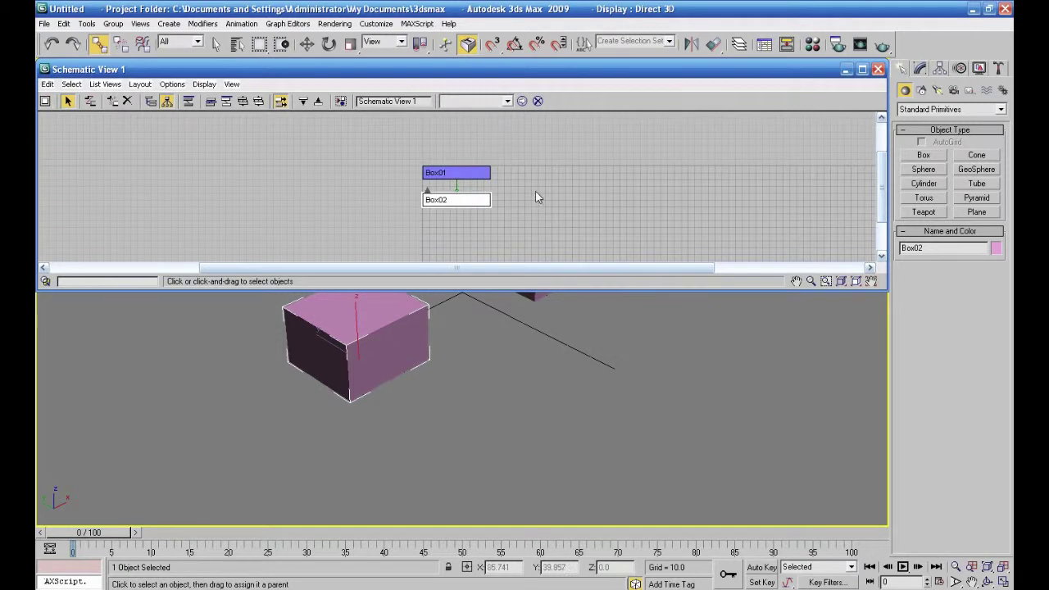
{"action": "left_click", "coordinate": [432, 174]}
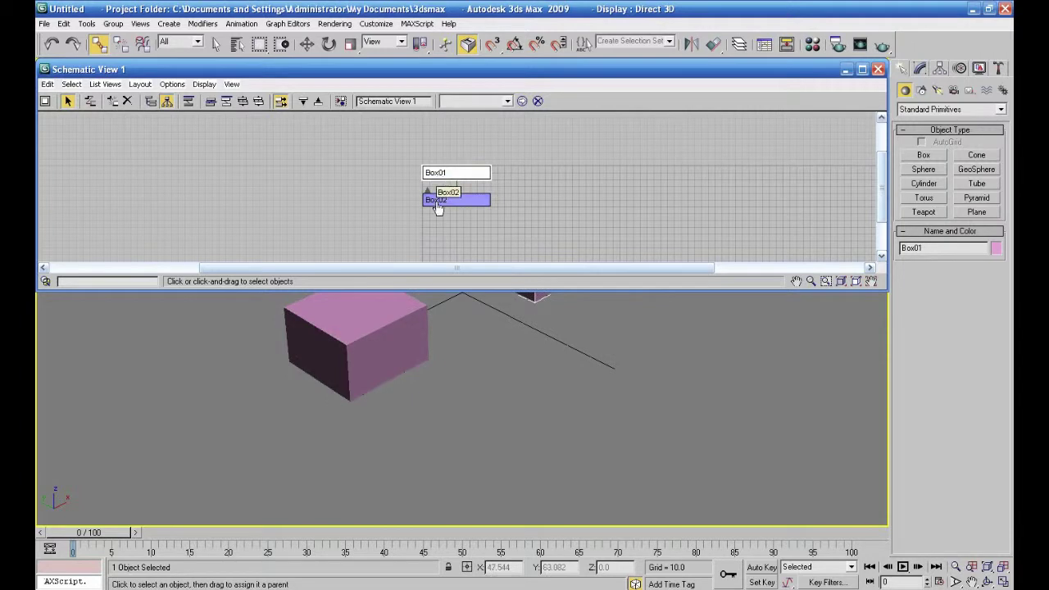
{"action": "left_click", "coordinate": [438, 204]}
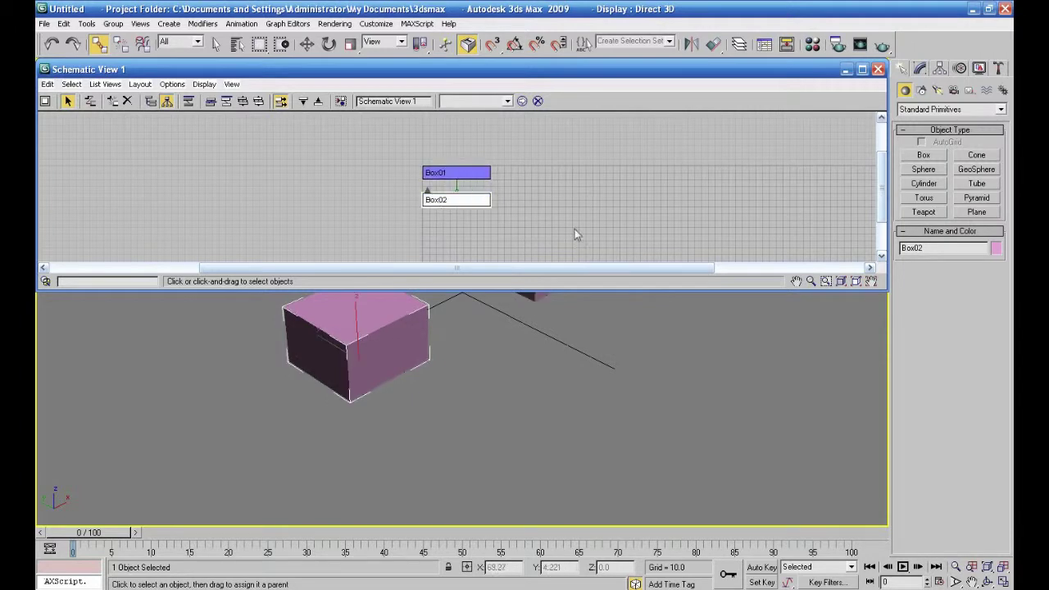
{"action": "left_click", "coordinate": [877, 69]}
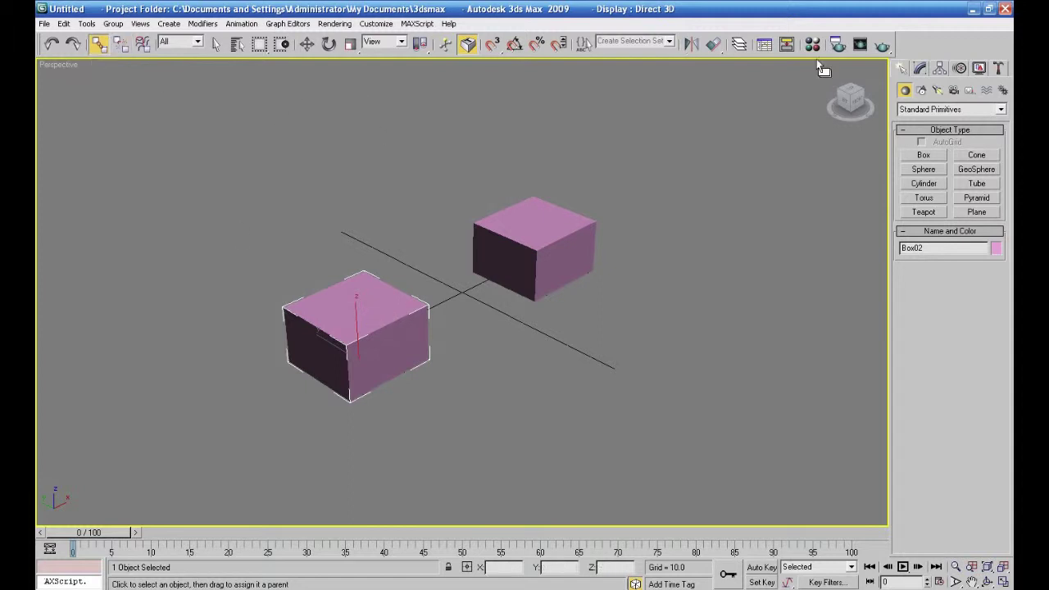
Remove the link between the two boxes and check their hierarchy in Schematic View.
{"action": "left_click", "coordinate": [762, 45]}
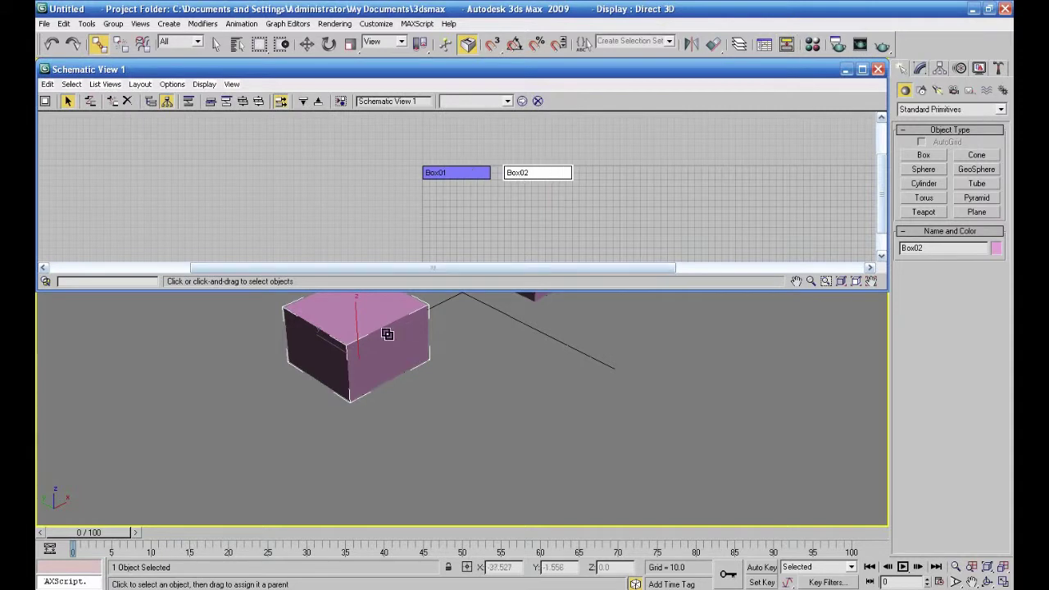
{"action": "left_click", "coordinate": [527, 297]}
{"action": "left_click", "coordinate": [538, 172]}
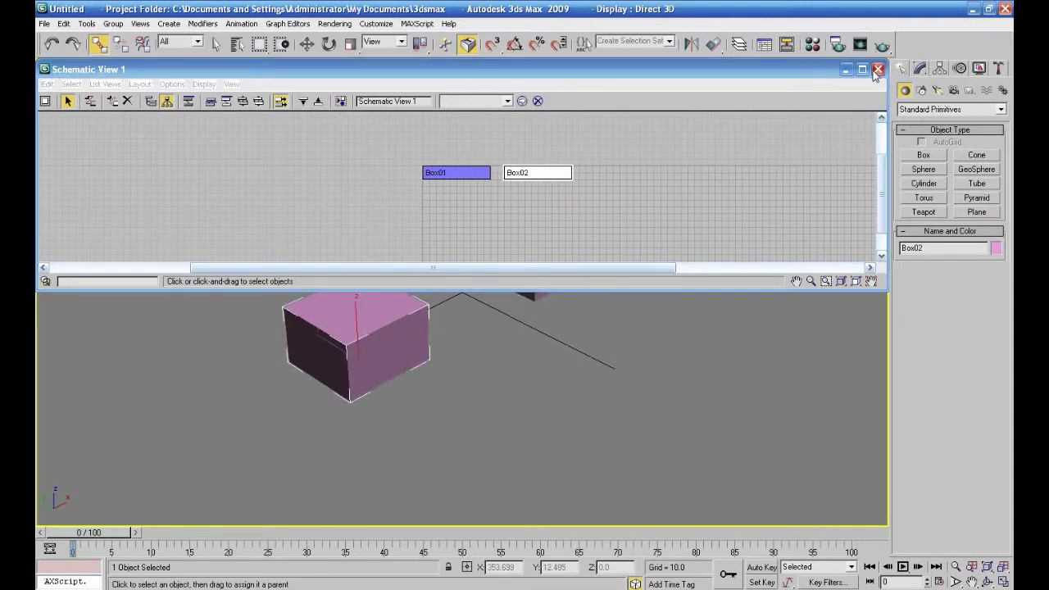
{"action": "left_click", "coordinate": [877, 68]}
{"action": "left_click", "coordinate": [561, 188]}
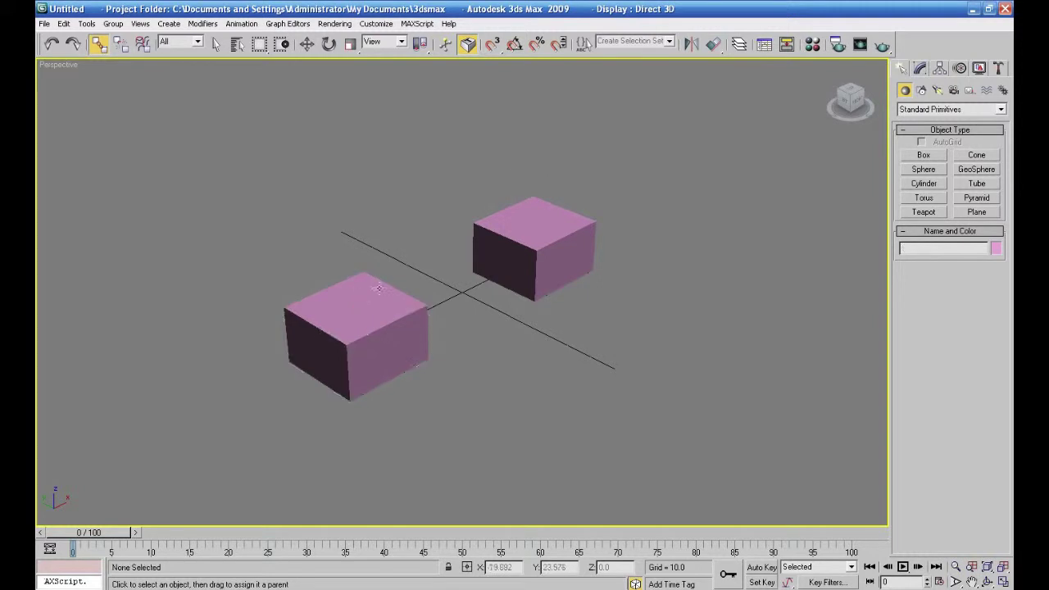
Apply a Position Constraint to the cloned box with the original box as target, and enable Keep Initial Offset.
{"action": "left_click", "coordinate": [348, 282]}
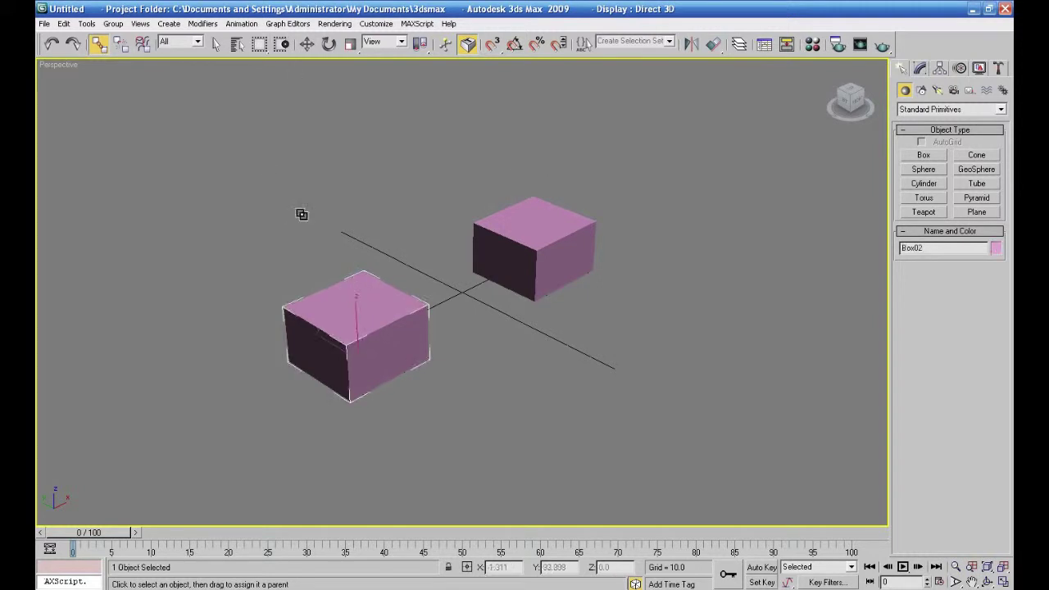
{"action": "left_click", "coordinate": [239, 24]}
{"action": "mouse_move", "coordinate": [245, 56]}
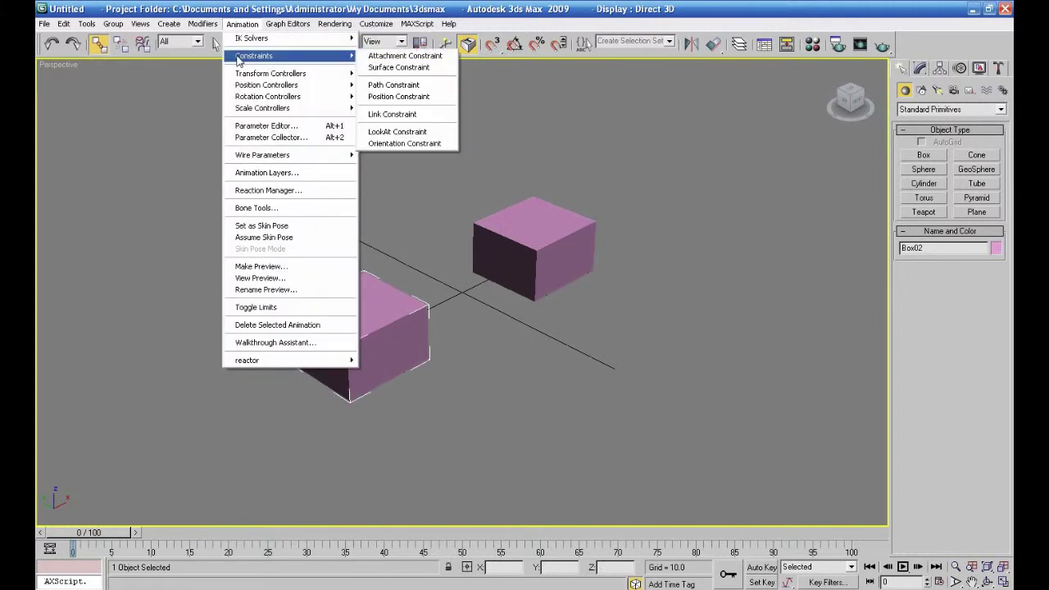
{"action": "left_click", "coordinate": [373, 97]}
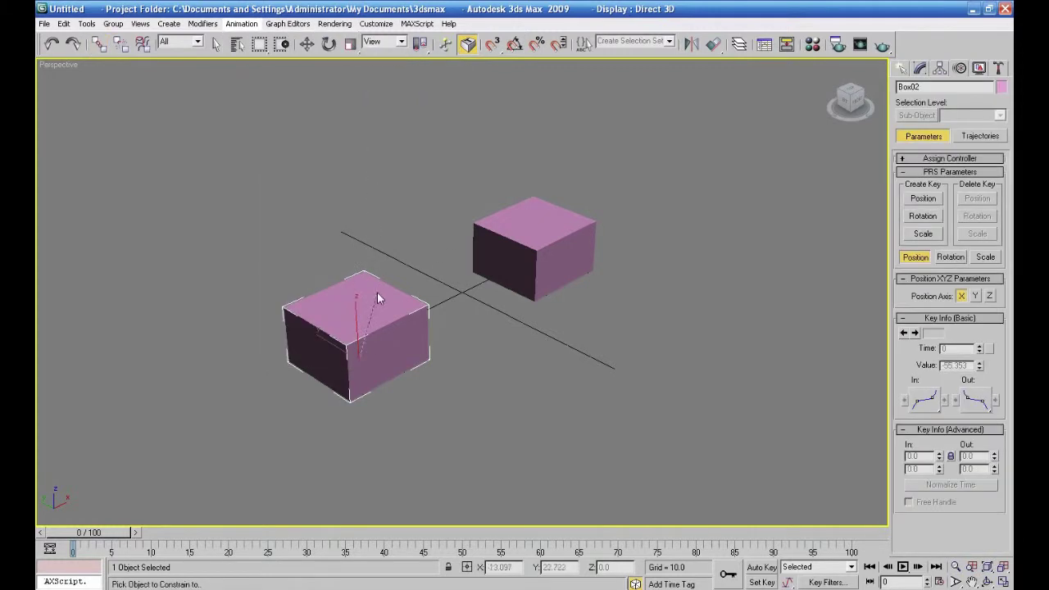
{"action": "left_click", "coordinate": [518, 237]}
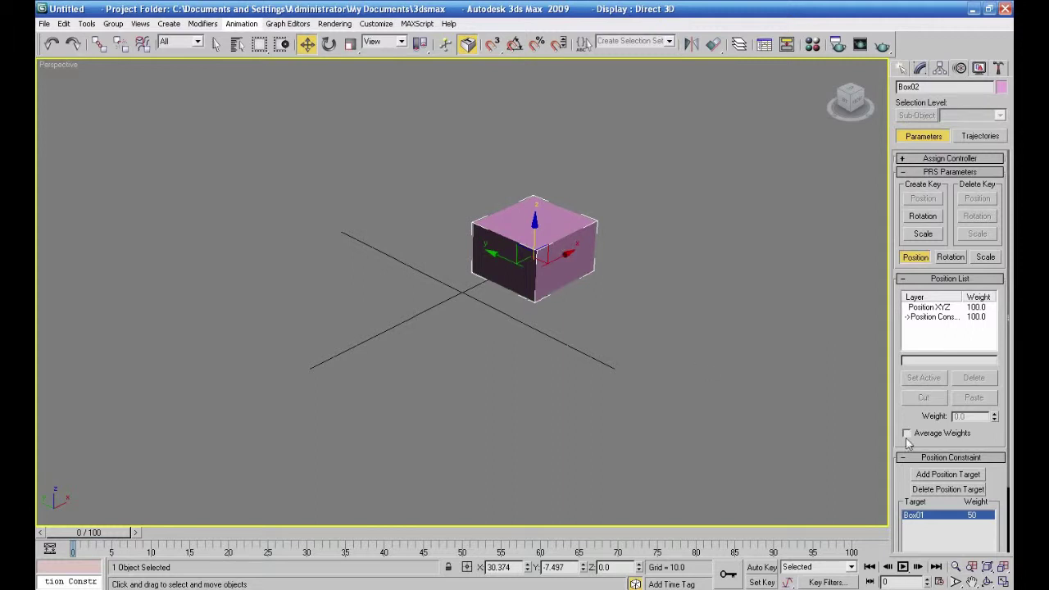
{"action": "left_click_drag", "start_coordinate": [901, 427], "coordinate": [877, 277]}
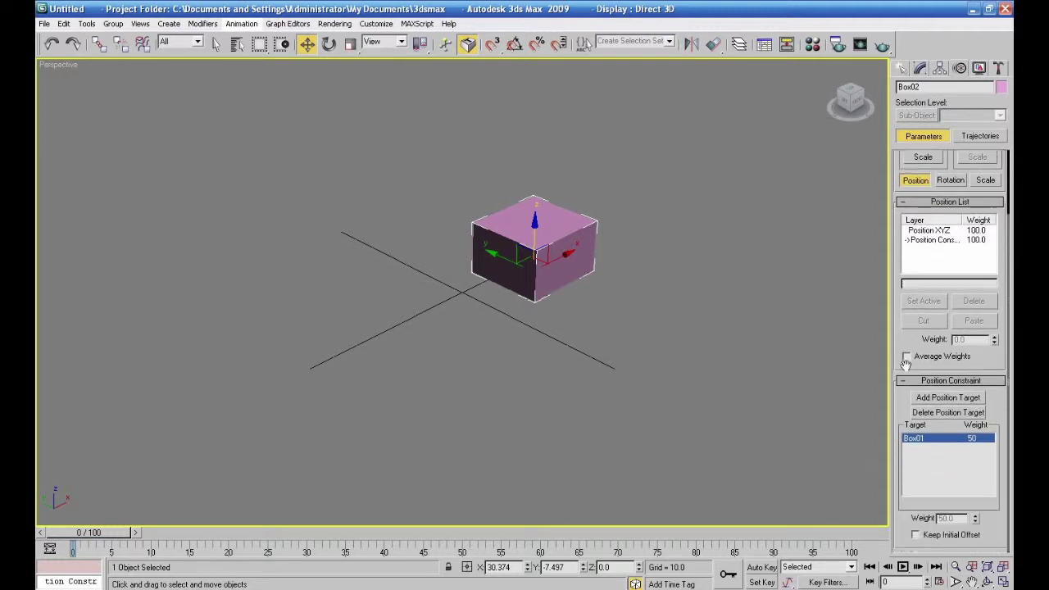
{"action": "left_click", "coordinate": [915, 535]}
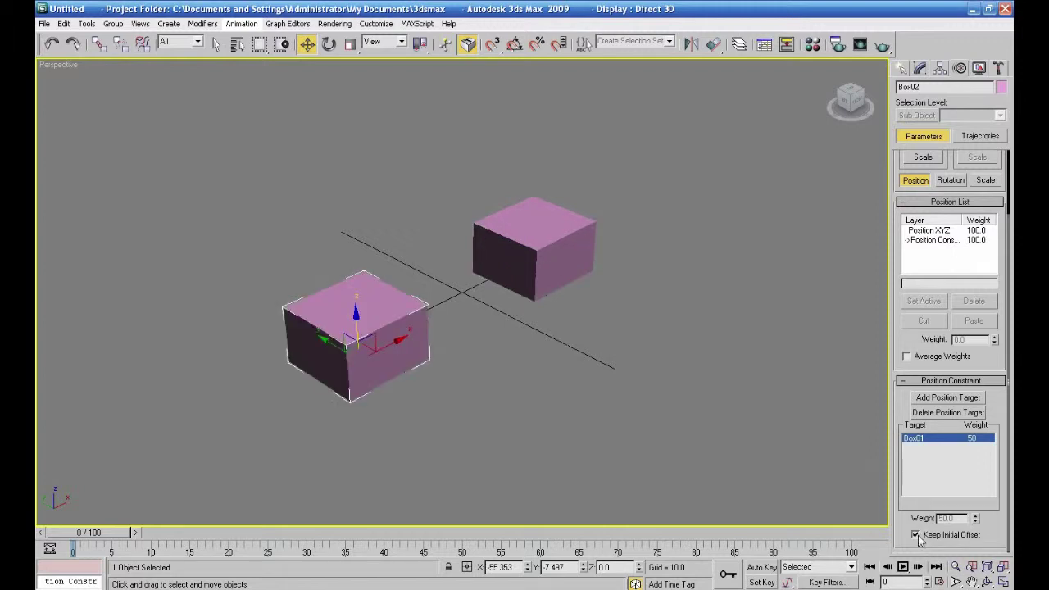
Try moving the original box horizontally and vertically to test the position constraint, cancelling the moves.
{"action": "left_click", "coordinate": [567, 231]}
{"action": "left_click_drag", "start_coordinate": [568, 250], "coordinate": [601, 273]}
{"action": "left_click_drag", "start_coordinate": [543, 236], "coordinate": [541, 177]}
{"action": "right_click", "coordinate": [539, 180]}
Try scaling and rotating the original box to test the position constraint, cancelling each transform and clearing the selection.
{"action": "left_click", "coordinate": [349, 45]}
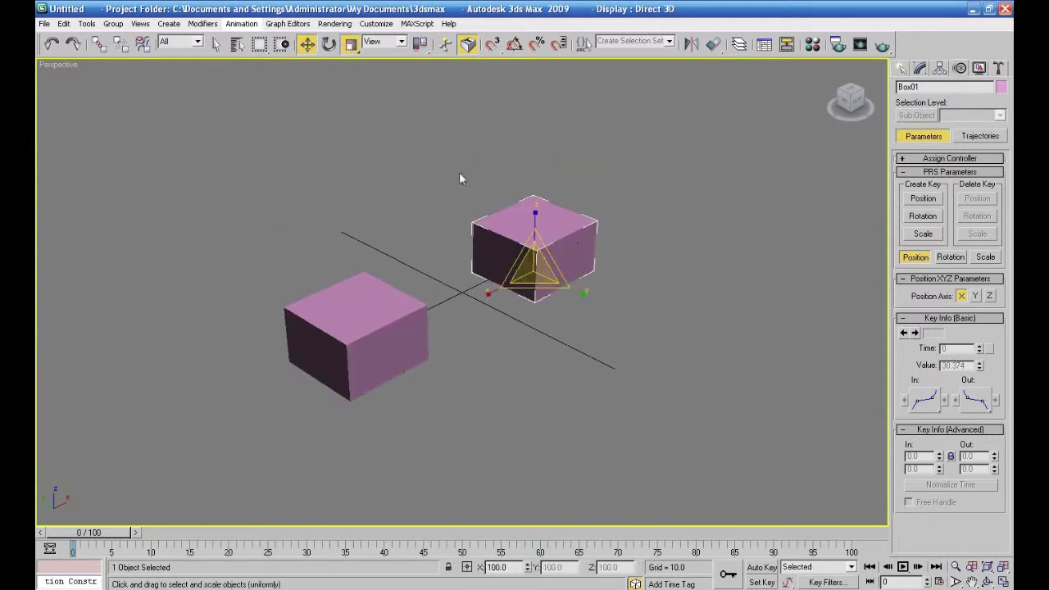
{"action": "left_click_drag", "start_coordinate": [536, 263], "coordinate": [573, 169]}
{"action": "right_click", "coordinate": [575, 169]}
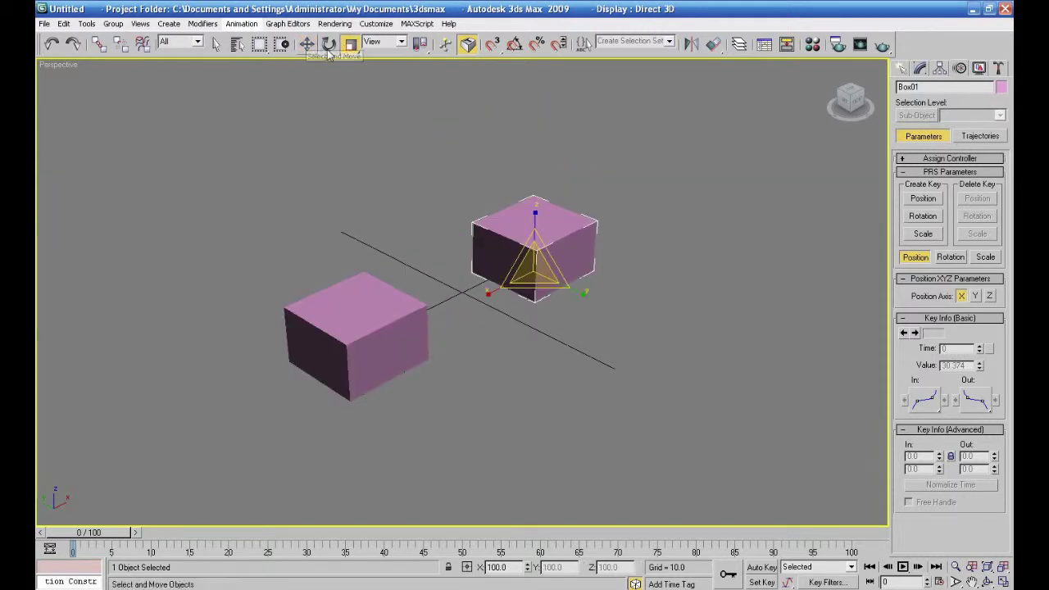
{"action": "left_click", "coordinate": [328, 44]}
{"action": "left_click_drag", "start_coordinate": [557, 243], "coordinate": [612, 345]}
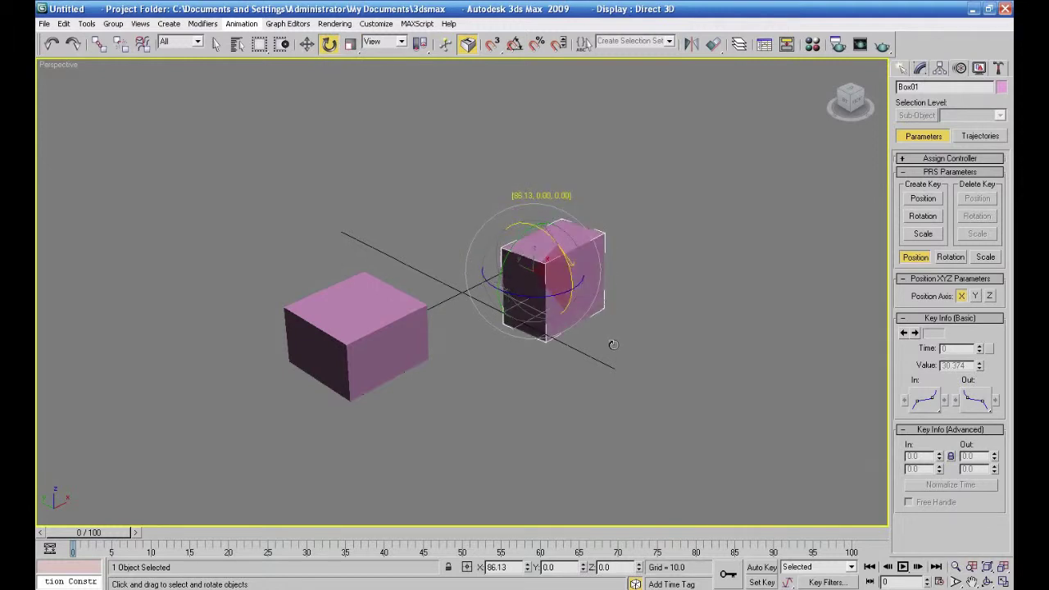
{"action": "right_click", "coordinate": [612, 345]}
{"action": "left_click", "coordinate": [533, 403]}
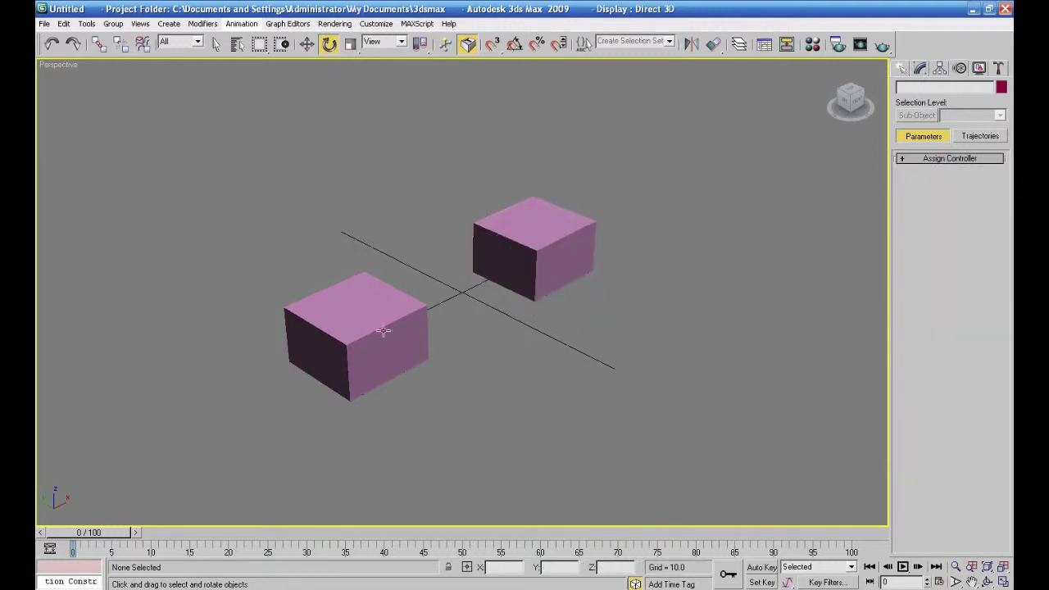
Clone the original box along the Y axis to about Y -96 as a third box, then clear the selection.
{"action": "left_click", "coordinate": [382, 327]}
{"action": "left_click_drag", "start_coordinate": [906, 418], "coordinate": [882, 286]}
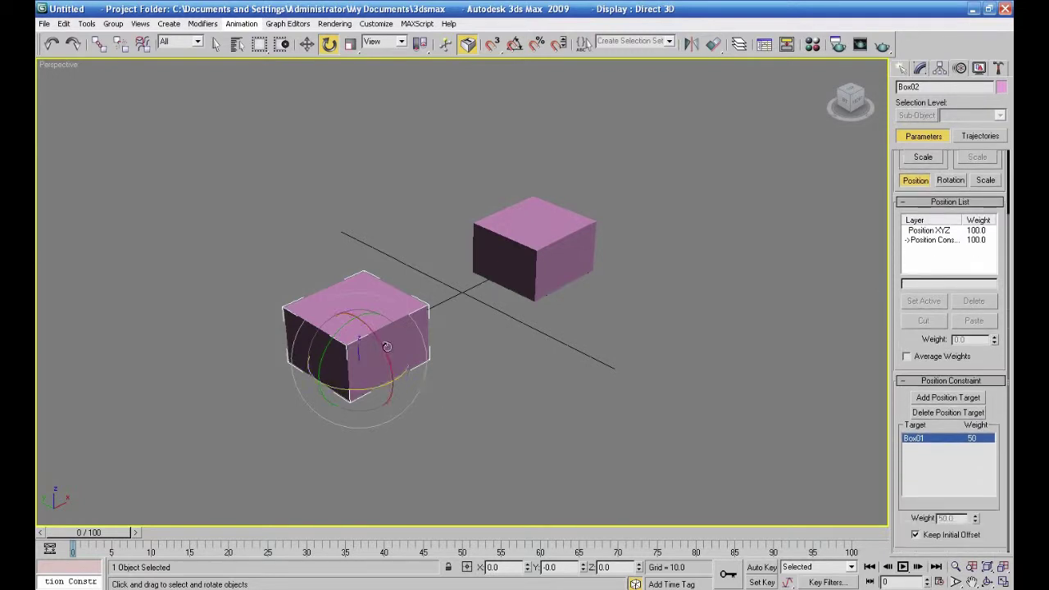
{"action": "left_click", "coordinate": [543, 242]}
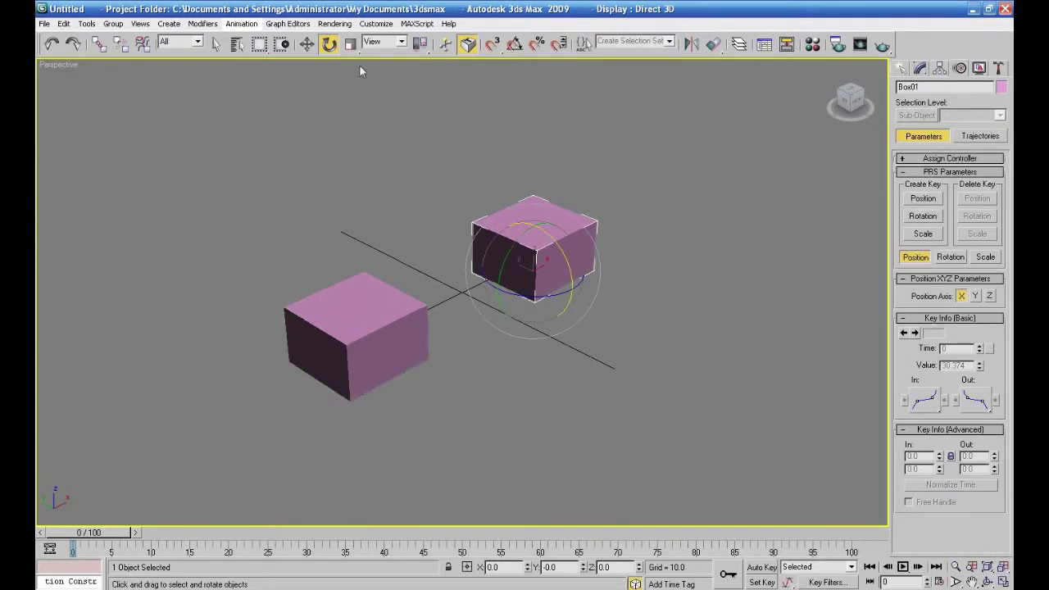
{"action": "left_click", "coordinate": [306, 44]}
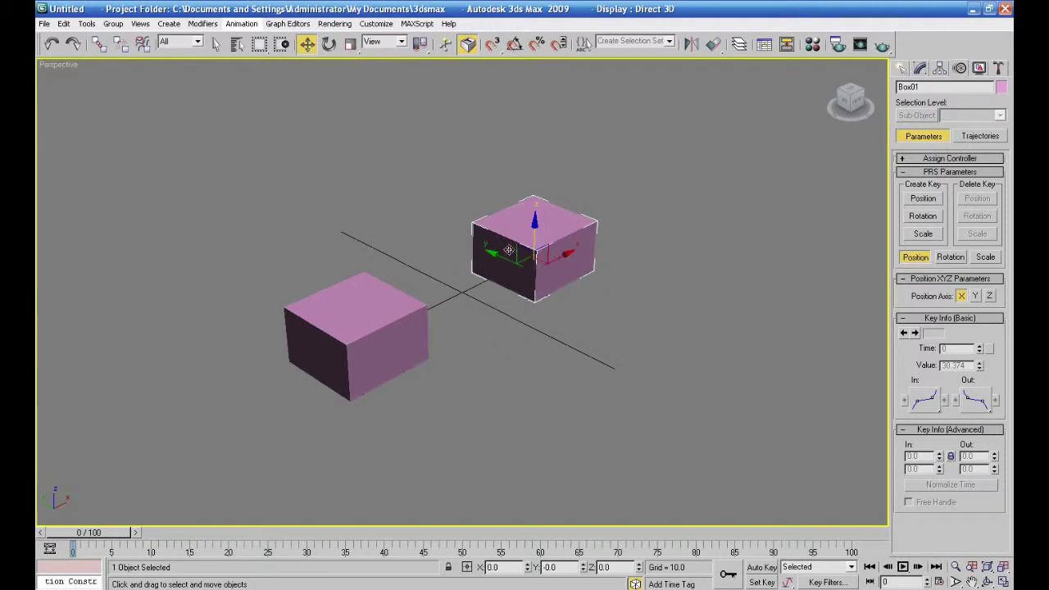
{"action": "mouse_move", "coordinate": [503, 255]}
{"action": "left_mouse_down", "text": "shift"}
{"action": "mouse_move", "coordinate": [610, 283]}
{"action": "mouse_move", "coordinate": [709, 371]}
{"action": "mouse_move", "coordinate": [702, 364]}
{"action": "left_mouse_up", "text": "shift"}
{"action": "left_click", "coordinate": [528, 360]}
{"action": "left_click", "coordinate": [540, 380]}
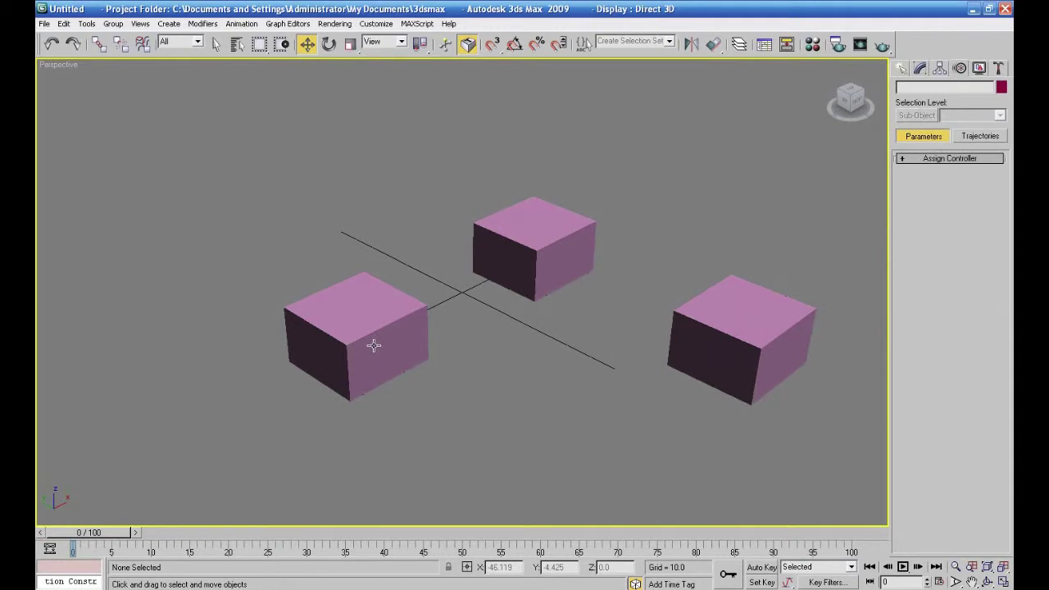
Add the third box as a second position target in the first cloned box's Position Constraint.
{"action": "left_click", "coordinate": [374, 345]}
{"action": "left_click_drag", "start_coordinate": [908, 412], "coordinate": [898, 298]}
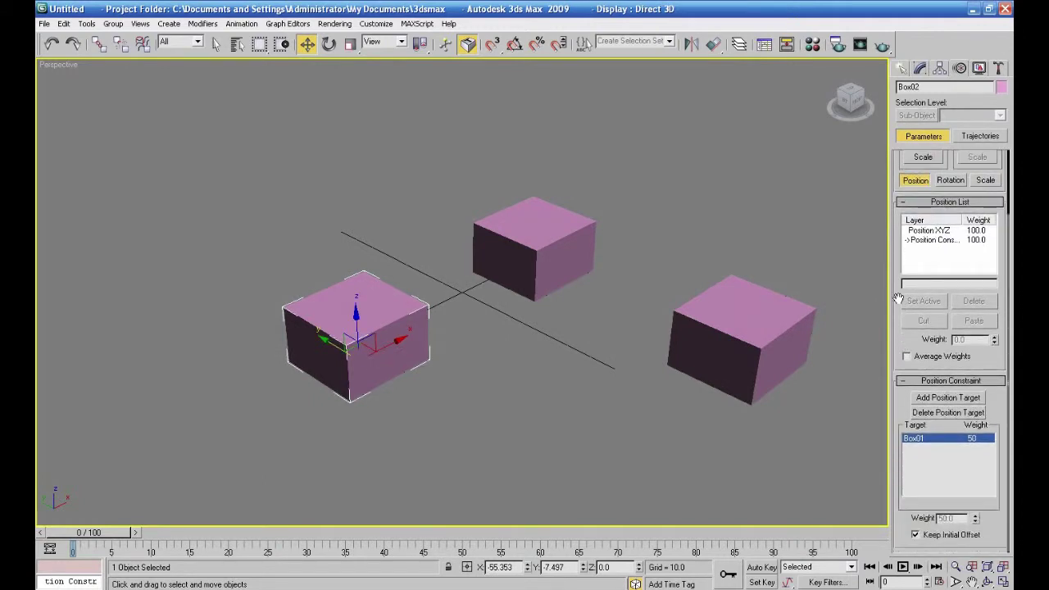
{"action": "left_click", "coordinate": [957, 397]}
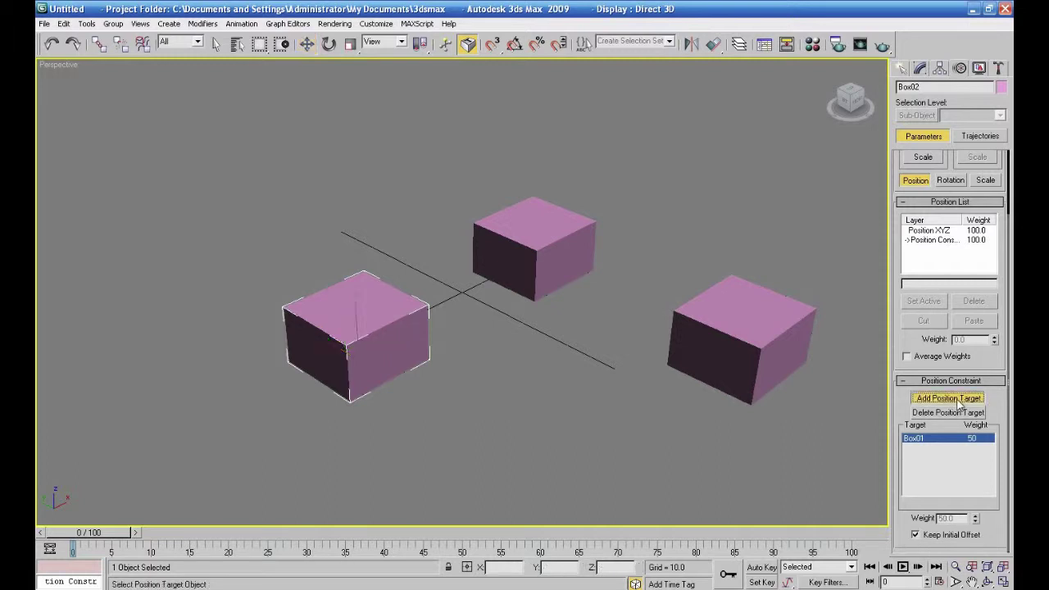
{"action": "left_click", "coordinate": [751, 333]}
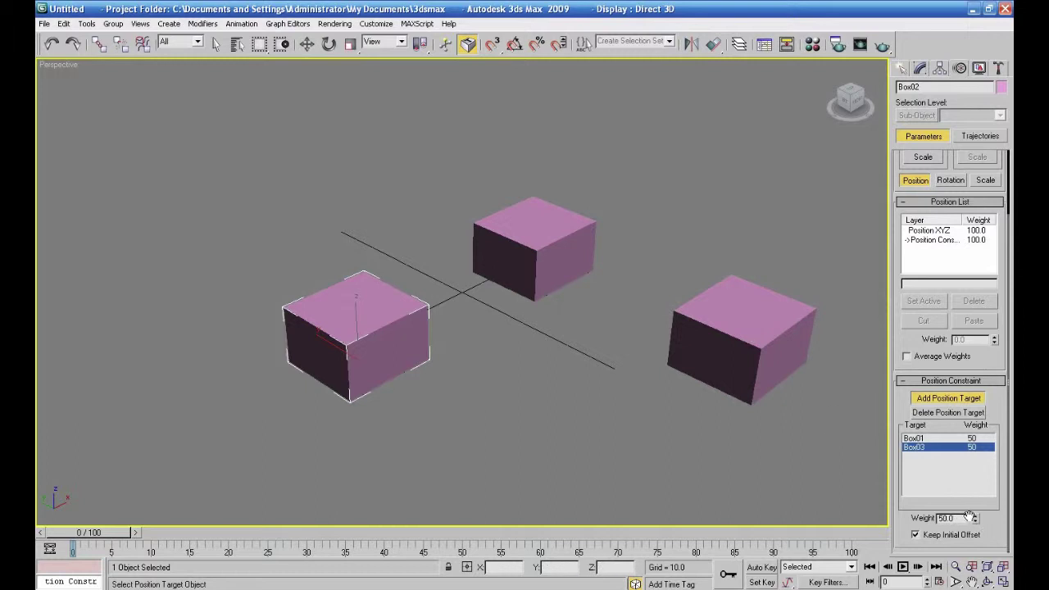
Set the position target weights to 100 for Box03 and 0 for Box01.
{"action": "left_click_drag", "start_coordinate": [952, 518], "coordinate": [926, 517]}
{"action": "type", "text": "100"}
{"action": "key", "text": "Return"}
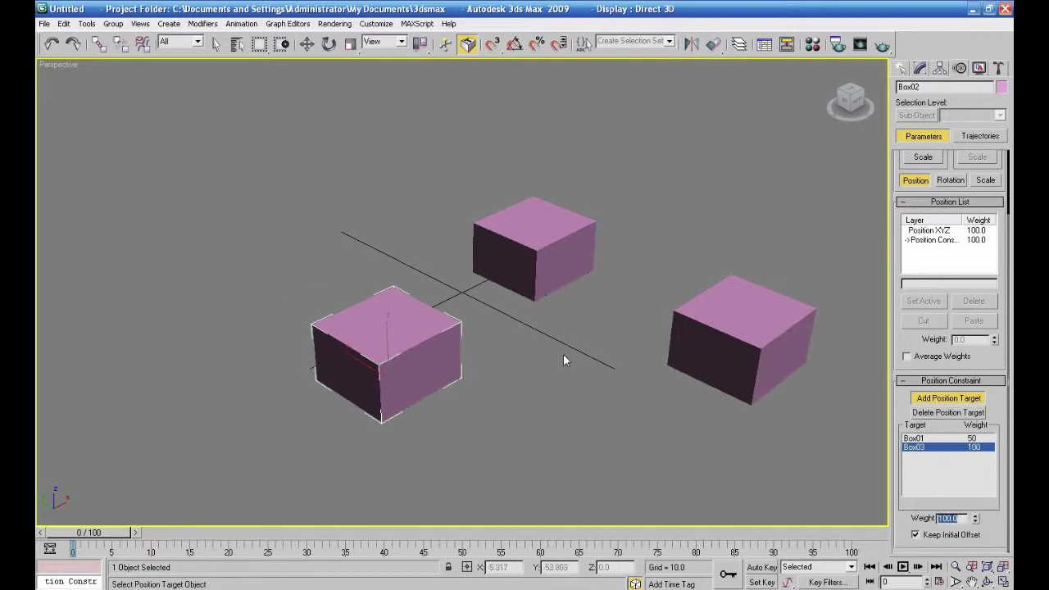
{"action": "left_click", "coordinate": [915, 438]}
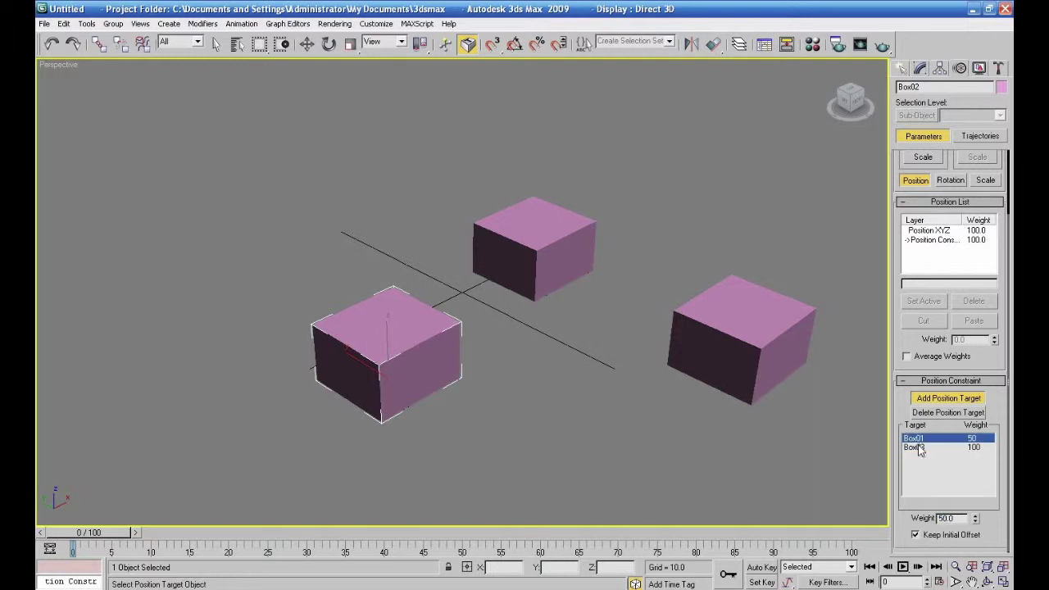
{"action": "left_click_drag", "start_coordinate": [956, 518], "coordinate": [936, 518]}
{"action": "type", "text": "0"}
{"action": "key", "text": "Return"}
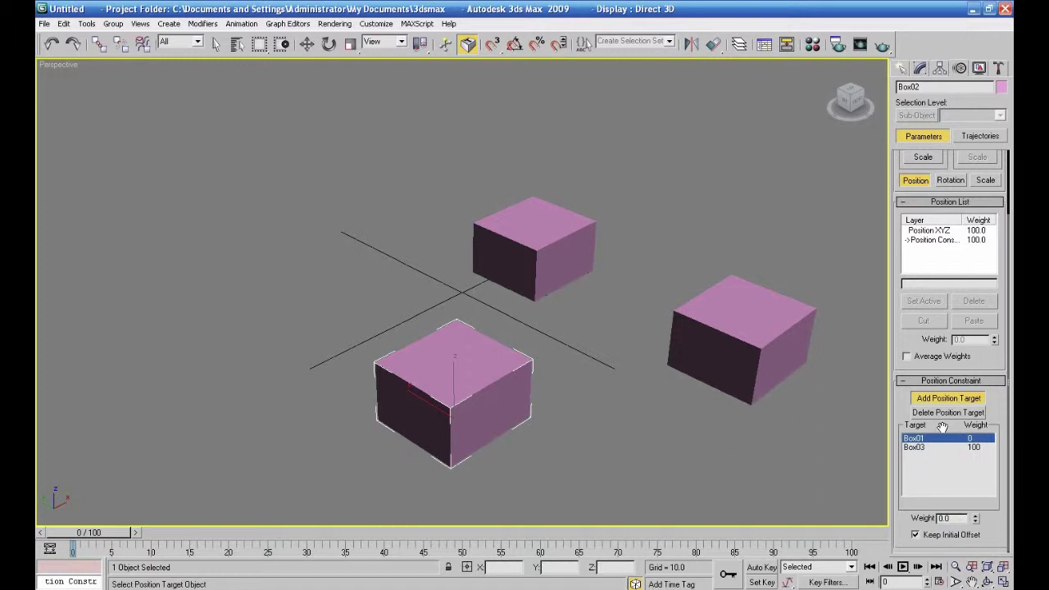
Stop adding targets and try moving the target boxes to test the uneven weights, cancelling the moves.
{"action": "left_click", "coordinate": [942, 398]}
{"action": "left_click", "coordinate": [727, 359]}
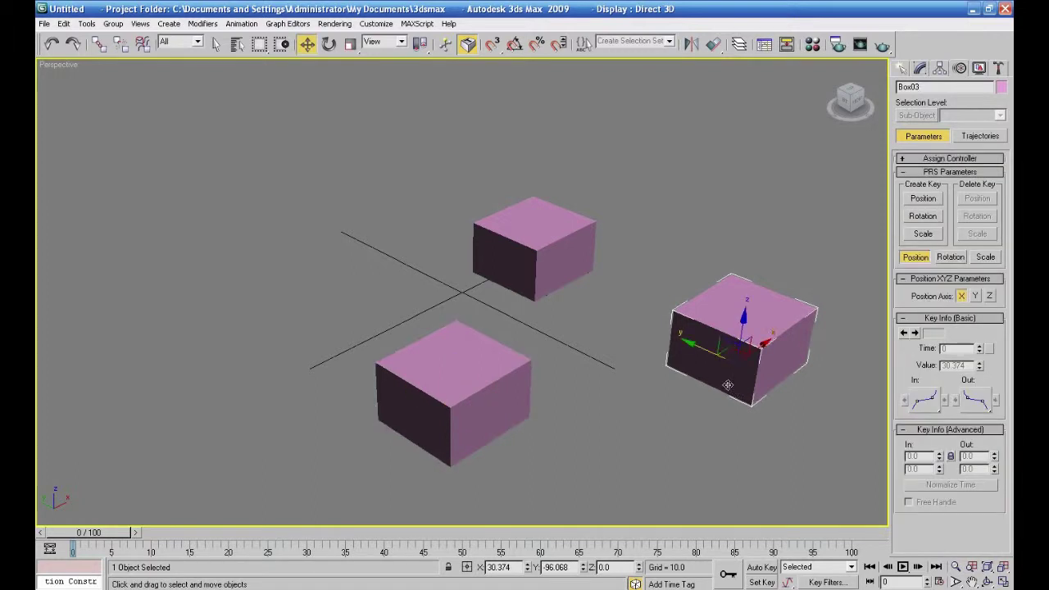
{"action": "left_click_drag", "start_coordinate": [701, 354], "coordinate": [519, 257]}
{"action": "right_click", "coordinate": [488, 264]}
{"action": "left_click", "coordinate": [554, 263]}
{"action": "right_click", "coordinate": [519, 257]}
Set the weights of both position targets, Box01 and Box03, on the constrained box to 50.
{"action": "left_click", "coordinate": [459, 385]}
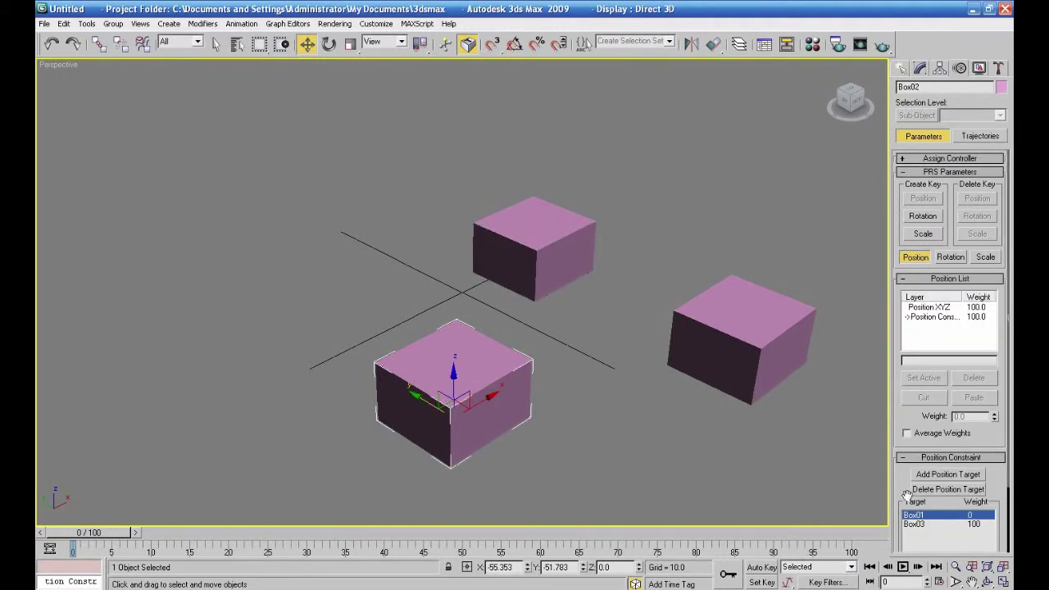
{"action": "left_click_drag", "start_coordinate": [975, 449], "coordinate": [968, 377]}
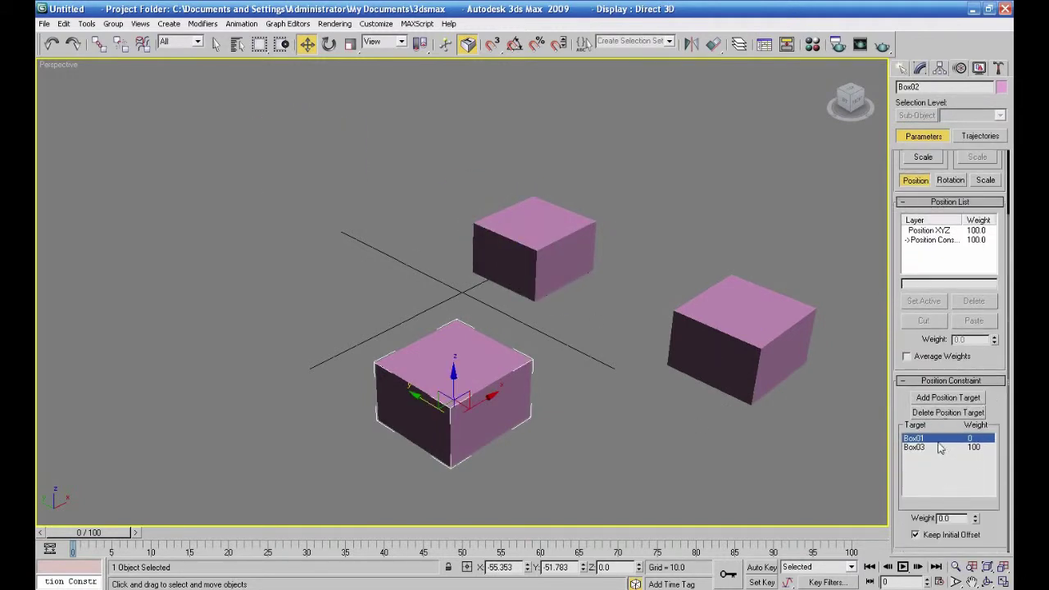
{"action": "left_click_drag", "start_coordinate": [963, 518], "coordinate": [895, 518]}
{"action": "type", "text": "50"}
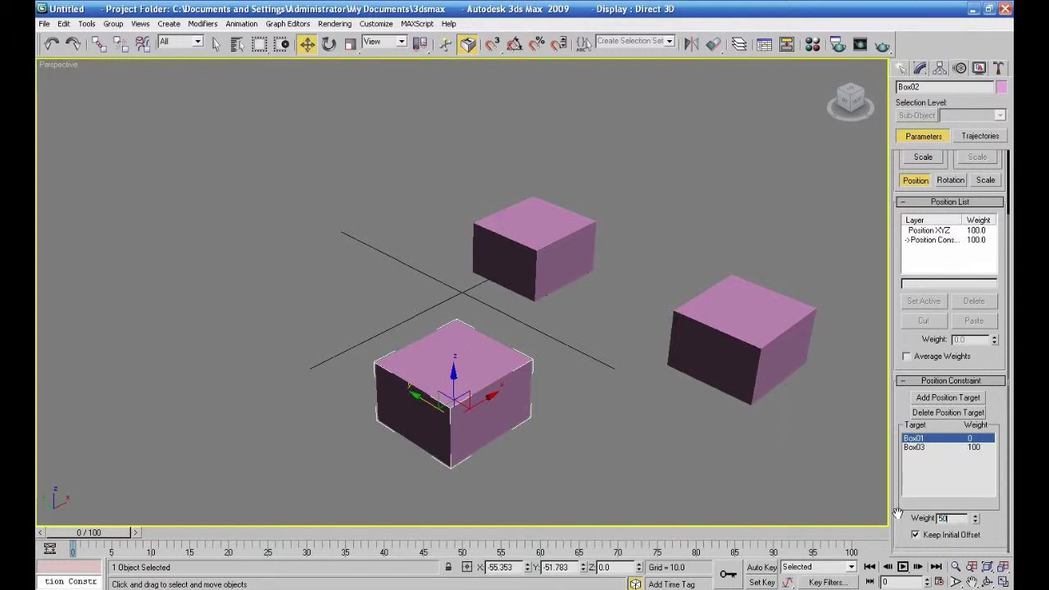
{"action": "left_click", "coordinate": [914, 448]}
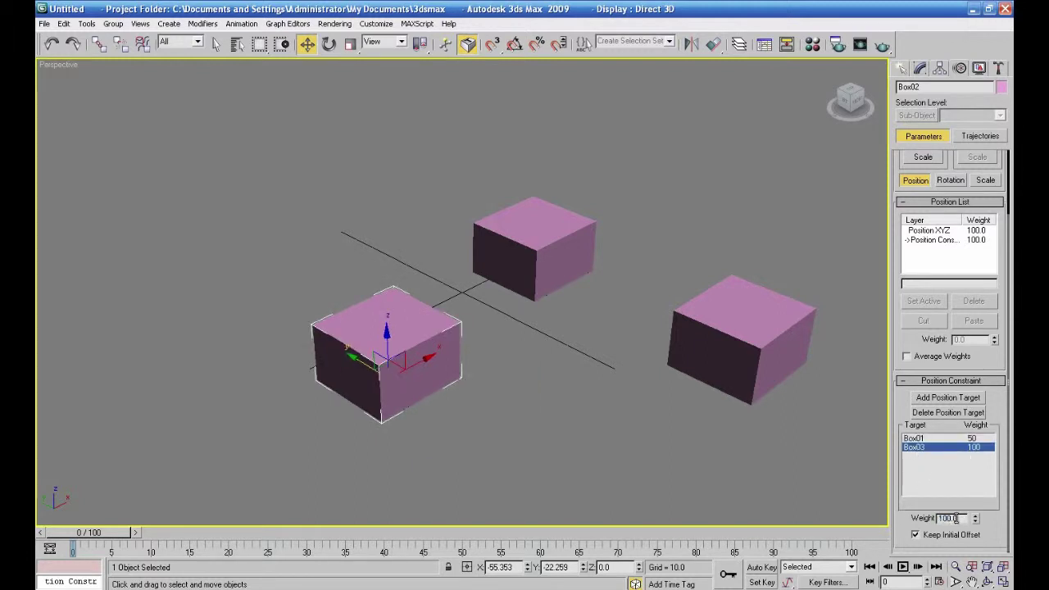
{"action": "left_click_drag", "start_coordinate": [955, 519], "coordinate": [917, 515]}
{"action": "key", "text": "Return"}
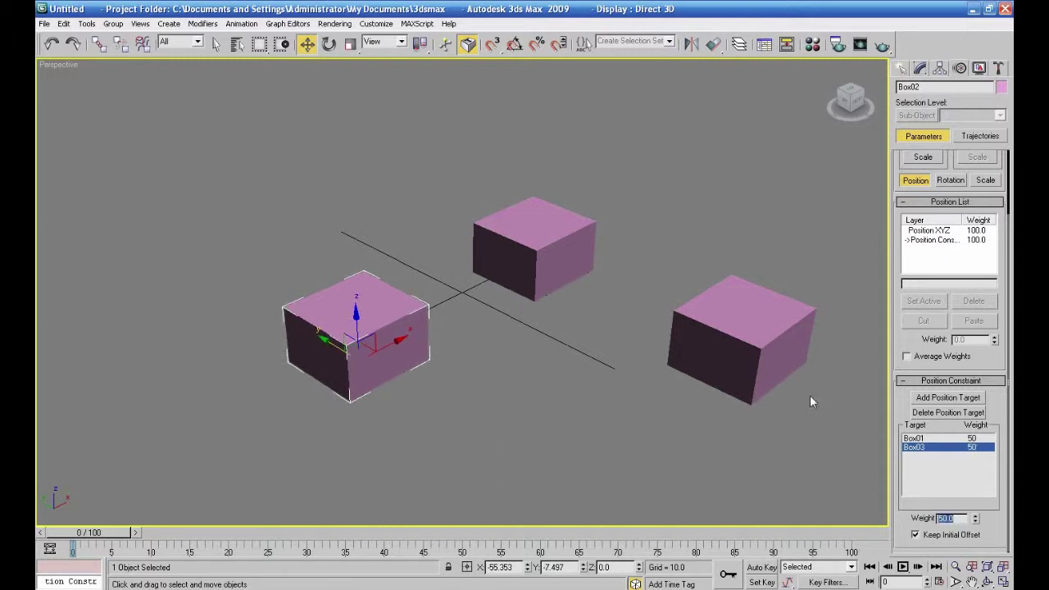
Move the original box and the third box along the Y axis, placing the third box at about Y 13.
{"action": "left_click", "coordinate": [537, 236]}
{"action": "left_click_drag", "start_coordinate": [496, 254], "coordinate": [246, 148]}
{"action": "left_click", "coordinate": [719, 315]}
{"action": "left_click_drag", "start_coordinate": [699, 345], "coordinate": [455, 239]}
Widen the command panel to two columns and delete the Position Constraint from the constrained box's position list.
{"action": "left_click", "coordinate": [163, 175]}
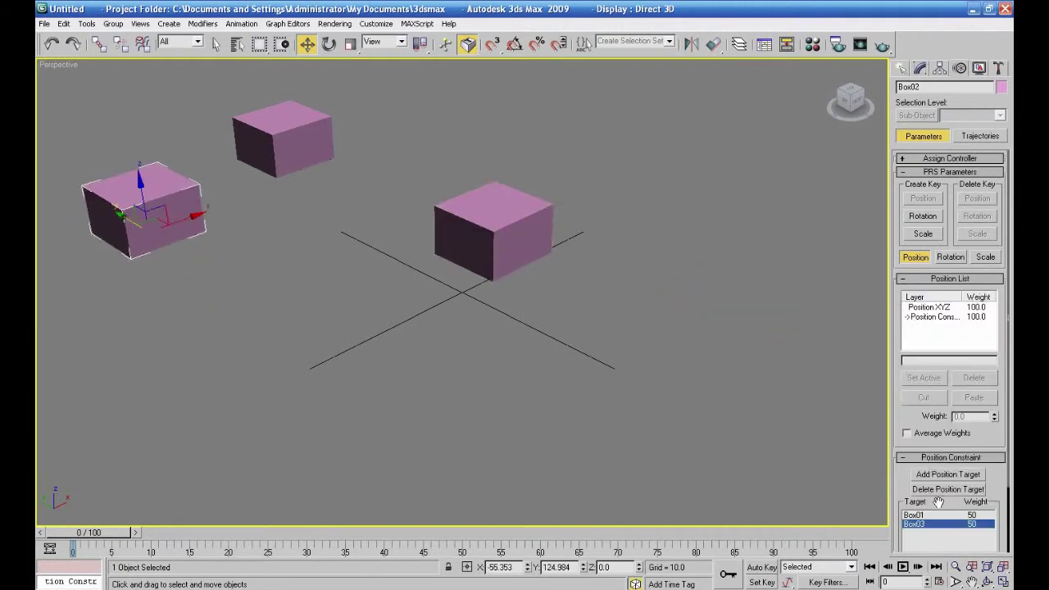
{"action": "left_click_drag", "start_coordinate": [993, 488], "coordinate": [978, 424]}
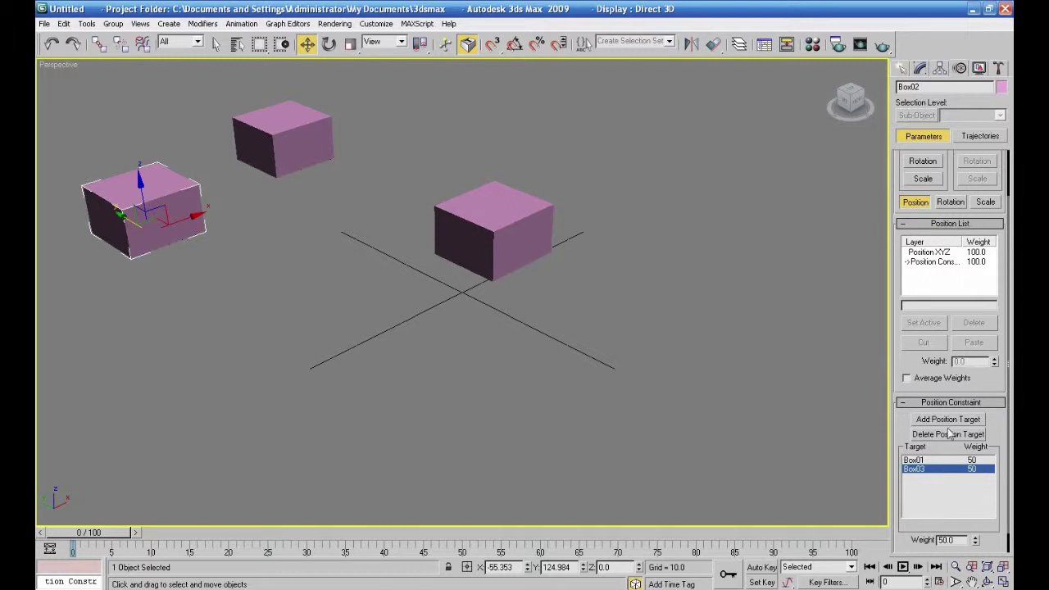
{"action": "left_click_drag", "start_coordinate": [889, 362], "coordinate": [766, 363]}
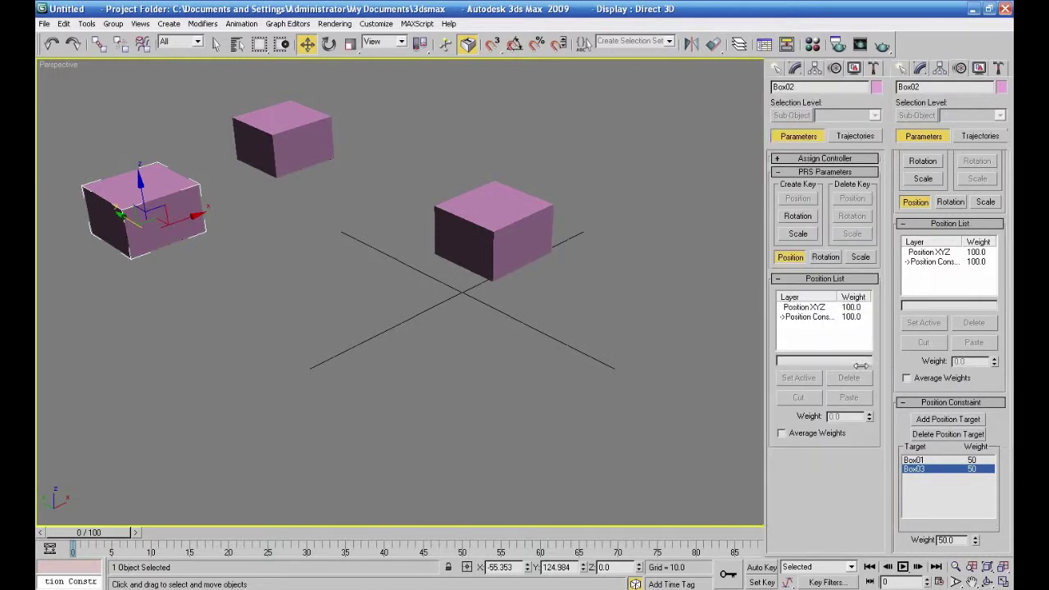
{"action": "left_click", "coordinate": [810, 317]}
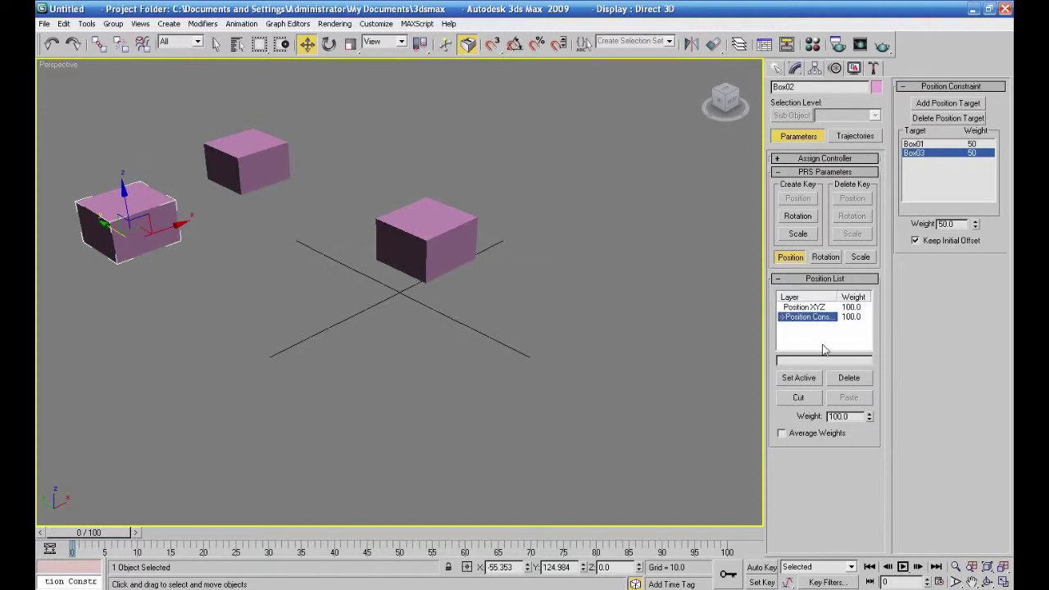
{"action": "left_click", "coordinate": [849, 379]}
{"action": "left_click", "coordinate": [562, 334]}
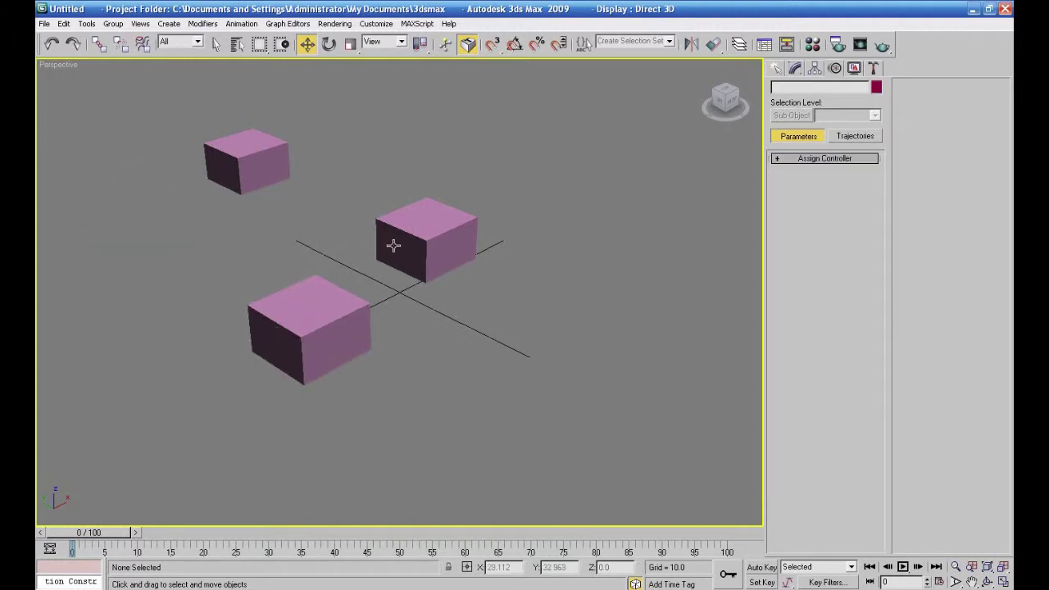
Try moving each of the three boxes to test that they are independent, cancelling every move.
{"action": "left_click", "coordinate": [390, 241]}
{"action": "left_click_drag", "start_coordinate": [442, 245], "coordinate": [569, 225]}
{"action": "right_click", "coordinate": [565, 227]}
{"action": "left_click", "coordinate": [274, 160]}
{"action": "left_click_drag", "start_coordinate": [275, 160], "coordinate": [433, 102]}
{"action": "right_click", "coordinate": [432, 103]}
{"action": "left_click", "coordinate": [328, 297]}
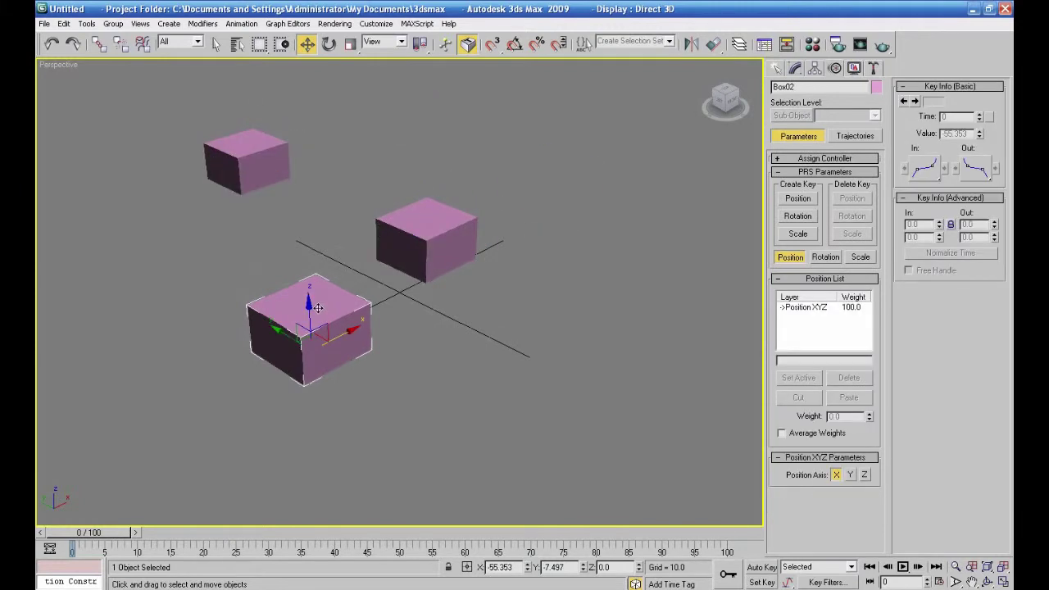
{"action": "left_click_drag", "start_coordinate": [328, 297], "coordinate": [321, 192]}
{"action": "right_click", "coordinate": [321, 192]}
Apply an Orientation Constraint to Box02 with the third box, Box03, as its target.
{"action": "left_click", "coordinate": [243, 25]}
{"action": "mouse_move", "coordinate": [348, 59]}
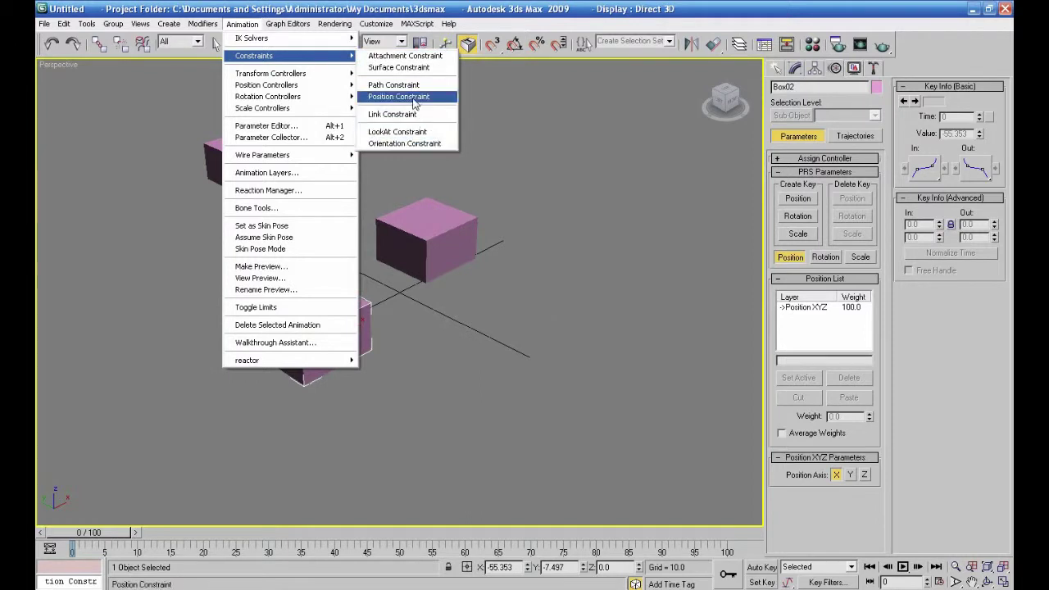
{"action": "left_click", "coordinate": [405, 143]}
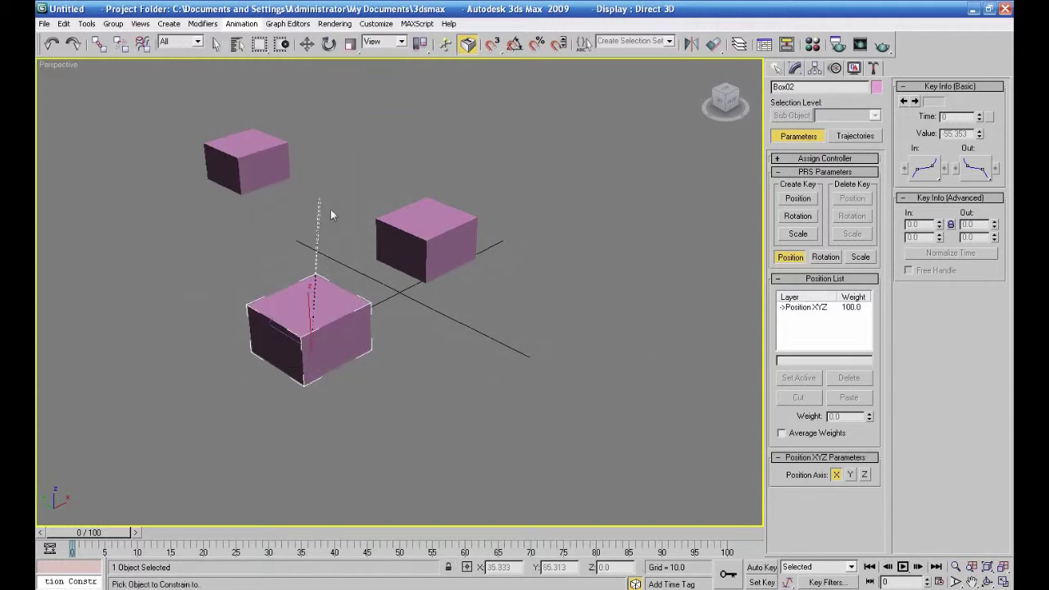
{"action": "left_click", "coordinate": [420, 223]}
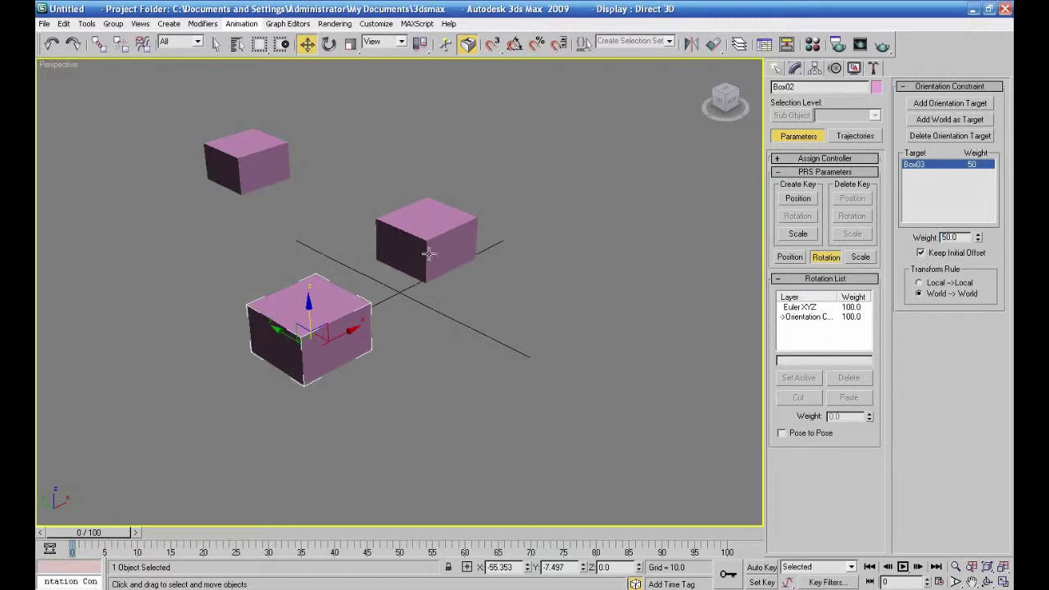
Try rotating, scaling and moving the third box to test the orientation constraint, cancelling each transform.
{"action": "left_click", "coordinate": [328, 45]}
{"action": "left_click", "coordinate": [426, 215]}
{"action": "left_click_drag", "start_coordinate": [411, 232], "coordinate": [323, 418]}
{"action": "right_click", "coordinate": [324, 417]}
{"action": "left_click", "coordinate": [350, 45]}
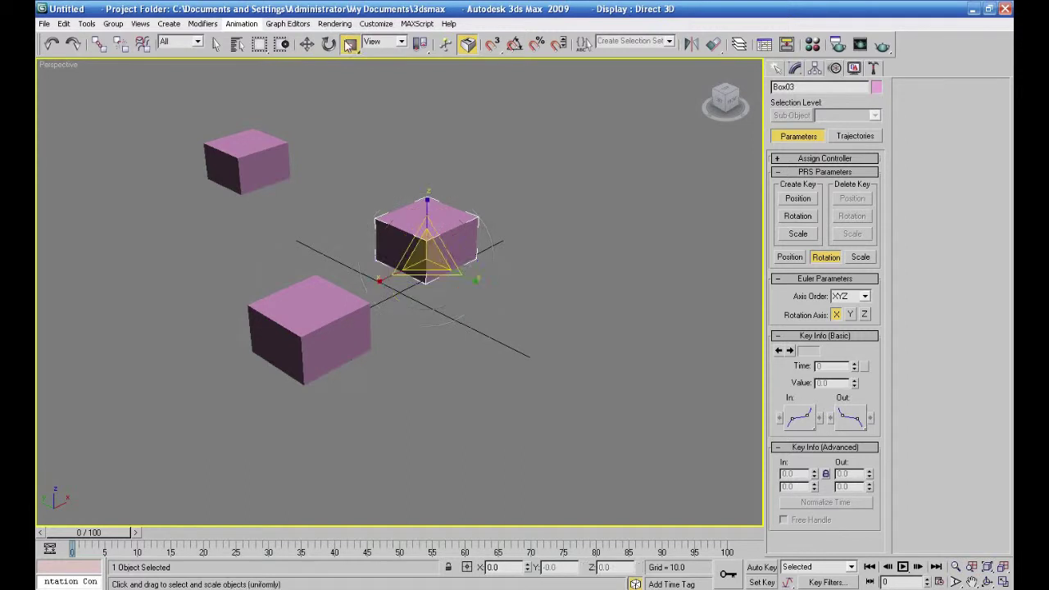
{"action": "left_click_drag", "start_coordinate": [430, 254], "coordinate": [503, 134]}
{"action": "right_click", "coordinate": [503, 134]}
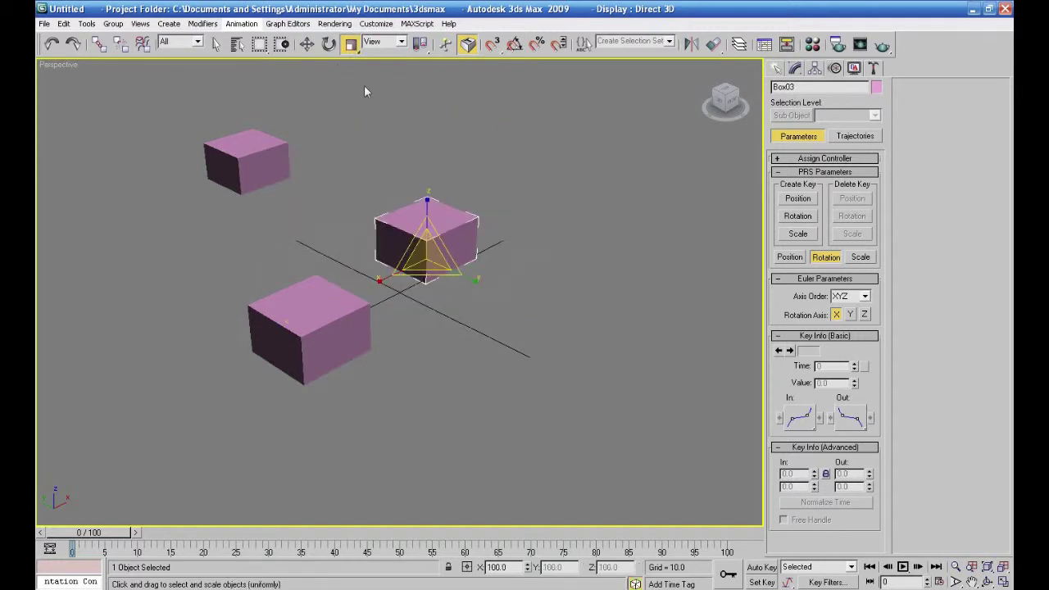
{"action": "left_click", "coordinate": [307, 44]}
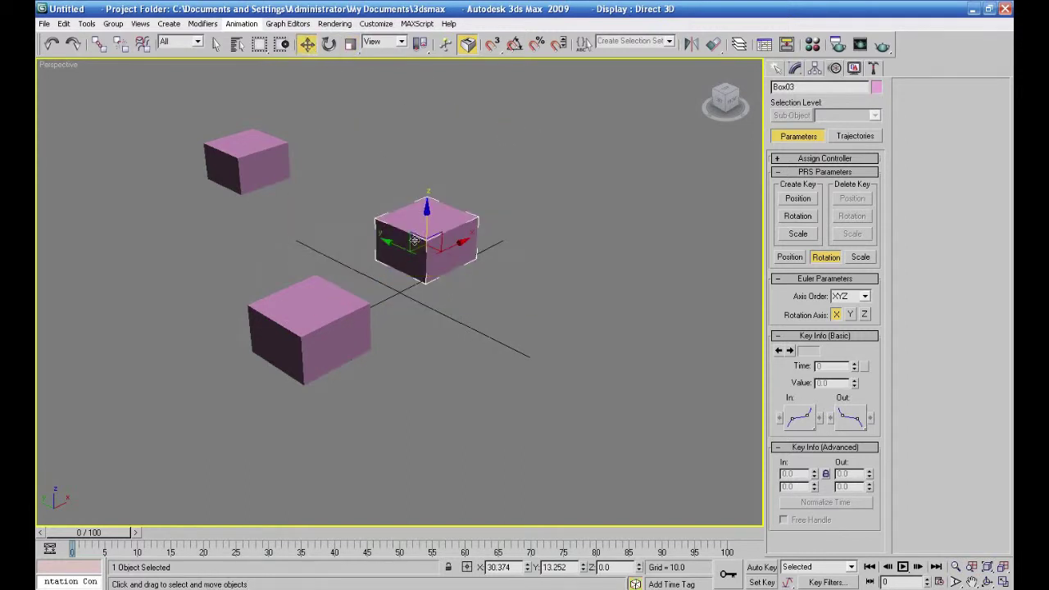
{"action": "left_click", "coordinate": [530, 262]}
Try adding a Position Constraint to Box02 with the third box as target, and undo it.
{"action": "left_click", "coordinate": [302, 314]}
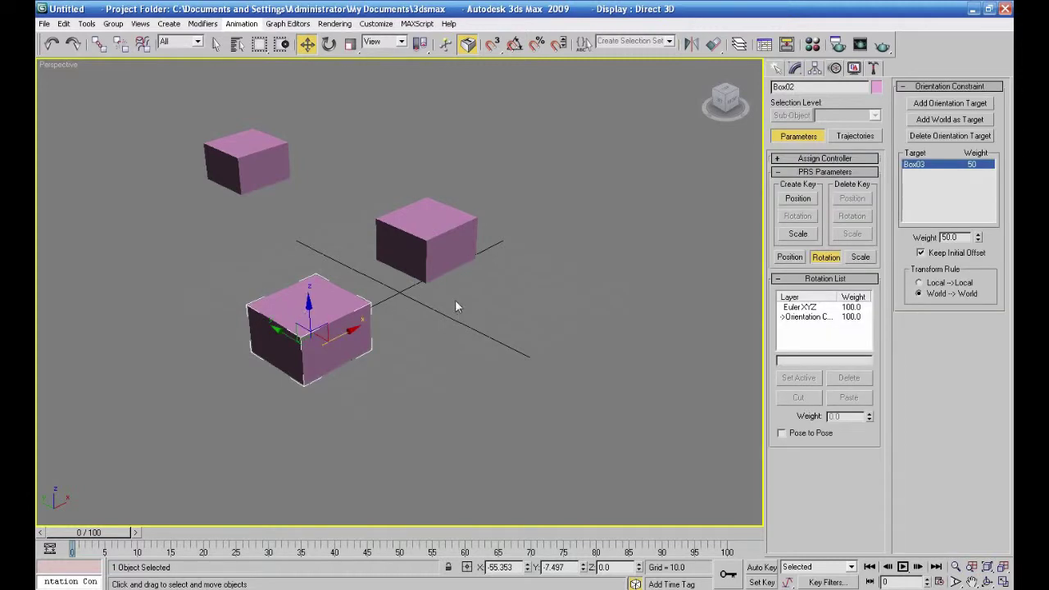
{"action": "left_click", "coordinate": [241, 22]}
{"action": "mouse_move", "coordinate": [254, 55]}
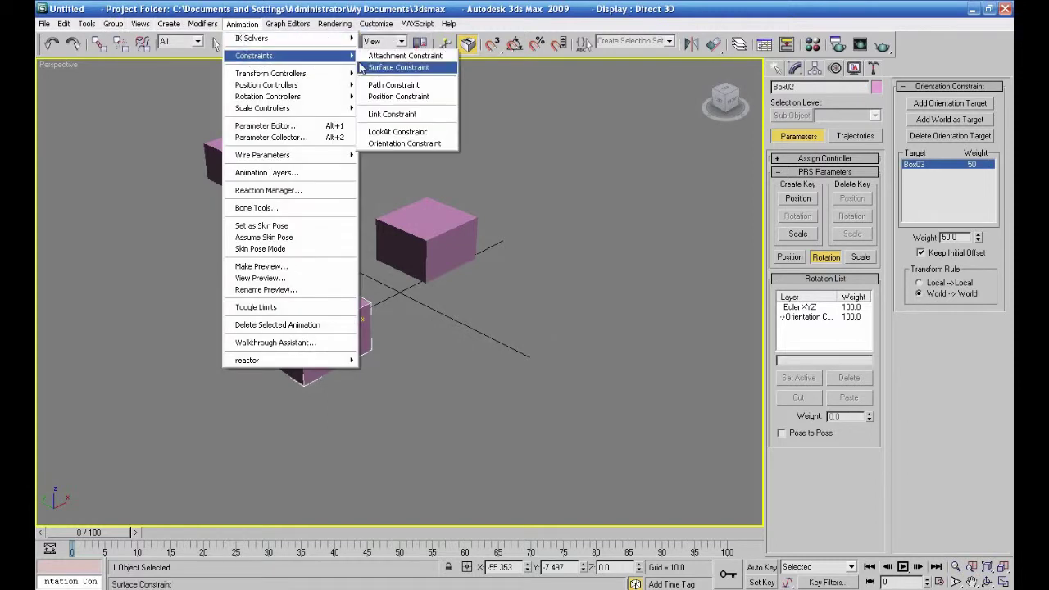
{"action": "left_click", "coordinate": [383, 99]}
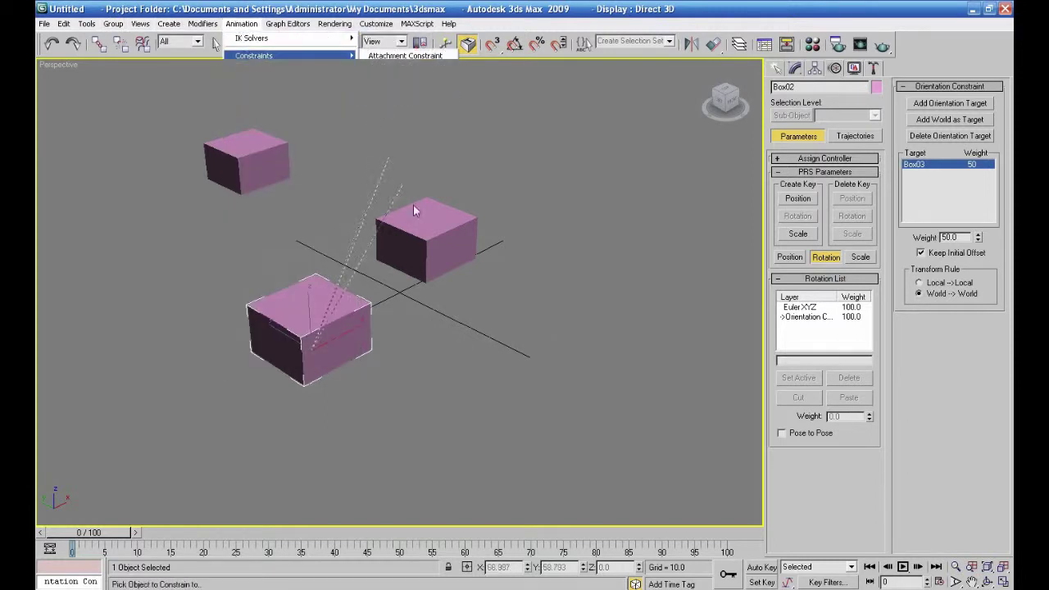
{"action": "left_click", "coordinate": [415, 217]}
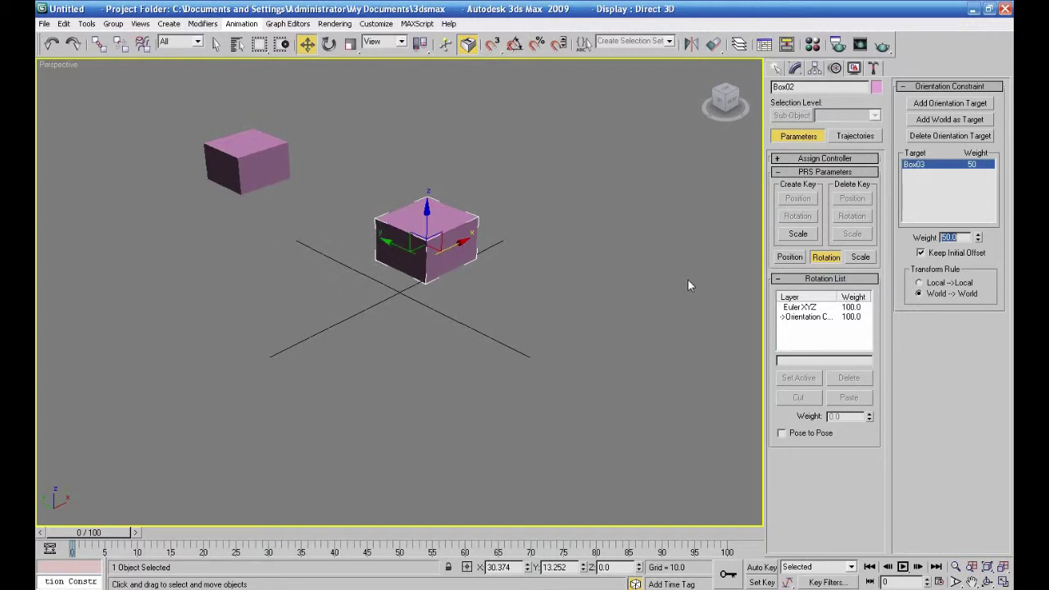
{"action": "scroll", "coordinate": [688, 281], "scroll_direction": "down", "scroll_amount": 2}
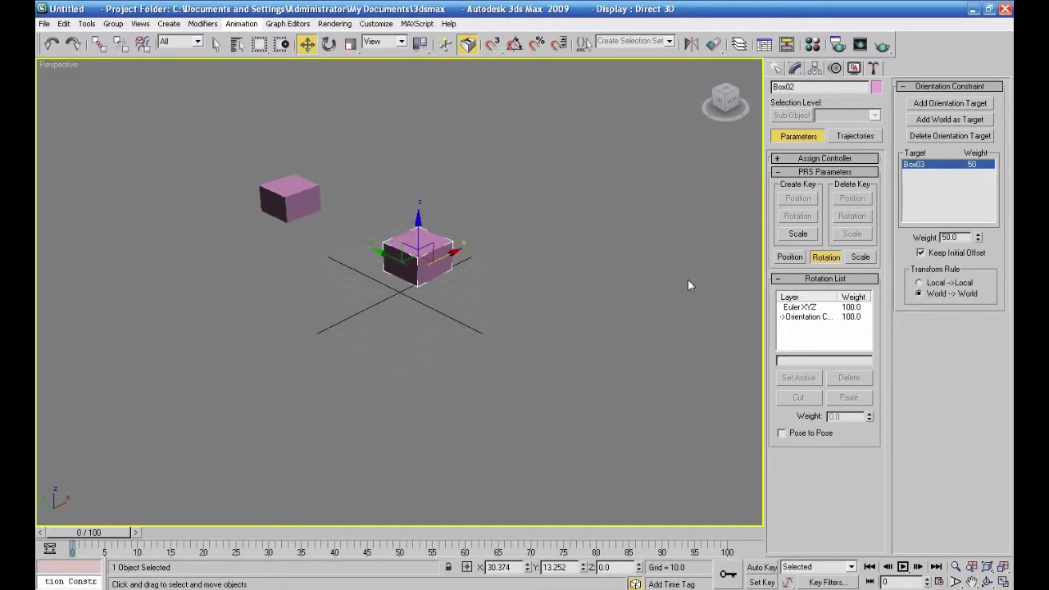
{"action": "key", "text": "ctrl+z"}
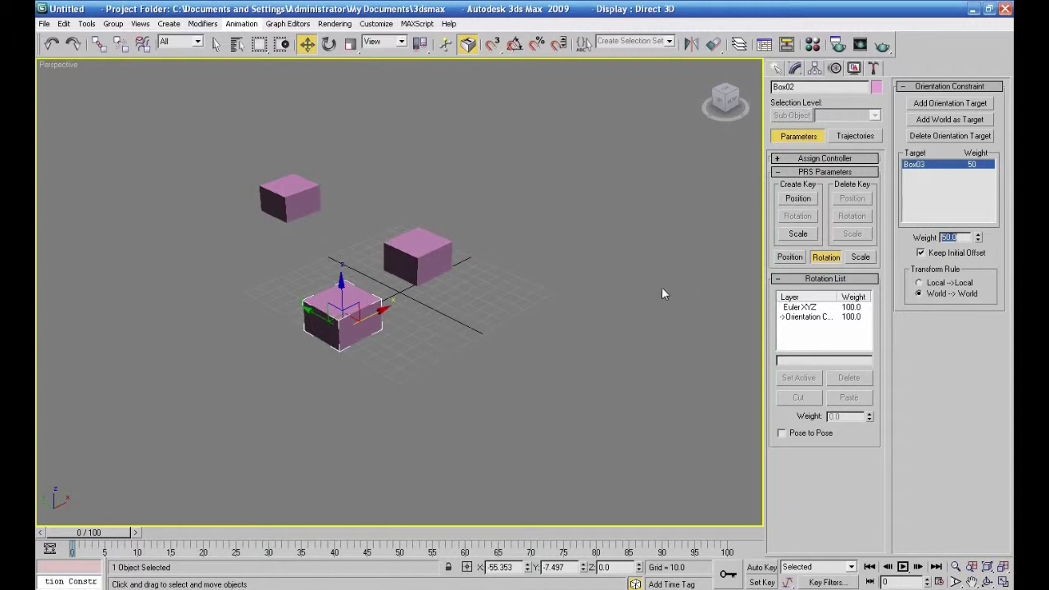
{"action": "key", "text": "Return"}
Apply a Position Constraint to Box02 with the third box, Box03, as its target.
{"action": "left_click", "coordinate": [242, 23]}
{"action": "mouse_move", "coordinate": [258, 62]}
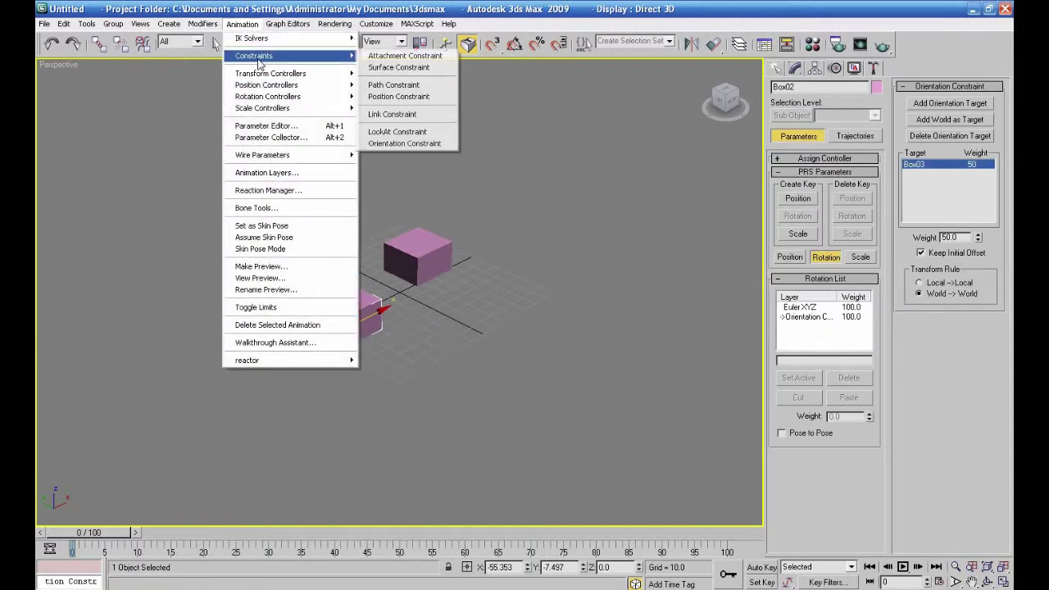
{"action": "left_click", "coordinate": [398, 97]}
{"action": "left_click", "coordinate": [414, 246]}
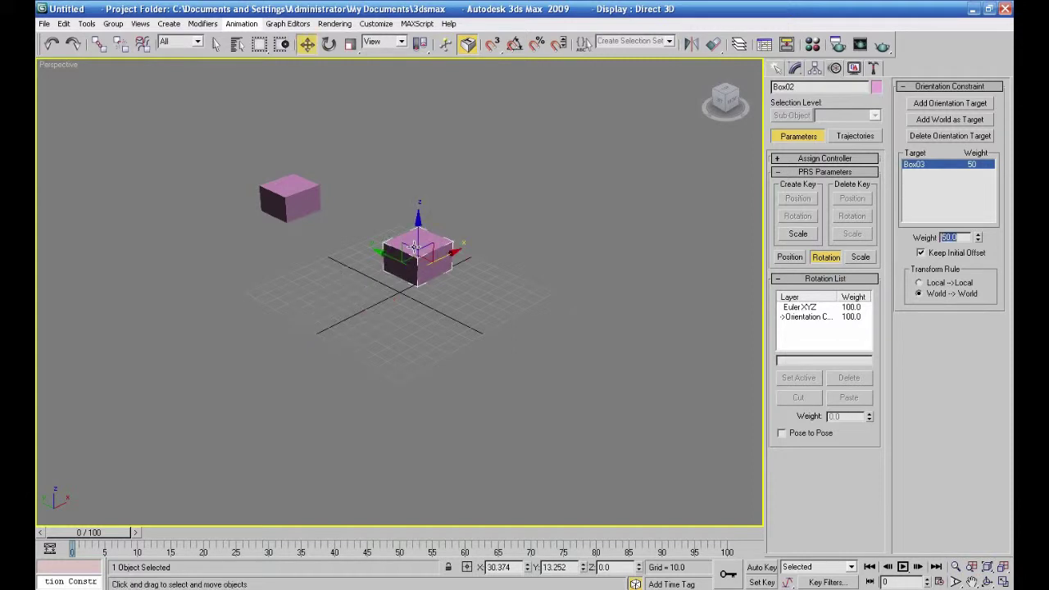
{"action": "key", "text": "ctrl+d"}
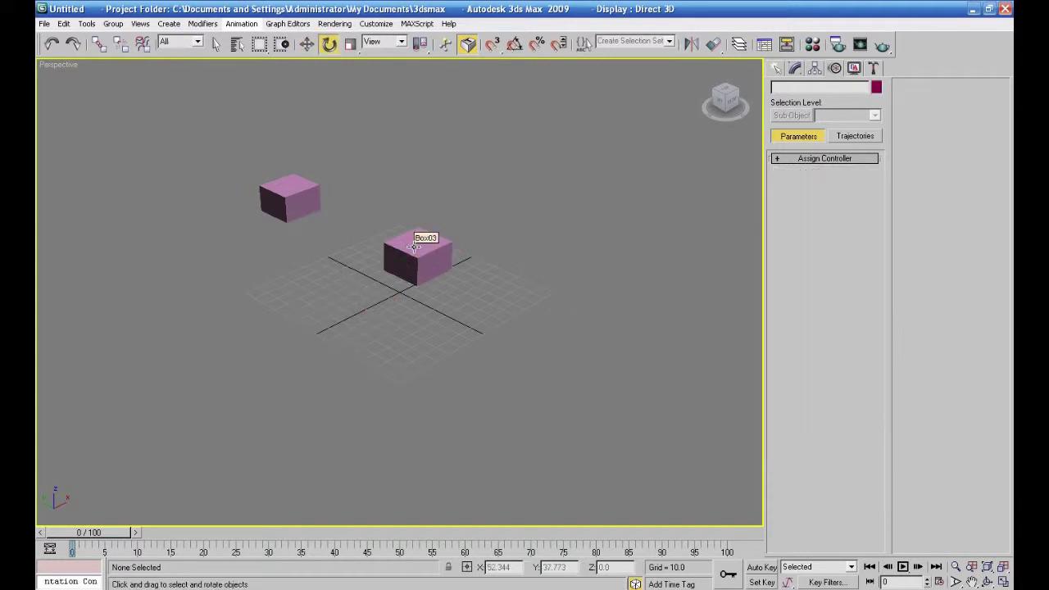
Clone Box03 as a single copy along the X axis, placed at about X -82.4.
{"action": "left_click", "coordinate": [405, 244]}
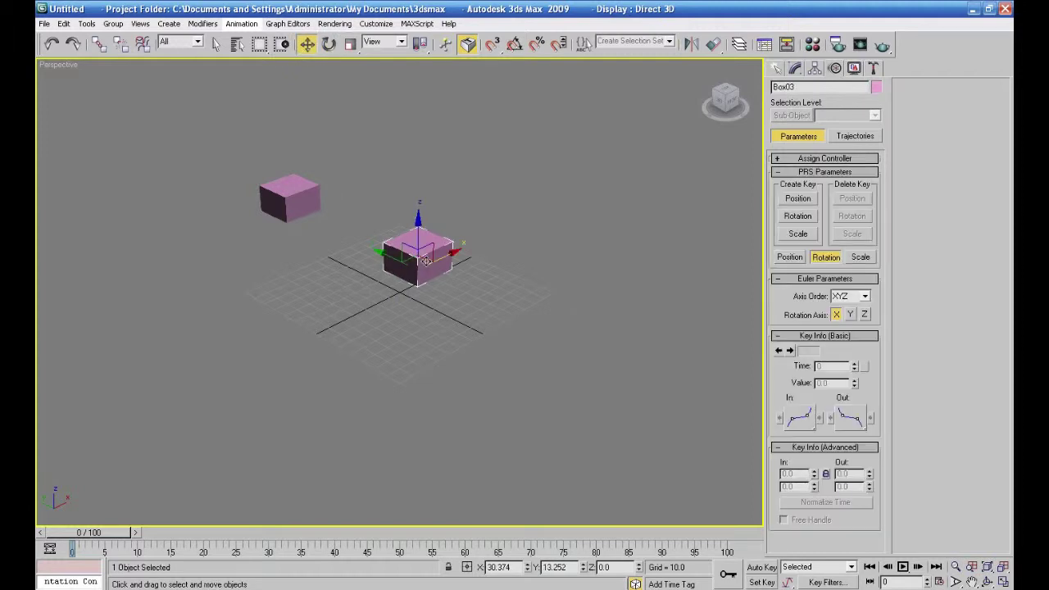
{"action": "left_click_drag", "start_coordinate": [449, 254], "coordinate": [320, 318], "text": "shift"}
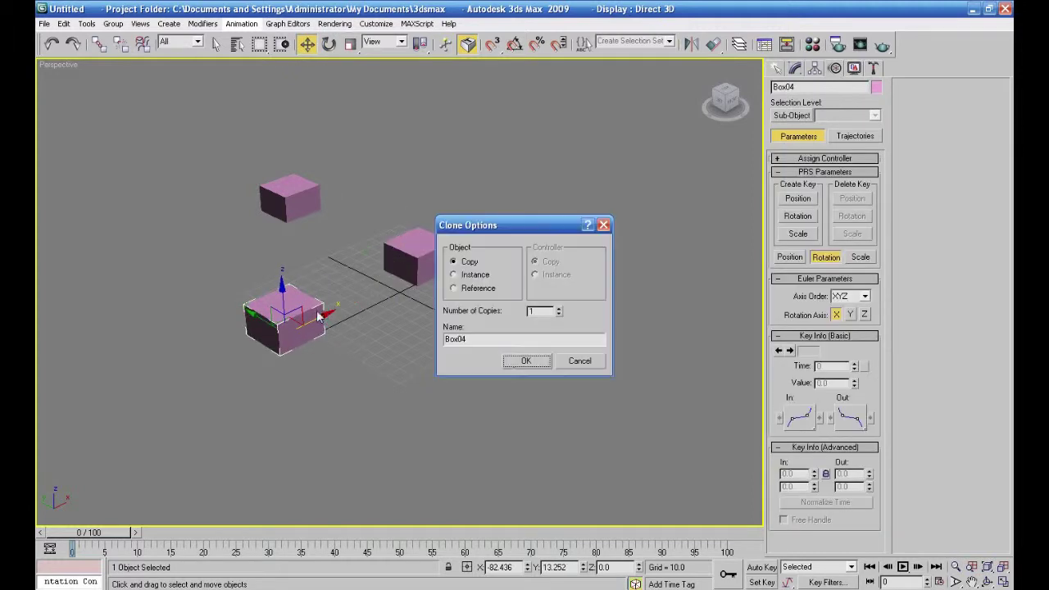
{"action": "left_click", "coordinate": [522, 363]}
{"action": "key", "text": "ctrl+d"}
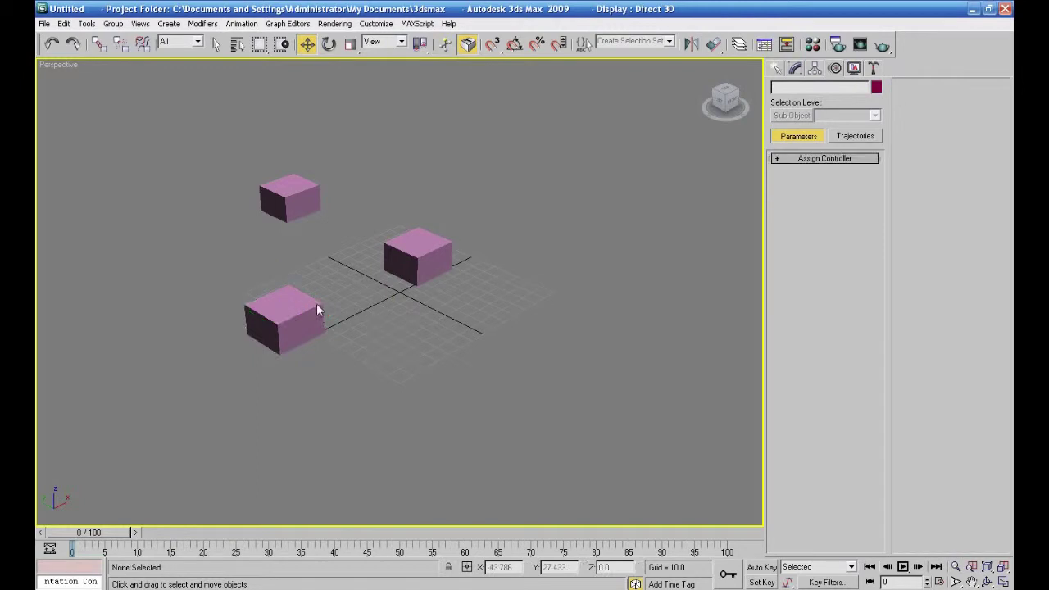
Assign a Position Constraint controller to the position track of the copied box, Box04.
{"action": "left_click", "coordinate": [281, 319]}
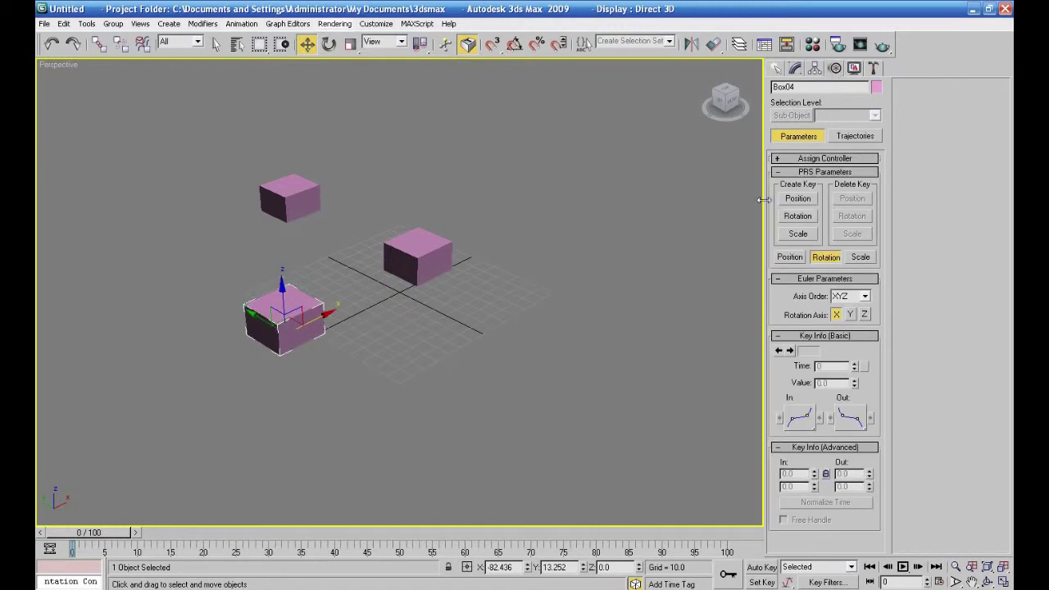
{"action": "left_click", "coordinate": [777, 159]}
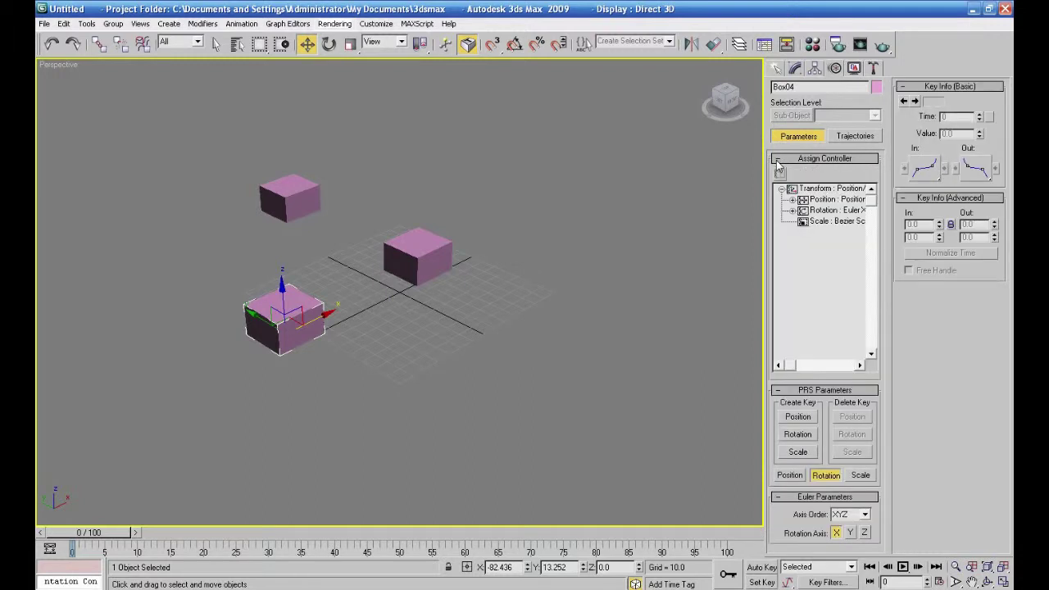
{"action": "left_click", "coordinate": [816, 200]}
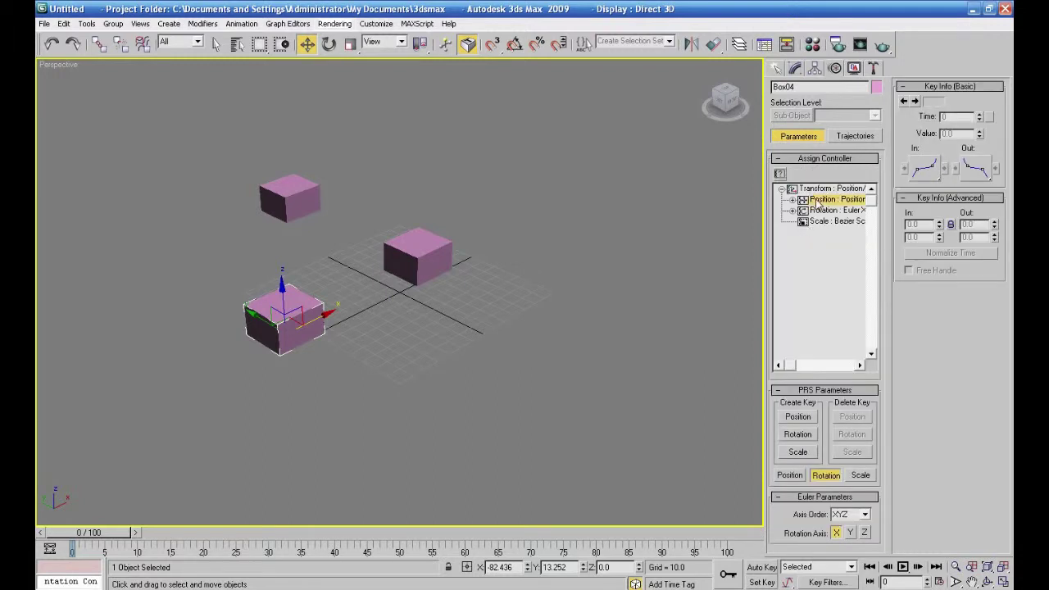
{"action": "left_click", "coordinate": [780, 175]}
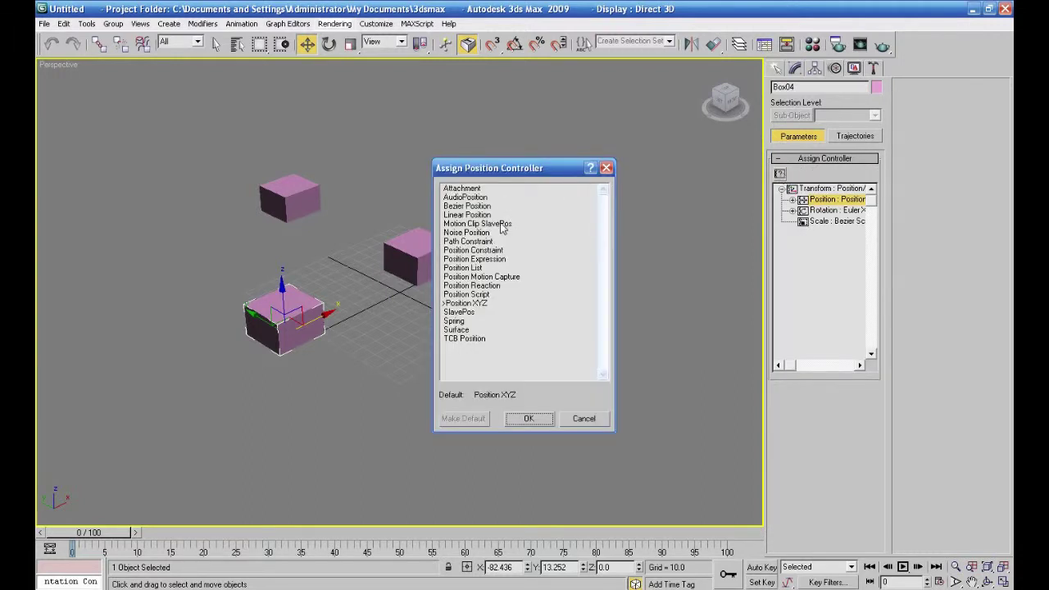
{"action": "left_click", "coordinate": [466, 250]}
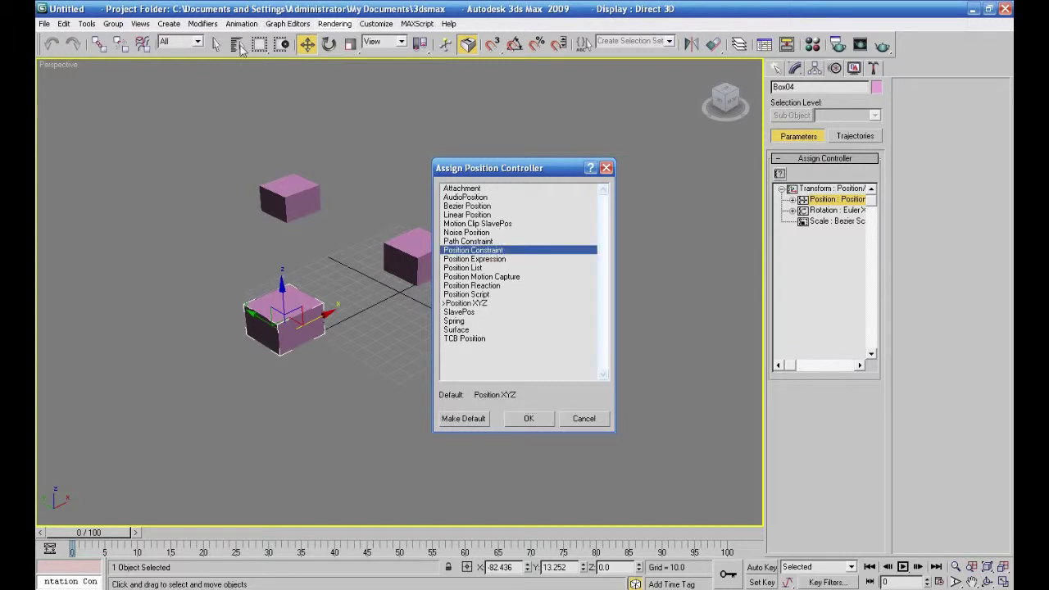
{"action": "left_click", "coordinate": [529, 419]}
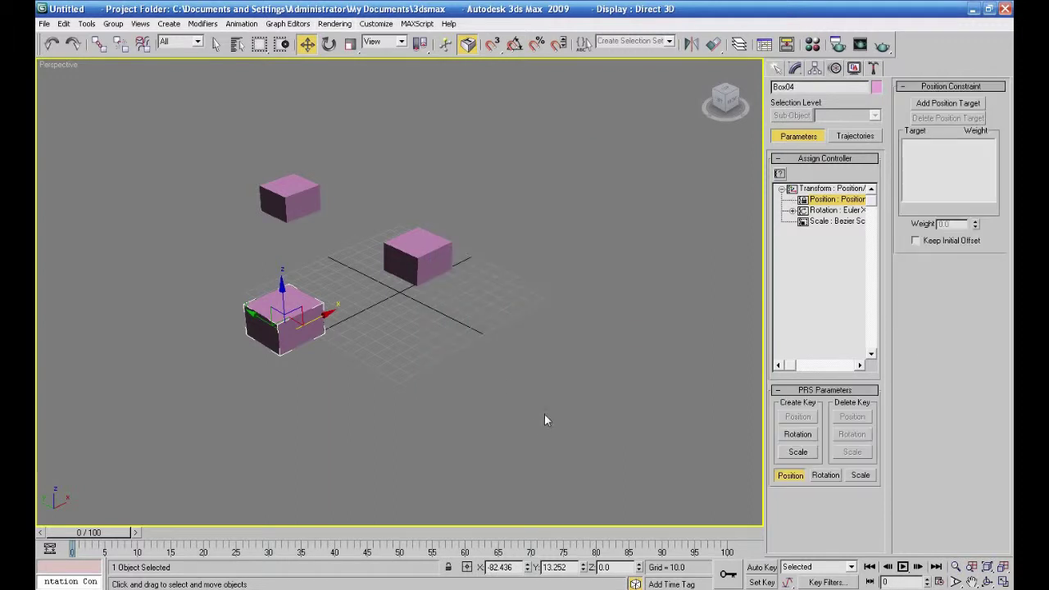
Add Box03 as Box04's position target and turn on Keep Initial Offset.
{"action": "left_click", "coordinate": [949, 105]}
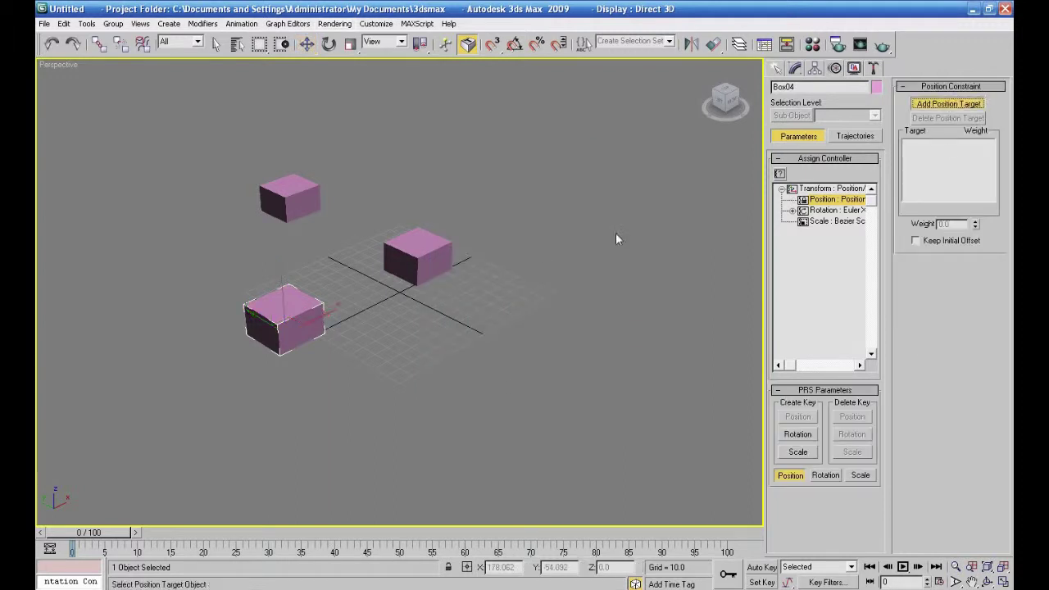
{"action": "left_click", "coordinate": [428, 252]}
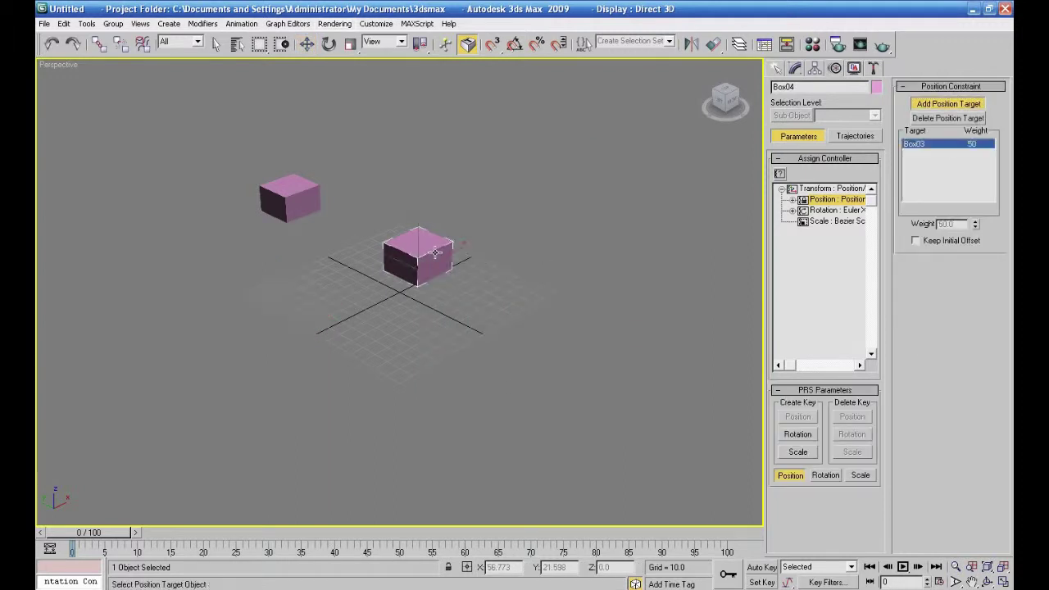
{"action": "left_click", "coordinate": [919, 242]}
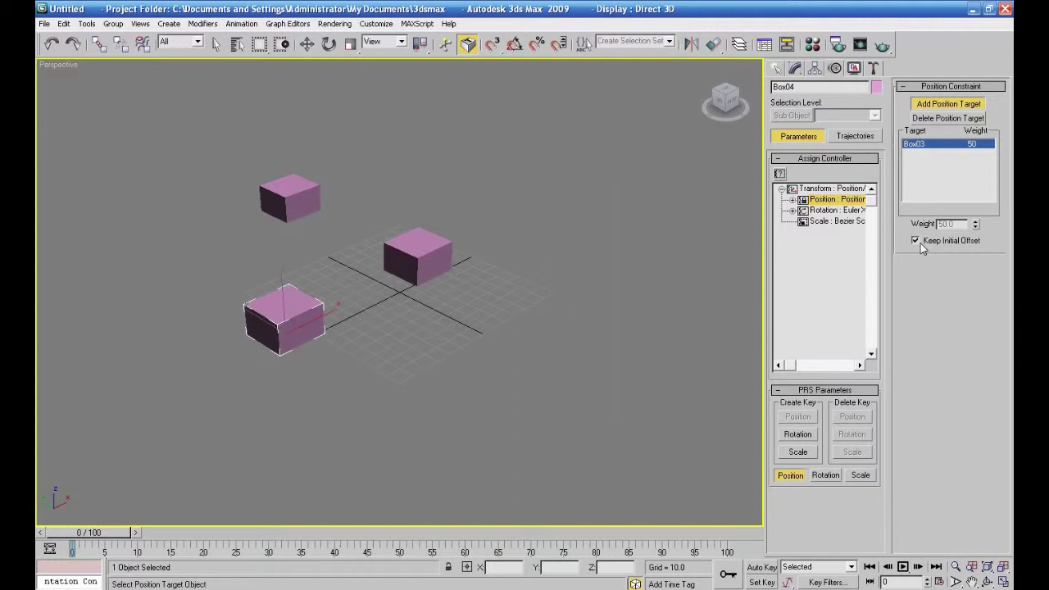
Assign an Orientation Constraint controller to Box04's rotation track and add Box03 as its orientation target.
{"action": "left_click", "coordinate": [836, 211]}
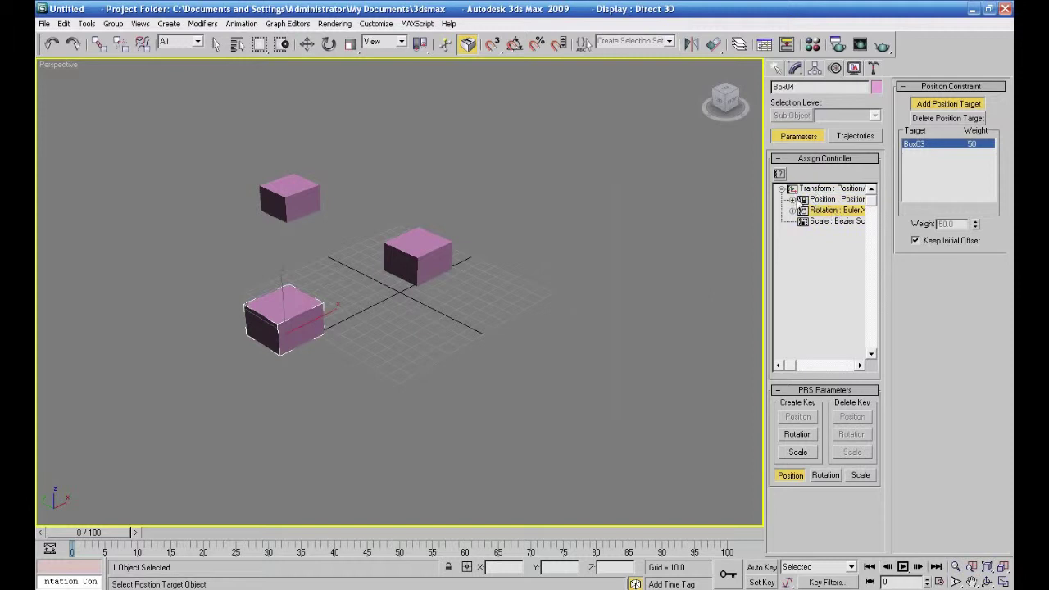
{"action": "left_click", "coordinate": [779, 175]}
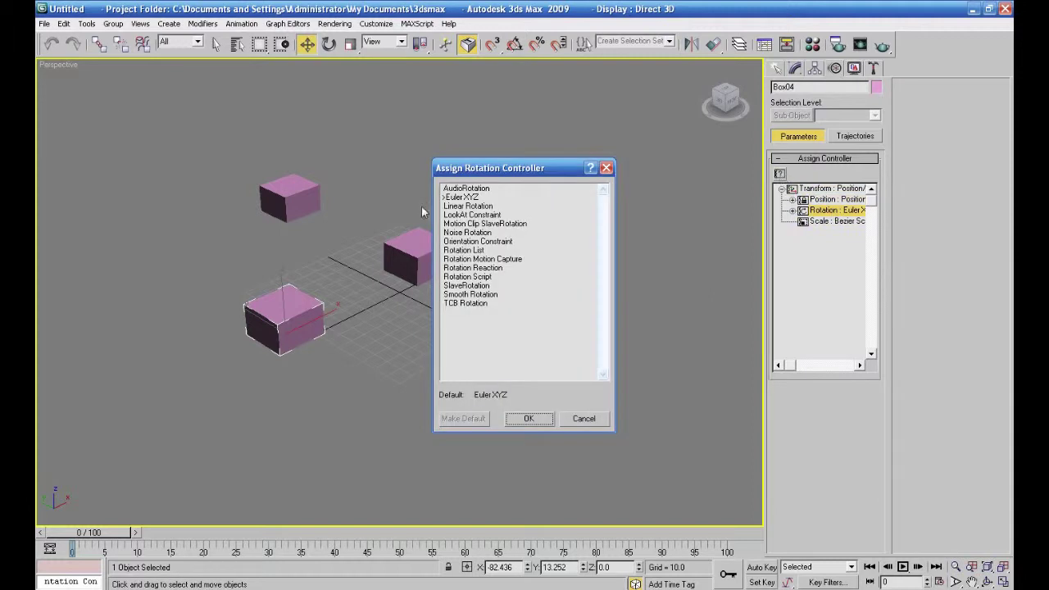
{"action": "left_click", "coordinate": [464, 242]}
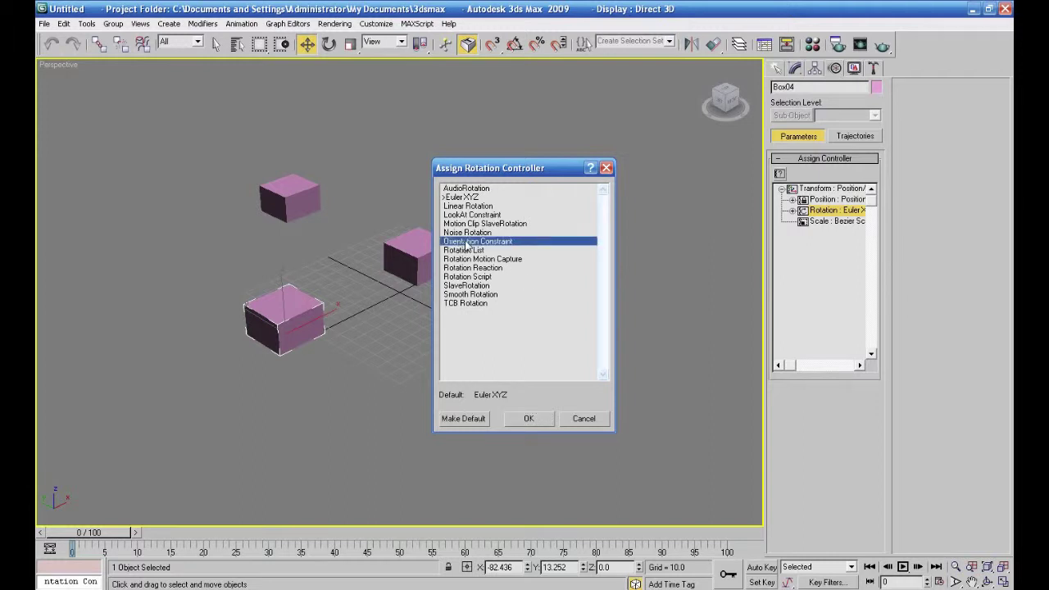
{"action": "left_click", "coordinate": [528, 417]}
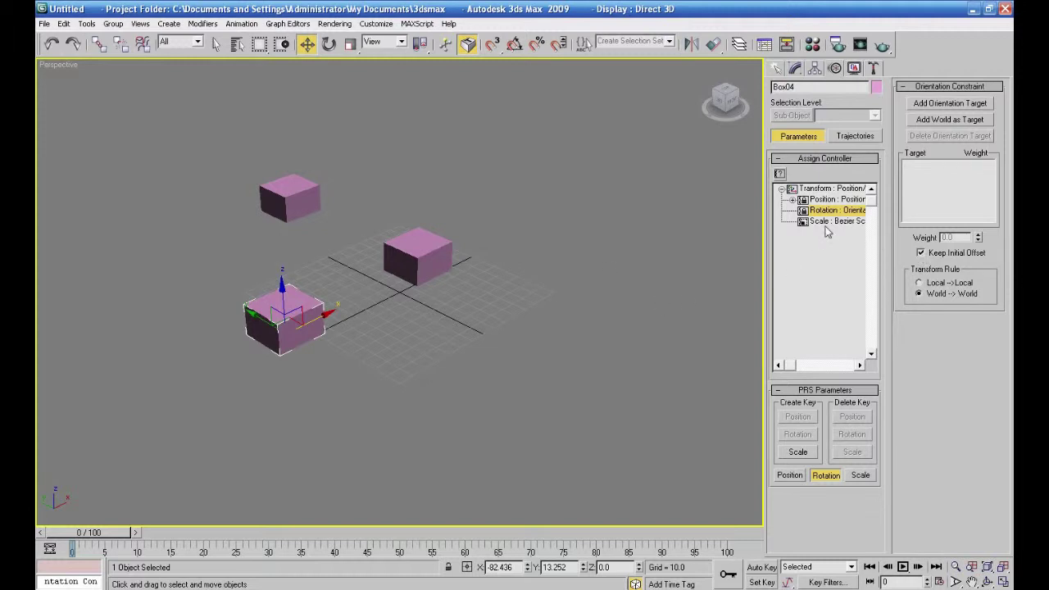
{"action": "left_click", "coordinate": [933, 106]}
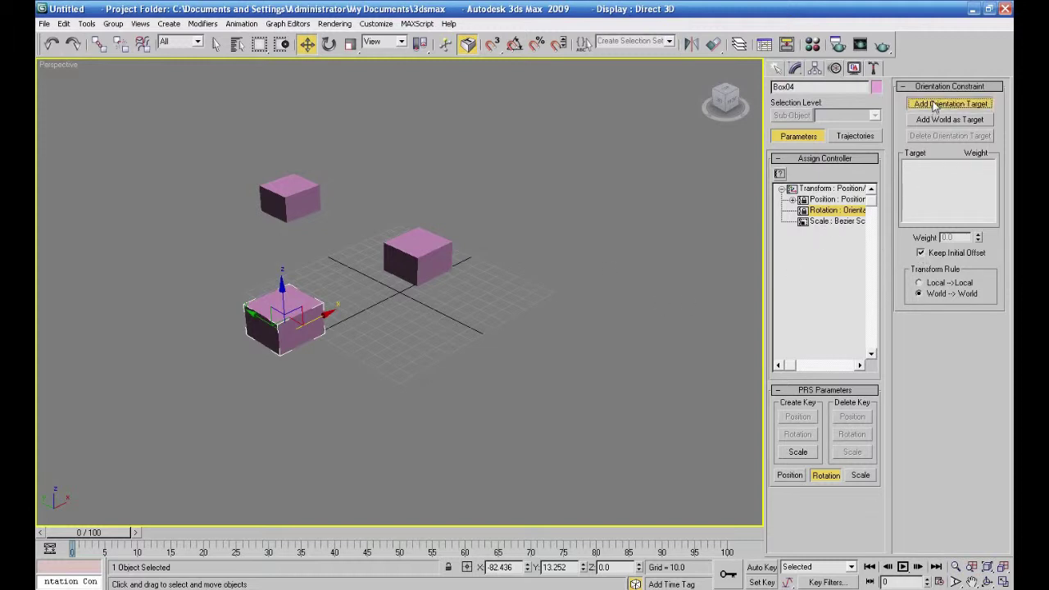
{"action": "left_click", "coordinate": [435, 243]}
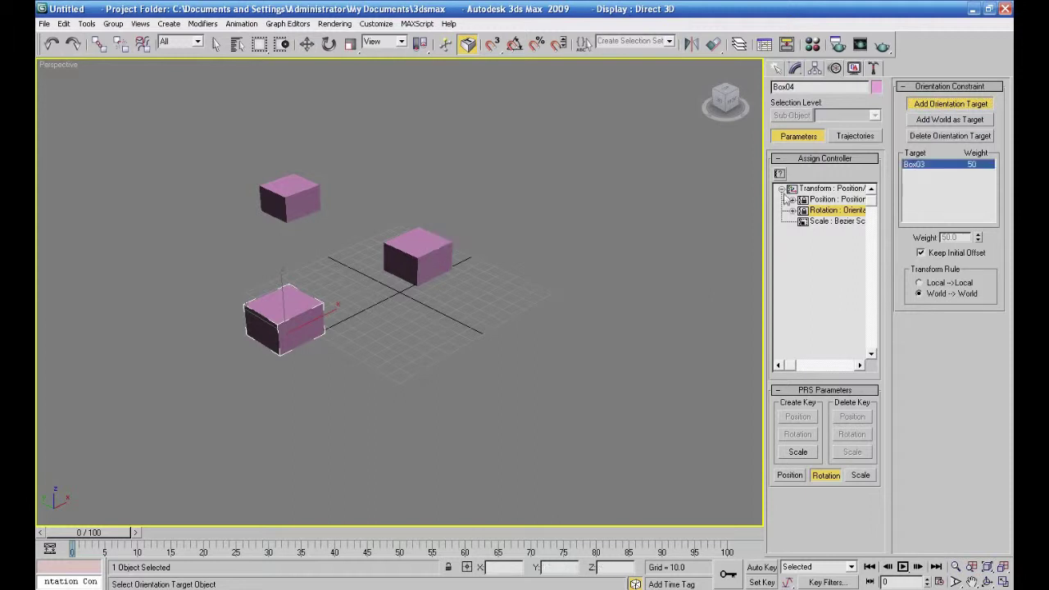
{"action": "left_click", "coordinate": [827, 199]}
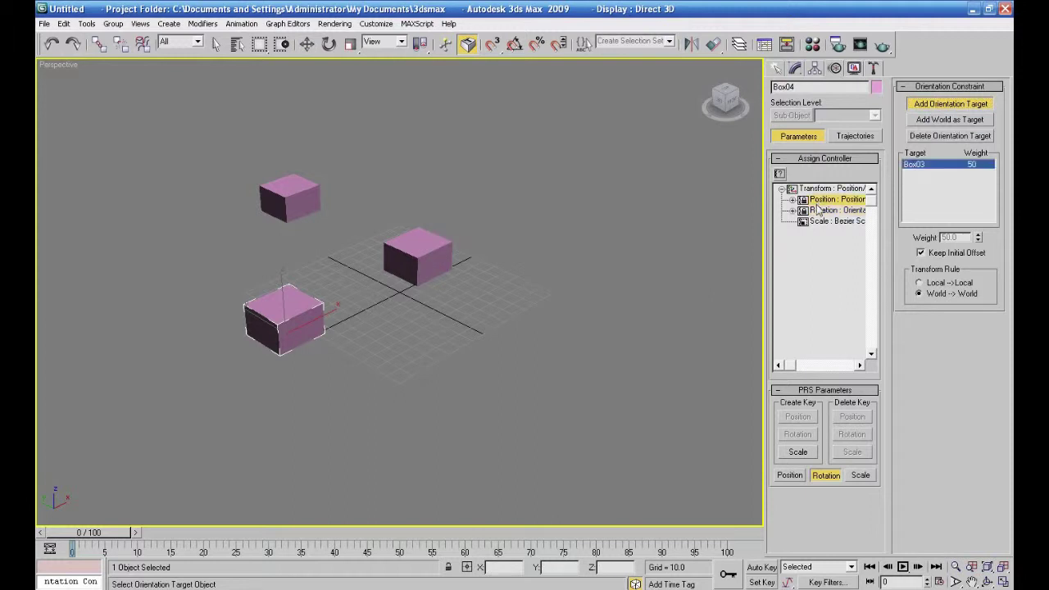
Try rotating Box03 about its Y axis to test the constraints on Box04, and cancel the rotation.
{"action": "left_click", "coordinate": [307, 45]}
{"action": "left_click", "coordinate": [413, 243]}
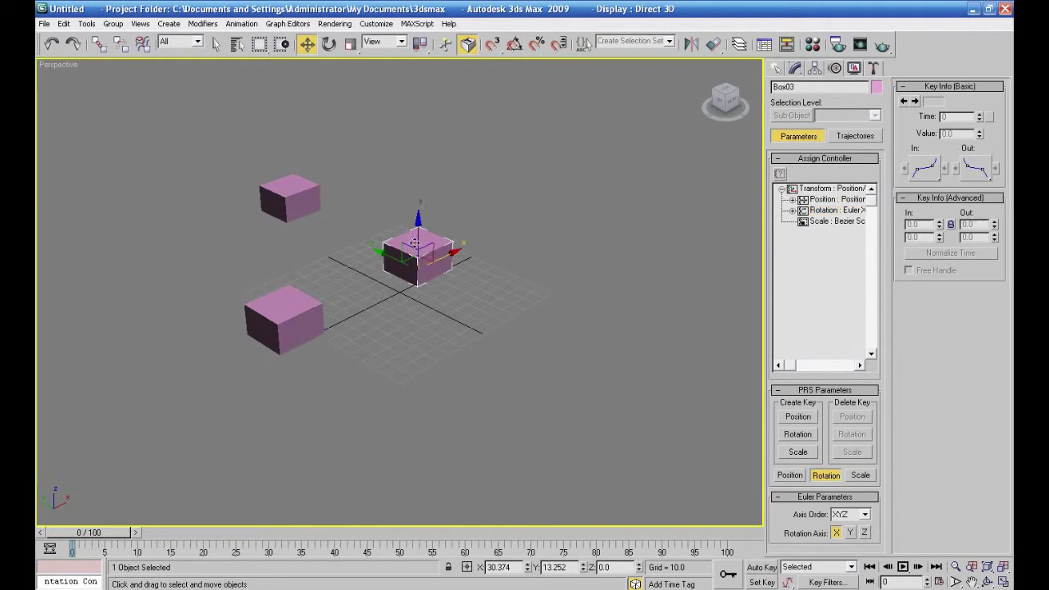
{"action": "left_click", "coordinate": [331, 45]}
{"action": "left_click_drag", "start_coordinate": [410, 231], "coordinate": [574, 200]}
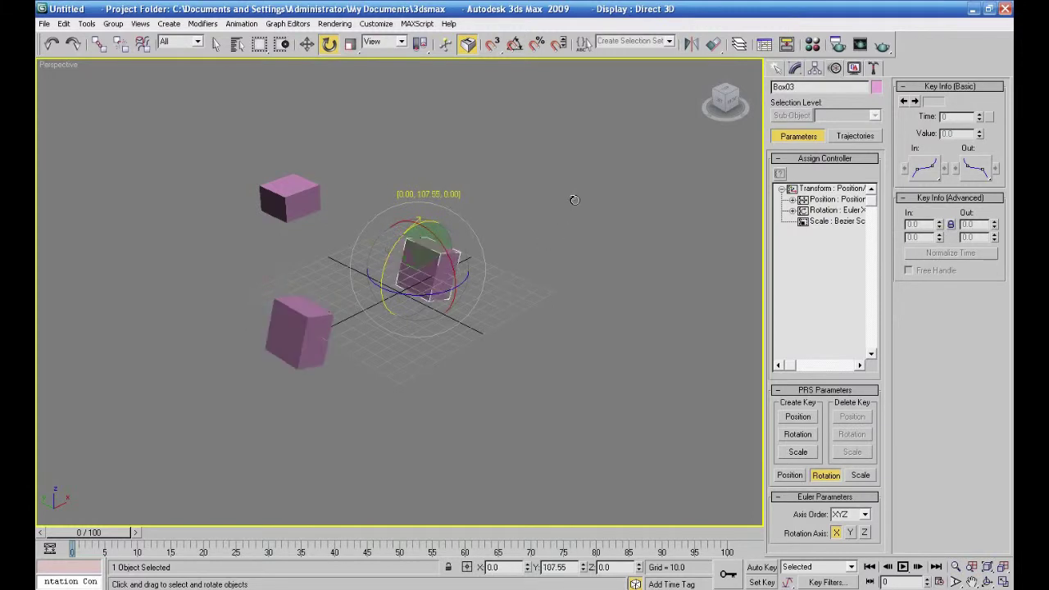
{"action": "right_click", "coordinate": [575, 199]}
{"action": "left_click", "coordinate": [515, 255]}
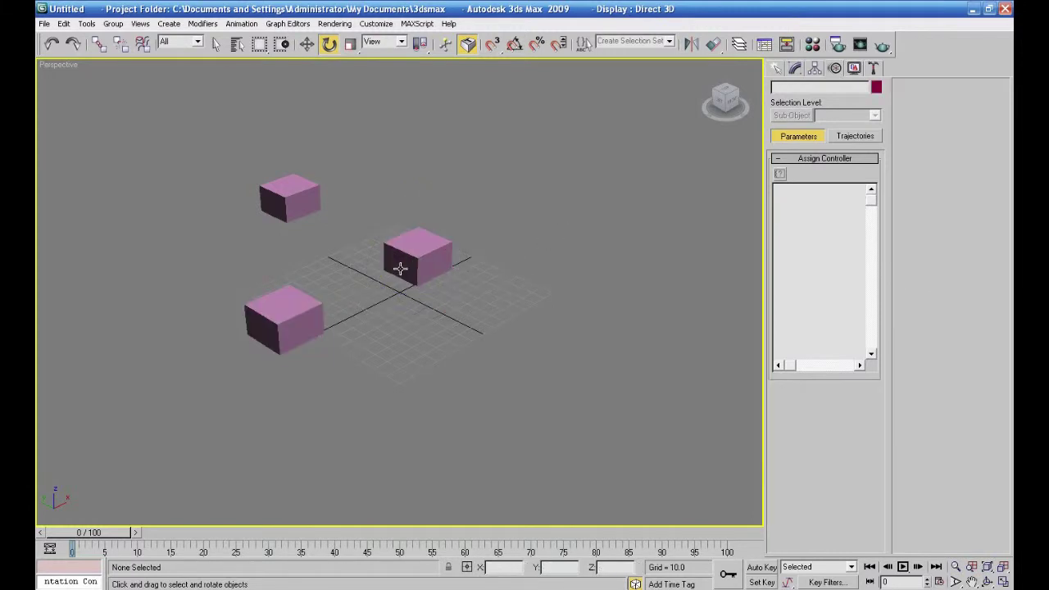
Delete Box04 and the two remaining boxes to empty the scene.
{"action": "left_click", "coordinate": [269, 314]}
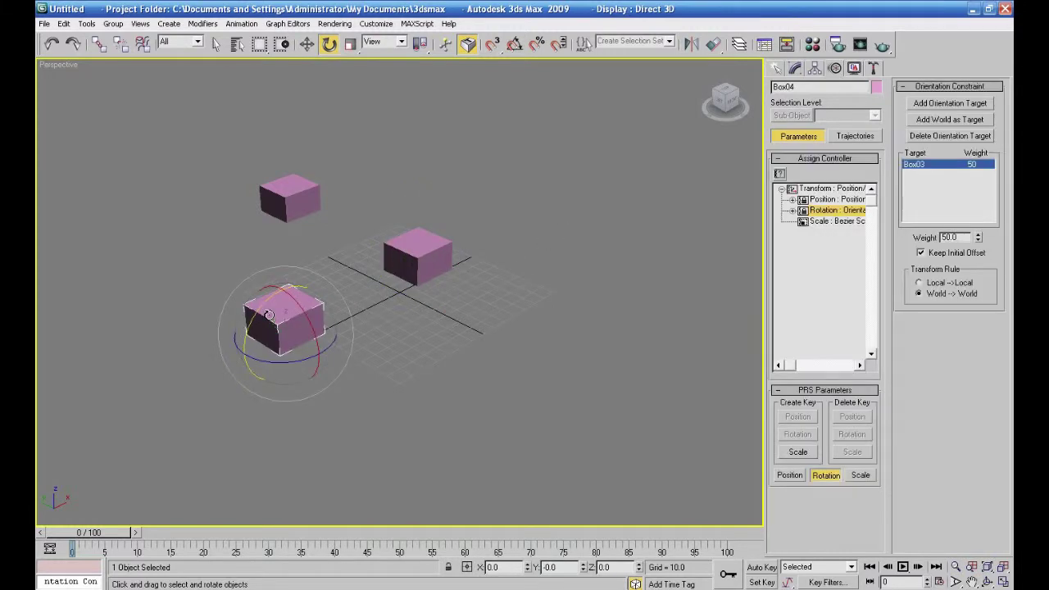
{"action": "key", "text": "Delete"}
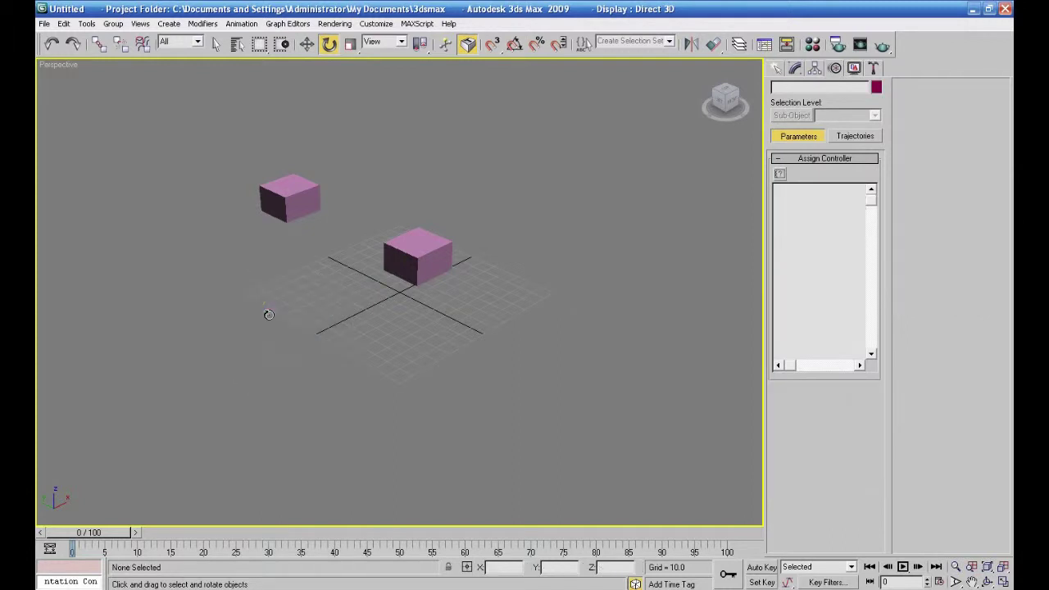
{"action": "left_click_drag", "start_coordinate": [526, 119], "coordinate": [187, 371]}
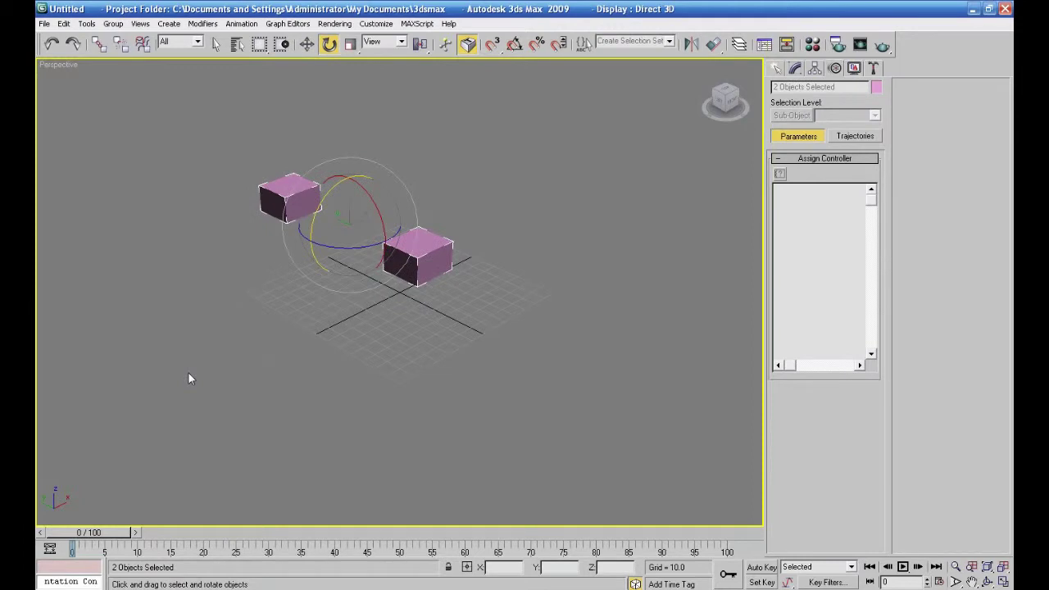
{"action": "key", "text": "Delete"}
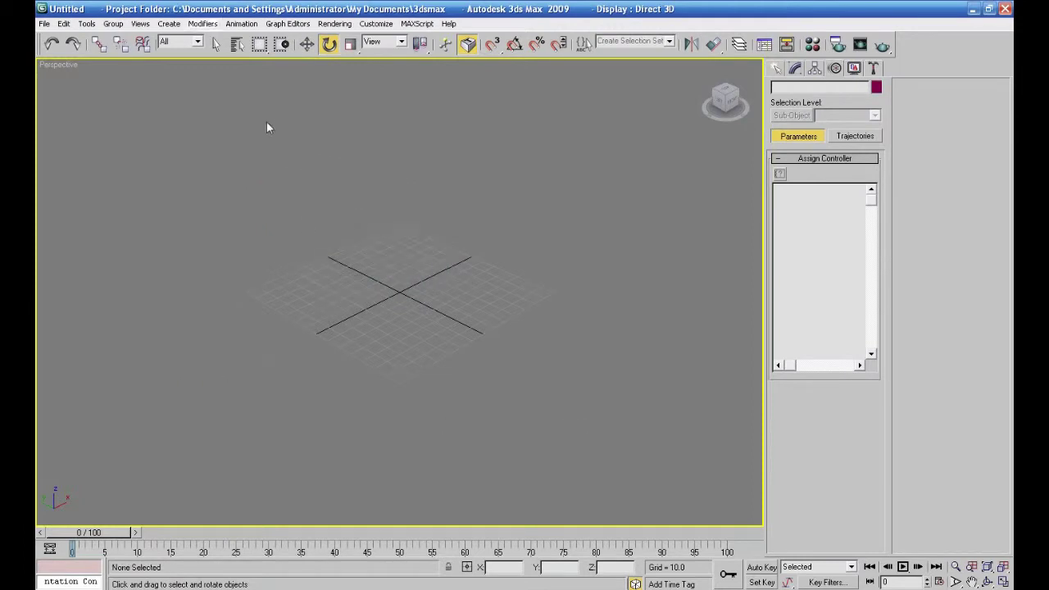
{"action": "left_click", "coordinate": [243, 24]}
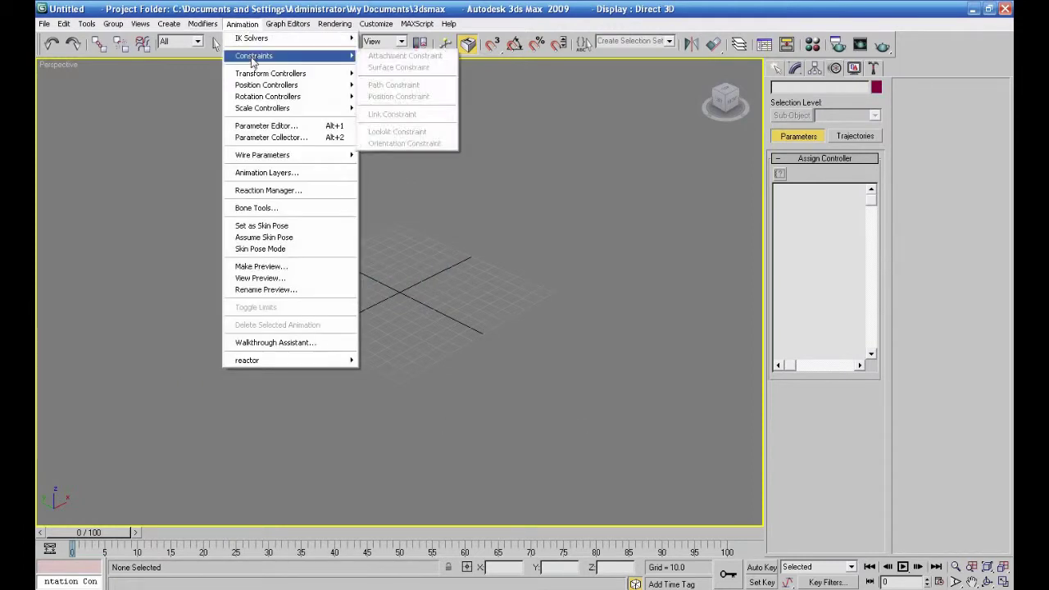
{"action": "mouse_move", "coordinate": [334, 57]}
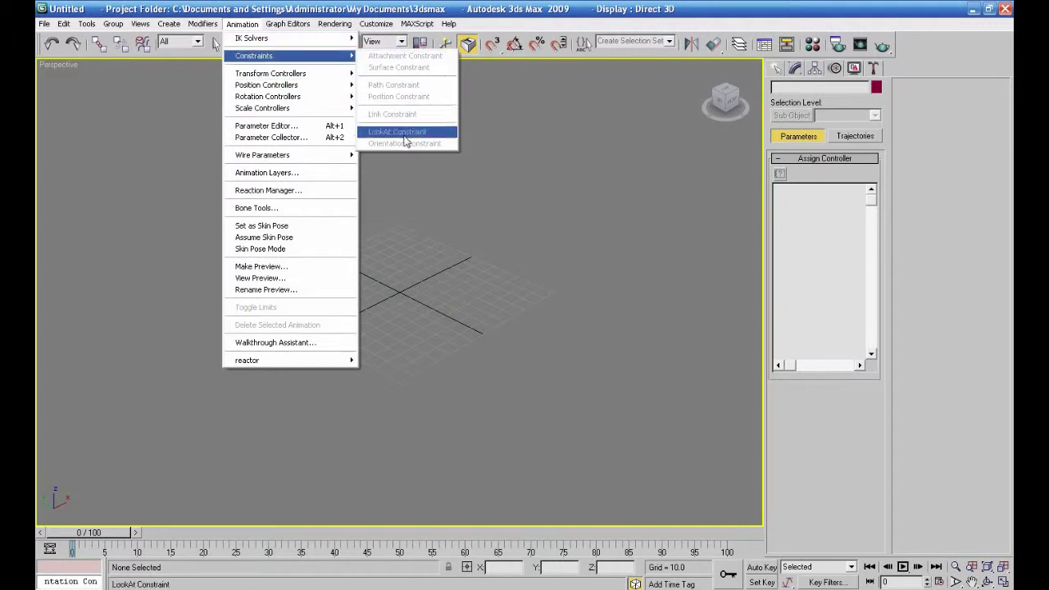
{"action": "left_click", "coordinate": [576, 7]}
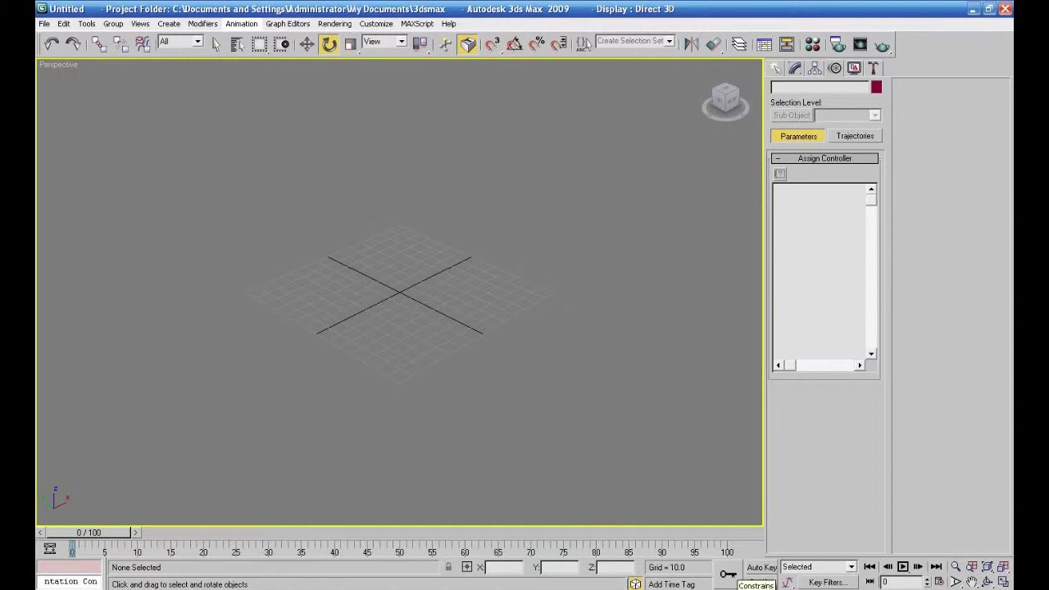
Start a Bitmap map for the diffuse colour of the first material, 01 - Default.
{"action": "left_click", "coordinate": [811, 44]}
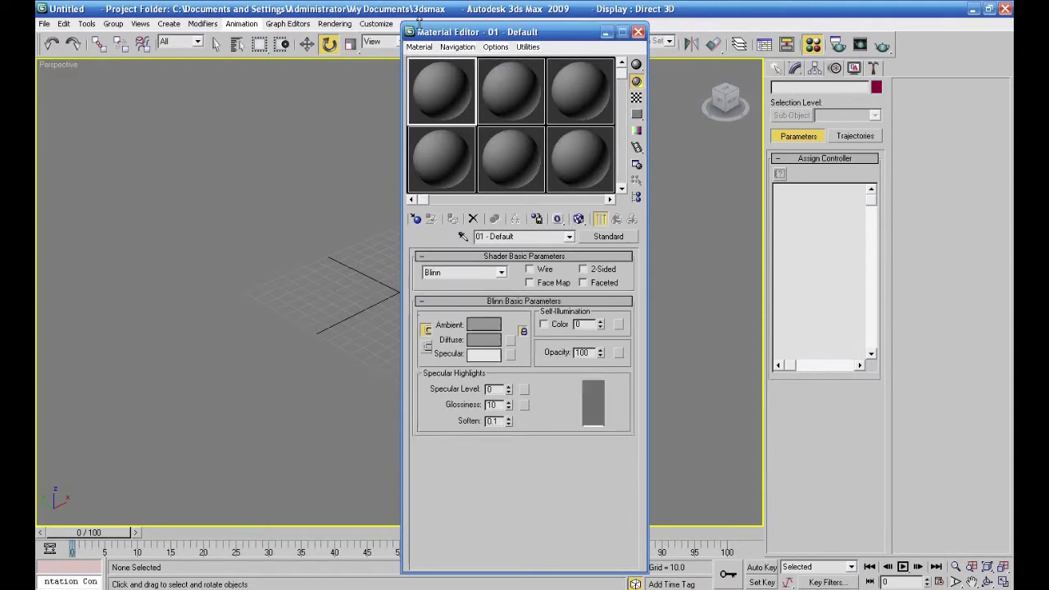
{"action": "left_click_drag", "start_coordinate": [438, 37], "coordinate": [164, 42]}
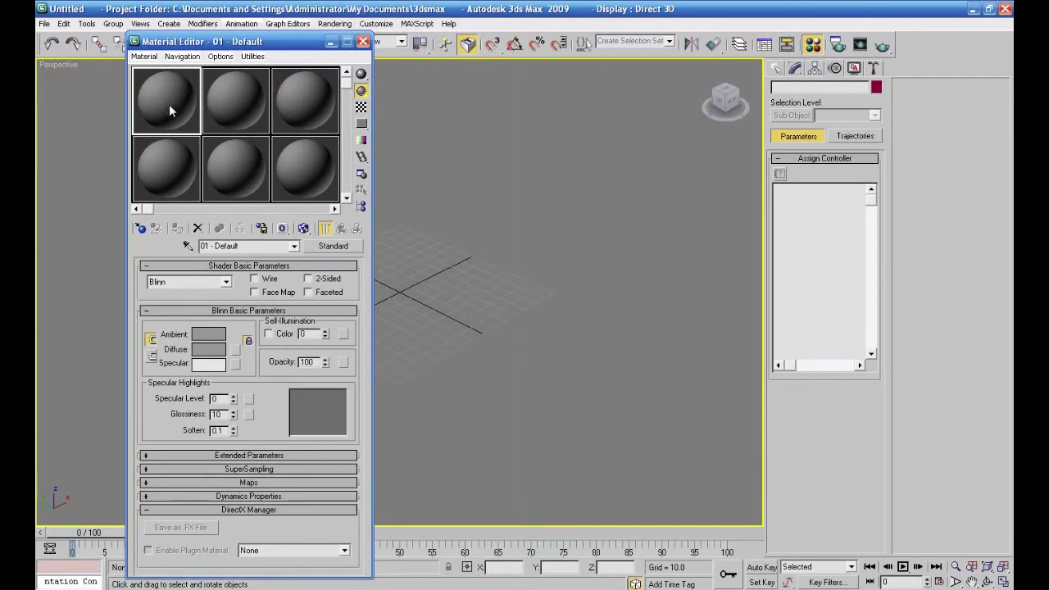
{"action": "left_click", "coordinate": [235, 350]}
{"action": "left_click", "coordinate": [455, 112]}
{"action": "double_click", "coordinate": [452, 112]}
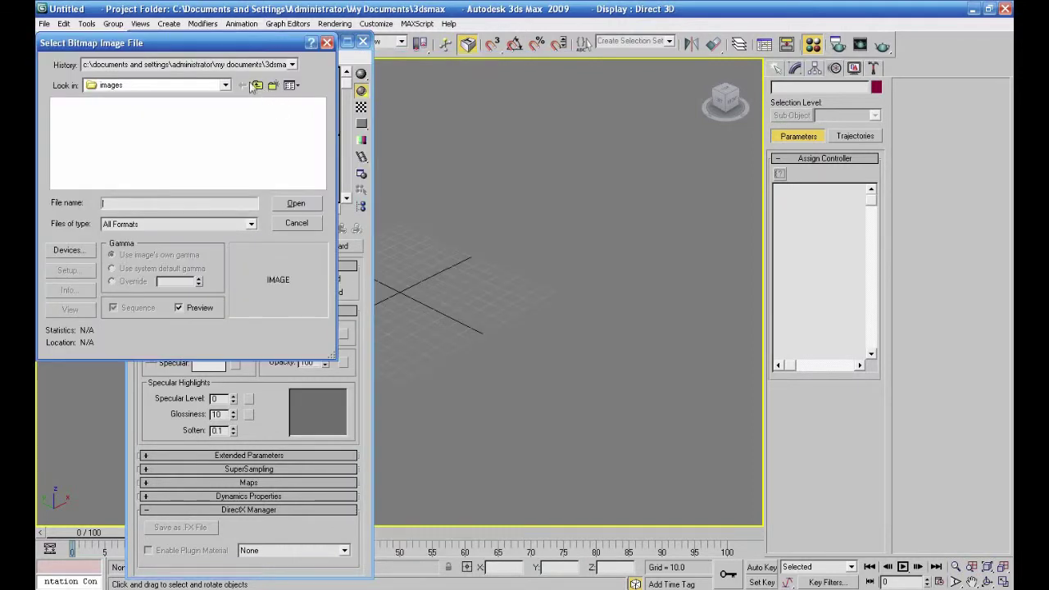
Load eye_texture_2_flattened-JPEG-BIG-560x560 from D:\20102\max\Constrains as the diffuse bitmap, keeping the file type at All Formats.
{"action": "left_click", "coordinate": [226, 85]}
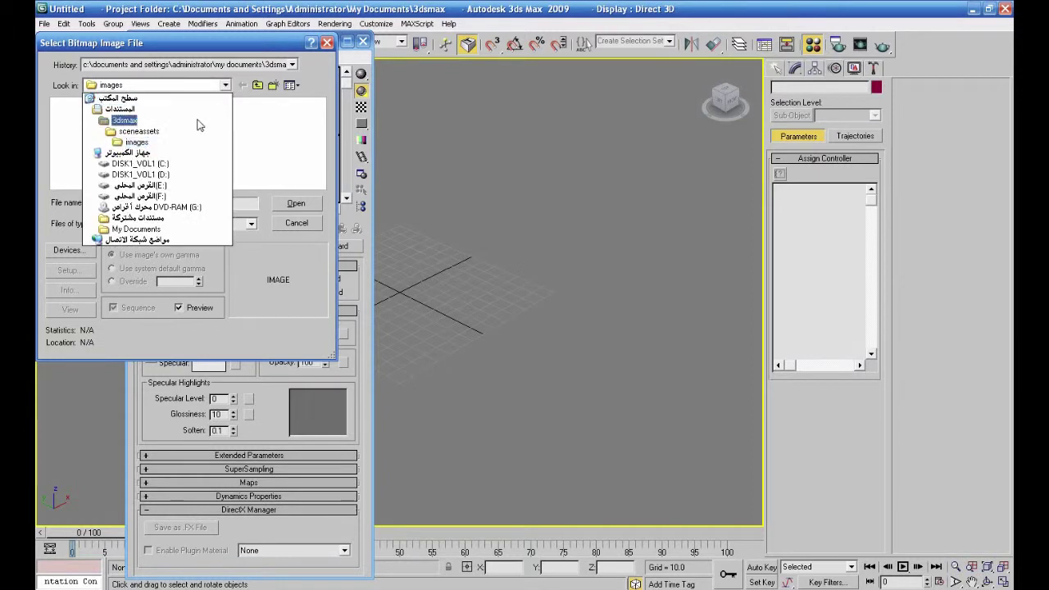
{"action": "left_click", "coordinate": [167, 175]}
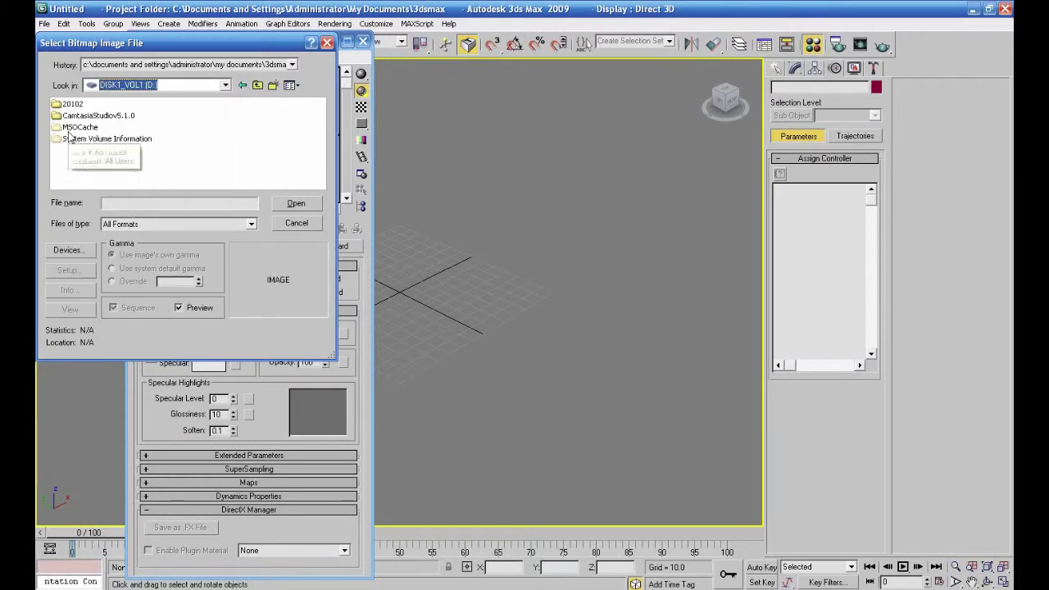
{"action": "double_click", "coordinate": [72, 104]}
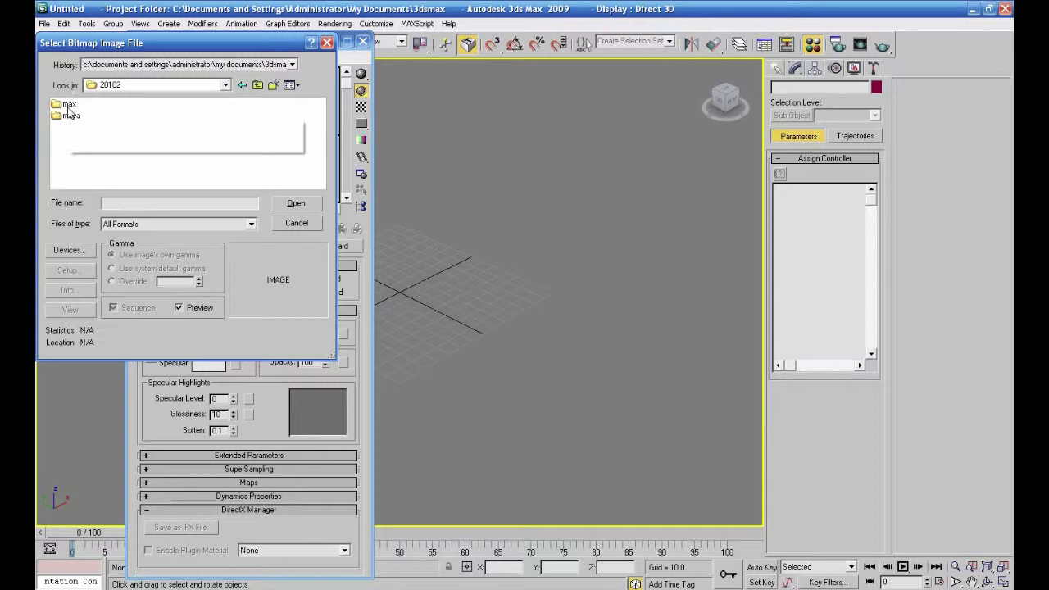
{"action": "double_click", "coordinate": [69, 105]}
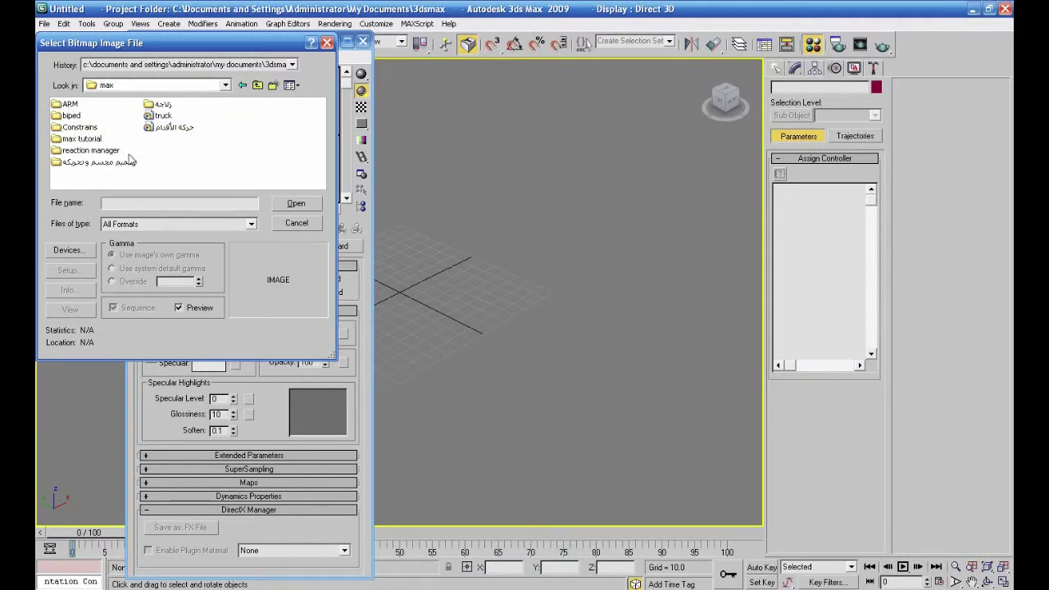
{"action": "left_click", "coordinate": [244, 224]}
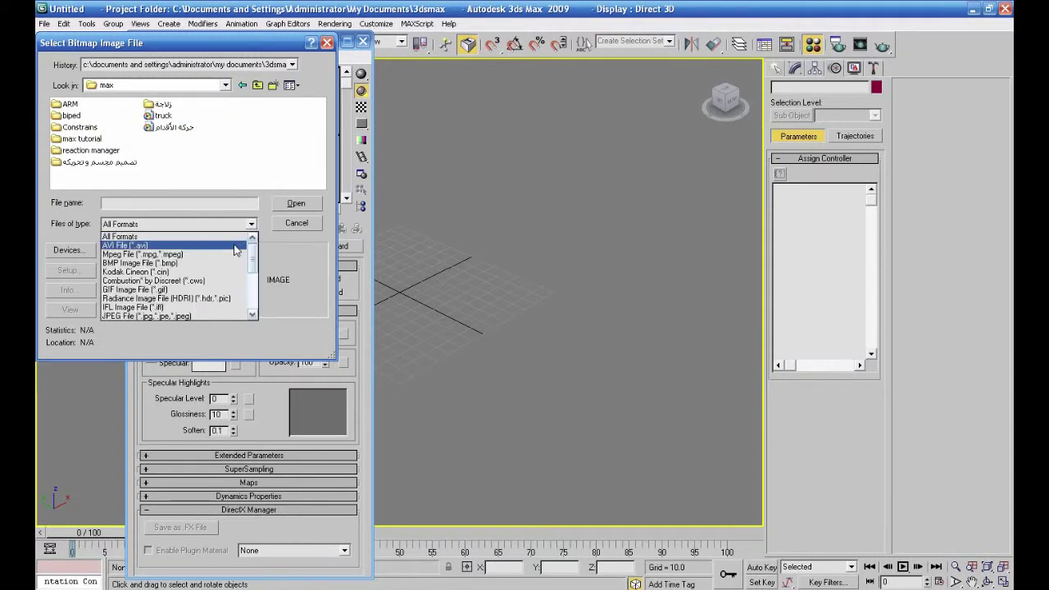
{"action": "left_click", "coordinate": [235, 237]}
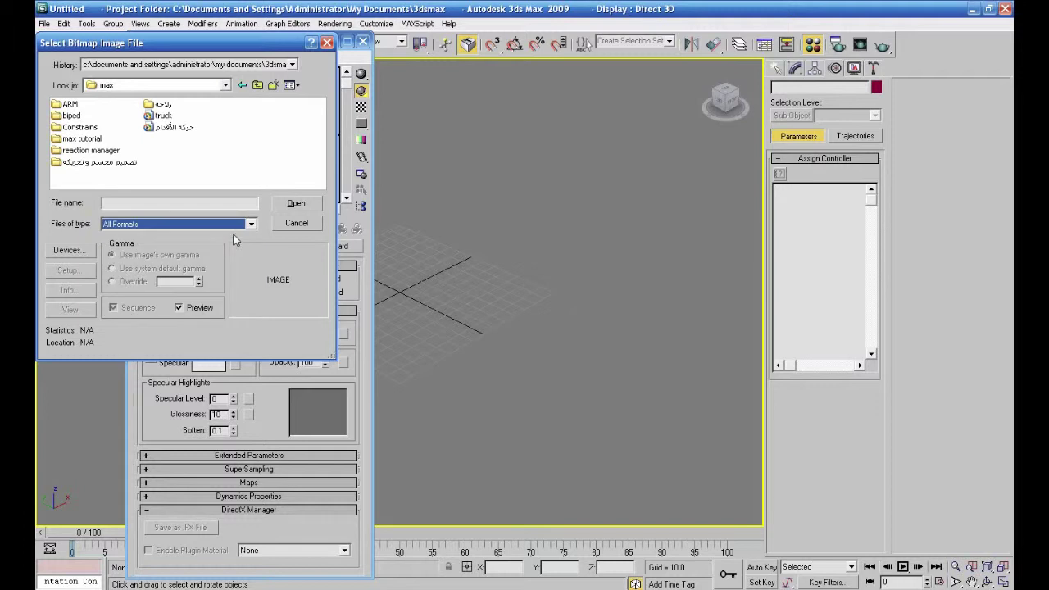
{"action": "double_click", "coordinate": [83, 128]}
{"action": "left_click", "coordinate": [90, 105]}
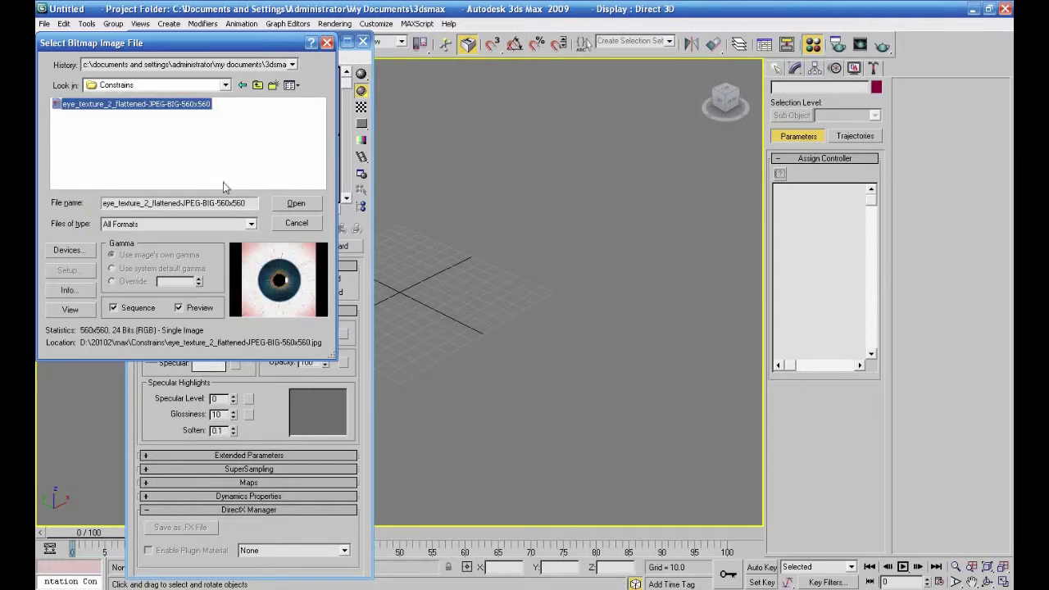
{"action": "left_click", "coordinate": [296, 203]}
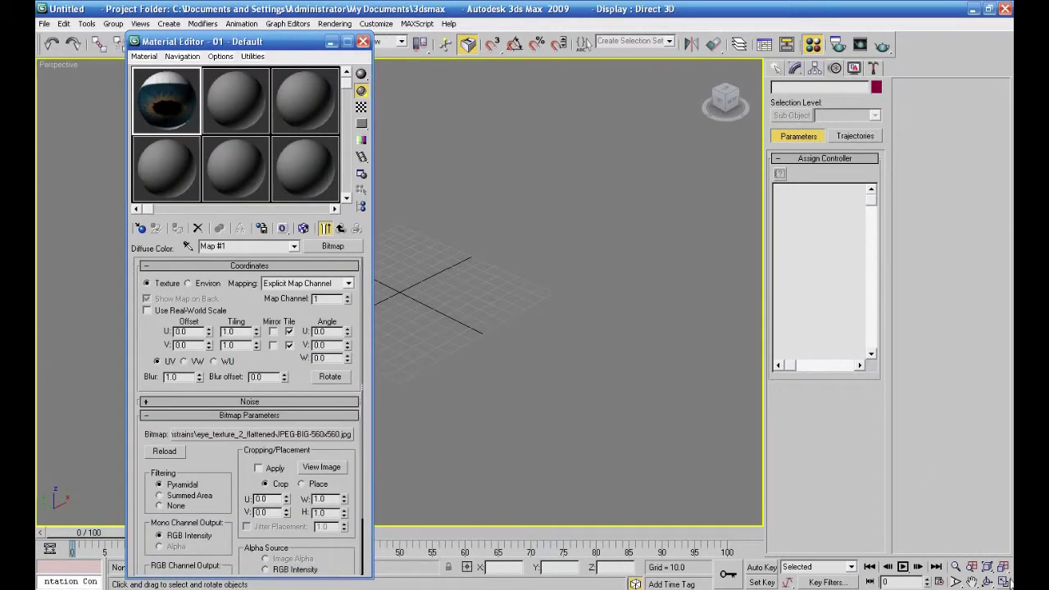
Create a sphere with a radius of about 41 units, centred on the origin in the Front view.
{"action": "left_click", "coordinate": [1003, 581]}
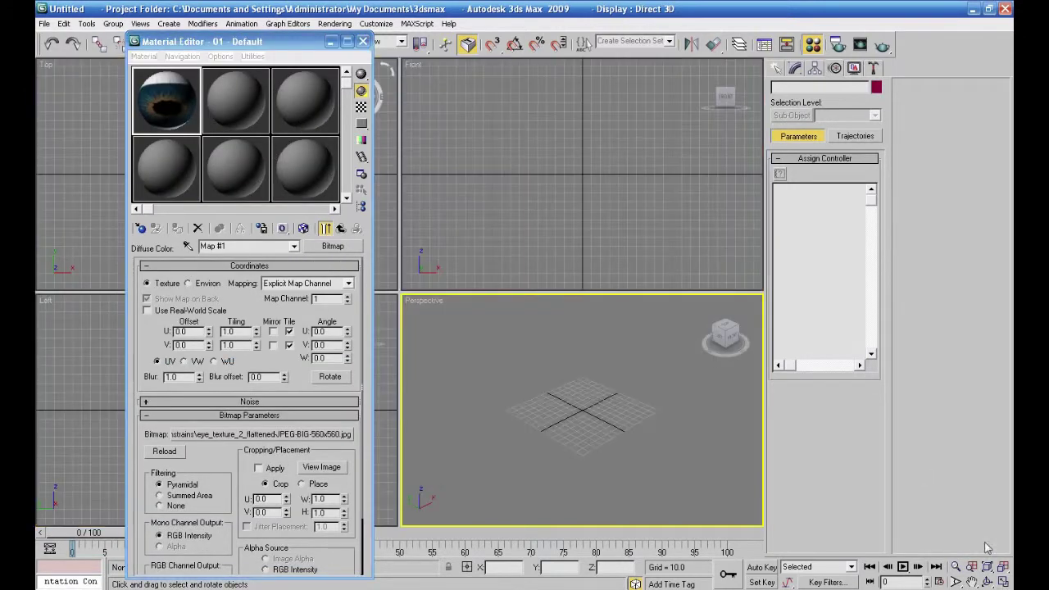
{"action": "left_click", "coordinate": [779, 70]}
{"action": "left_click", "coordinate": [798, 168]}
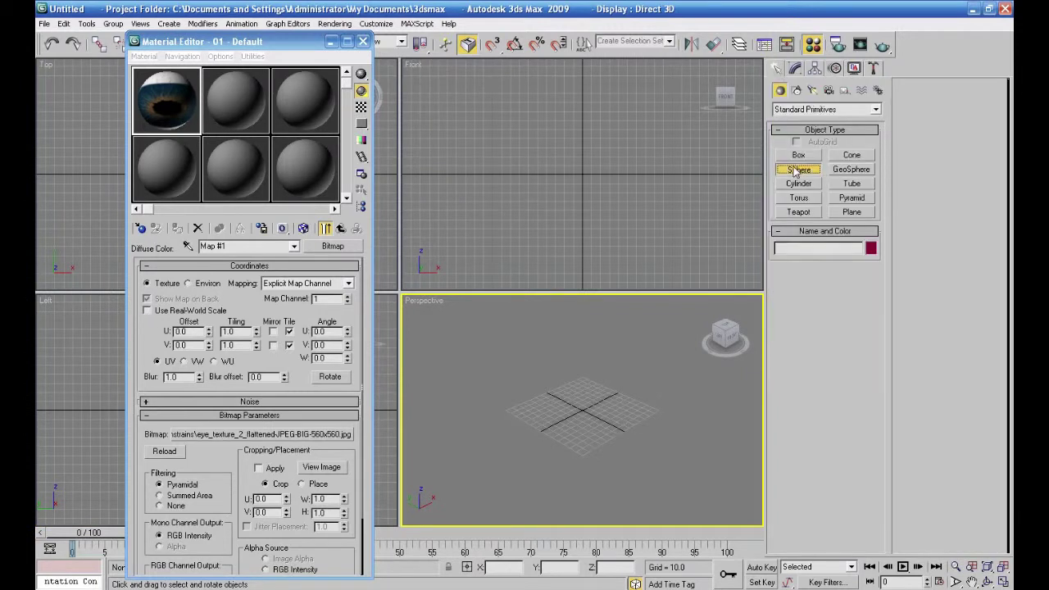
{"action": "left_click_drag", "start_coordinate": [582, 176], "coordinate": [613, 199]}
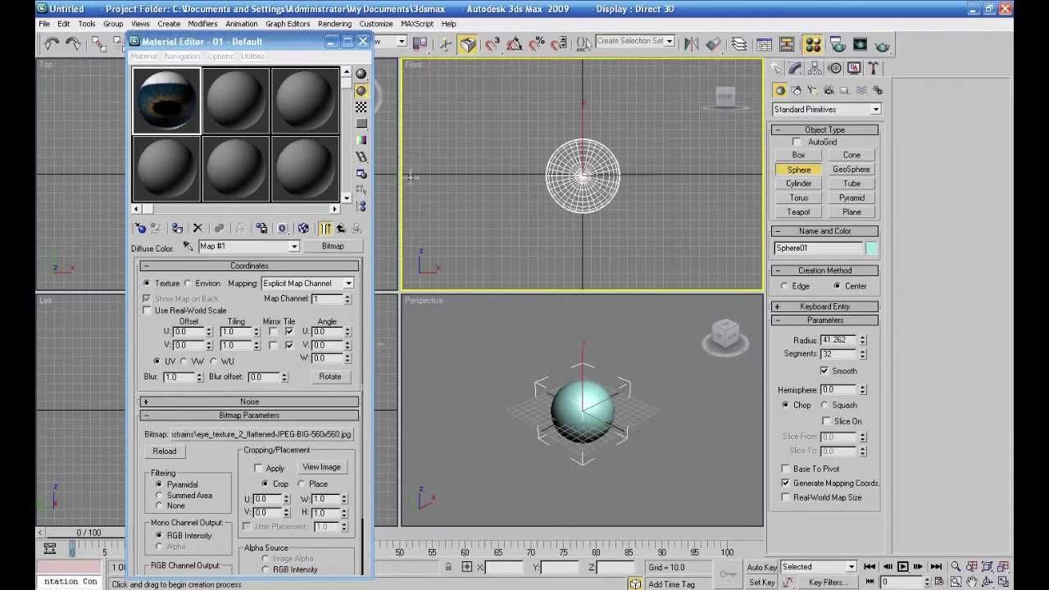
Assign the eye material to the sphere and show its texture in the viewport.
{"action": "left_click", "coordinate": [177, 229]}
{"action": "left_click", "coordinate": [303, 229]}
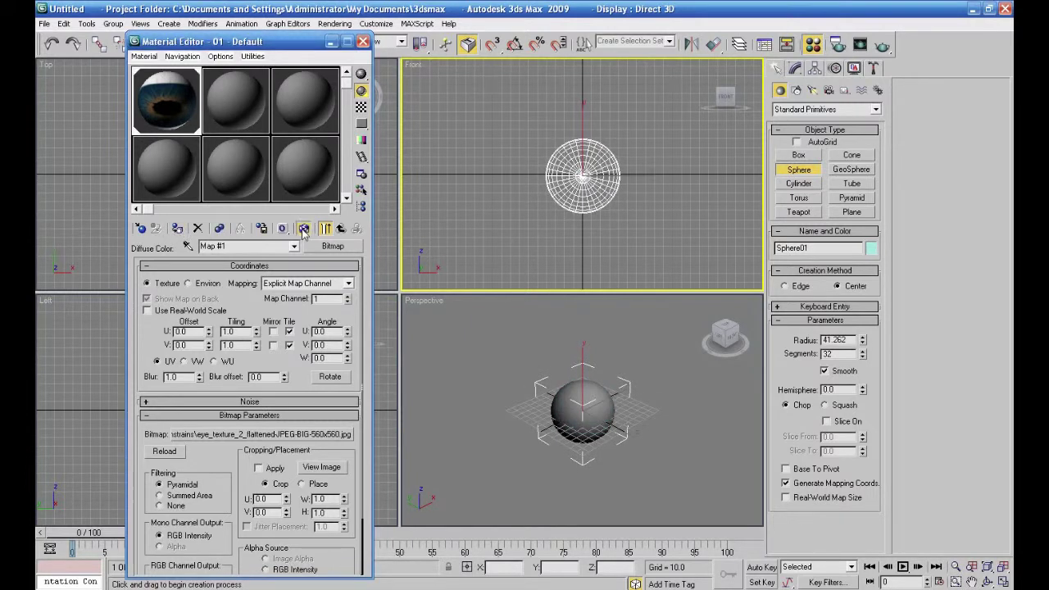
{"action": "middle_click_drag", "start_coordinate": [556, 450], "coordinate": [561, 398], "text": "alt"}
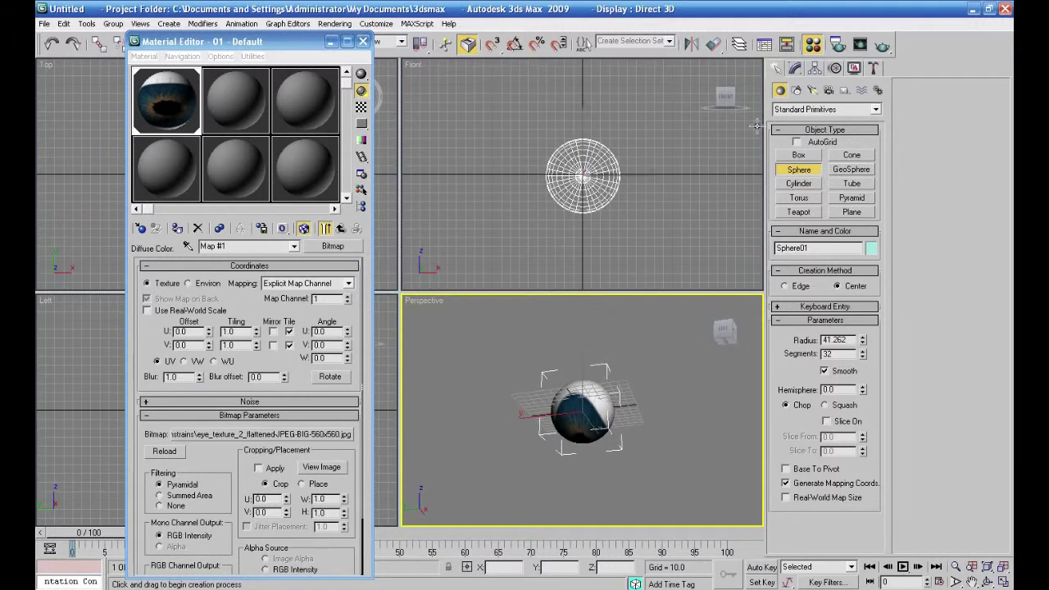
Add a UVW Map modifier to the sphere, view the eye from the front and close the Material Editor.
{"action": "left_click", "coordinate": [796, 68]}
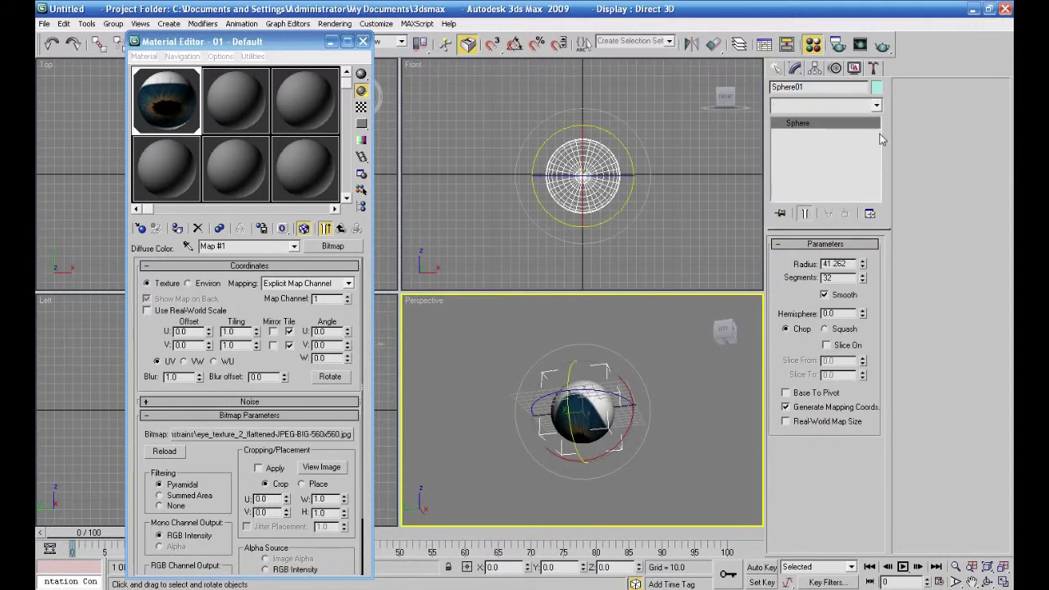
{"action": "left_click", "coordinate": [876, 105]}
{"action": "scroll", "coordinate": [905, 332], "scroll_direction": "down", "scroll_amount": 15}
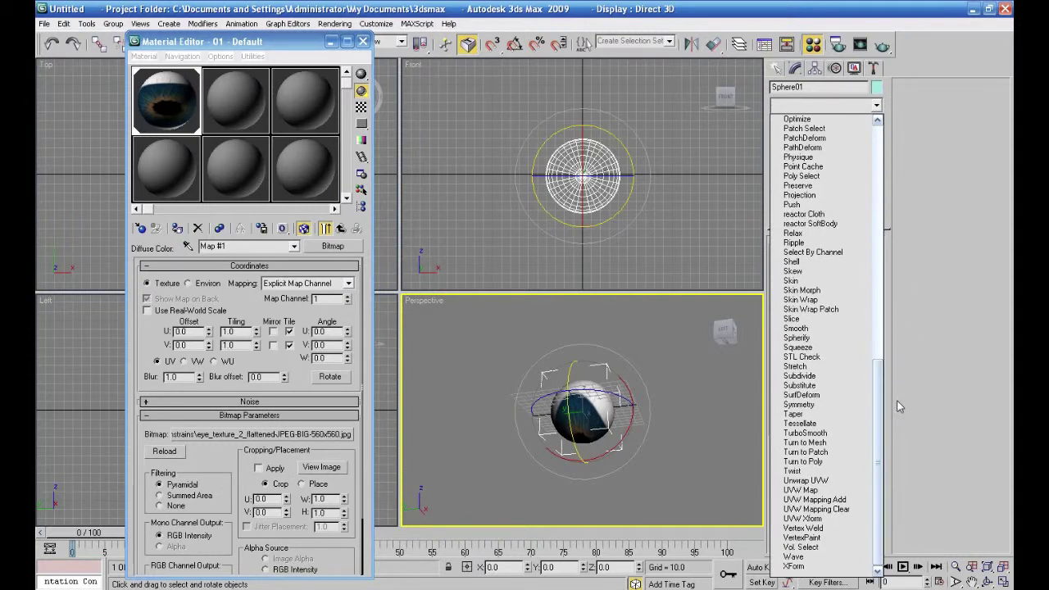
{"action": "left_click", "coordinate": [827, 487]}
{"action": "middle_click_drag", "start_coordinate": [626, 479], "coordinate": [733, 419], "text": "alt"}
{"action": "left_click", "coordinate": [725, 331]}
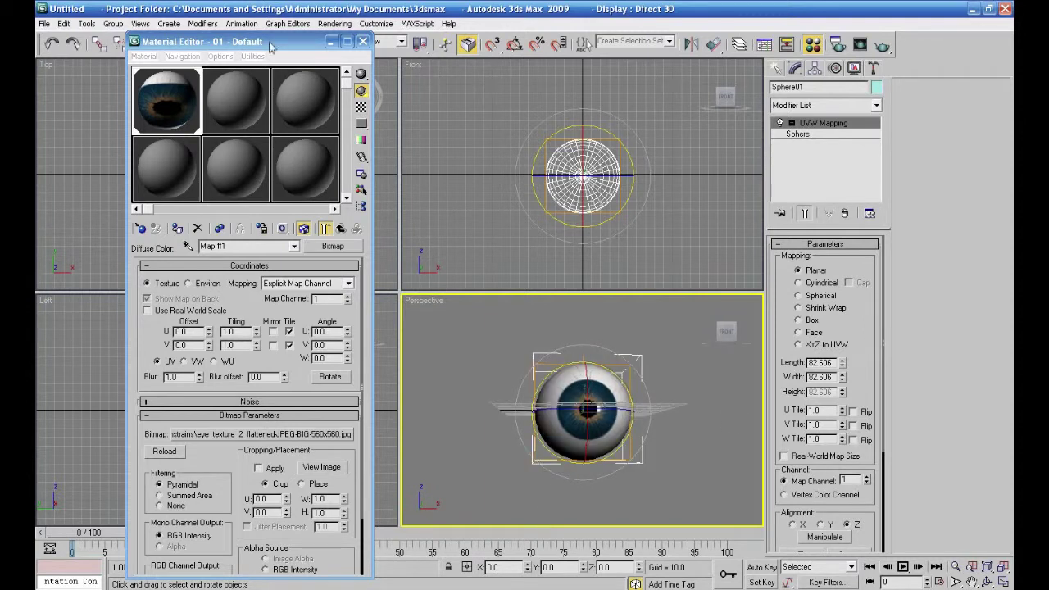
{"action": "left_click", "coordinate": [363, 42]}
Clone the eyeball as one independent copy named Sphere02, about 145 units away in the negative X direction.
{"action": "left_click", "coordinate": [306, 44]}
{"action": "left_click", "coordinate": [547, 193]}
{"action": "left_click", "coordinate": [548, 193]}
{"action": "left_click_drag", "start_coordinate": [627, 177], "coordinate": [497, 179], "text": "shift"}
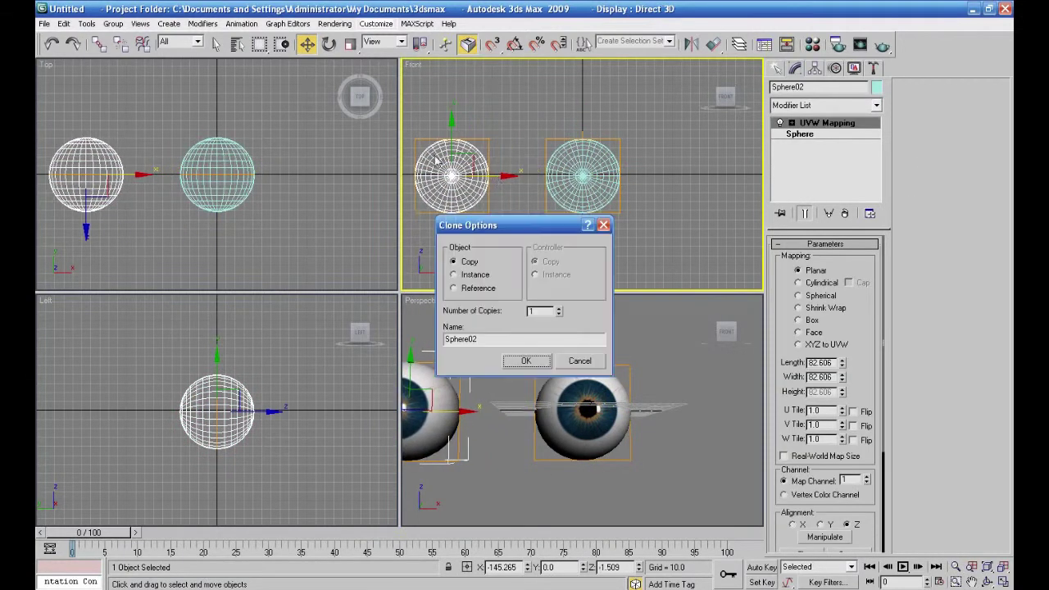
{"action": "left_click", "coordinate": [527, 361]}
Select both eyeballs, shift them about 78 units along positive X to centre the pair, and raise them about 85 units.
{"action": "left_click_drag", "start_coordinate": [634, 130], "coordinate": [454, 237]}
{"action": "left_click_drag", "start_coordinate": [560, 176], "coordinate": [630, 174]}
{"action": "left_click_drag", "start_coordinate": [590, 145], "coordinate": [580, 55]}
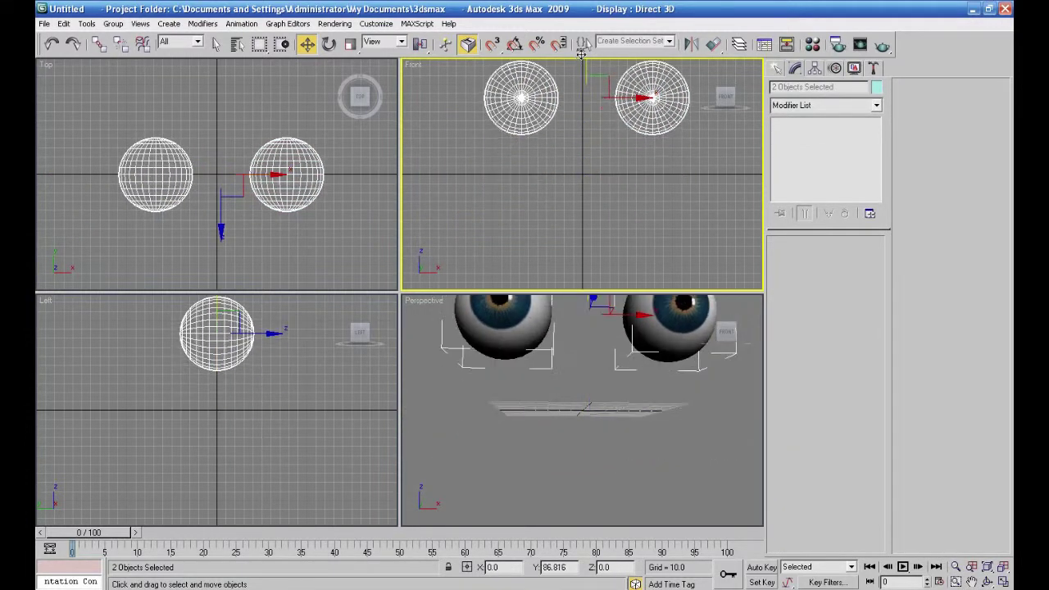
{"action": "middle_click_drag", "start_coordinate": [665, 431], "coordinate": [738, 491]}
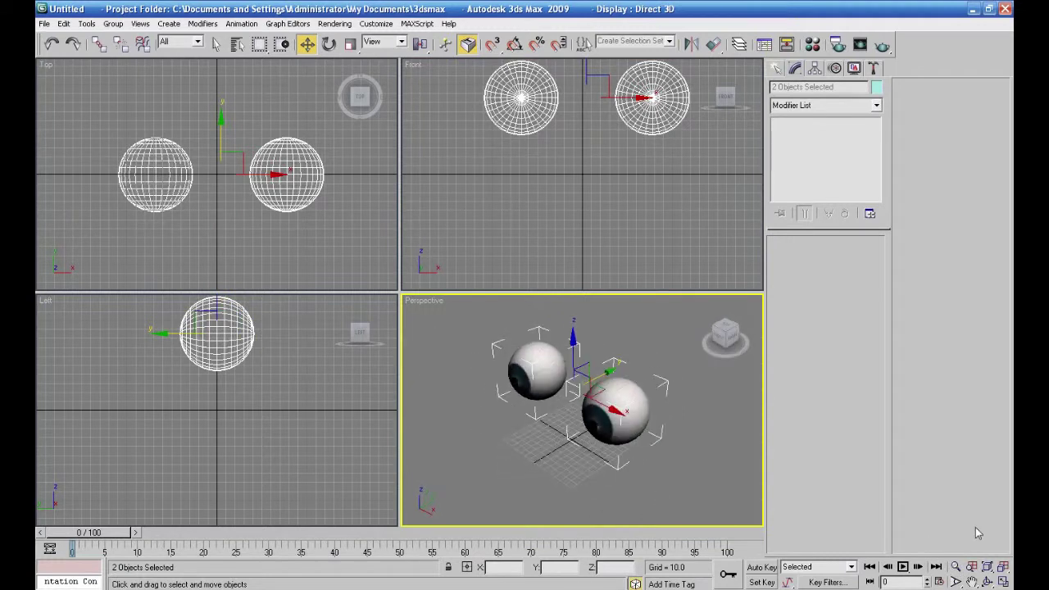
{"action": "left_click", "coordinate": [1004, 581]}
{"action": "middle_click_drag", "start_coordinate": [623, 393], "coordinate": [686, 398], "text": "alt"}
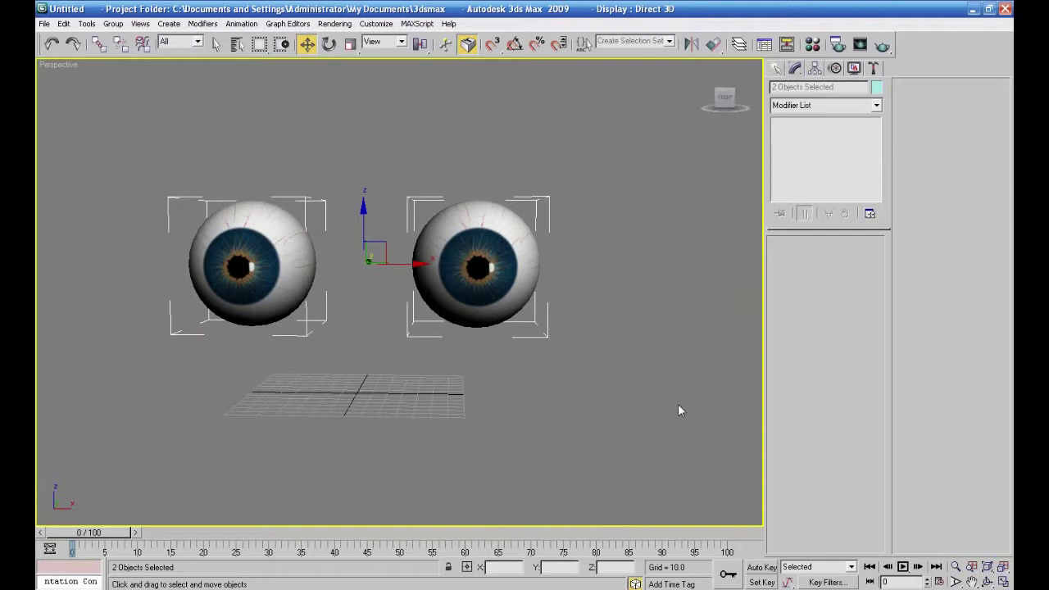
{"action": "middle_click_drag", "start_coordinate": [603, 370], "coordinate": [721, 393], "text": "alt"}
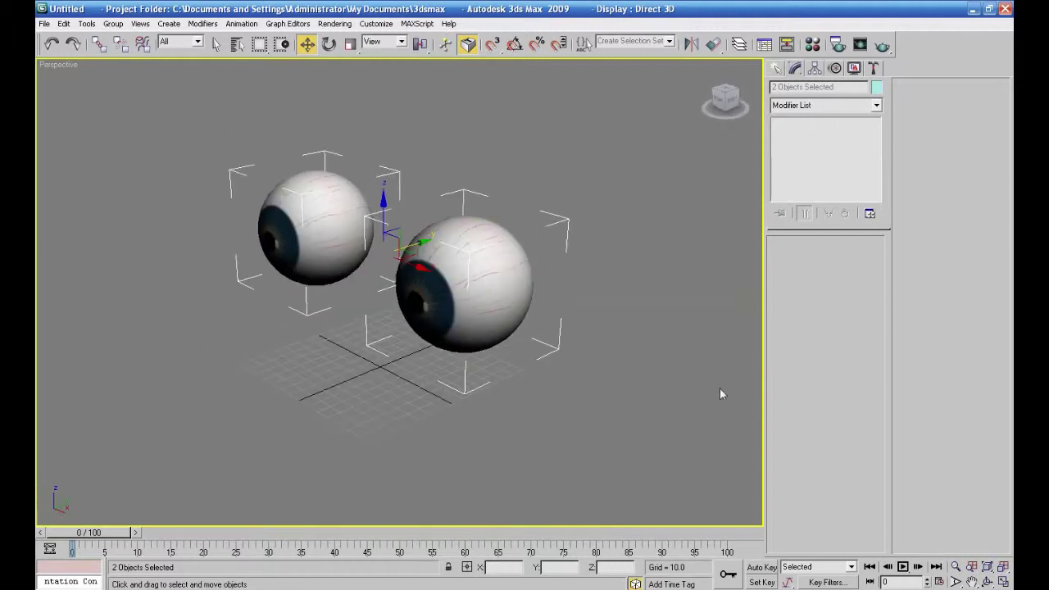
{"action": "left_click", "coordinate": [1004, 582]}
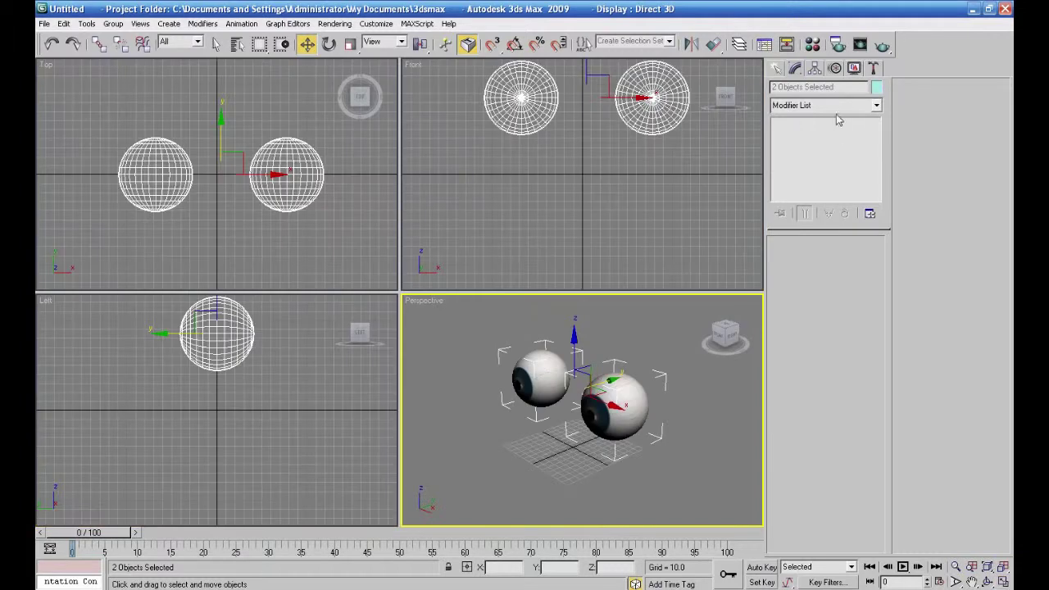
Create a Dummy helper in the Top view, in front of and between the two eyeballs.
{"action": "left_click", "coordinate": [784, 68]}
{"action": "left_click", "coordinate": [845, 91]}
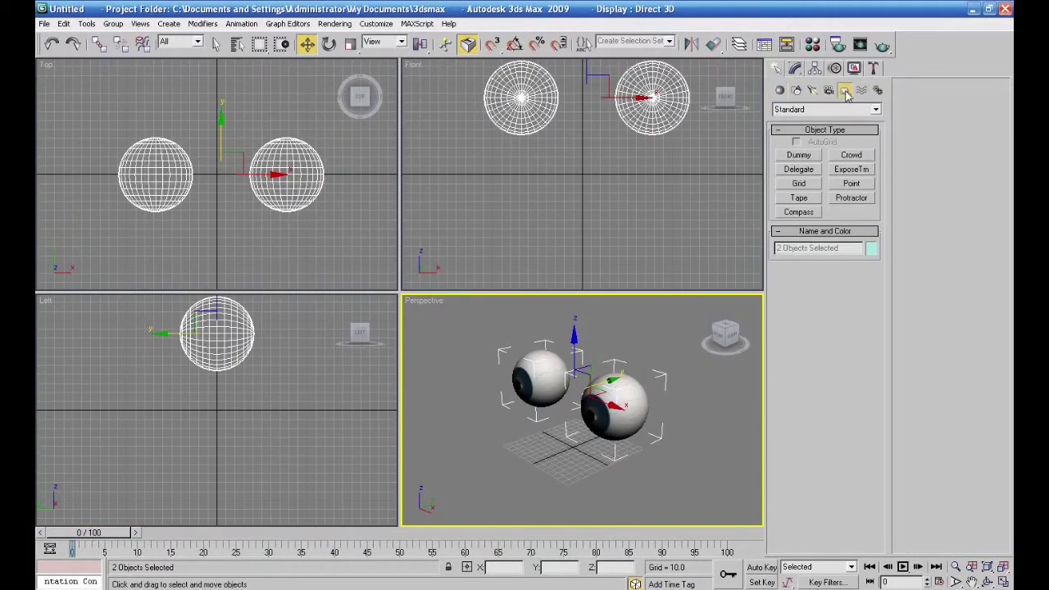
{"action": "right_click", "coordinate": [342, 243]}
{"action": "scroll", "coordinate": [341, 243], "scroll_direction": "down", "scroll_amount": 3}
{"action": "left_click_drag", "start_coordinate": [211, 245], "coordinate": [233, 269]}
{"action": "left_click", "coordinate": [796, 154]}
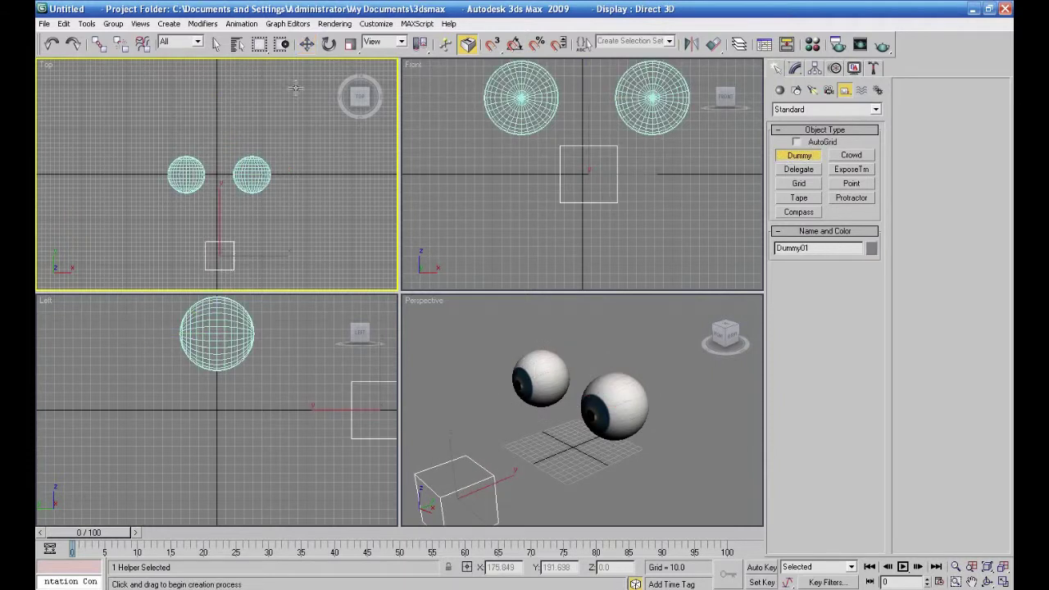
Centre the dummy between the eyes near X 0 and raise it to eye height, about 85 units.
{"action": "left_click", "coordinate": [310, 47]}
{"action": "left_click_drag", "start_coordinate": [270, 256], "coordinate": [264, 256]}
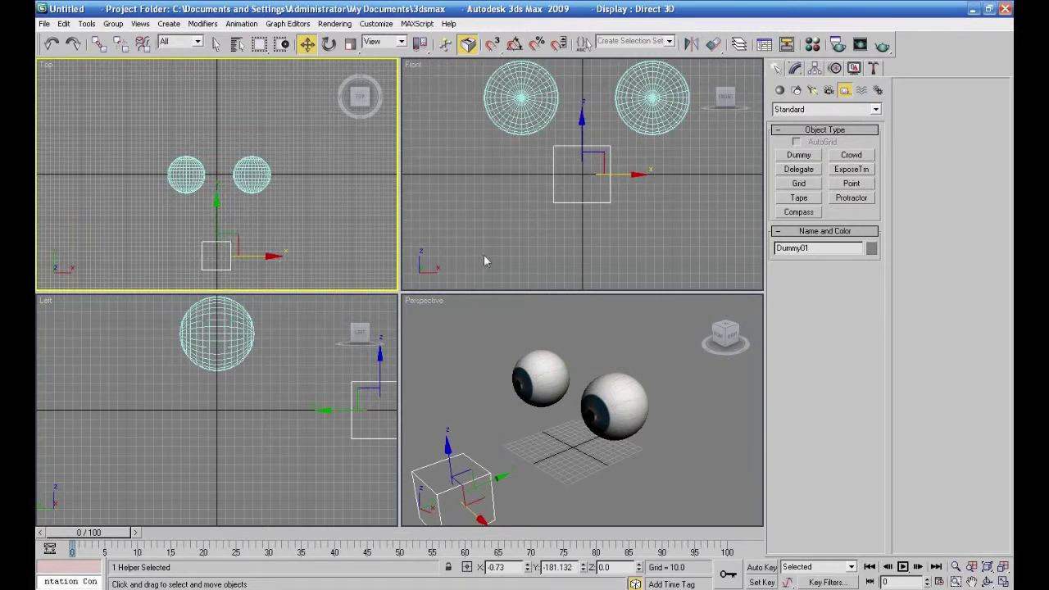
{"action": "right_click", "coordinate": [524, 188]}
{"action": "left_click_drag", "start_coordinate": [581, 117], "coordinate": [580, 40]}
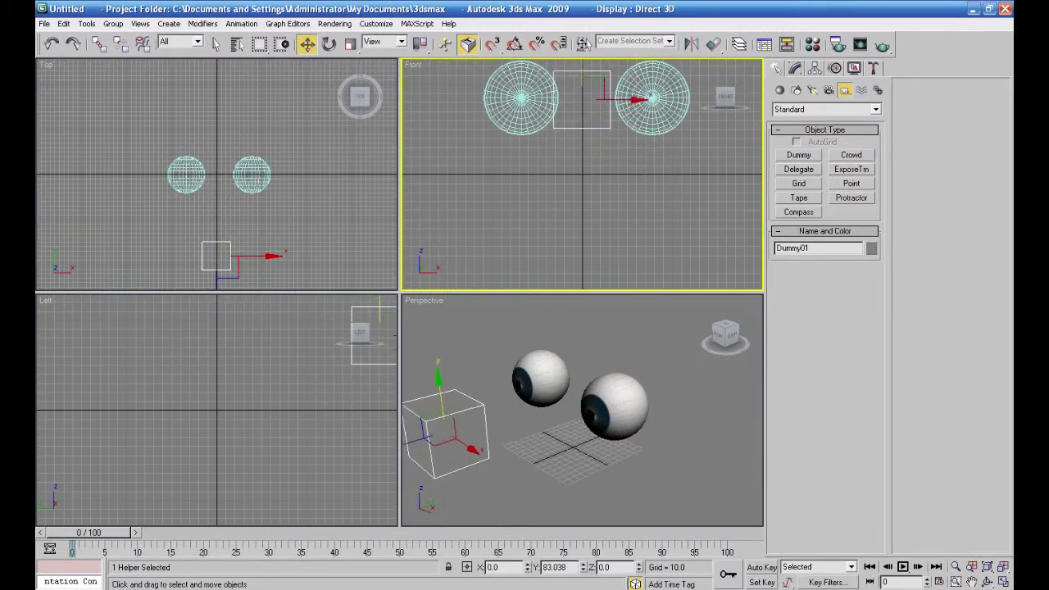
{"action": "right_click", "coordinate": [574, 492]}
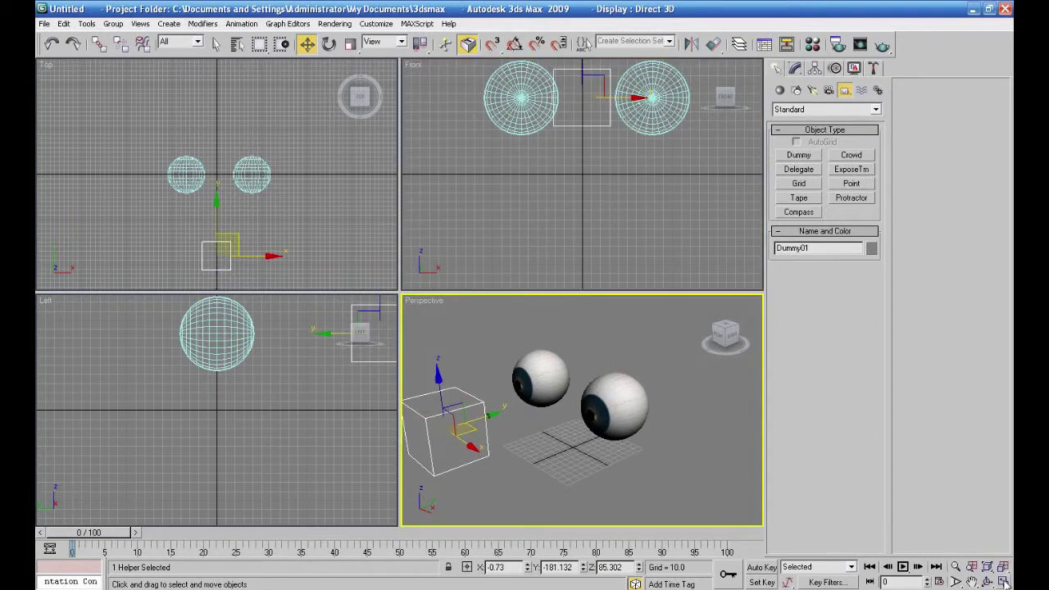
Apply a LookAt Constraint to Sphere01 with Dummy01 as its target and turn on Keep Initial Offset.
{"action": "key", "text": "alt+w"}
{"action": "mouse_move", "coordinate": [639, 414]}
{"action": "middle_mouse_down", "text": "alt"}
{"action": "mouse_move", "coordinate": [719, 415]}
{"action": "mouse_move", "coordinate": [650, 415]}
{"action": "middle_mouse_up", "text": "alt"}
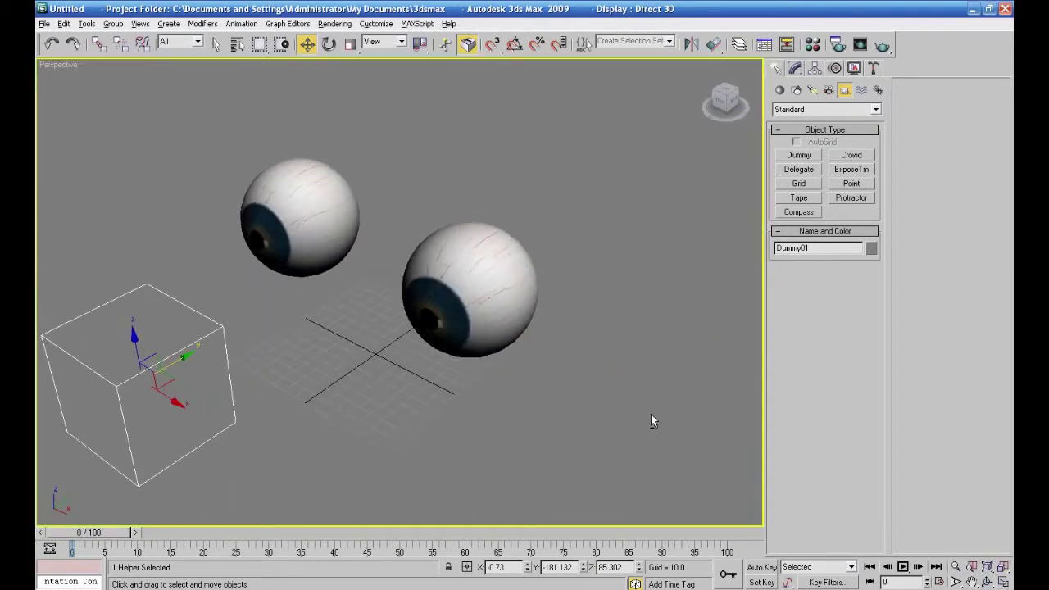
{"action": "left_click", "coordinate": [473, 269]}
{"action": "left_click", "coordinate": [233, 24]}
{"action": "mouse_move", "coordinate": [231, 56]}
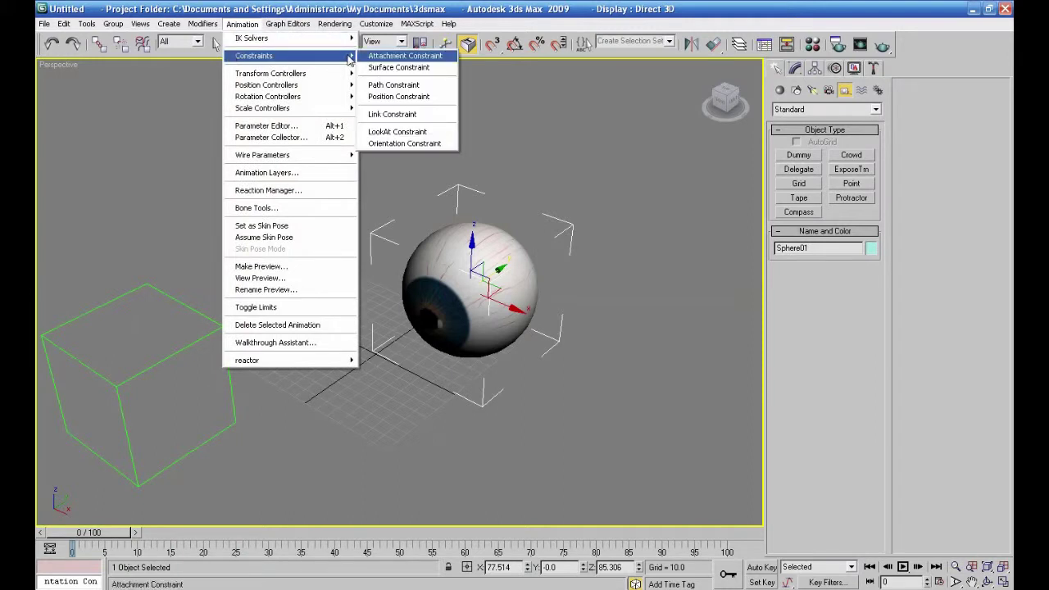
{"action": "left_click", "coordinate": [409, 133]}
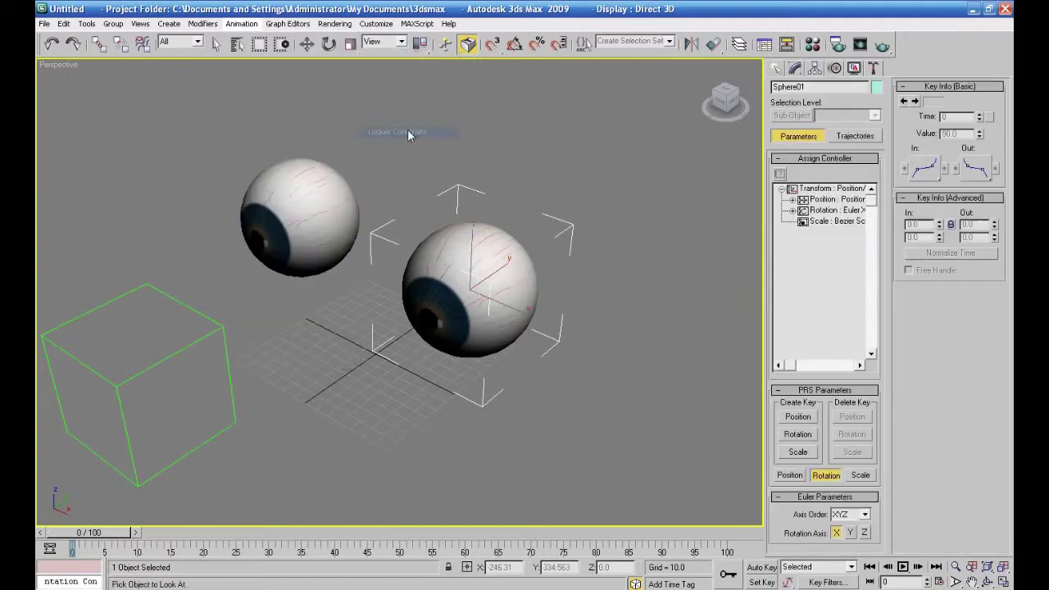
{"action": "left_click", "coordinate": [214, 322]}
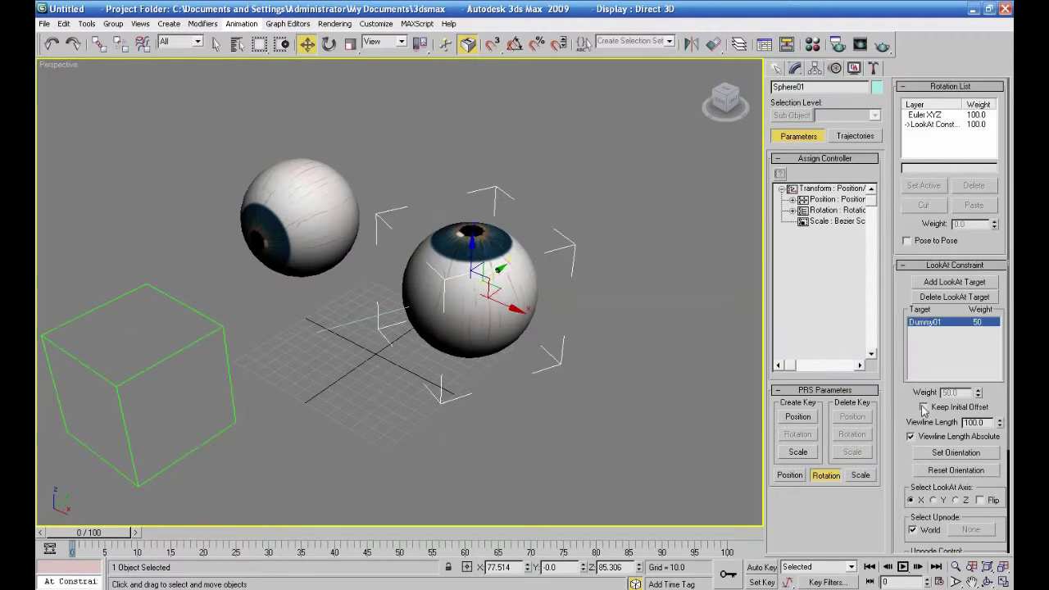
{"action": "left_click", "coordinate": [923, 407]}
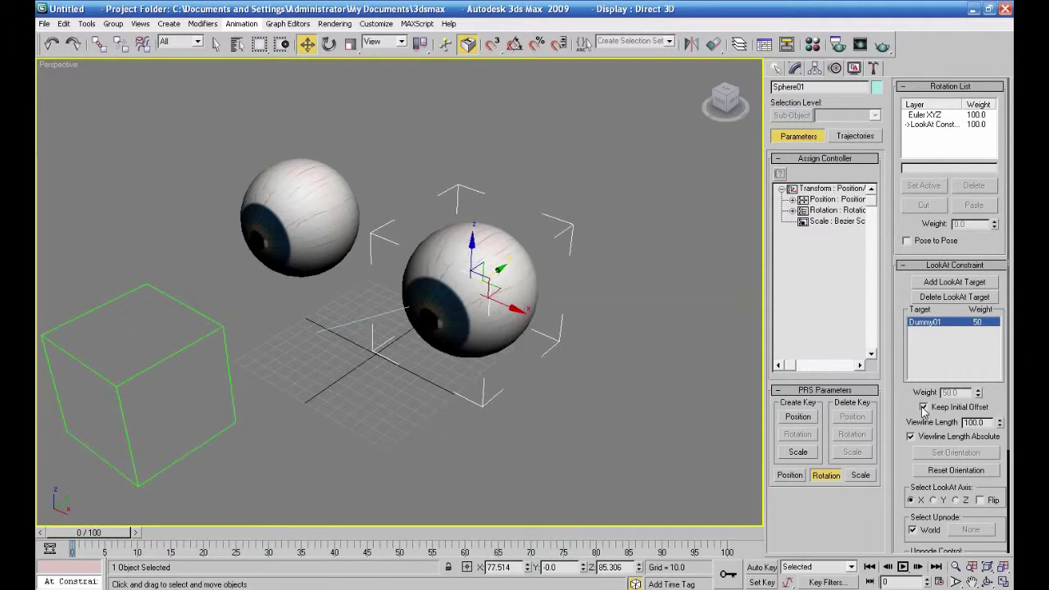
Choose the LookAt Constraint as the rotation controller for the second eyeball, Sphere02.
{"action": "left_click", "coordinate": [299, 203]}
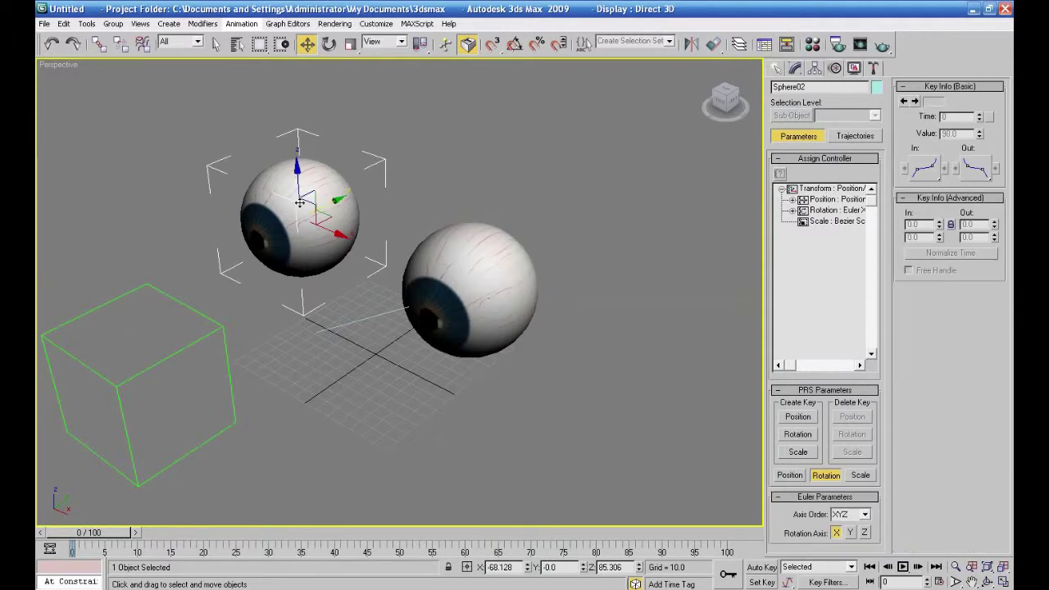
{"action": "left_click", "coordinate": [250, 22]}
{"action": "key", "text": "Escape"}
{"action": "left_click", "coordinate": [831, 210]}
{"action": "left_click", "coordinate": [778, 180]}
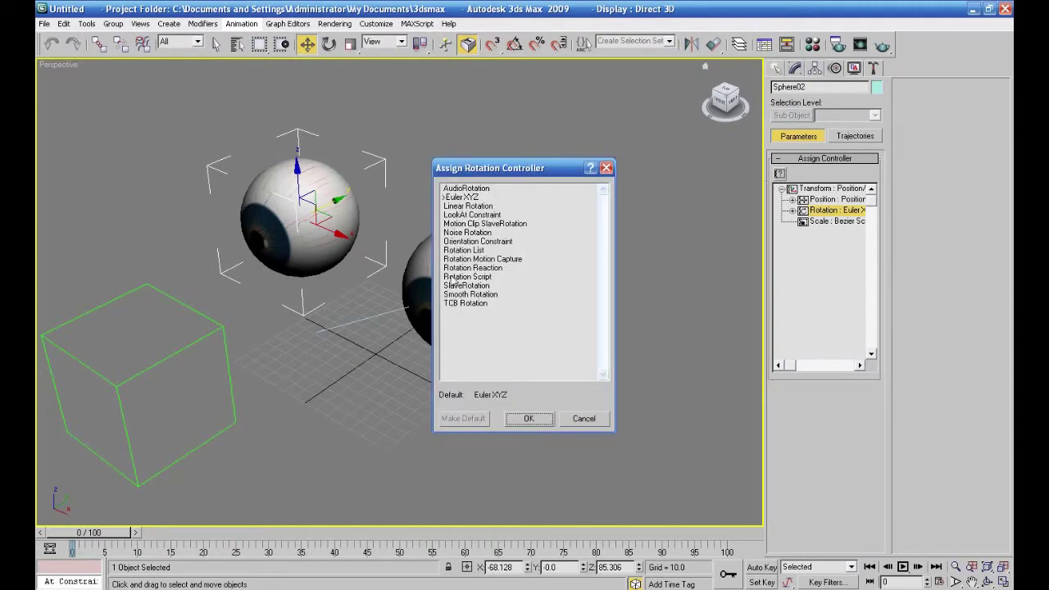
{"action": "left_click", "coordinate": [471, 215]}
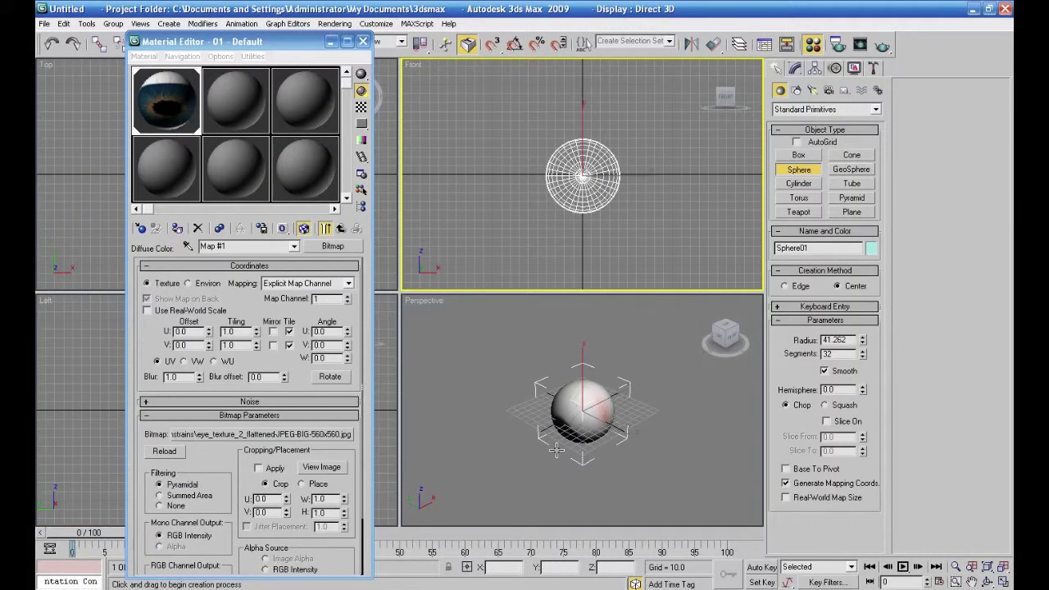
Add a UVW Map modifier to Sphere01 so the iris texture projects onto its front, and close the Material Editor.
{"action": "left_click", "coordinate": [610, 369]}
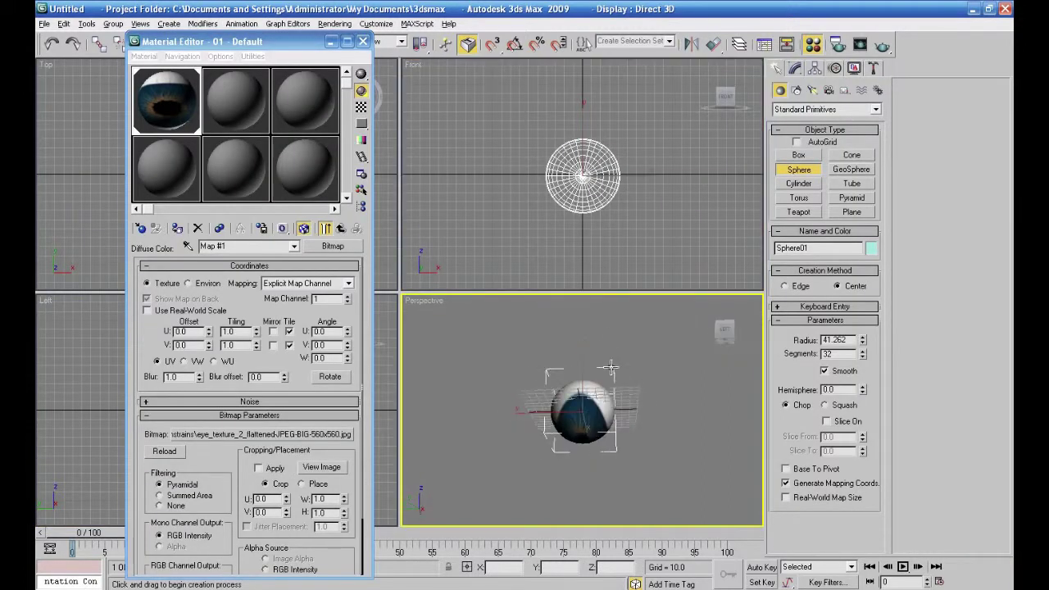
{"action": "key", "text": "e"}
{"action": "left_click", "coordinate": [795, 68]}
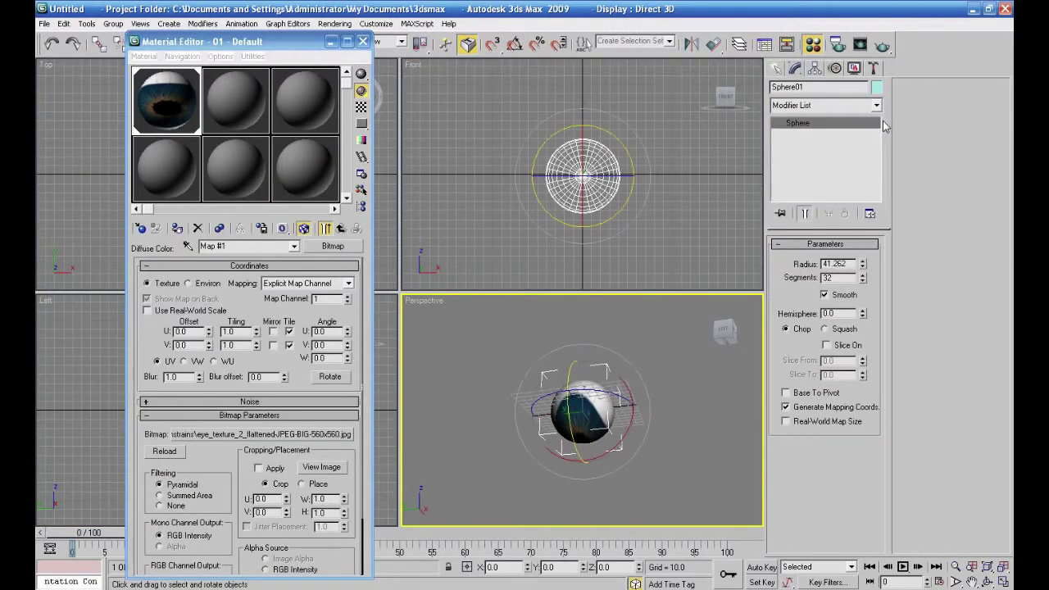
{"action": "left_click", "coordinate": [876, 105]}
{"action": "left_click_drag", "start_coordinate": [876, 131], "coordinate": [897, 399]}
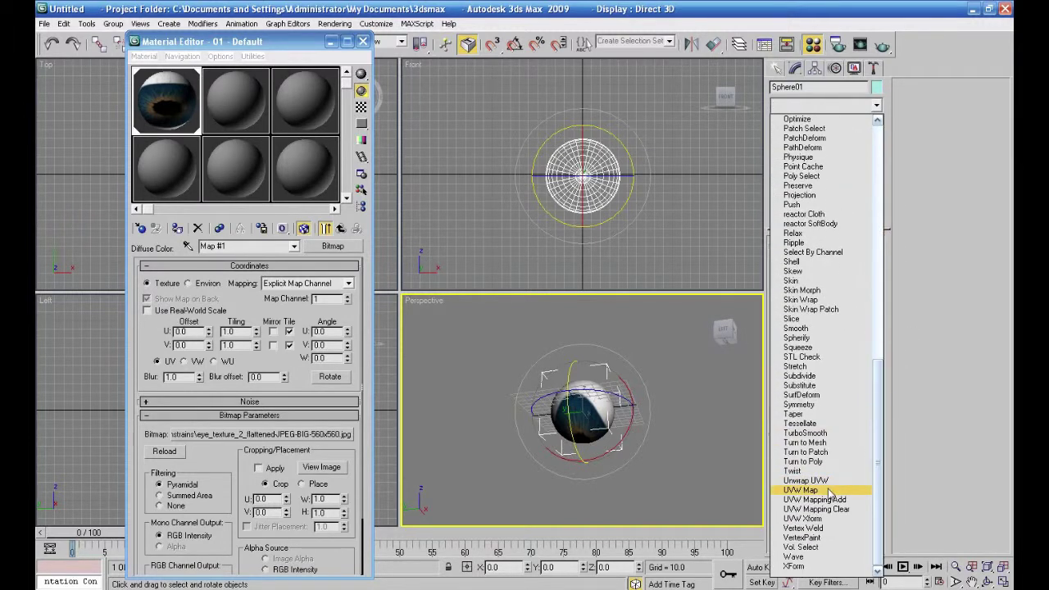
{"action": "left_click", "coordinate": [811, 490]}
{"action": "middle_click_drag", "start_coordinate": [587, 457], "coordinate": [545, 490], "text": "alt"}
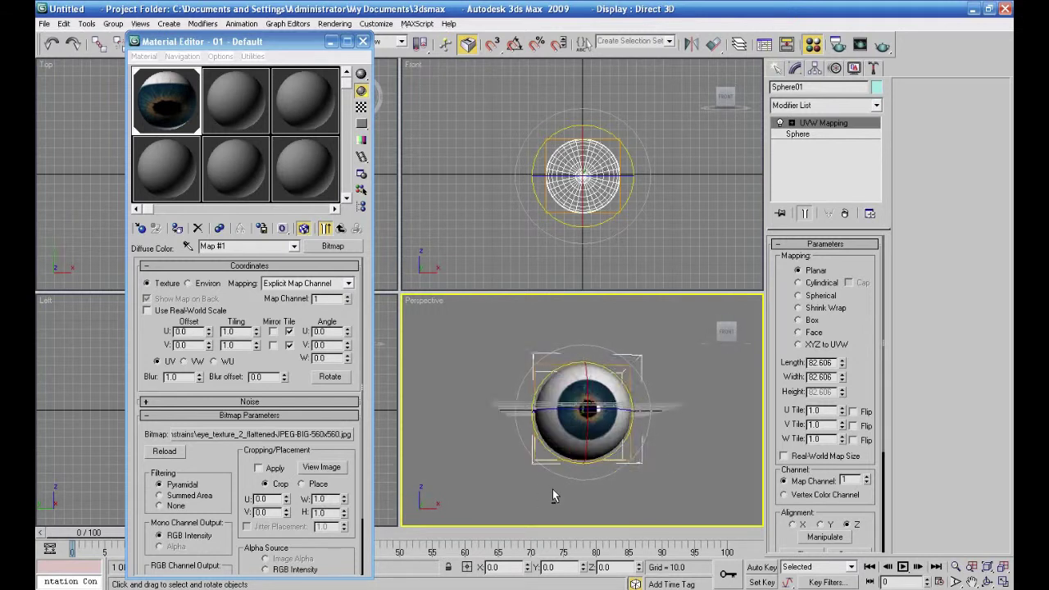
{"action": "left_click", "coordinate": [363, 41]}
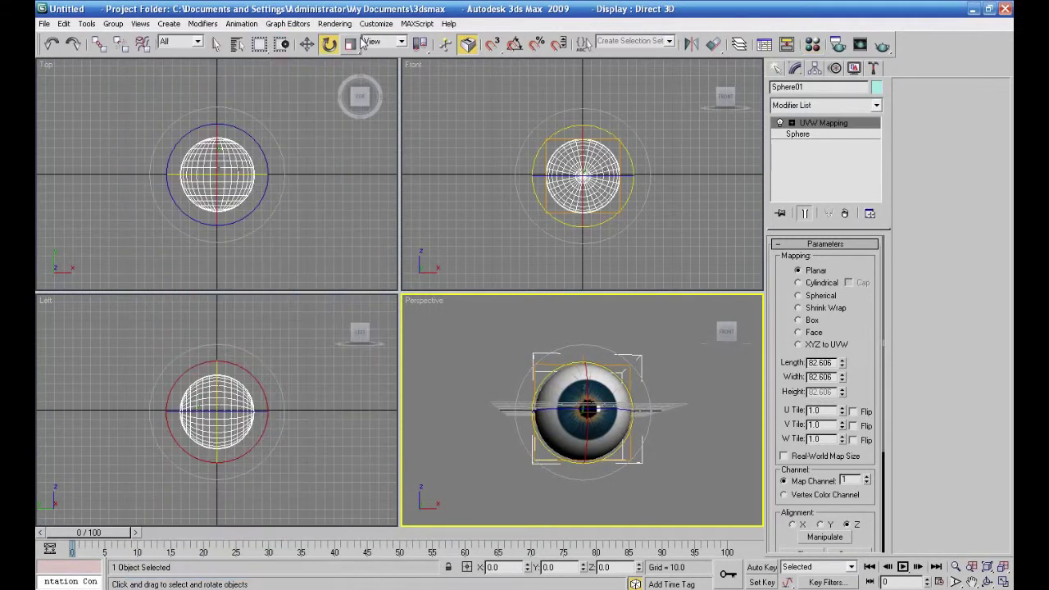
Clone the eyeball in the Front view as one copy named Sphere02, about 145 units along negative X.
{"action": "left_click", "coordinate": [306, 44]}
{"action": "left_click", "coordinate": [483, 207]}
{"action": "left_click", "coordinate": [575, 178]}
{"action": "left_click_drag", "start_coordinate": [625, 176], "coordinate": [498, 181], "text": "shift"}
{"action": "left_click", "coordinate": [532, 359]}
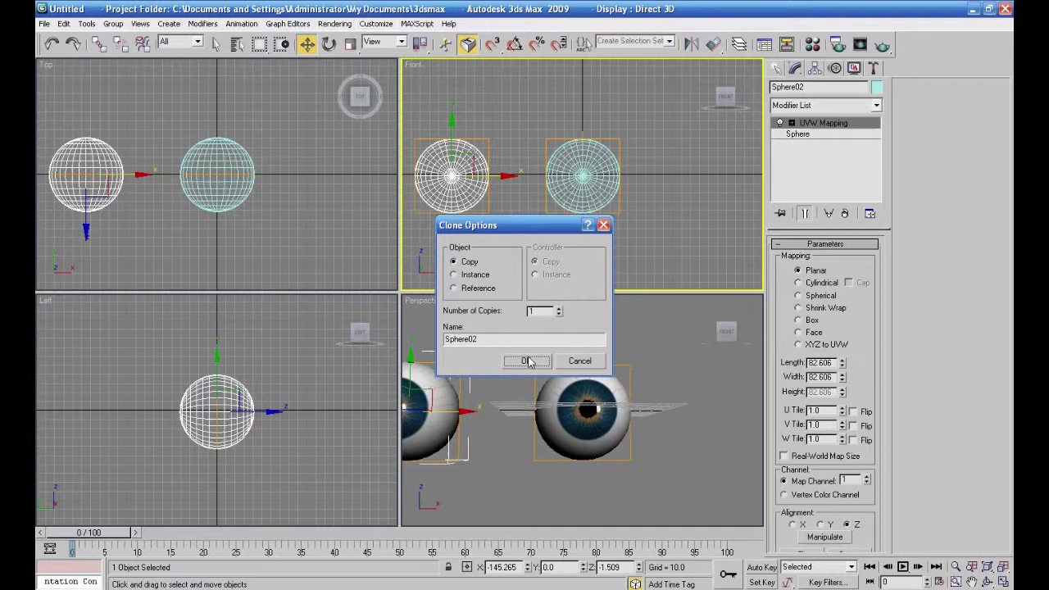
Select both eyeballs, move them about 78 units along positive X to centre the pair, and raise them about 85 units.
{"action": "left_click_drag", "start_coordinate": [450, 234], "coordinate": [450, 234]}
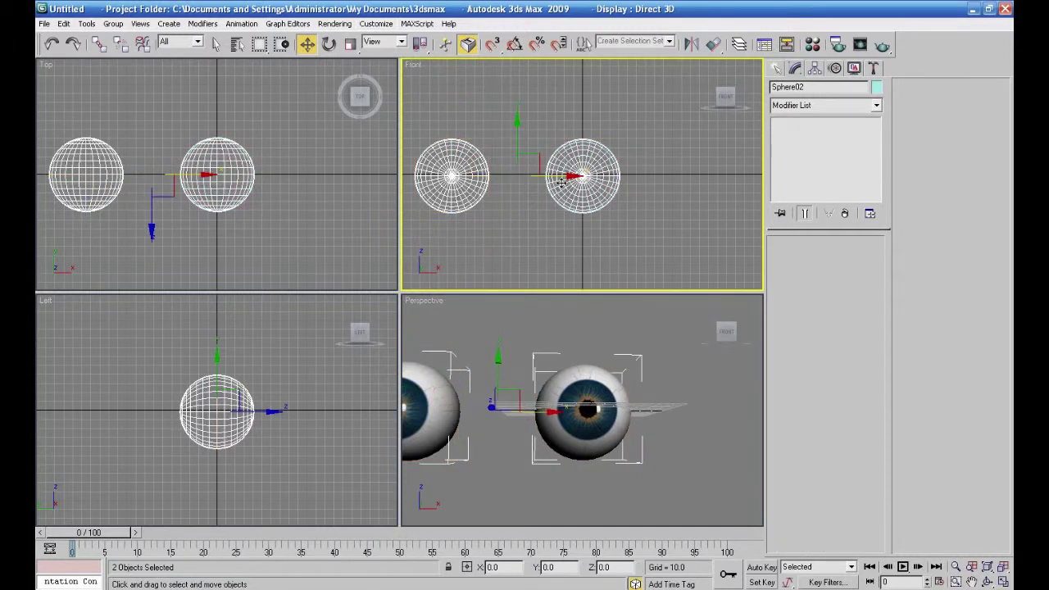
{"action": "left_click_drag", "start_coordinate": [560, 177], "coordinate": [630, 175]}
{"action": "left_click_drag", "start_coordinate": [586, 135], "coordinate": [587, 57]}
{"action": "right_click", "coordinate": [636, 414]}
{"action": "scroll", "coordinate": [647, 442], "scroll_direction": "down", "scroll_amount": 6}
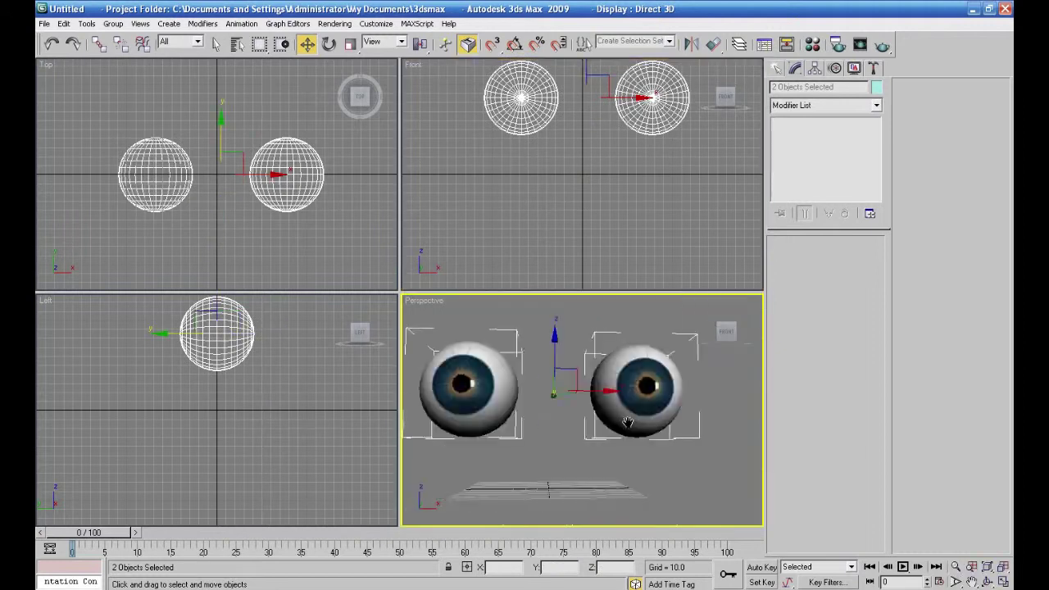
{"action": "middle_click_drag", "start_coordinate": [666, 468], "coordinate": [602, 525], "text": "alt"}
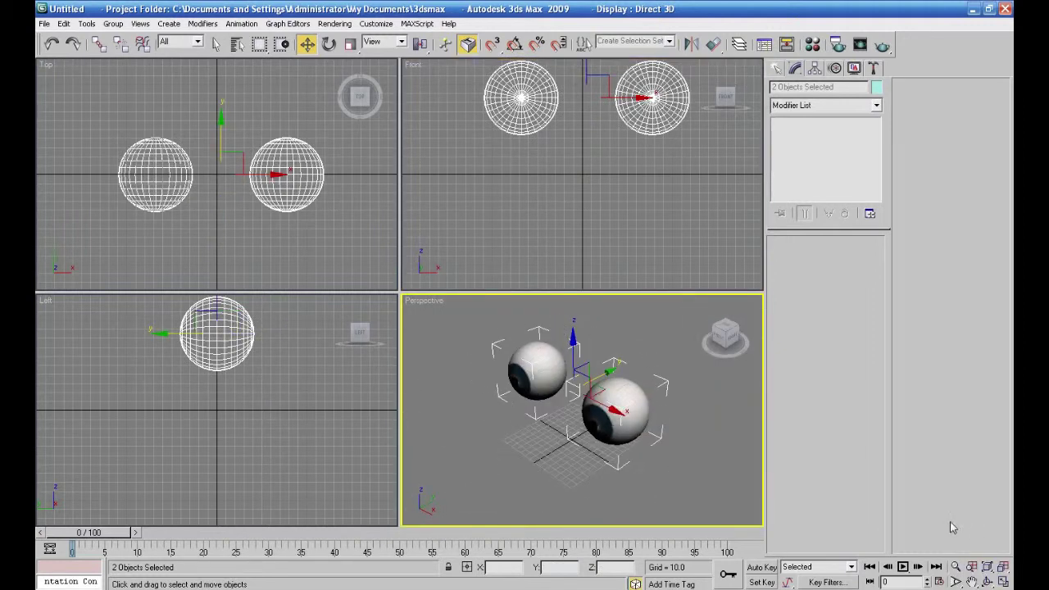
{"action": "left_click", "coordinate": [1004, 580]}
{"action": "middle_click_drag", "start_coordinate": [624, 445], "coordinate": [678, 410], "text": "alt"}
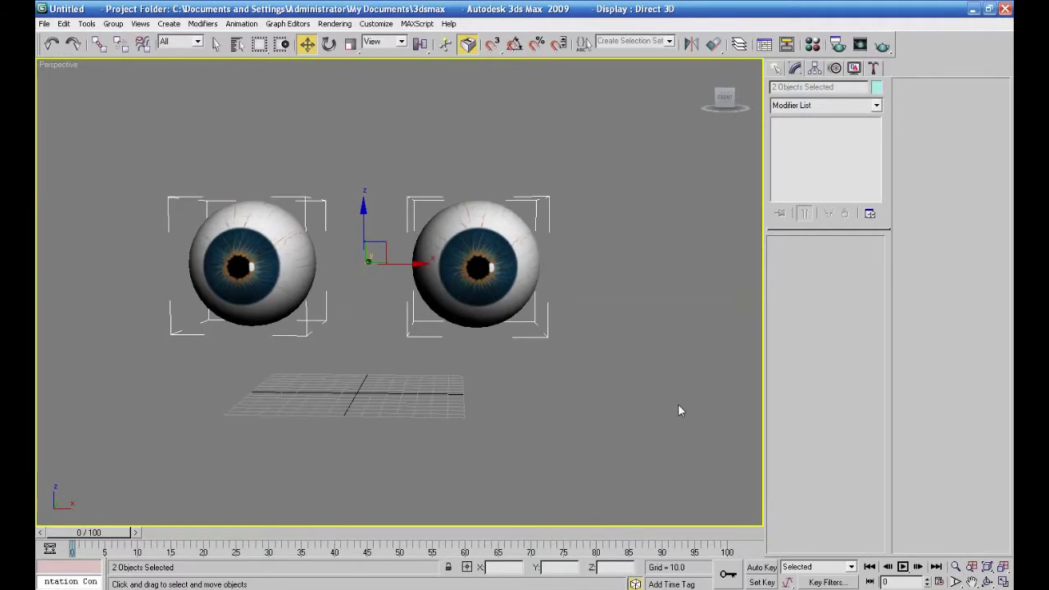
{"action": "middle_click_drag", "start_coordinate": [612, 373], "coordinate": [524, 410], "text": "alt"}
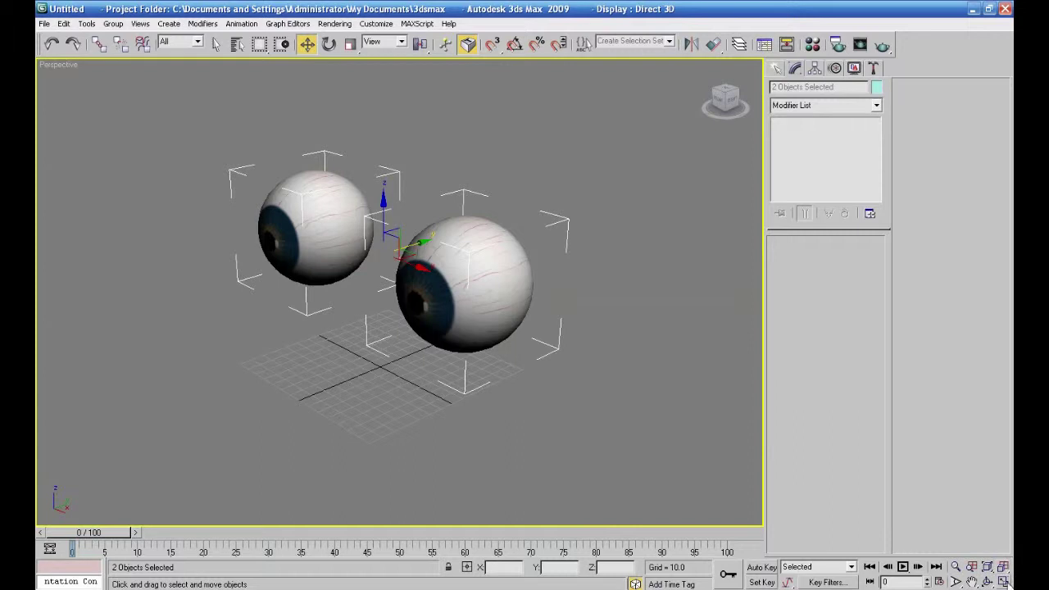
Create a Dummy helper in the Top view, centred between the eyeballs and about 181 units in front of them.
{"action": "left_click", "coordinate": [1006, 580]}
{"action": "left_click", "coordinate": [777, 68]}
{"action": "left_click", "coordinate": [845, 90]}
{"action": "scroll", "coordinate": [341, 243], "scroll_direction": "down", "scroll_amount": 4}
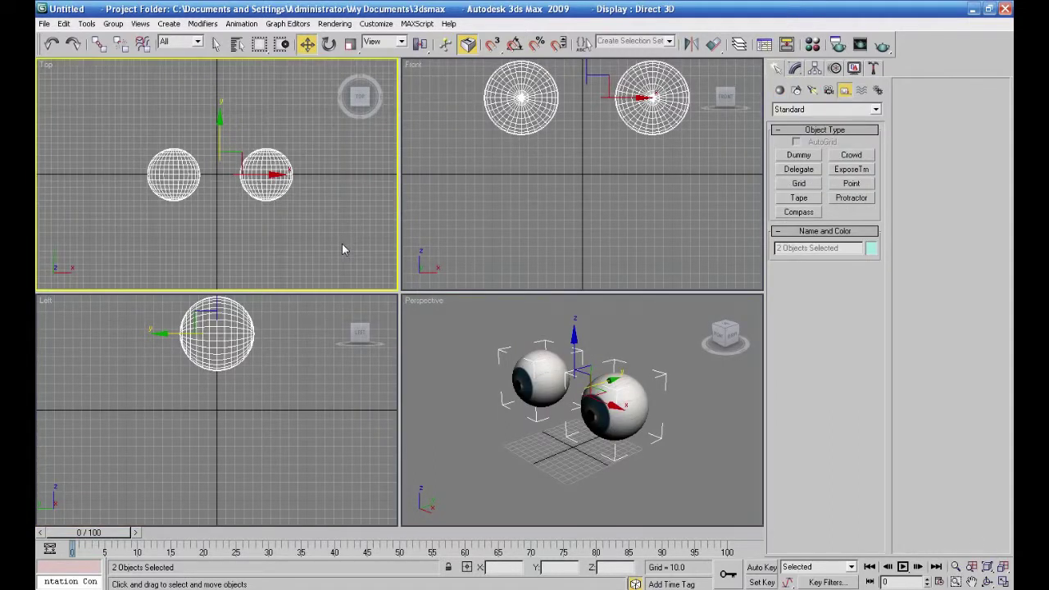
{"action": "left_click", "coordinate": [232, 268]}
{"action": "left_click", "coordinate": [798, 154]}
{"action": "left_click_drag", "start_coordinate": [220, 255], "coordinate": [265, 256]}
Raise the dummy to eye height in the Front view, about 85 units along Z.
{"action": "left_click", "coordinate": [307, 44]}
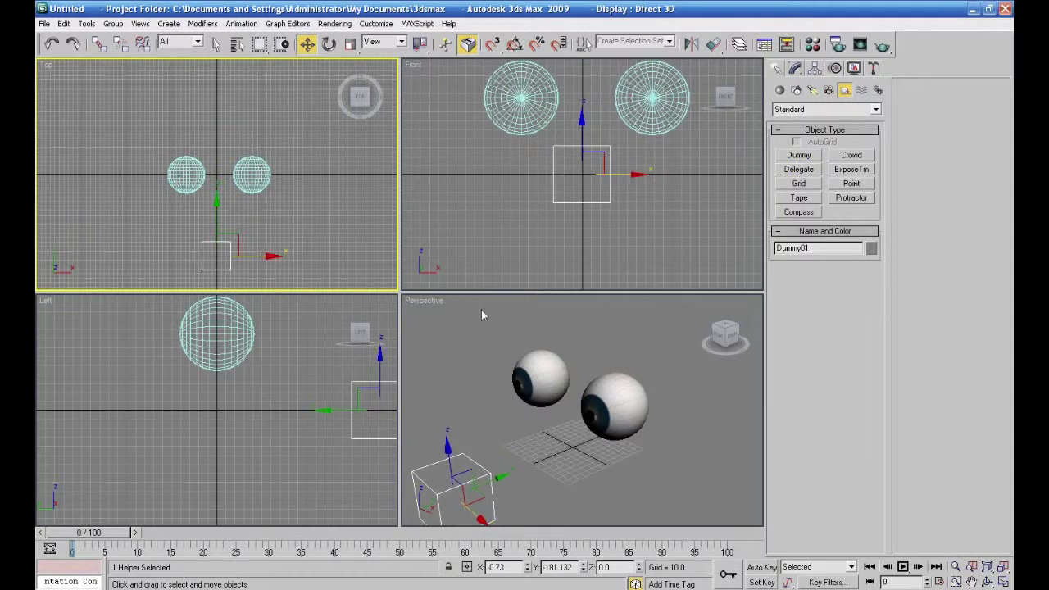
{"action": "right_click", "coordinate": [495, 231]}
{"action": "left_click_drag", "start_coordinate": [581, 119], "coordinate": [581, 42]}
{"action": "right_click", "coordinate": [569, 432]}
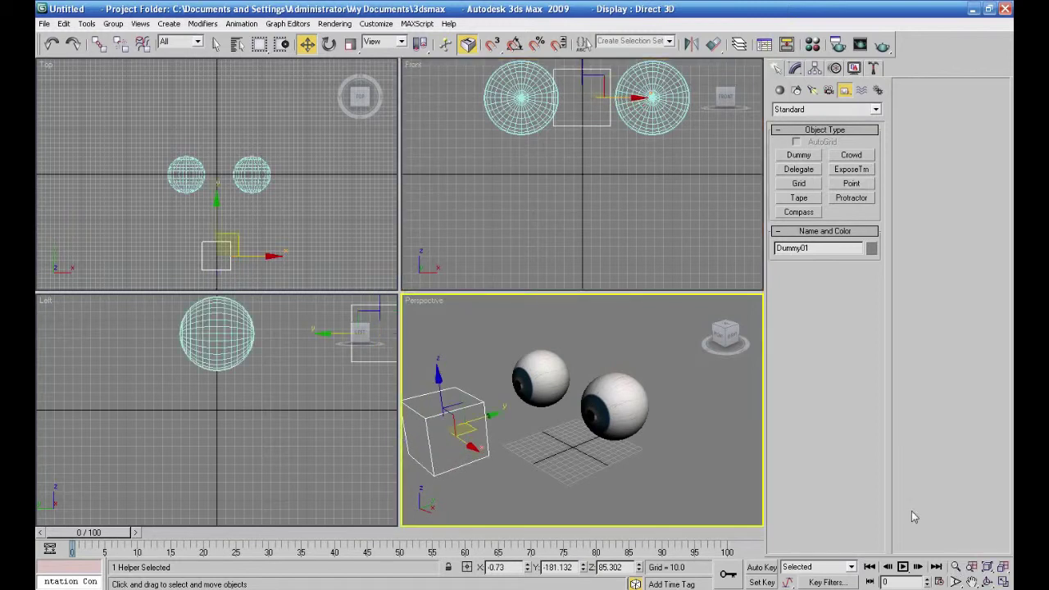
{"action": "left_click", "coordinate": [1002, 581]}
{"action": "middle_click_drag", "start_coordinate": [641, 400], "coordinate": [557, 374], "text": "alt"}
Apply a LookAt Constraint to Sphere01 with Dummy01 as its target and turn on Keep Initial Offset.
{"action": "left_click", "coordinate": [473, 271]}
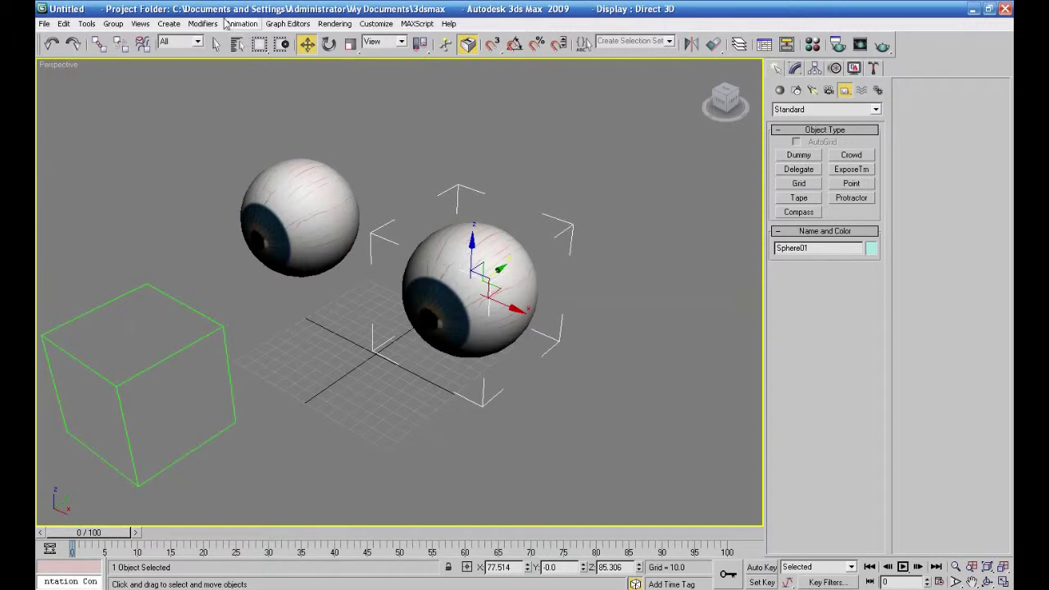
{"action": "left_click", "coordinate": [242, 22]}
{"action": "mouse_move", "coordinate": [231, 56]}
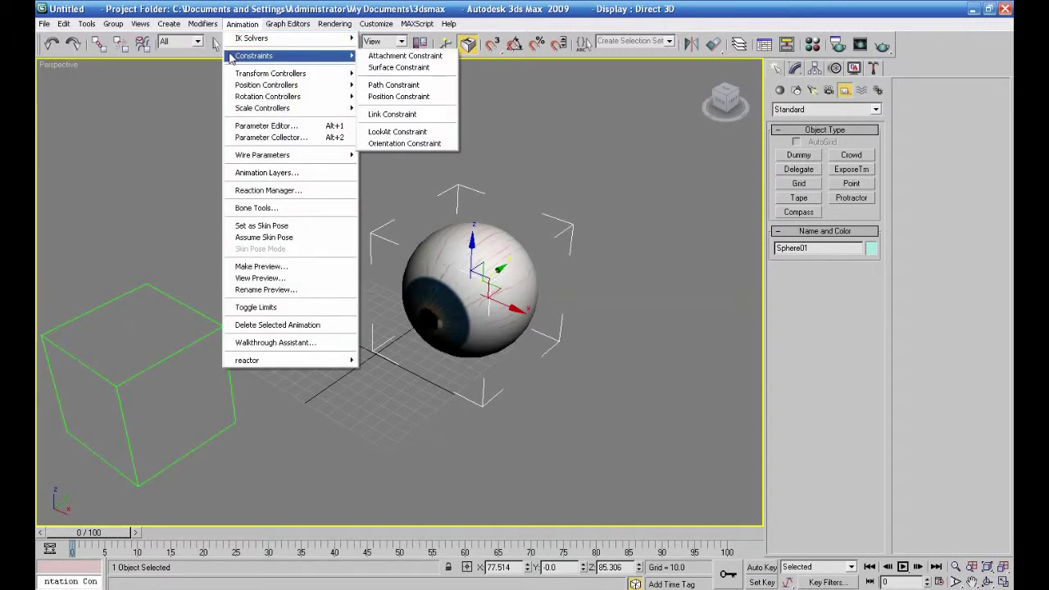
{"action": "left_click", "coordinate": [408, 134]}
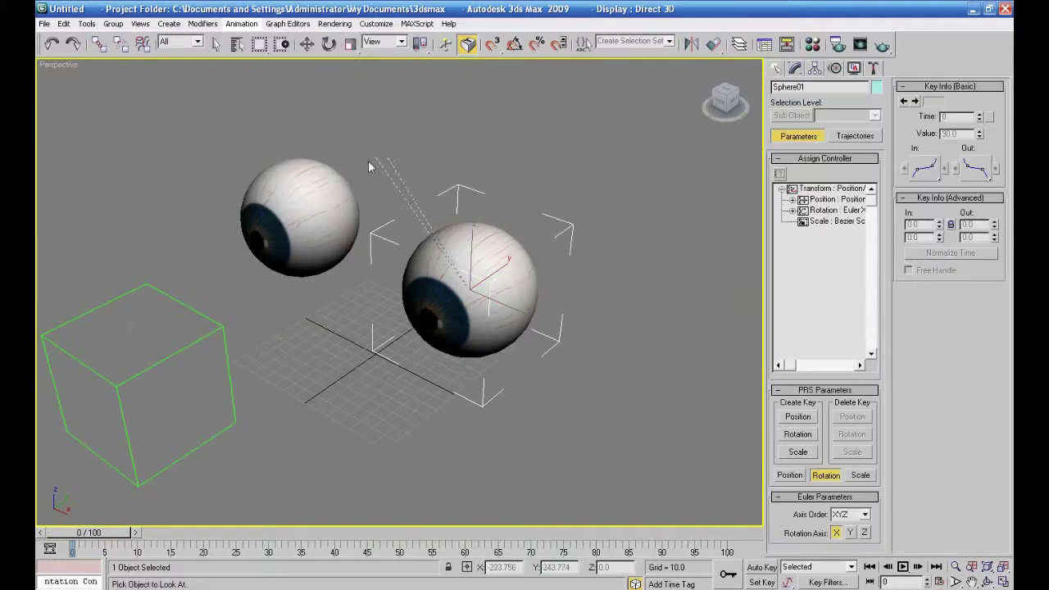
{"action": "left_click", "coordinate": [215, 322]}
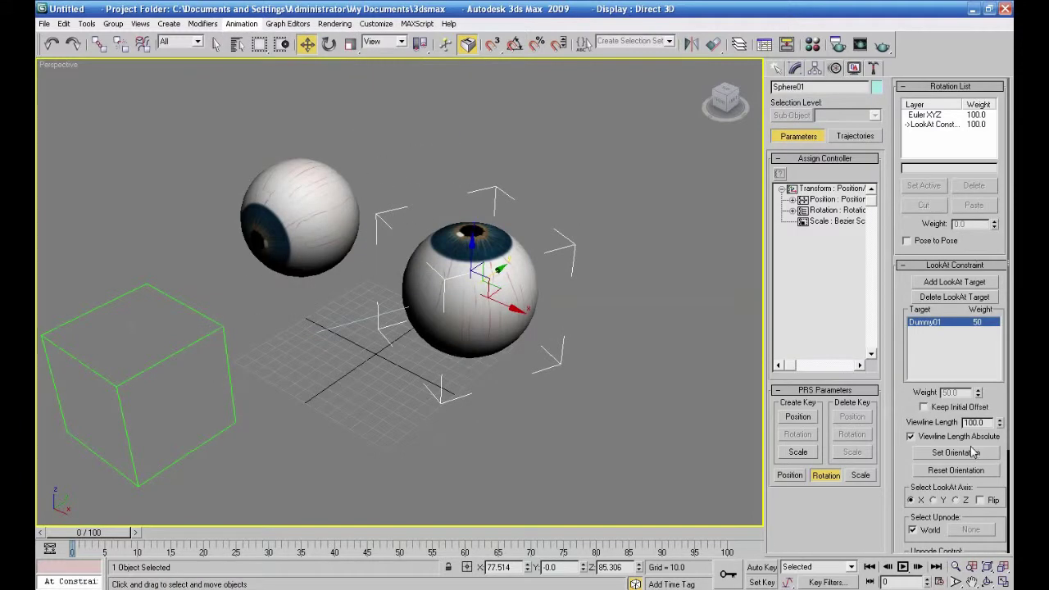
{"action": "left_click", "coordinate": [923, 408]}
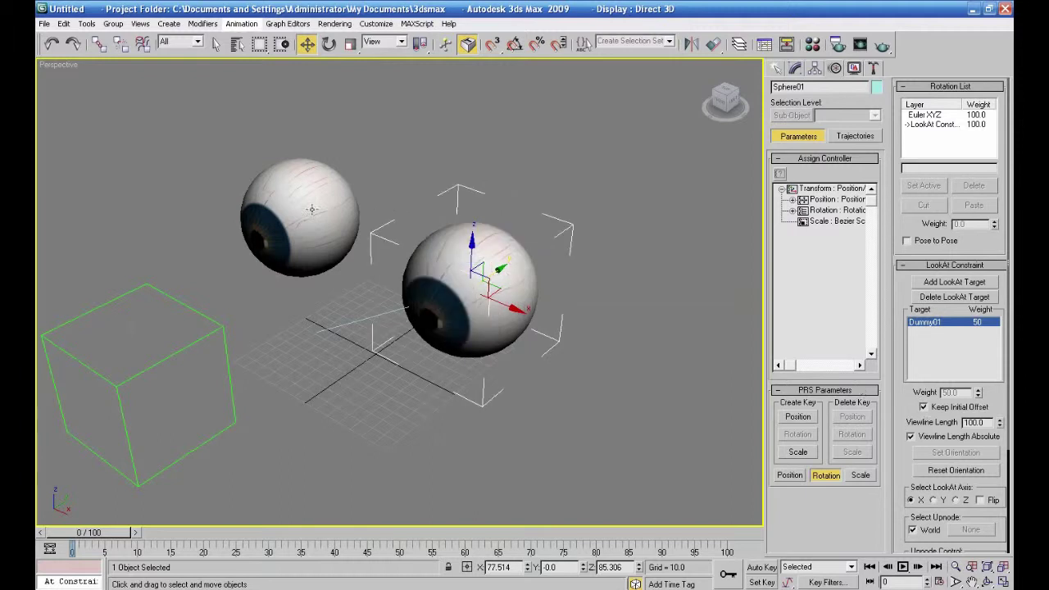
Assign a LookAt Constraint directly as the rotation controller of Sphere02, replacing Euler XYZ.
{"action": "left_click", "coordinate": [300, 203]}
{"action": "left_click", "coordinate": [241, 23]}
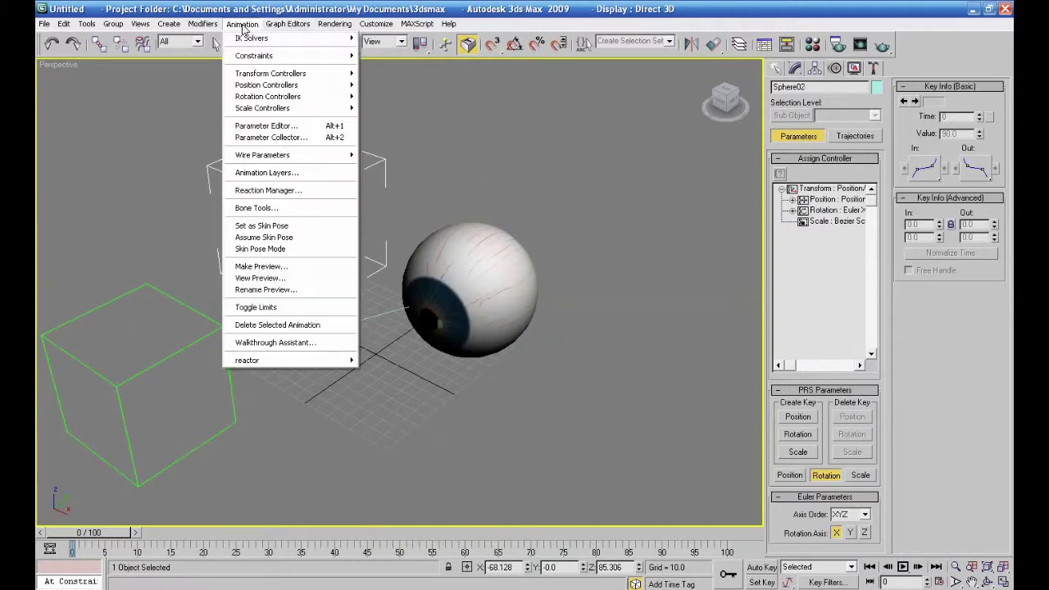
{"action": "left_click", "coordinate": [311, 7]}
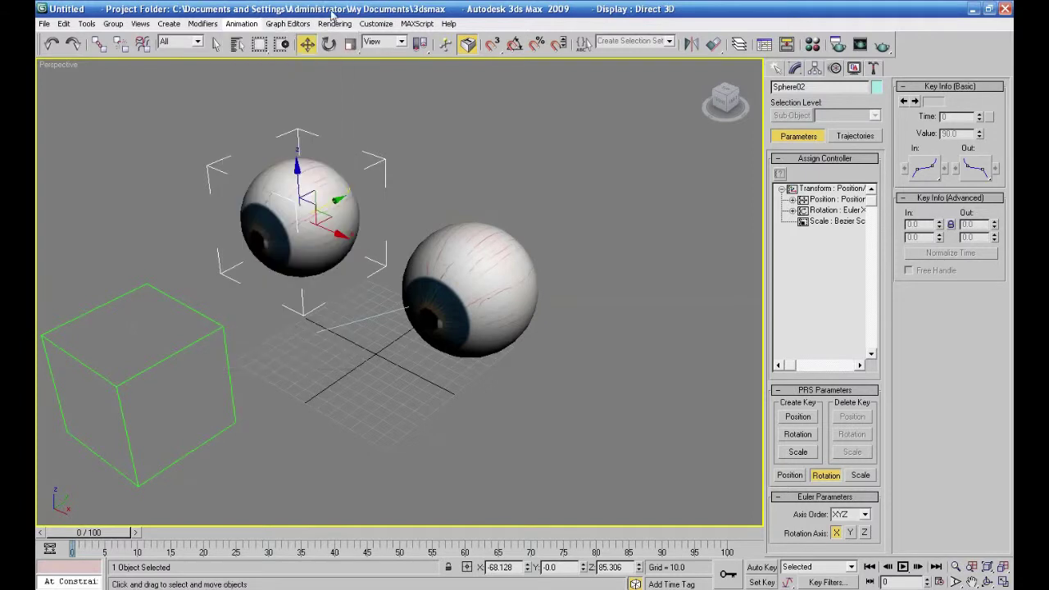
{"action": "left_click", "coordinate": [829, 211]}
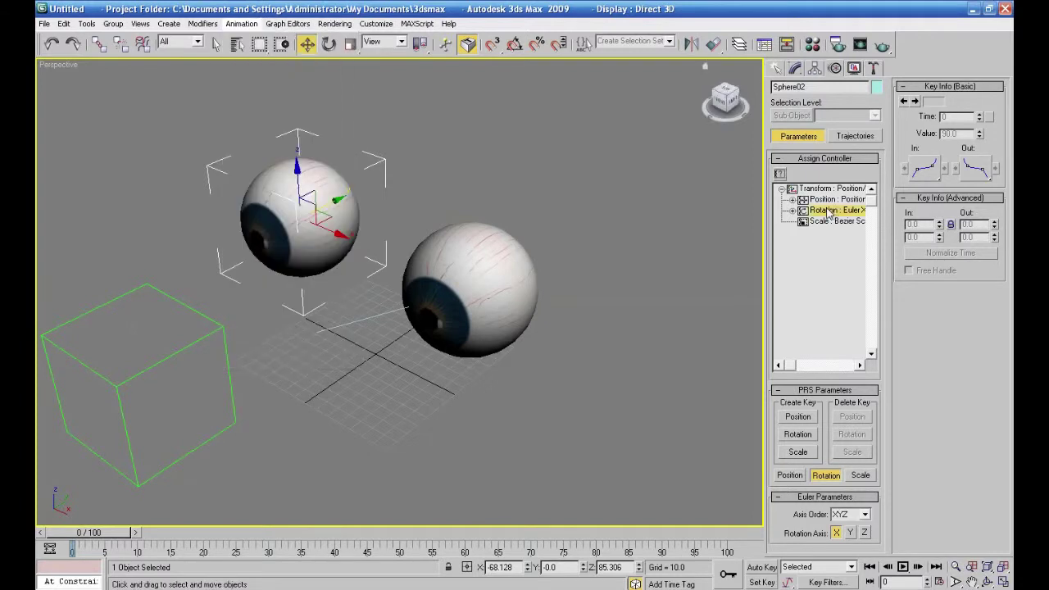
{"action": "left_click", "coordinate": [779, 174]}
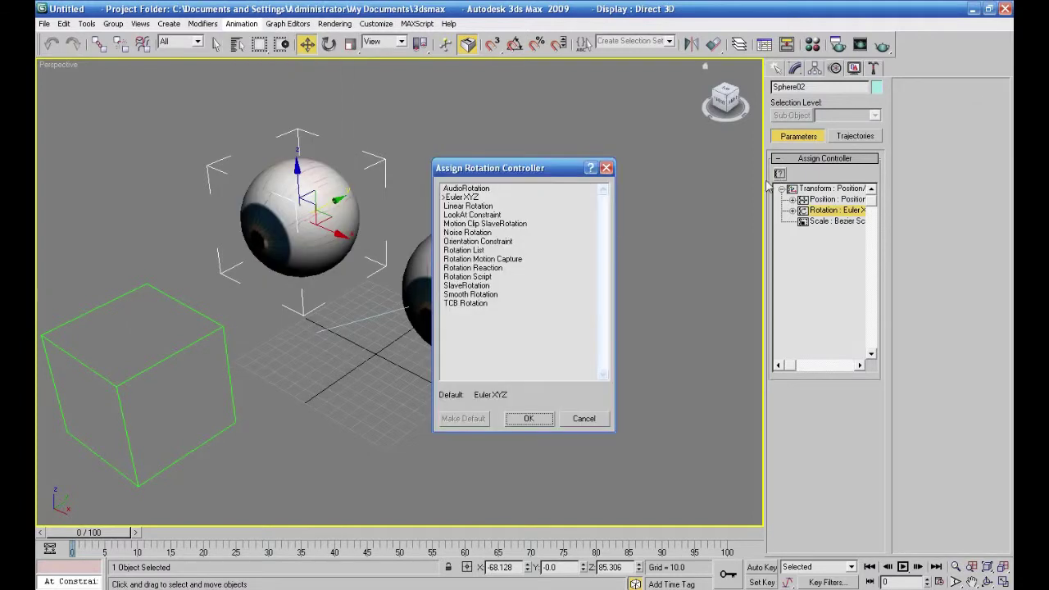
{"action": "left_click", "coordinate": [470, 215]}
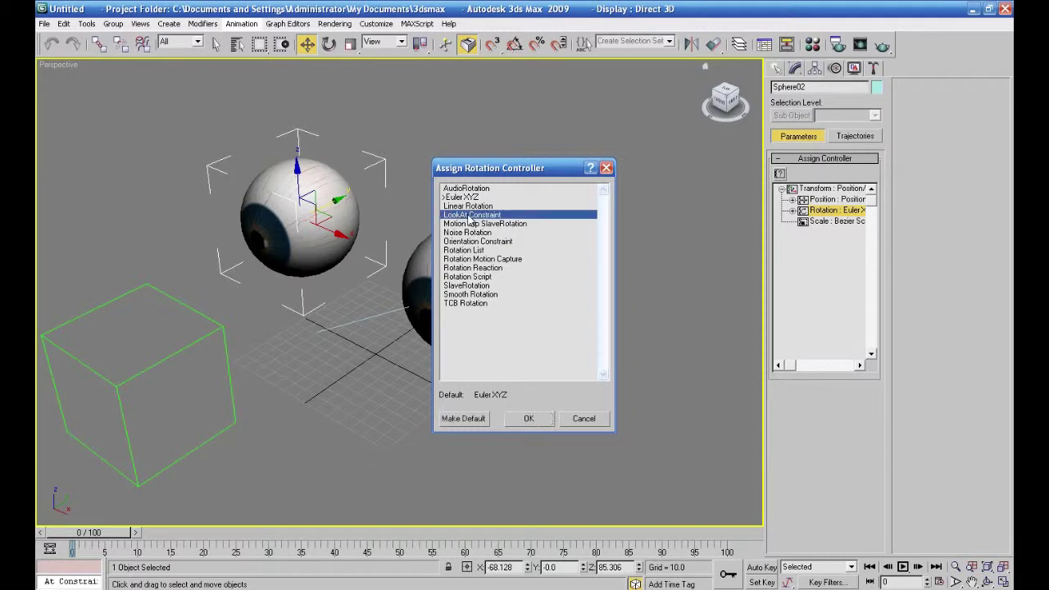
{"action": "left_click", "coordinate": [525, 418]}
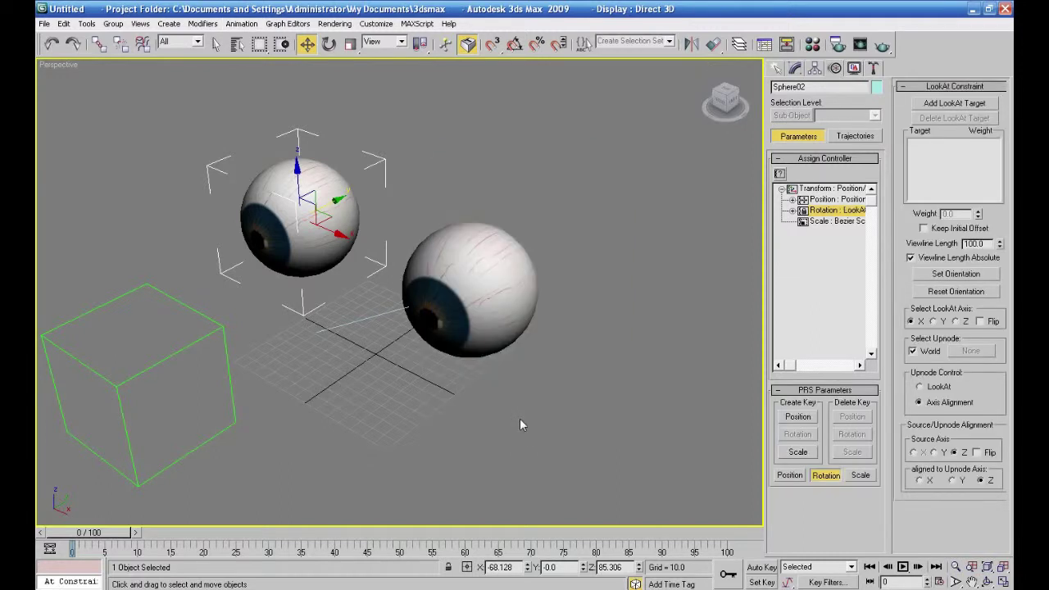
Add Dummy01 as the LookAt target of Sphere02 and turn on Keep Initial Offset.
{"action": "left_click", "coordinate": [946, 108]}
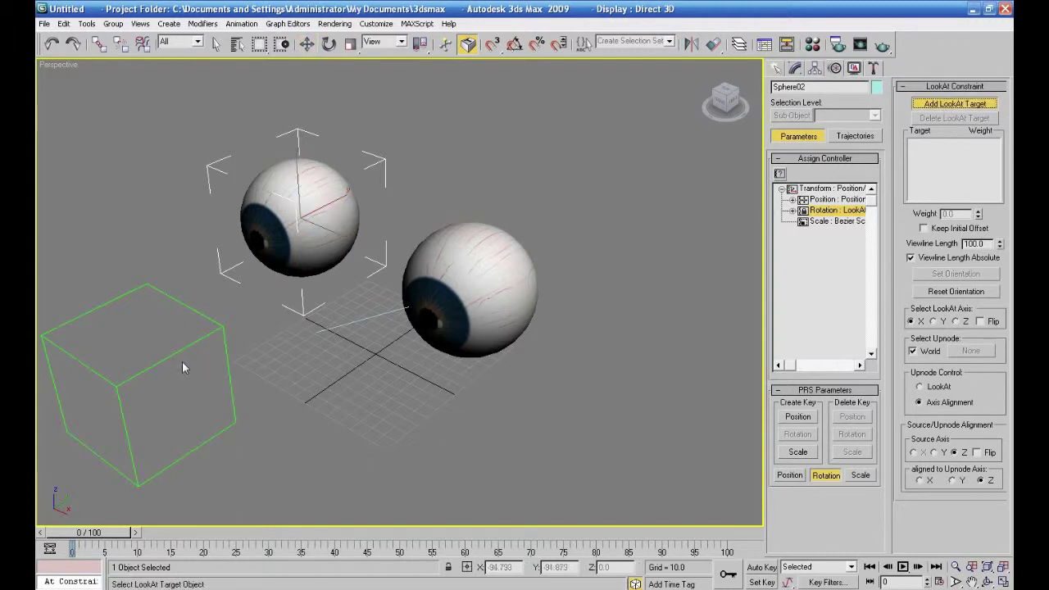
{"action": "left_click", "coordinate": [170, 350]}
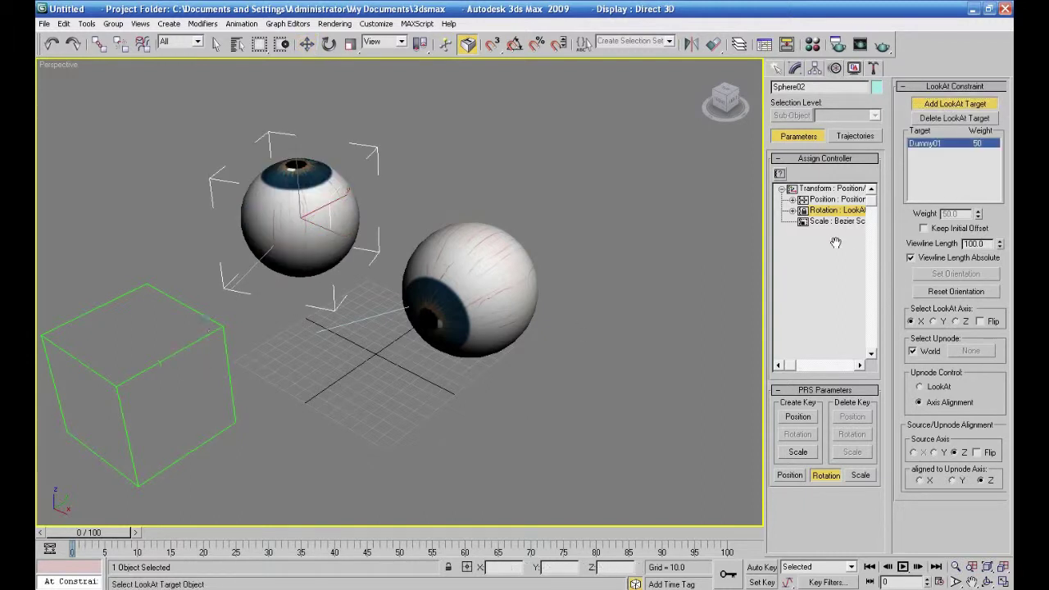
{"action": "left_click", "coordinate": [923, 227]}
Try Y as the source axis of Sphere02's LookAt Constraint, return it to Z, and turn on Flip for the source axis.
{"action": "scroll", "coordinate": [535, 362], "scroll_direction": "down", "scroll_amount": 5}
{"action": "mouse_move", "coordinate": [525, 382]}
{"action": "middle_mouse_down", "text": "alt"}
{"action": "mouse_move", "coordinate": [583, 367]}
{"action": "mouse_move", "coordinate": [543, 400]}
{"action": "mouse_move", "coordinate": [505, 385]}
{"action": "middle_mouse_up", "text": "alt"}
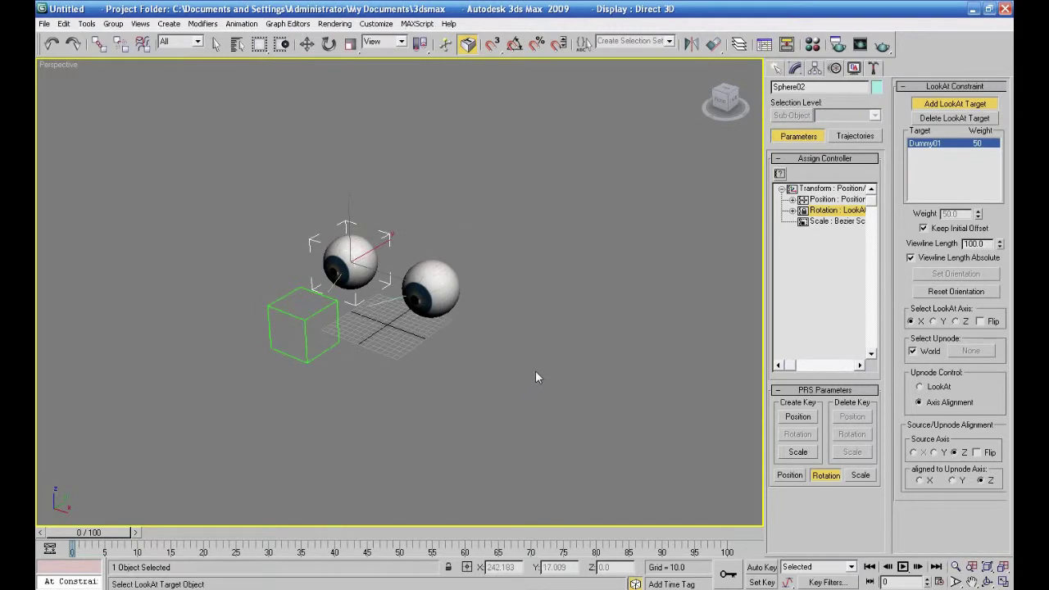
{"action": "scroll", "coordinate": [471, 349], "scroll_direction": "up", "scroll_amount": 3}
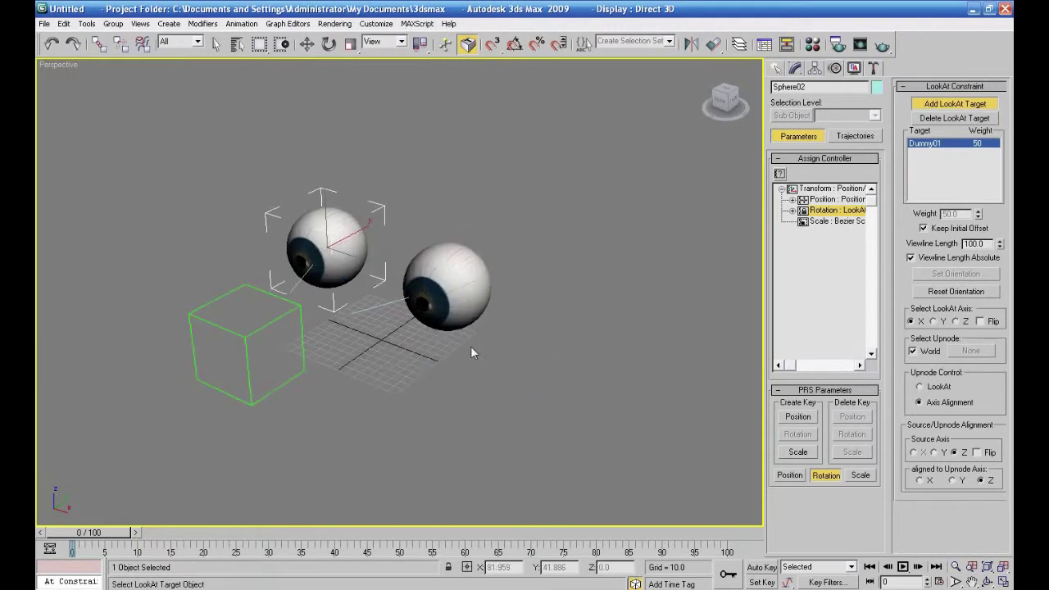
{"action": "left_click", "coordinate": [936, 454]}
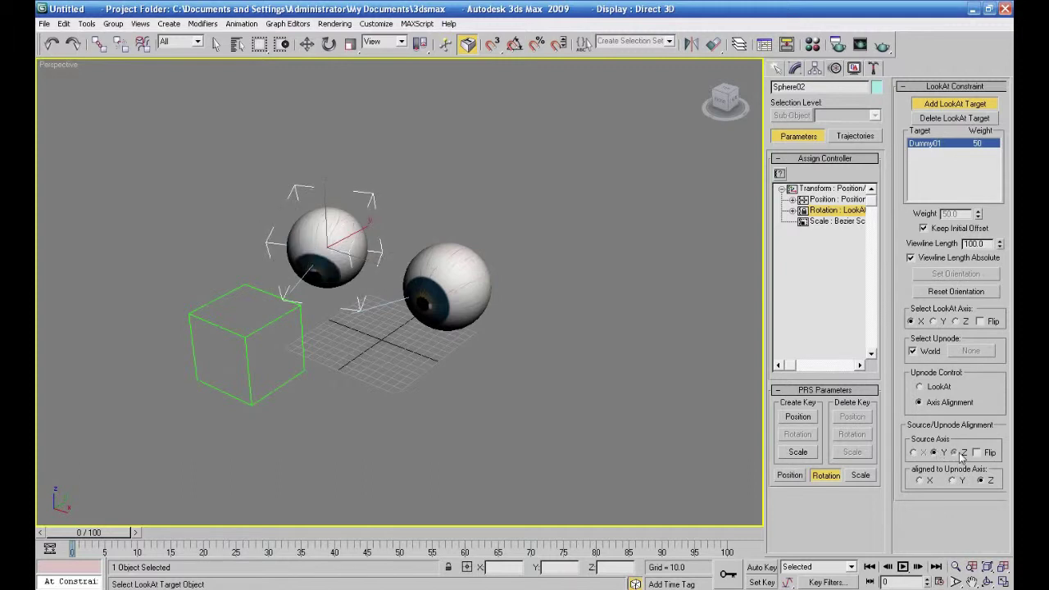
{"action": "left_click", "coordinate": [954, 453]}
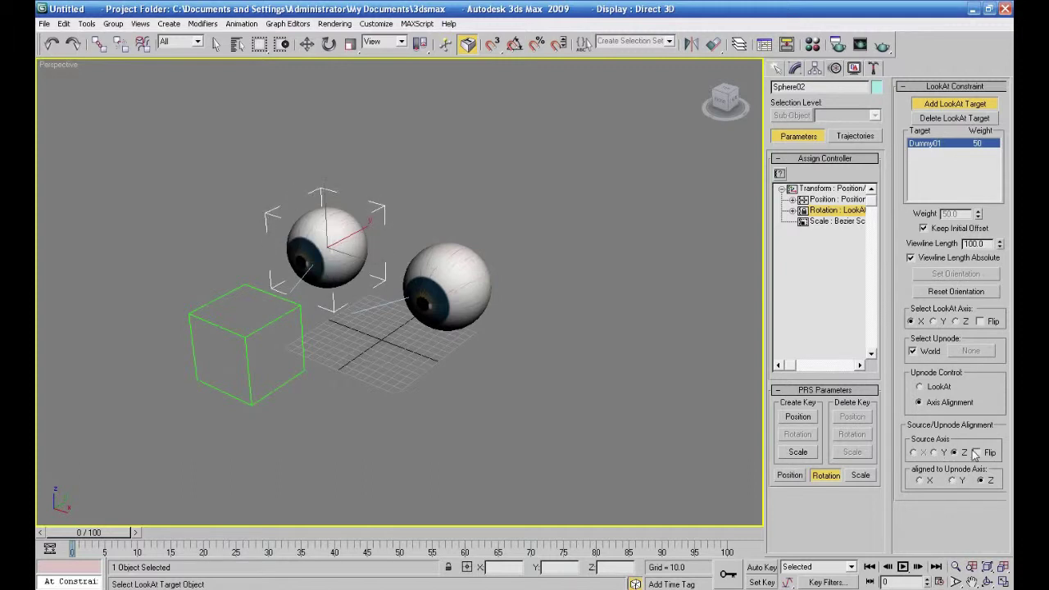
{"action": "left_click", "coordinate": [976, 453]}
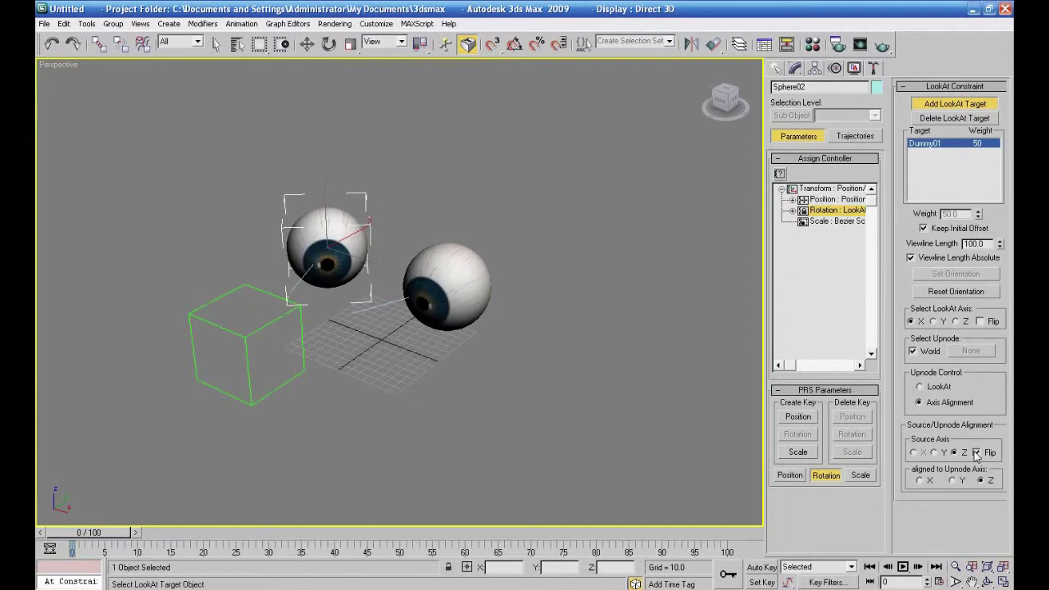
Try alternative settings on Sphere02's LookAt Constraint: source-axis Flip, X as the upnode axis, Y as the LookAt axis, and LookAt-axis Flip.
{"action": "left_click", "coordinate": [976, 453]}
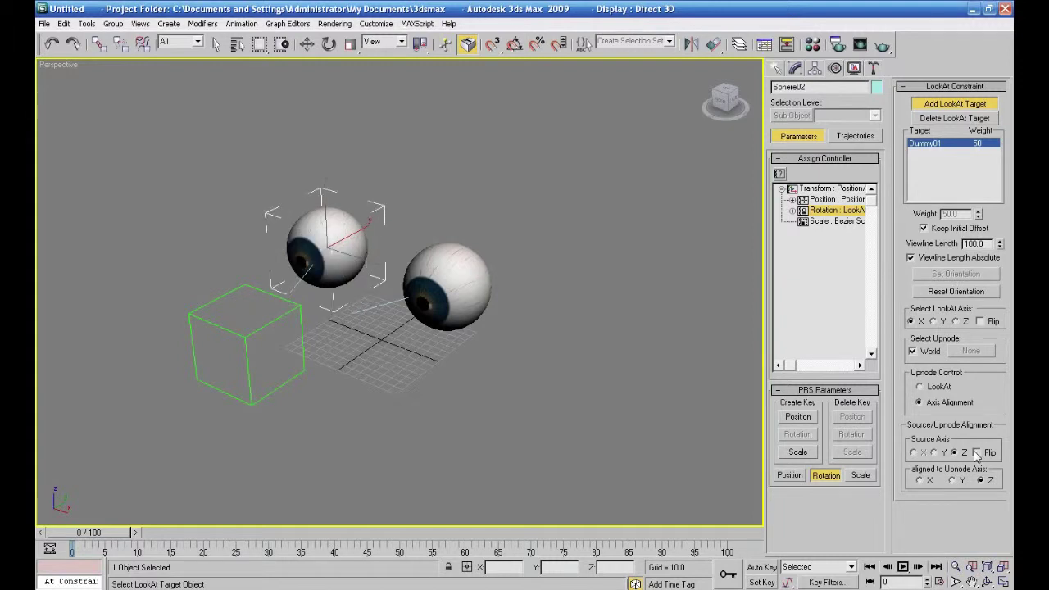
{"action": "left_click", "coordinate": [919, 480]}
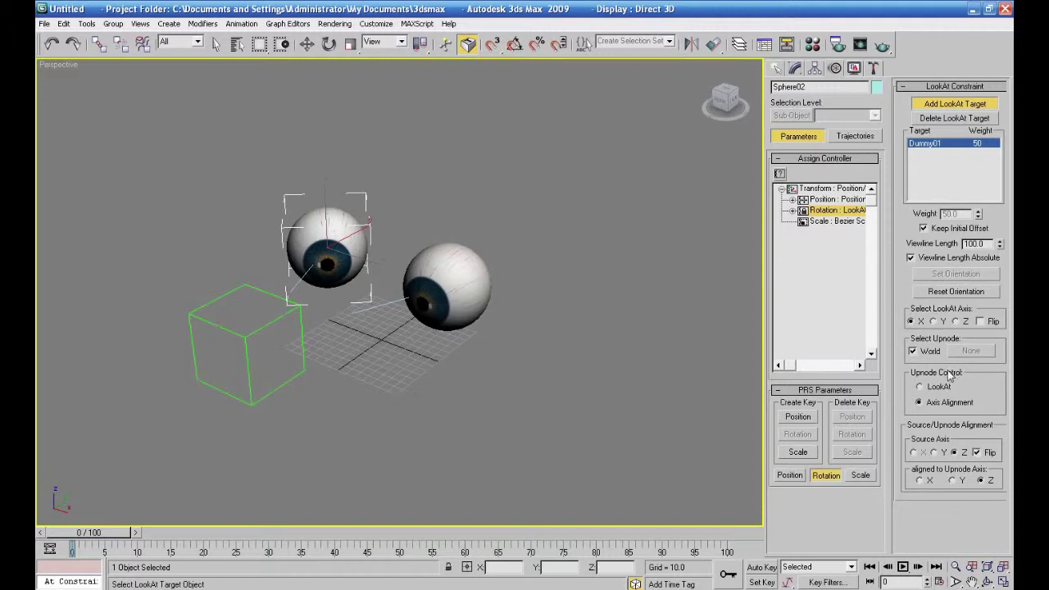
{"action": "left_click", "coordinate": [933, 321]}
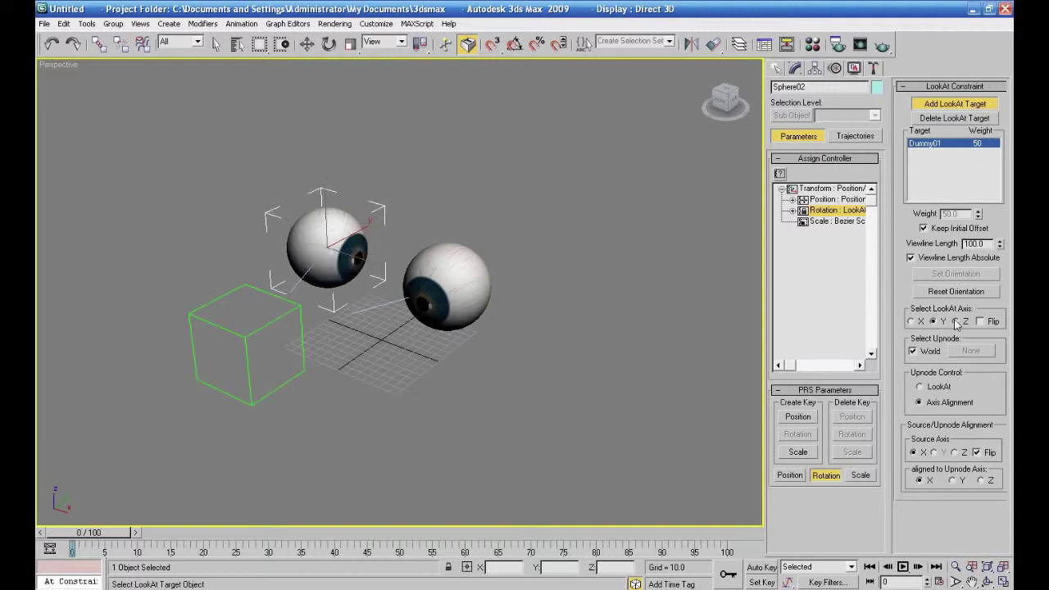
{"action": "left_click", "coordinate": [910, 321]}
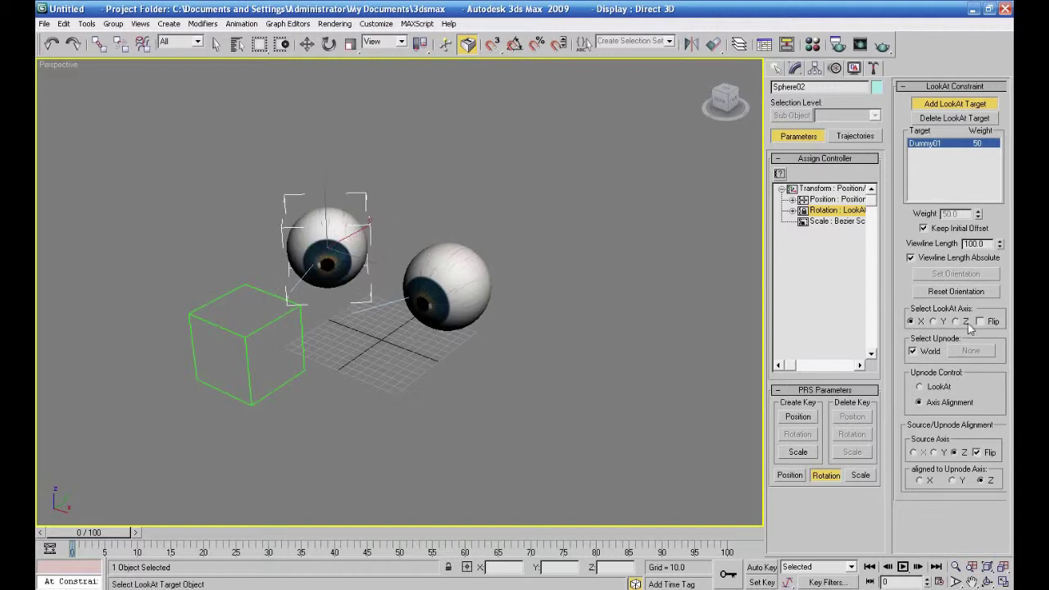
{"action": "left_click", "coordinate": [980, 322]}
{"action": "middle_click_drag", "start_coordinate": [609, 328], "coordinate": [649, 325], "text": "alt"}
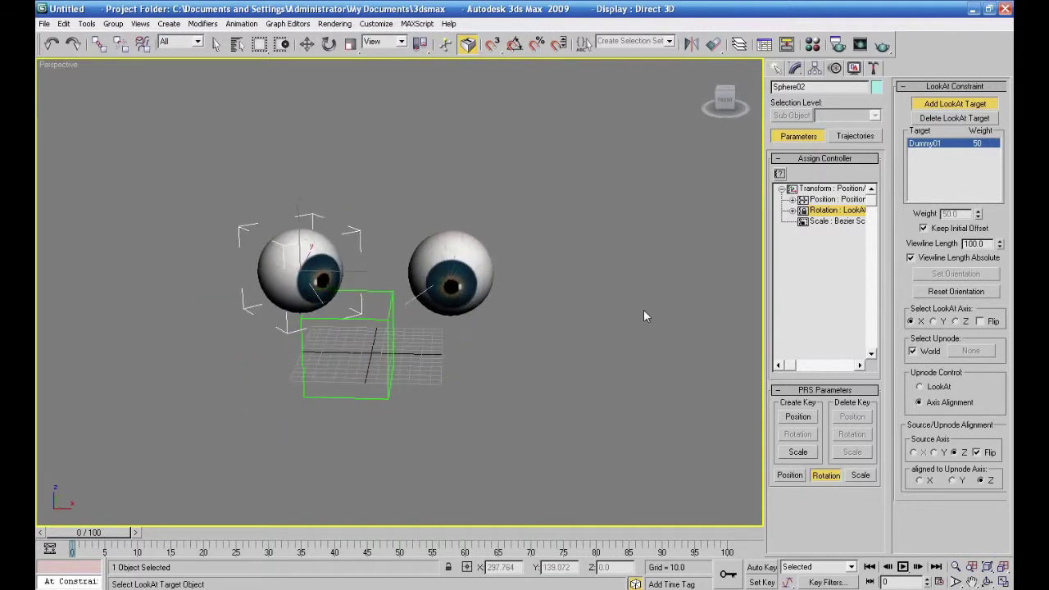
Undo the recent axis changes on Sphere02's LookAt Constraint until source-axis Flip is off.
{"action": "key", "text": "ctrl+z"}
{"action": "key", "text": "ctrl+z"}
{"action": "key", "text": "ctrl+z"}
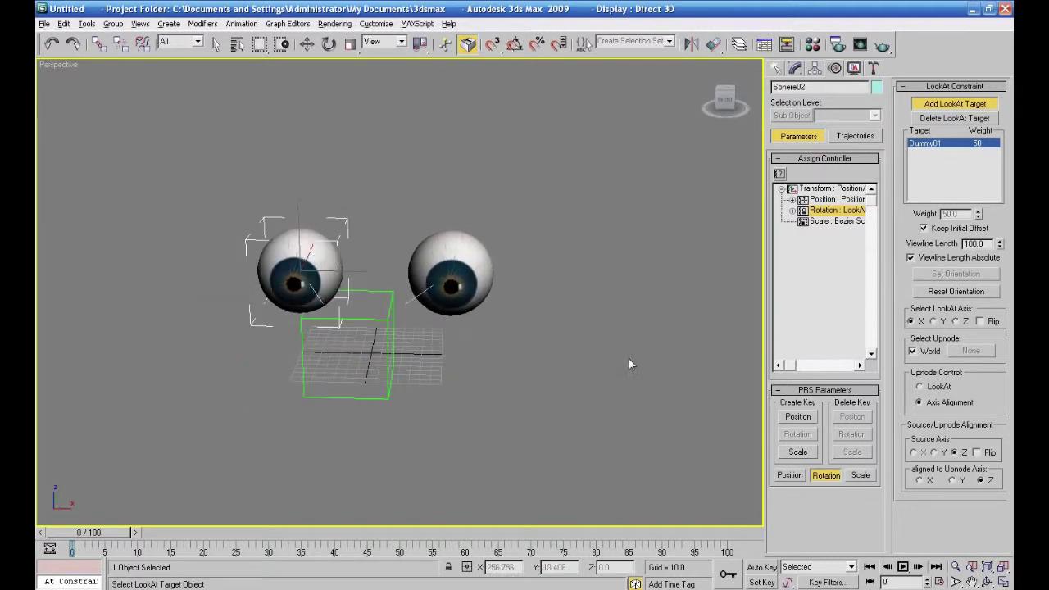
Move Dummy01 around in front of both eyeballs, leaving it at about Y -227, Z 112.
{"action": "middle_click_drag", "start_coordinate": [629, 358], "coordinate": [625, 342], "text": "alt"}
{"action": "middle_click_drag", "start_coordinate": [450, 367], "coordinate": [310, 351], "text": "alt"}
{"action": "left_click", "coordinate": [307, 46]}
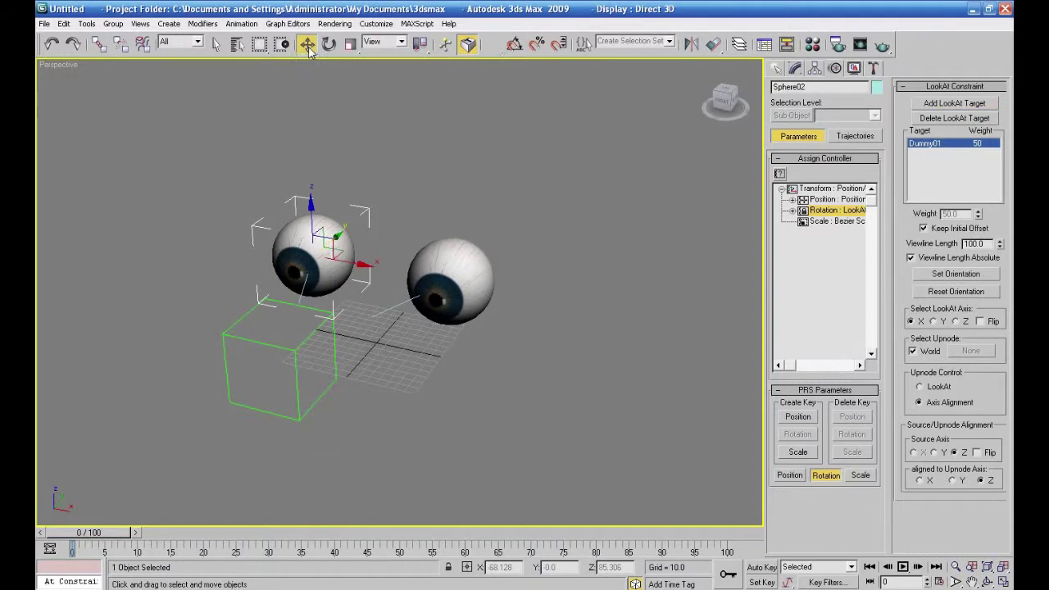
{"action": "left_click", "coordinate": [297, 403]}
{"action": "left_click_drag", "start_coordinate": [311, 365], "coordinate": [327, 310]}
{"action": "middle_click_drag", "start_coordinate": [327, 309], "coordinate": [401, 373], "text": "alt"}
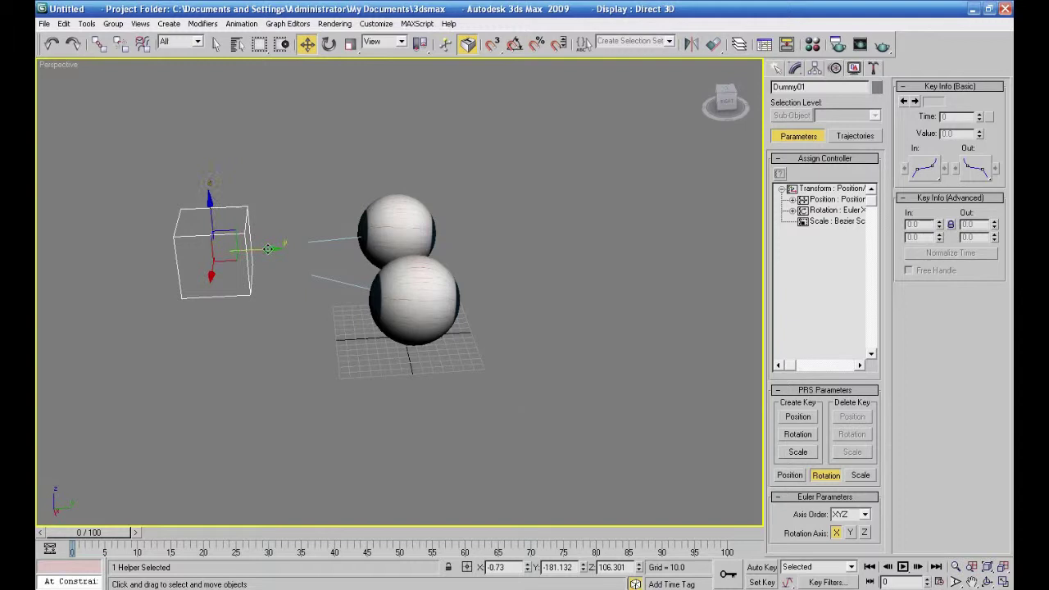
{"action": "middle_click_drag", "start_coordinate": [268, 248], "coordinate": [468, 316], "text": "alt"}
{"action": "left_click_drag", "start_coordinate": [468, 315], "coordinate": [422, 384]}
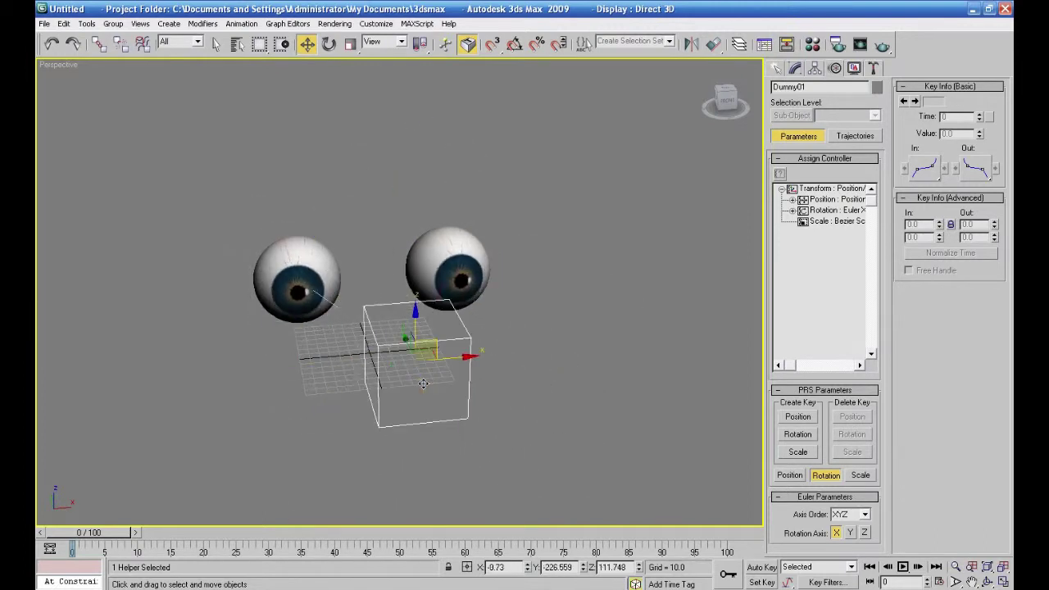
Move Dummy01 farther in front of the eyeballs to about X -13, Y -274, undoing an overly large move.
{"action": "middle_click_drag", "start_coordinate": [580, 377], "coordinate": [420, 393], "text": "alt"}
{"action": "left_click", "coordinate": [234, 375]}
{"action": "left_click", "coordinate": [215, 369]}
{"action": "left_click_drag", "start_coordinate": [230, 318], "coordinate": [513, 422]}
{"action": "key", "text": "ctrl+z"}
{"action": "left_click_drag", "start_coordinate": [363, 423], "coordinate": [360, 344]}
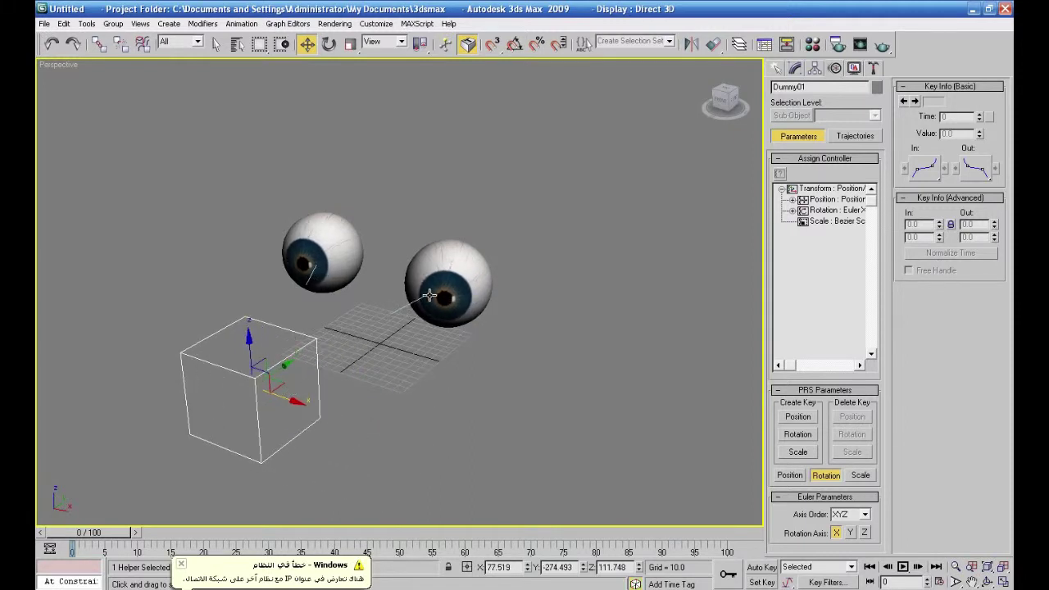
{"action": "middle_click_drag", "start_coordinate": [462, 368], "coordinate": [460, 291], "text": "alt"}
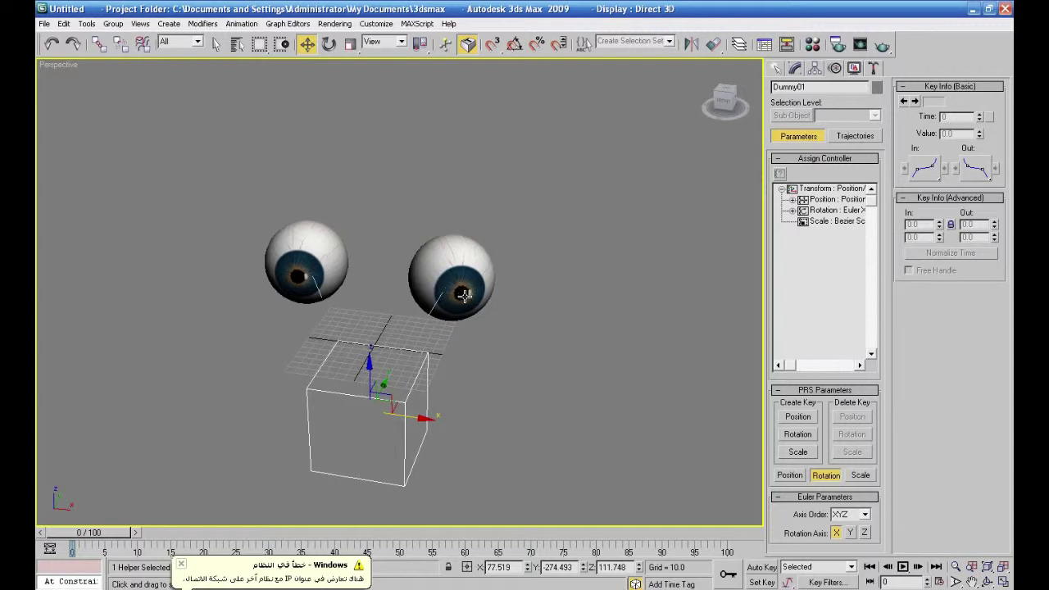
{"action": "middle_click_drag", "start_coordinate": [470, 374], "coordinate": [520, 375], "text": "alt"}
{"action": "left_click_drag", "start_coordinate": [520, 375], "coordinate": [381, 379]}
{"action": "mouse_move", "coordinate": [479, 396]}
{"action": "middle_mouse_down", "text": "alt"}
{"action": "mouse_move", "coordinate": [433, 440]}
{"action": "mouse_move", "coordinate": [389, 376]}
{"action": "mouse_move", "coordinate": [481, 399]}
{"action": "middle_mouse_up", "text": "alt"}
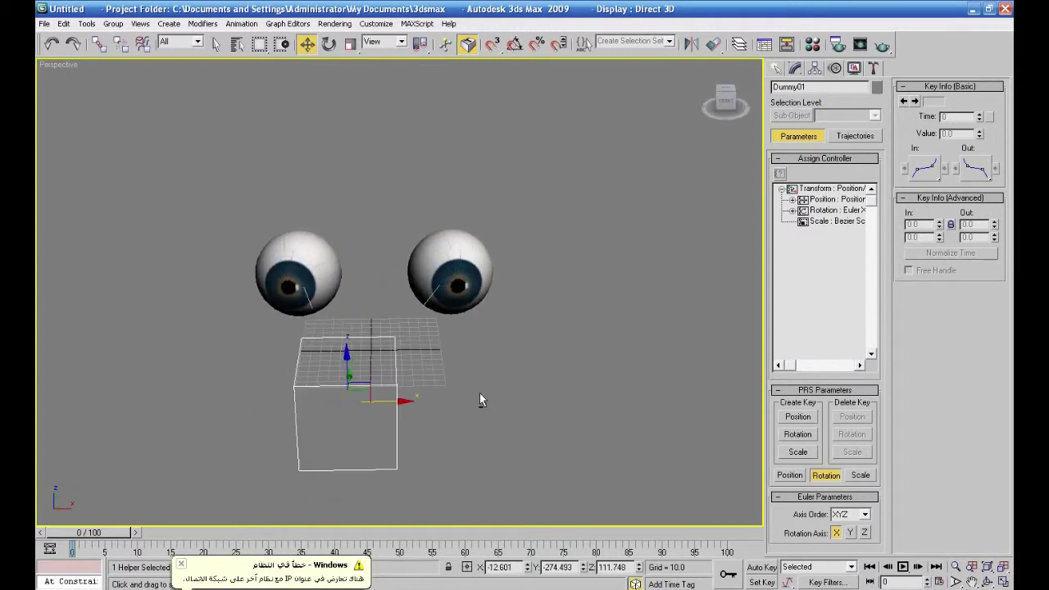
Try to rotate Sphere01 directly while the LookAt Constraint is its active rotation layer, and clear the selection.
{"action": "left_click", "coordinate": [461, 251]}
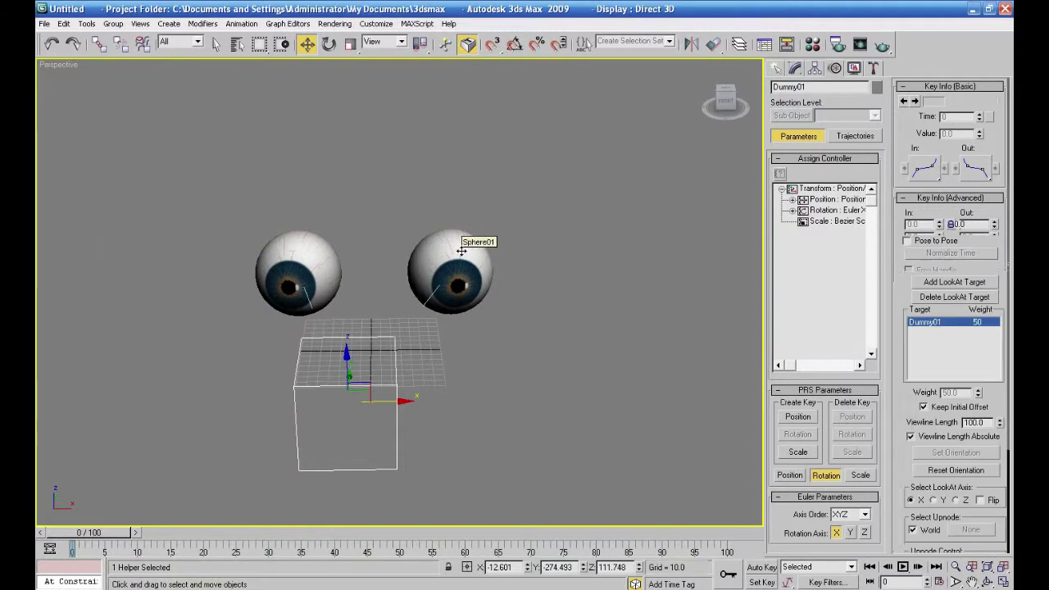
{"action": "left_click", "coordinate": [329, 45]}
{"action": "left_click_drag", "start_coordinate": [469, 291], "coordinate": [488, 282]}
{"action": "left_click", "coordinate": [572, 262]}
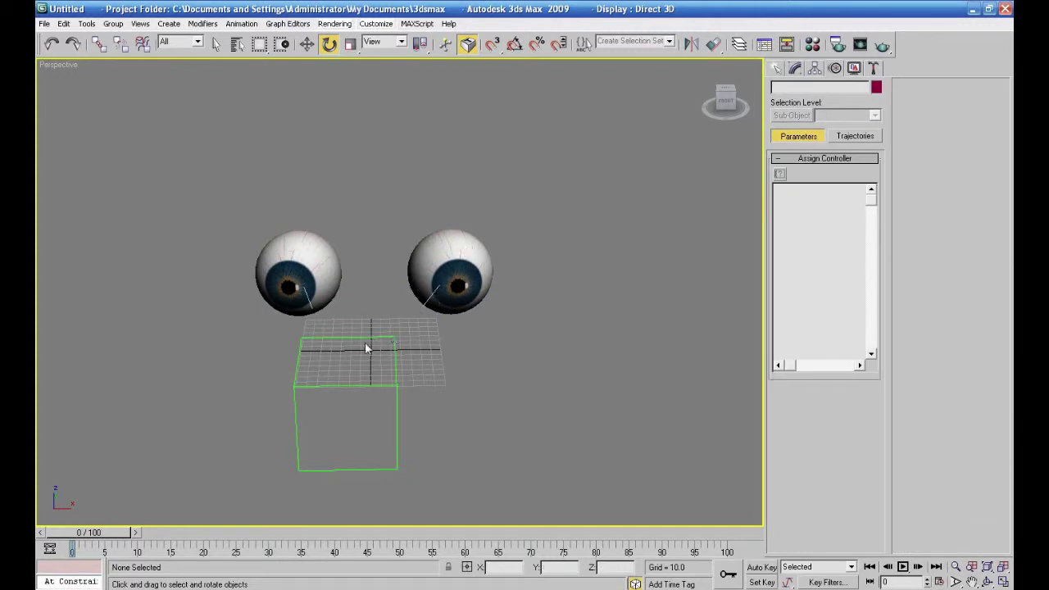
Assign an additional Euler XYZ controller to the Available slot of Sphere01's Rotation List.
{"action": "left_click", "coordinate": [460, 253]}
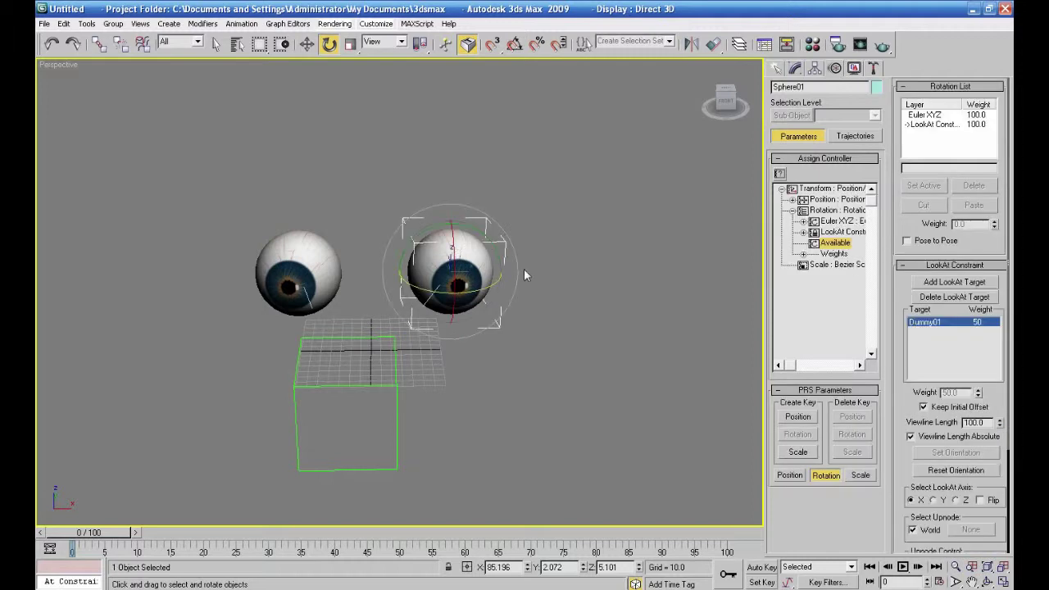
{"action": "left_click", "coordinate": [793, 211]}
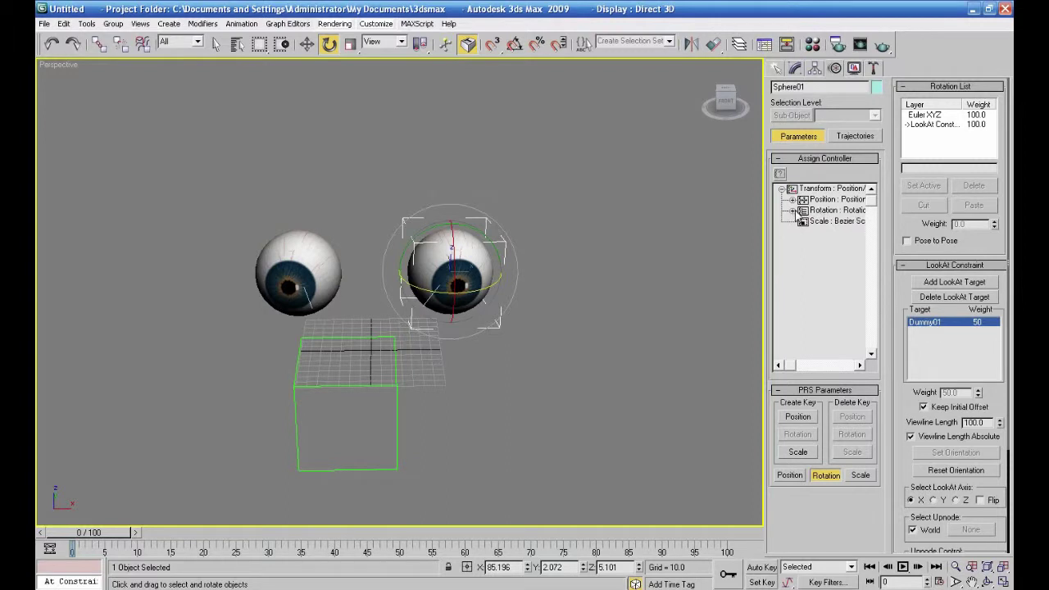
{"action": "left_click", "coordinate": [794, 211]}
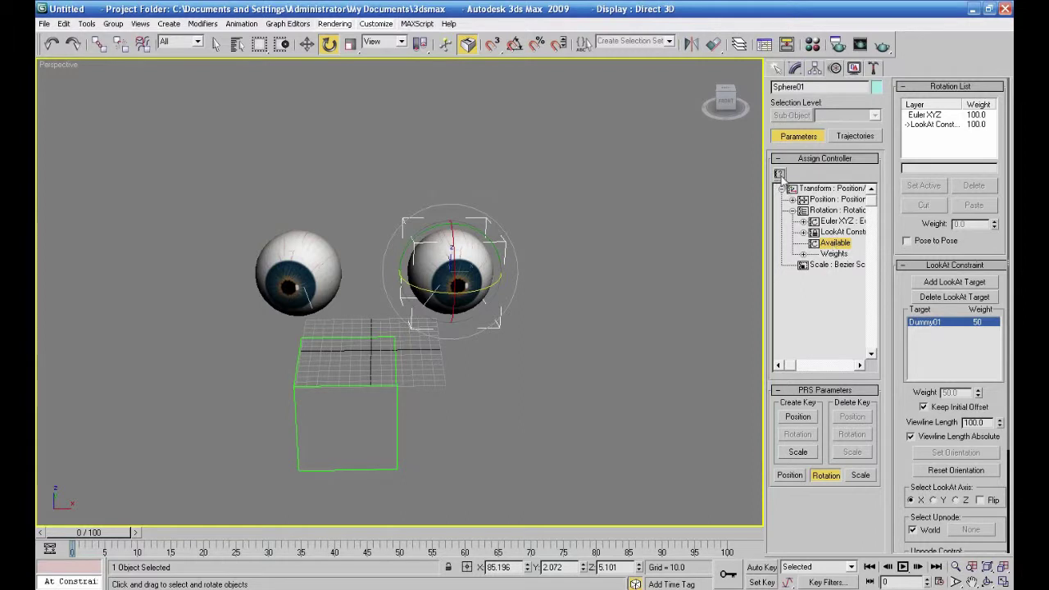
{"action": "left_click", "coordinate": [779, 175]}
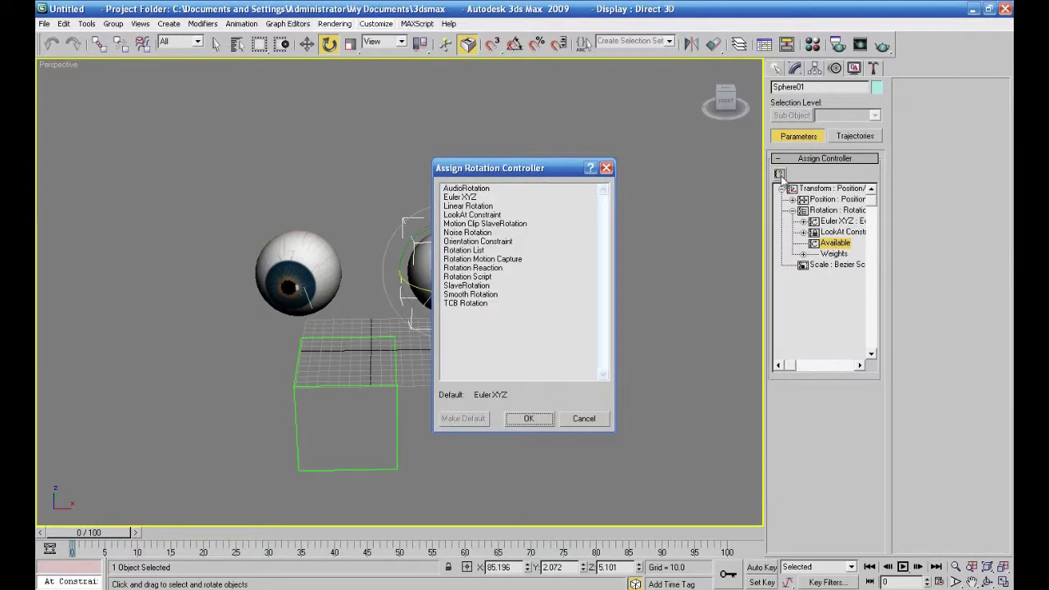
{"action": "left_click", "coordinate": [461, 198]}
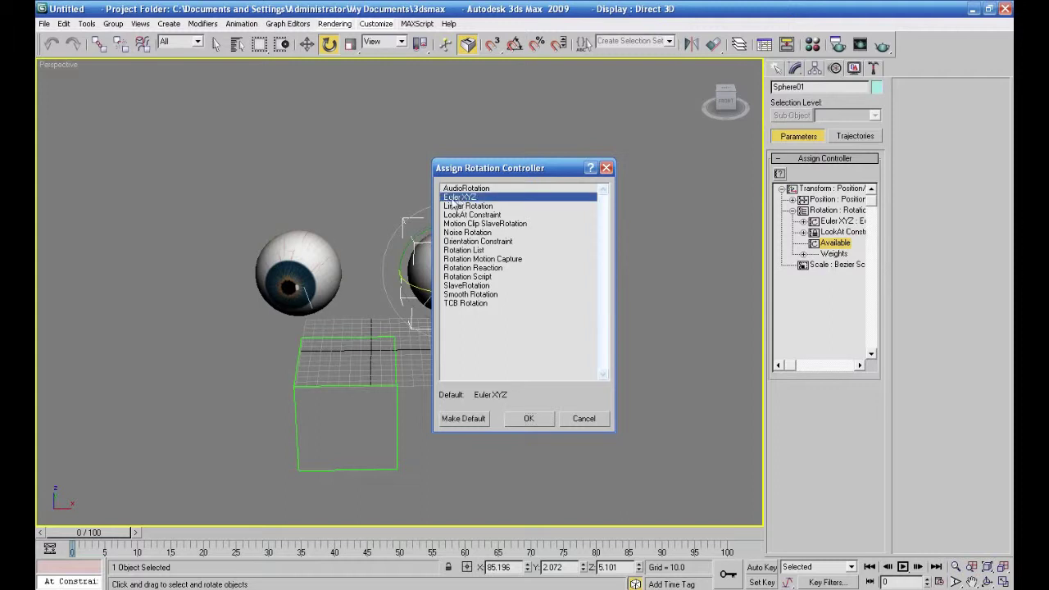
{"action": "left_click", "coordinate": [529, 420]}
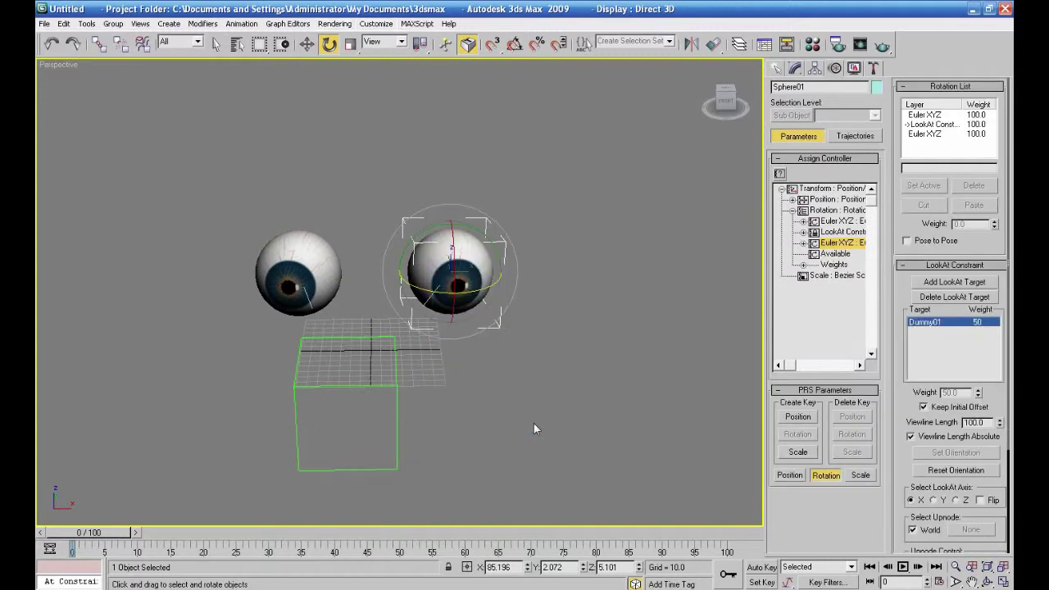
Set the third layer, Euler XYZ, active in Sphere01's Rotation List and rotate the eyeball slightly toward Sphere02.
{"action": "left_click_drag", "start_coordinate": [465, 291], "coordinate": [441, 295]}
{"action": "left_click", "coordinate": [921, 136]}
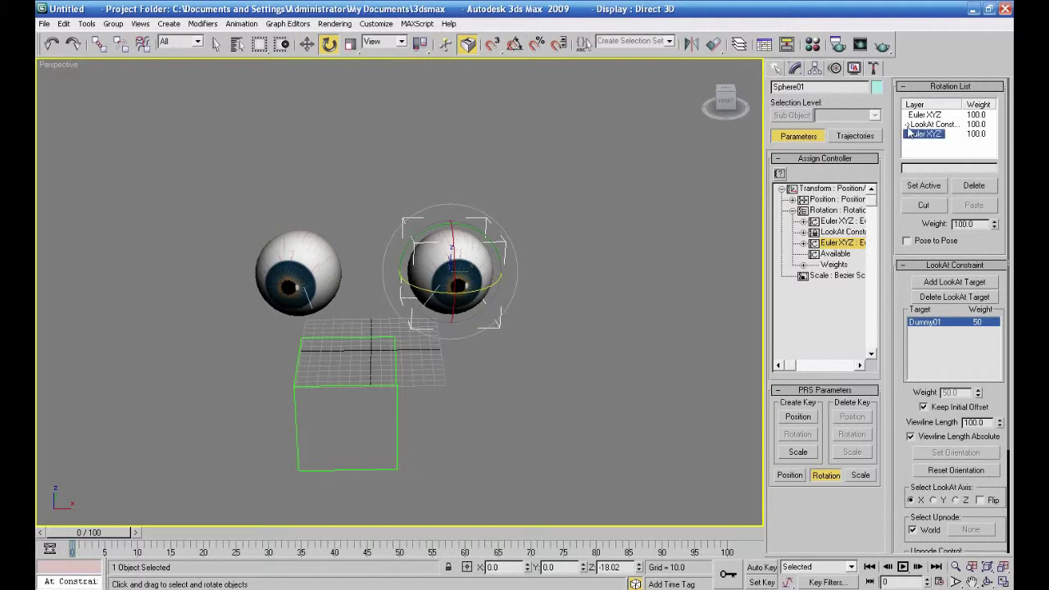
{"action": "left_click", "coordinate": [920, 124]}
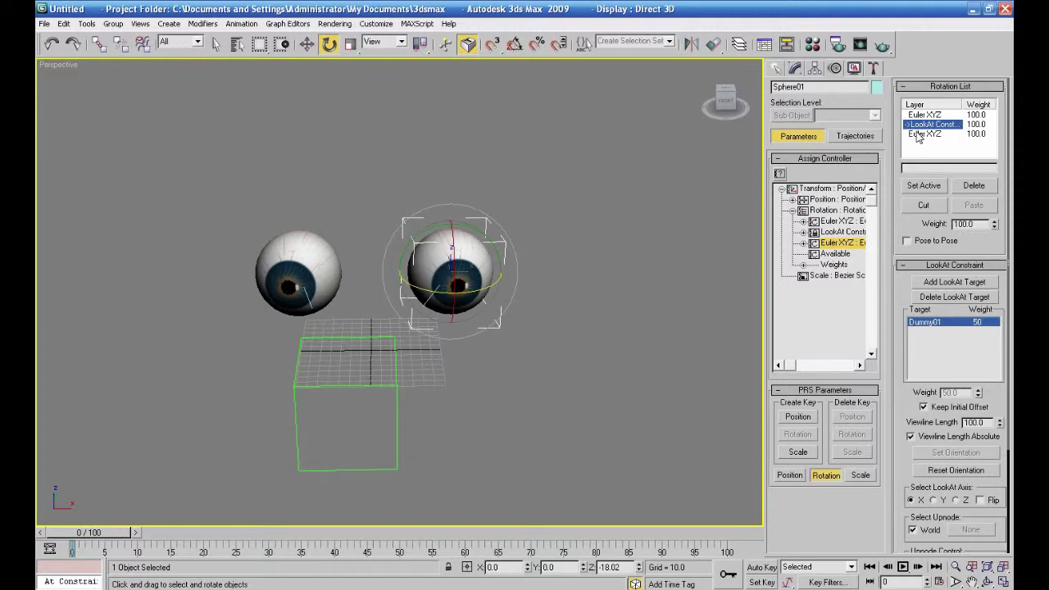
{"action": "left_click", "coordinate": [922, 135]}
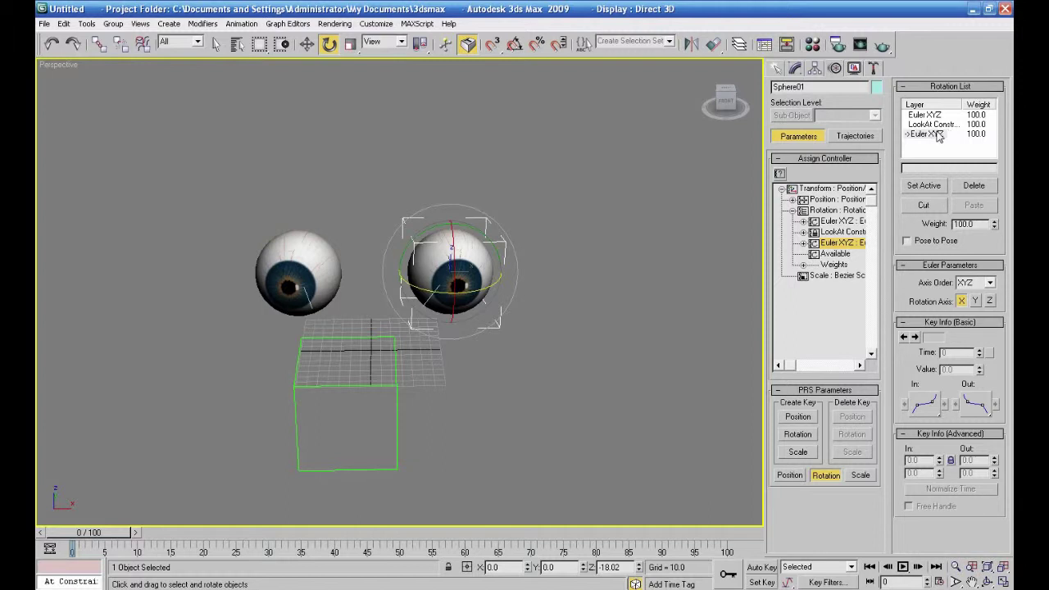
{"action": "left_click_drag", "start_coordinate": [477, 289], "coordinate": [452, 246]}
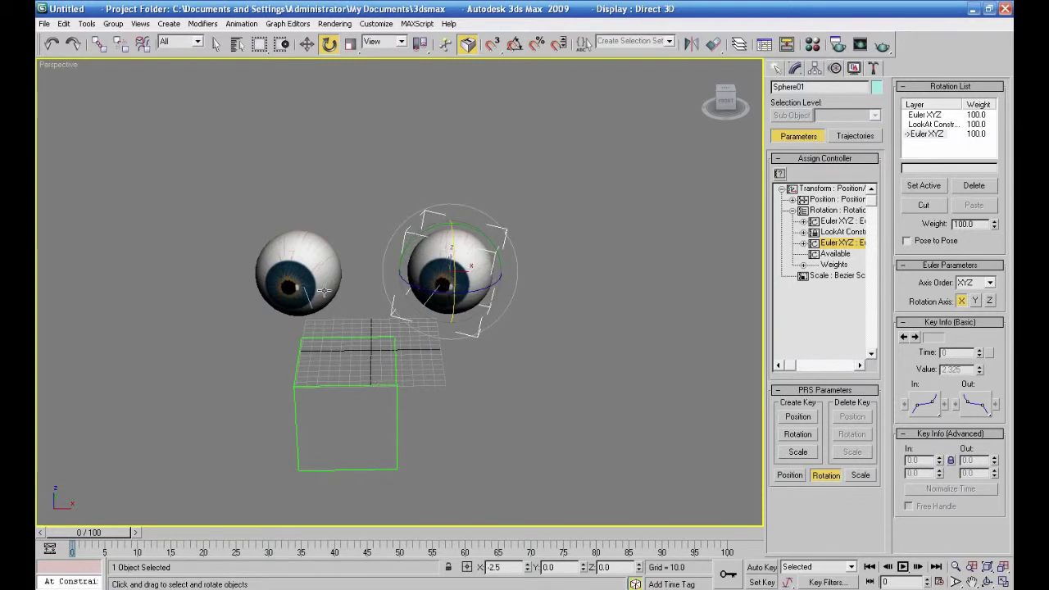
{"action": "left_click", "coordinate": [646, 320]}
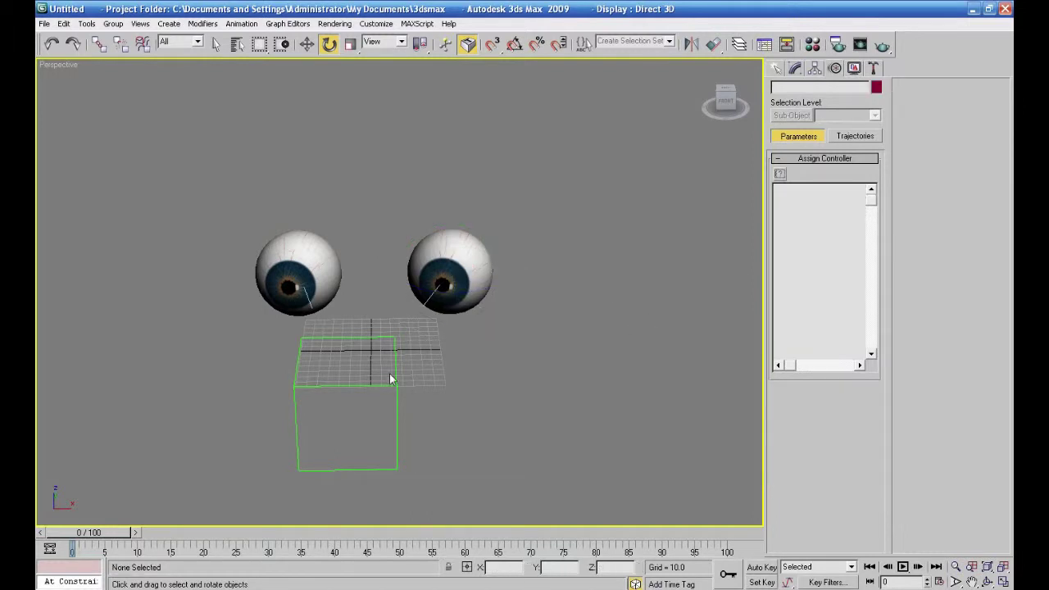
Try moving Dummy01 to test how Sphere01 follows it with the extra rotation layer.
{"action": "left_click", "coordinate": [394, 378]}
{"action": "key", "text": "w"}
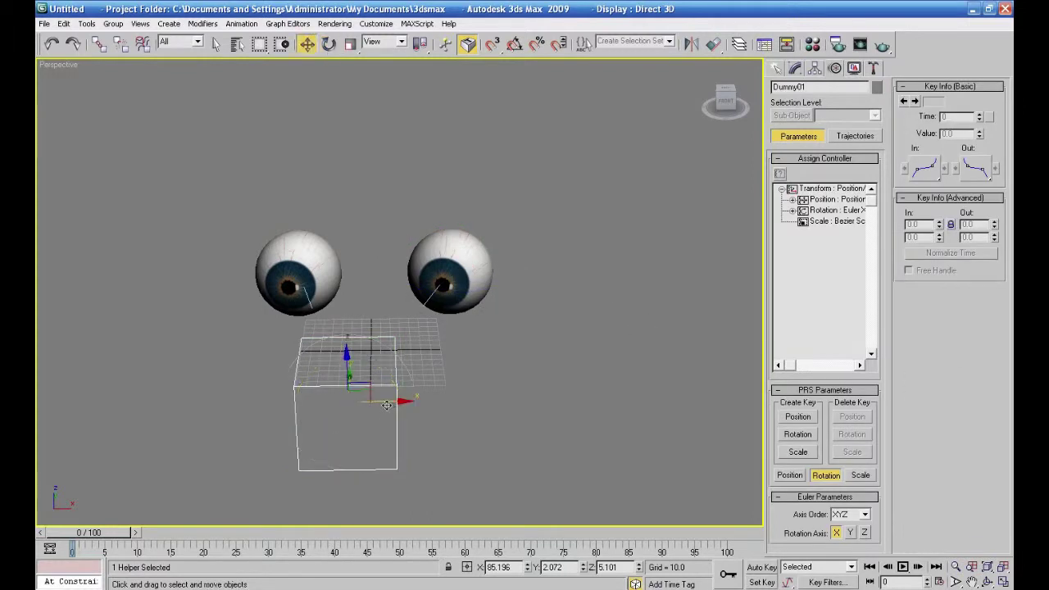
{"action": "left_click_drag", "start_coordinate": [388, 399], "coordinate": [406, 349]}
Examine the three layers of Sphere01's Rotation List: the first Euler XYZ, the LookAt Constraint, and the second Euler XYZ.
{"action": "left_click", "coordinate": [455, 270]}
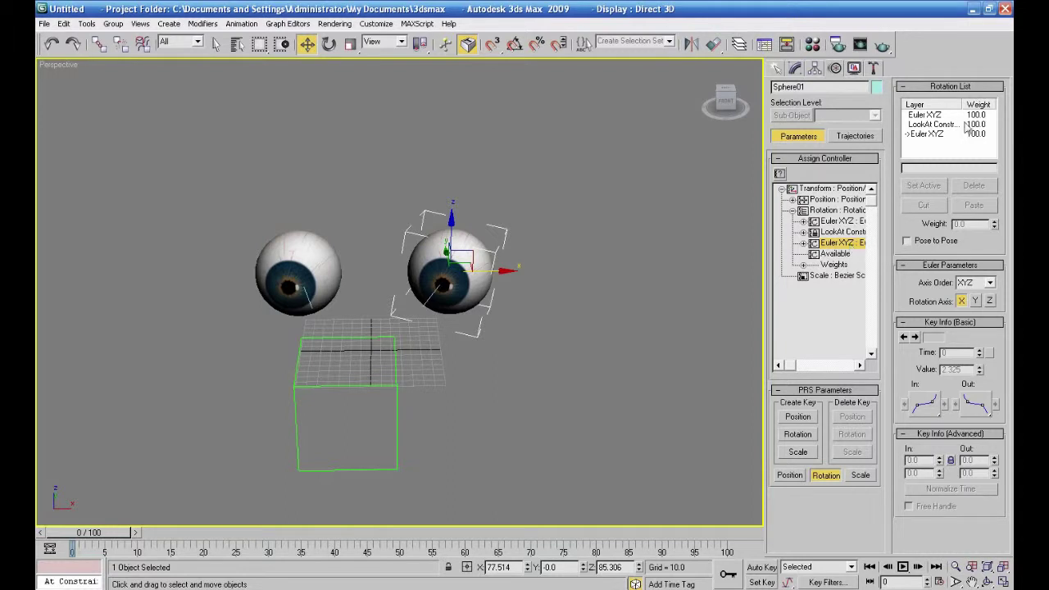
{"action": "left_click", "coordinate": [932, 116]}
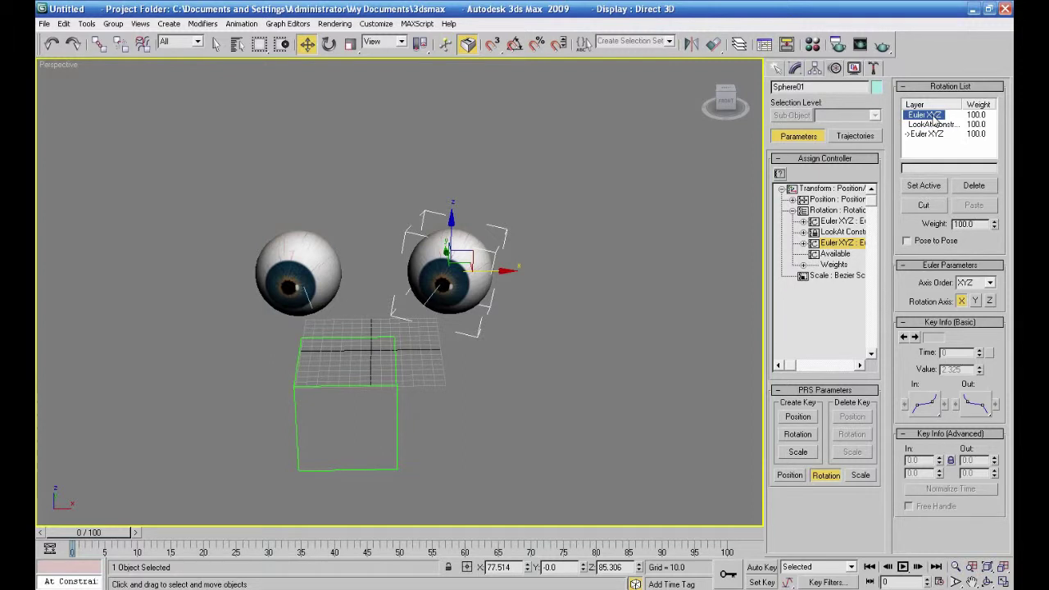
{"action": "left_click", "coordinate": [931, 124]}
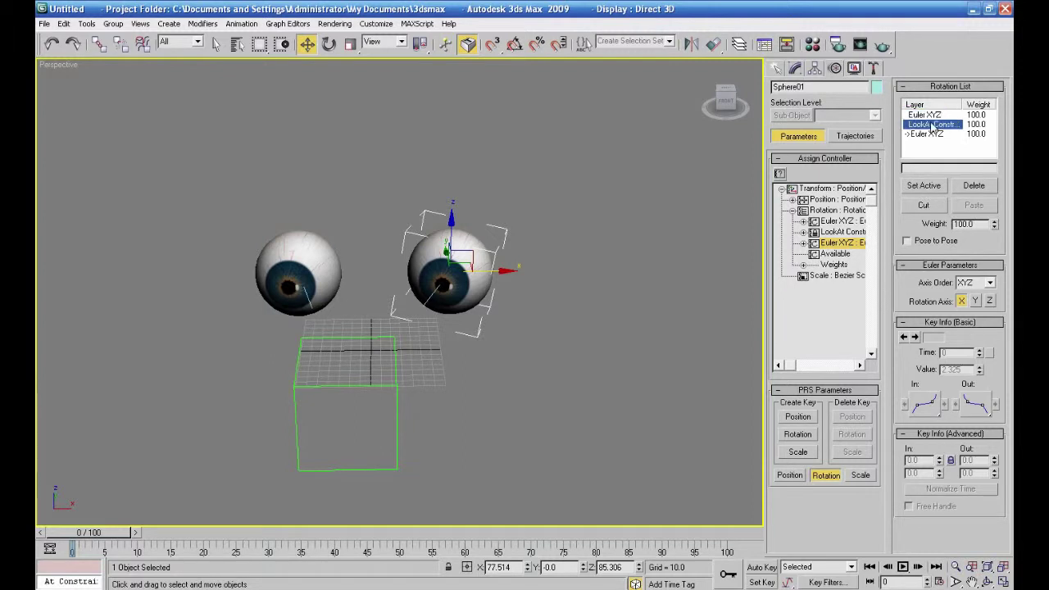
{"action": "left_click", "coordinate": [928, 134]}
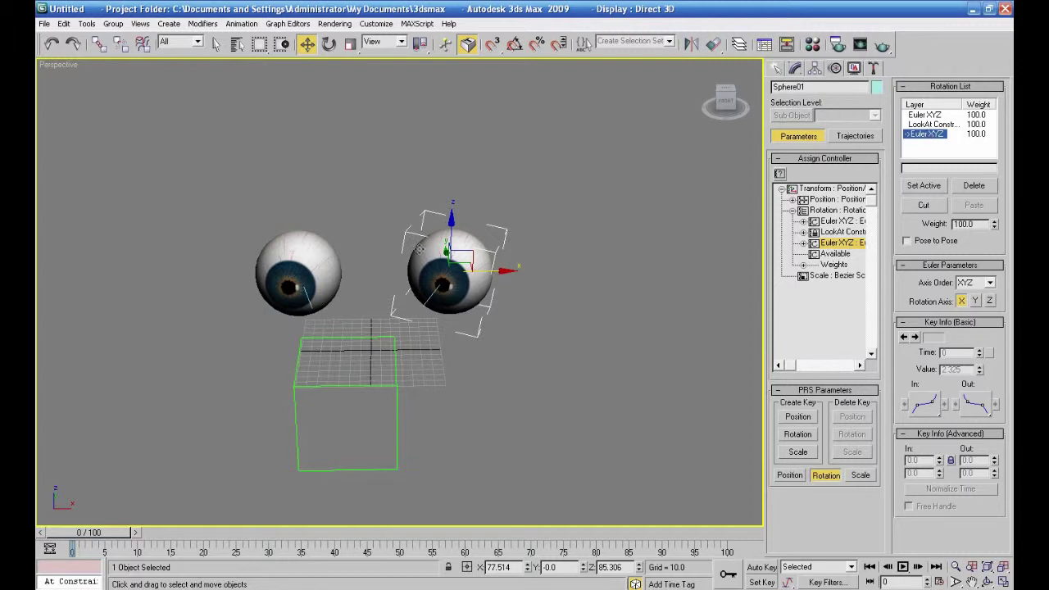
Examine Sphere02's LookAt rotation controller and the assignable rotation controllers without assigning one, and undo the last two selections.
{"action": "left_click", "coordinate": [275, 250]}
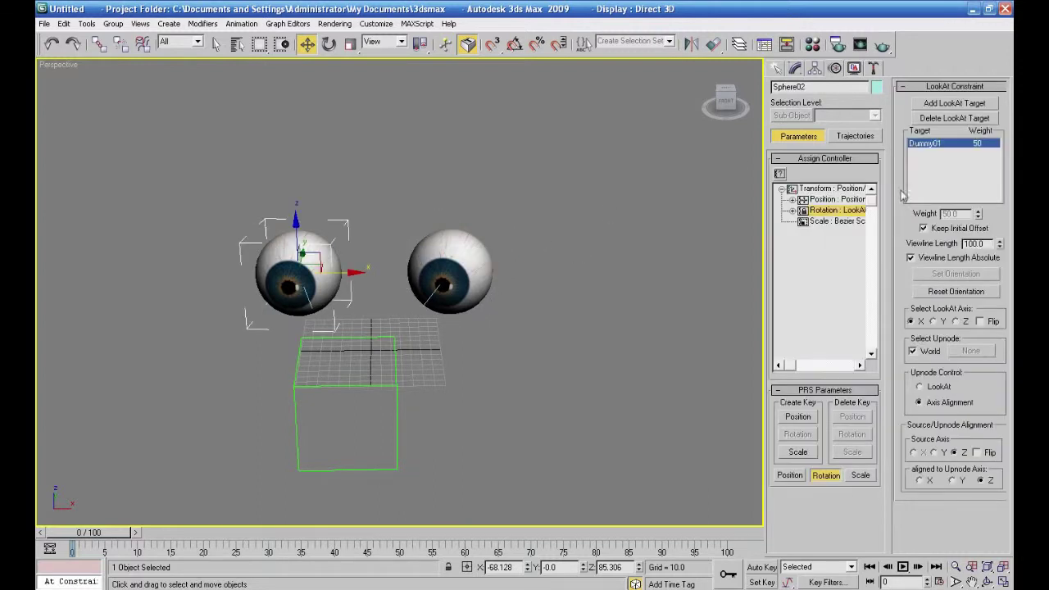
{"action": "left_click", "coordinate": [792, 210]}
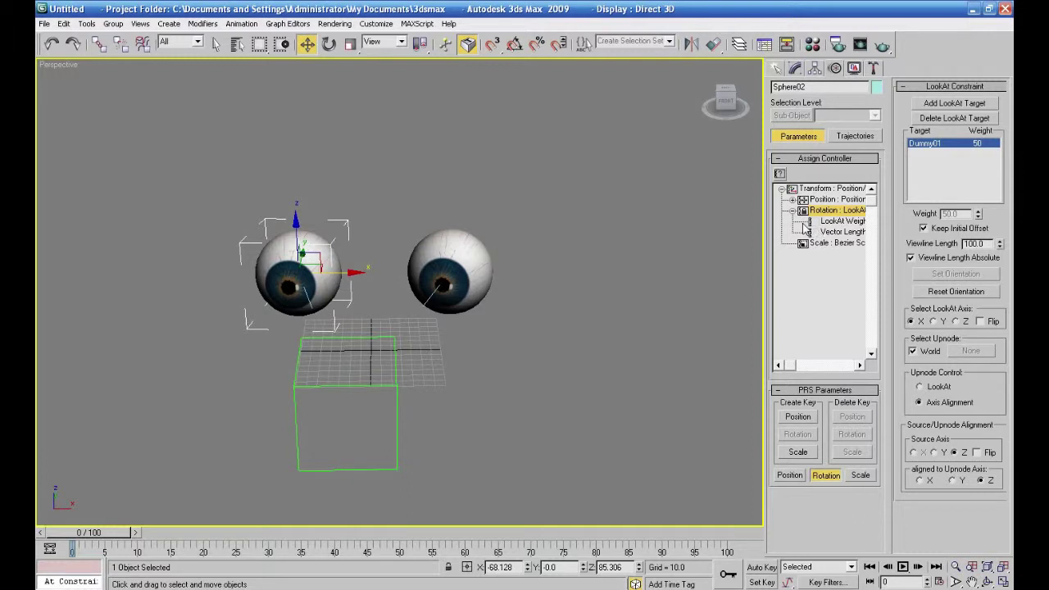
{"action": "left_click", "coordinate": [779, 173]}
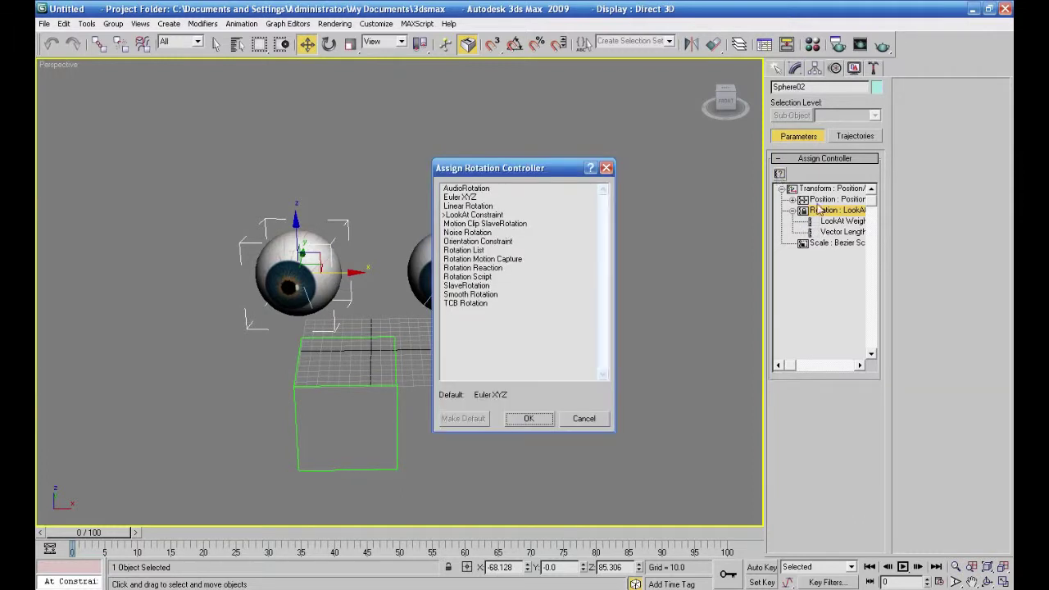
{"action": "left_click", "coordinate": [595, 419]}
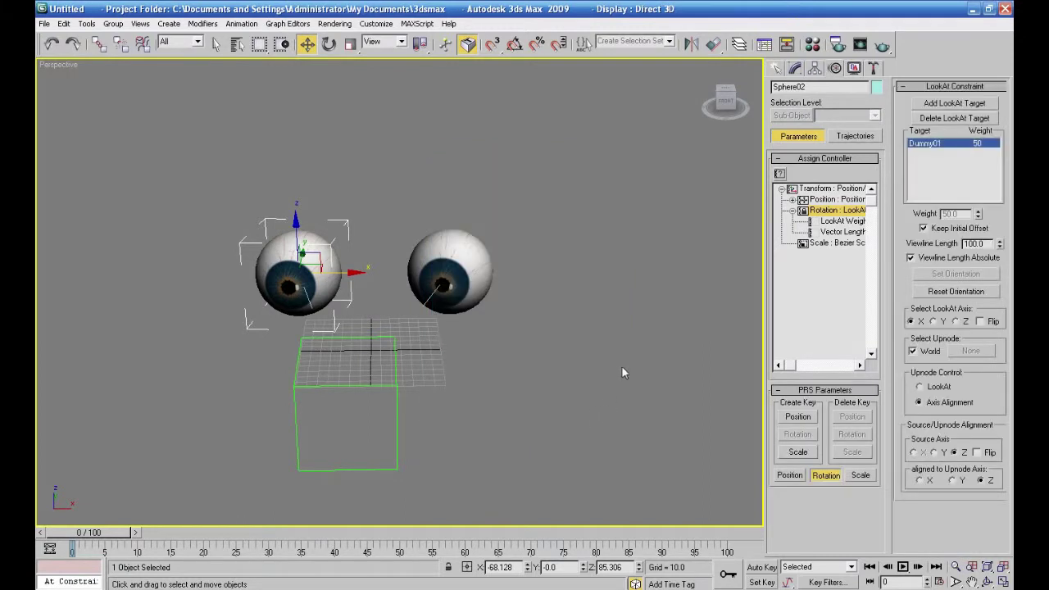
{"action": "key", "text": "ctrl+z"}
{"action": "key", "text": "ctrl+z"}
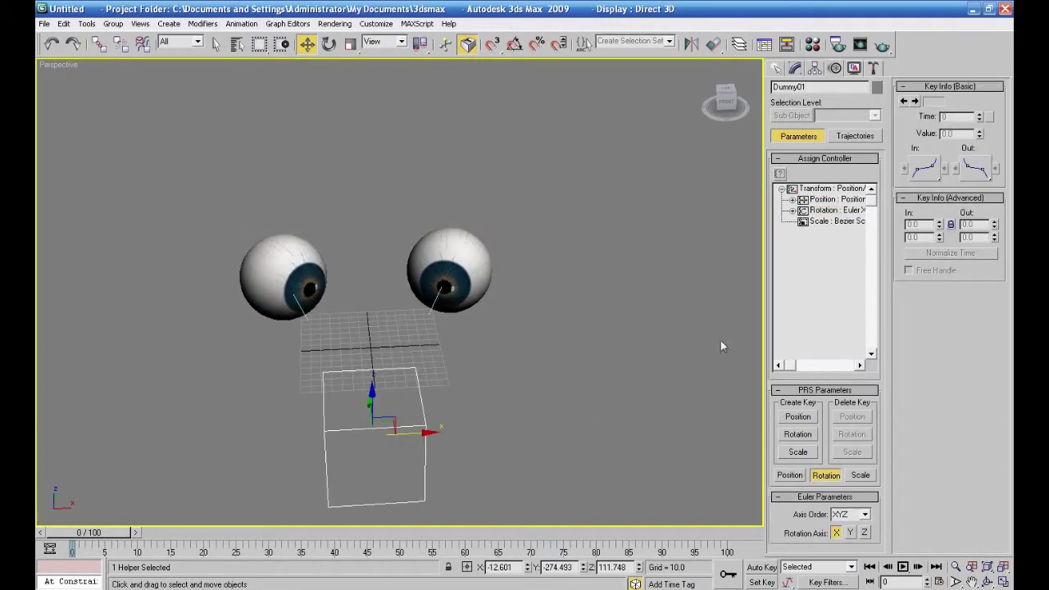
Reselect Sphere02 and assign an Euler XYZ controller to the Available slot of its Rotation List.
{"action": "left_click", "coordinate": [791, 212]}
{"action": "left_click", "coordinate": [822, 210]}
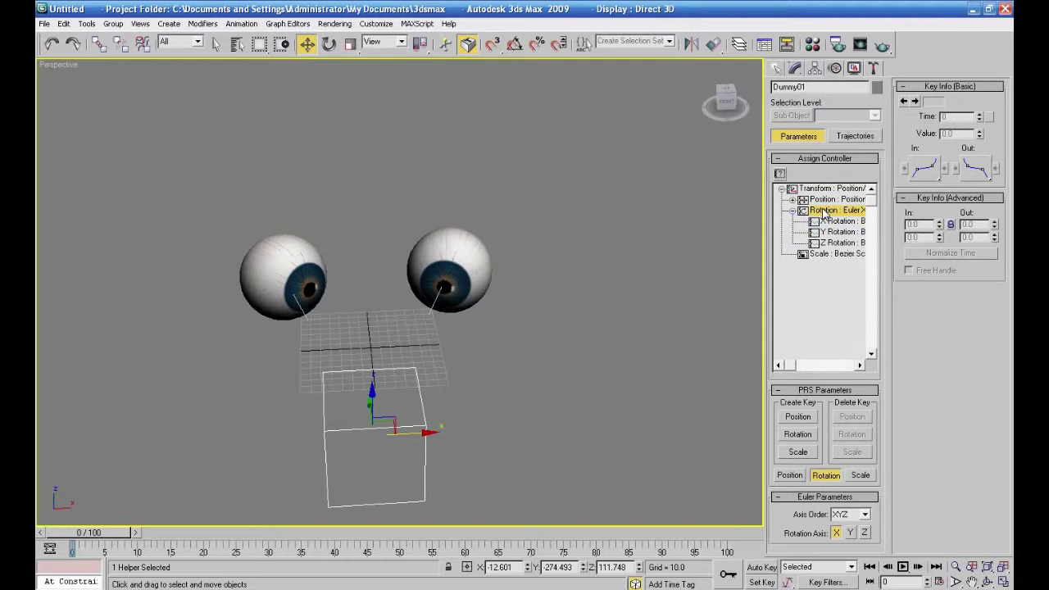
{"action": "key", "text": "ctrl+y"}
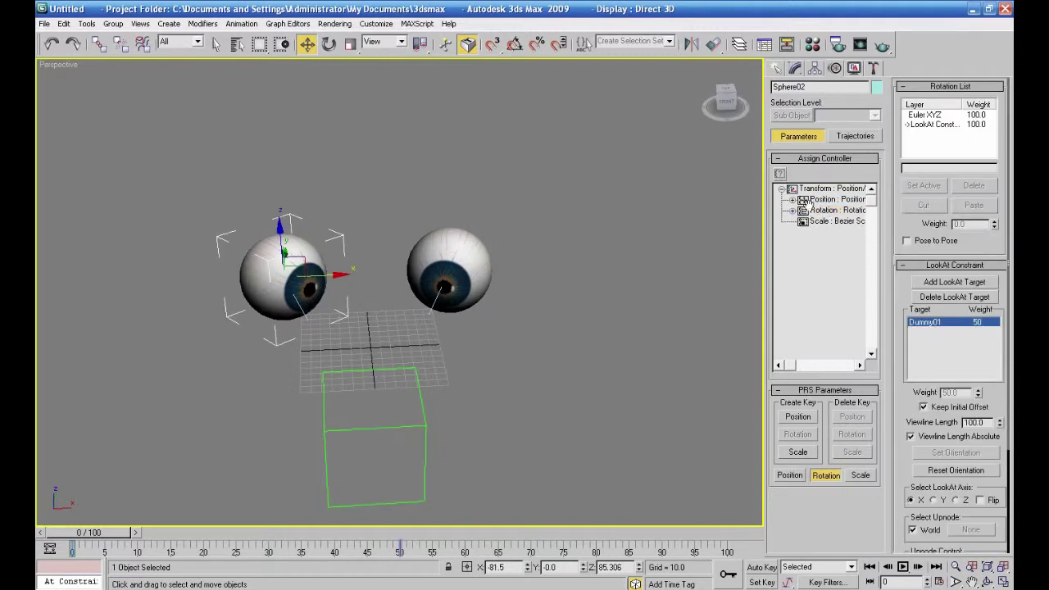
{"action": "left_click", "coordinate": [791, 211]}
{"action": "left_click", "coordinate": [834, 244]}
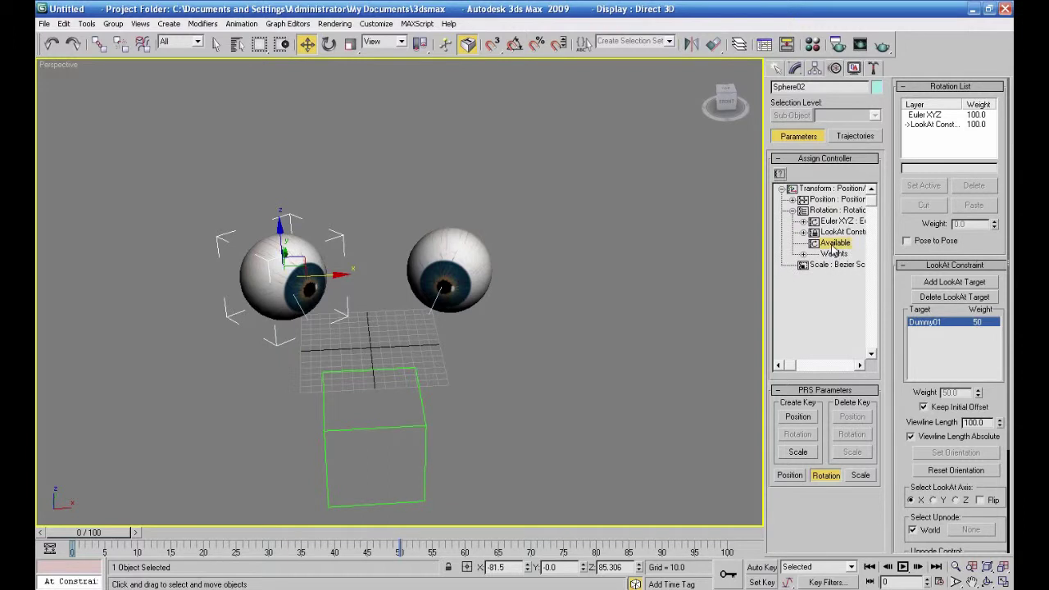
{"action": "left_click", "coordinate": [779, 174]}
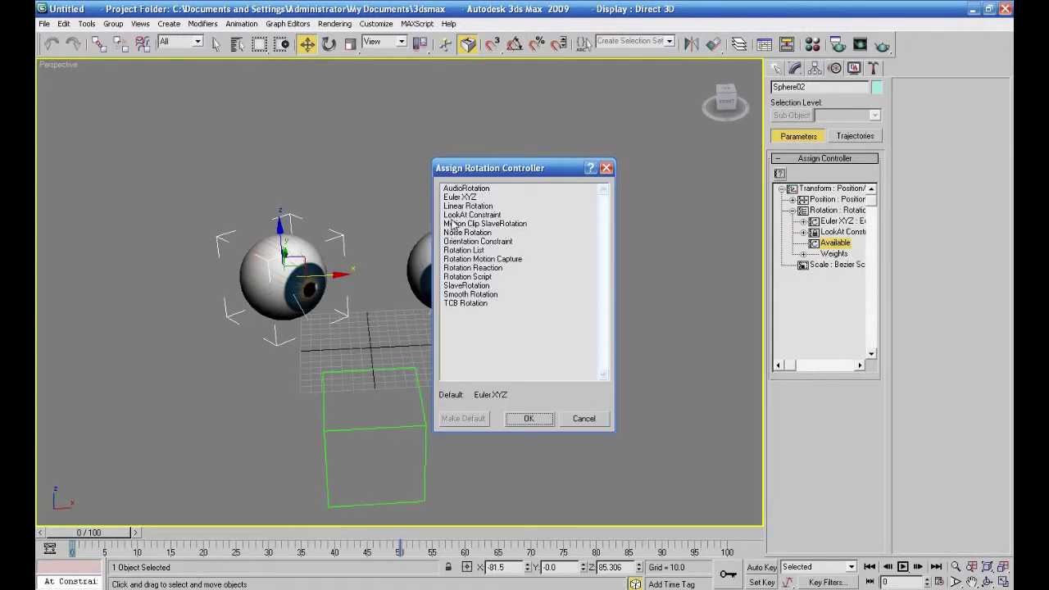
{"action": "left_click", "coordinate": [457, 199]}
{"action": "left_click", "coordinate": [530, 415]}
Set the third layer, Euler XYZ, active in Sphere02's Rotation List and rotate the eyeball about -19.6 degrees around Z.
{"action": "left_click", "coordinate": [934, 135]}
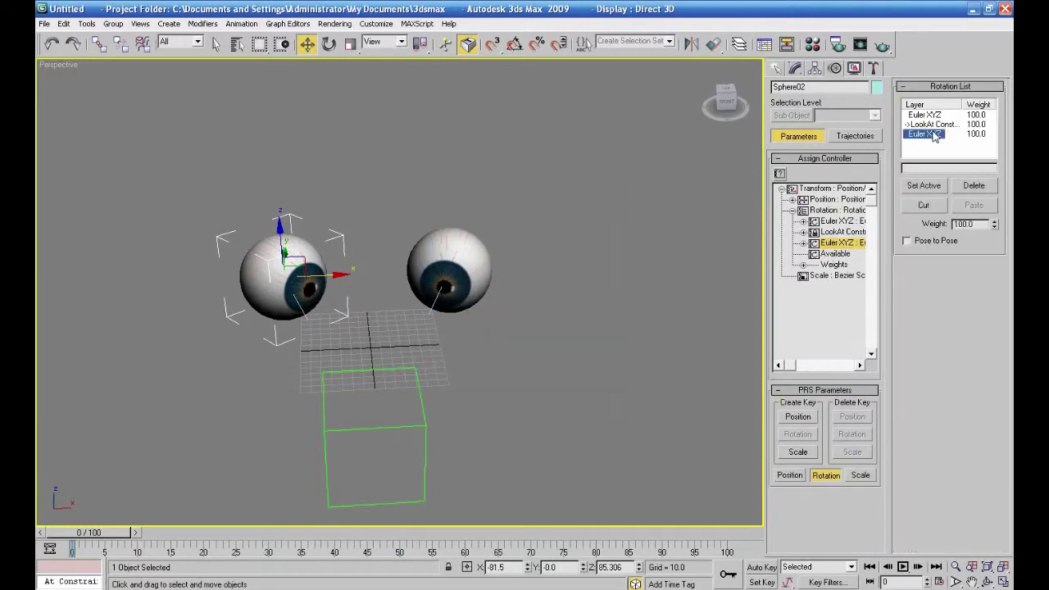
{"action": "left_click", "coordinate": [329, 45]}
{"action": "left_click_drag", "start_coordinate": [297, 300], "coordinate": [287, 291]}
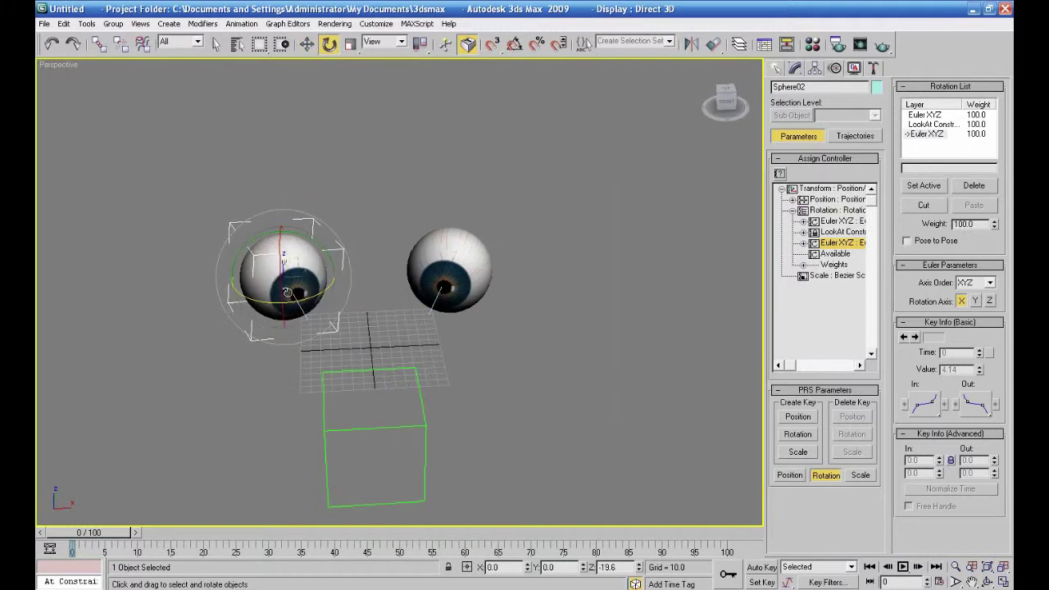
Move Dummy01 slightly toward positive X and downward to test how both eyeballs follow it.
{"action": "scroll", "coordinate": [432, 368], "scroll_direction": "down", "scroll_amount": 3}
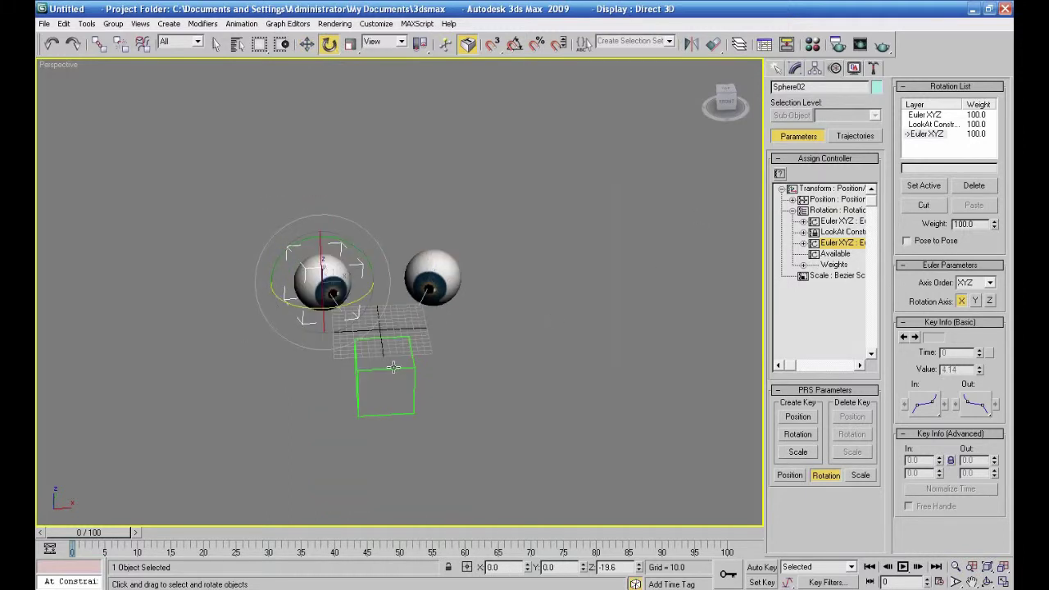
{"action": "left_click", "coordinate": [393, 367]}
{"action": "left_click", "coordinate": [307, 44]}
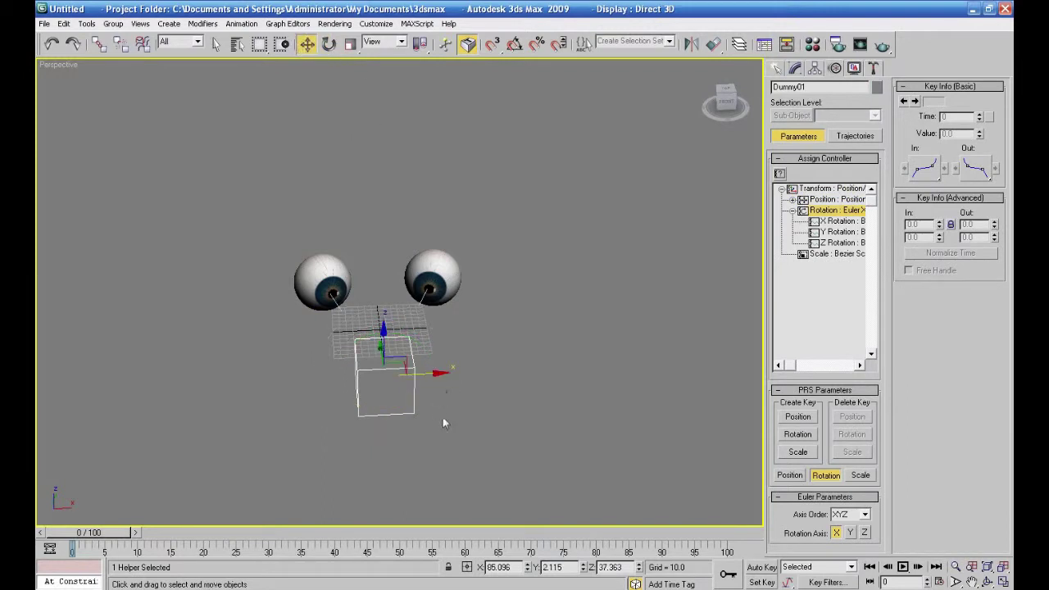
{"action": "left_click_drag", "start_coordinate": [401, 358], "coordinate": [419, 375]}
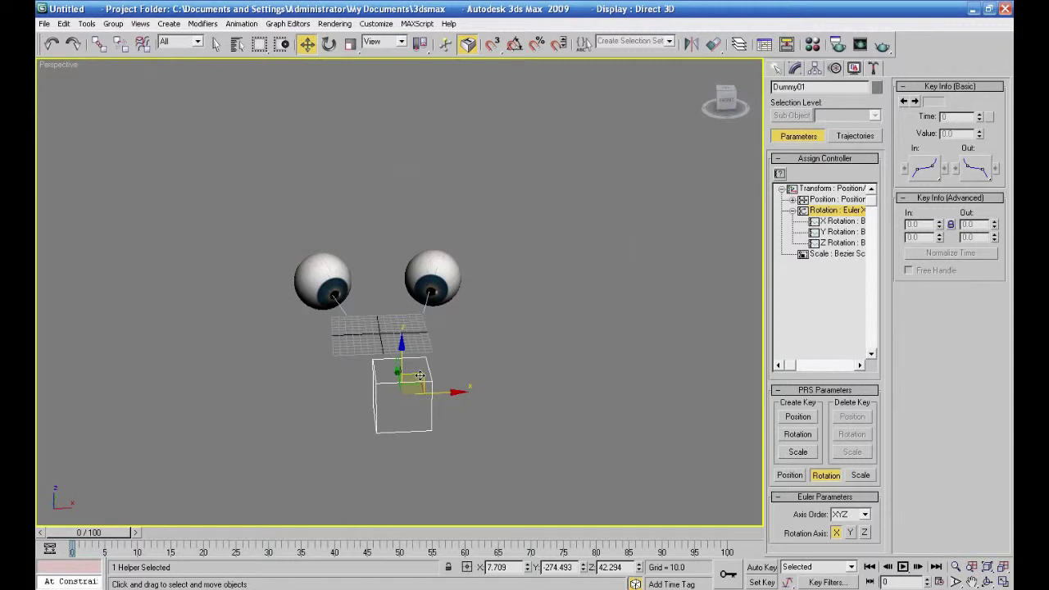
Switch to the 3ds Max window holding the brick wall and tanks scene, and orbit to view the gun and nearest tank.
{"action": "key", "text": "alt+Tab"}
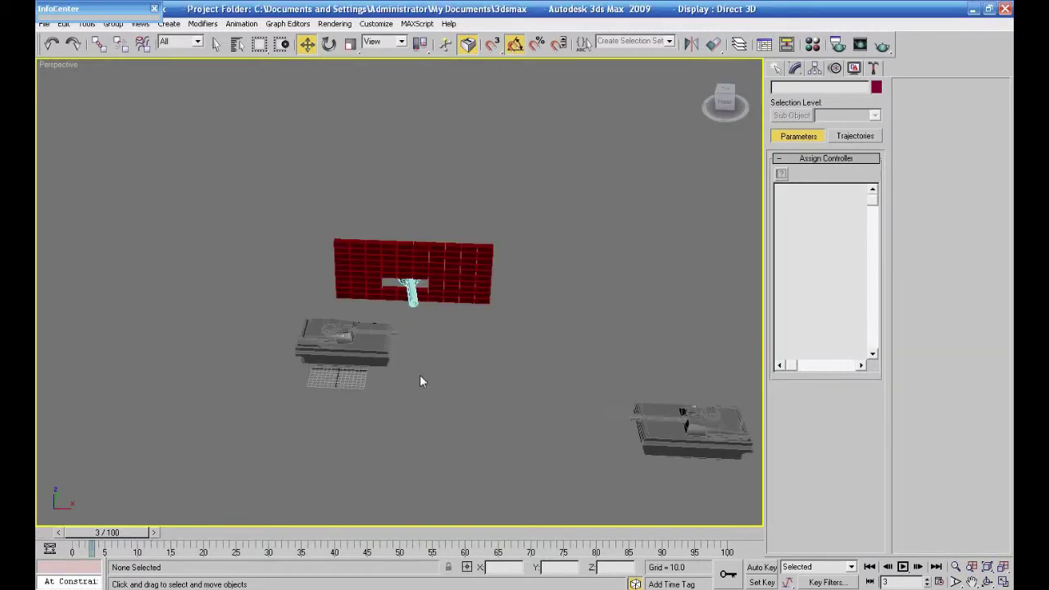
{"action": "middle_click_drag", "start_coordinate": [458, 387], "coordinate": [515, 411], "text": "alt"}
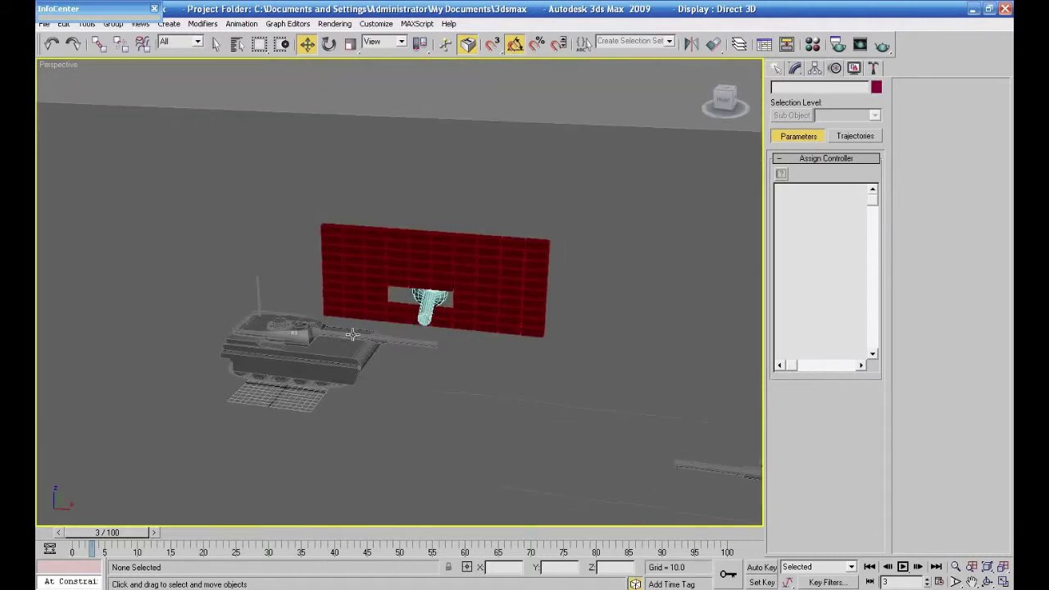
{"action": "middle_click_drag", "start_coordinate": [372, 388], "coordinate": [363, 402], "text": "alt"}
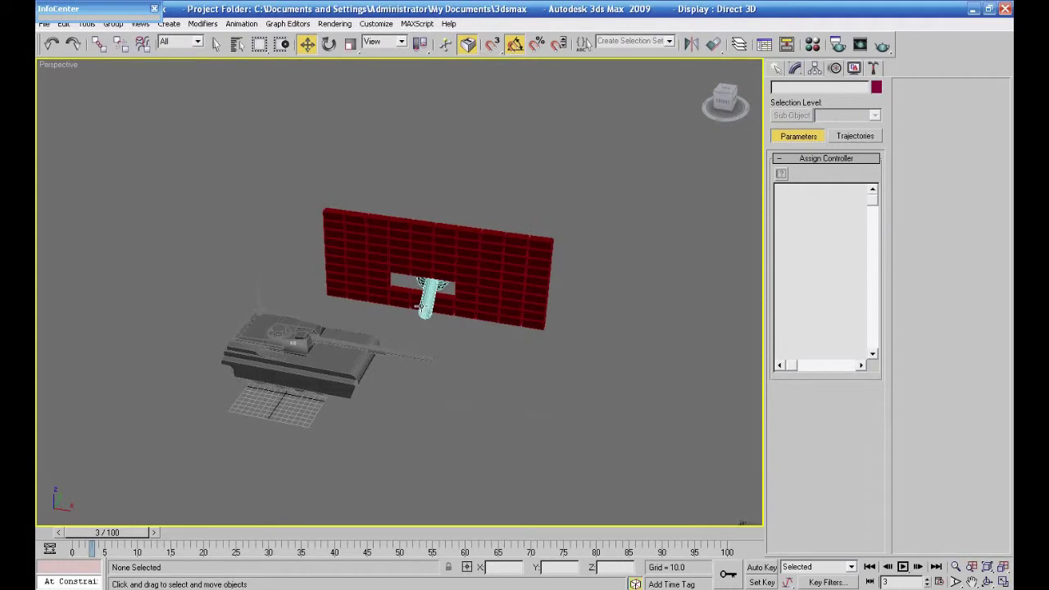
Add a LookAt Constraint to the gun Sphere01 with tank body as its target, and enable Keep Initial Offset.
{"action": "left_click", "coordinate": [424, 306]}
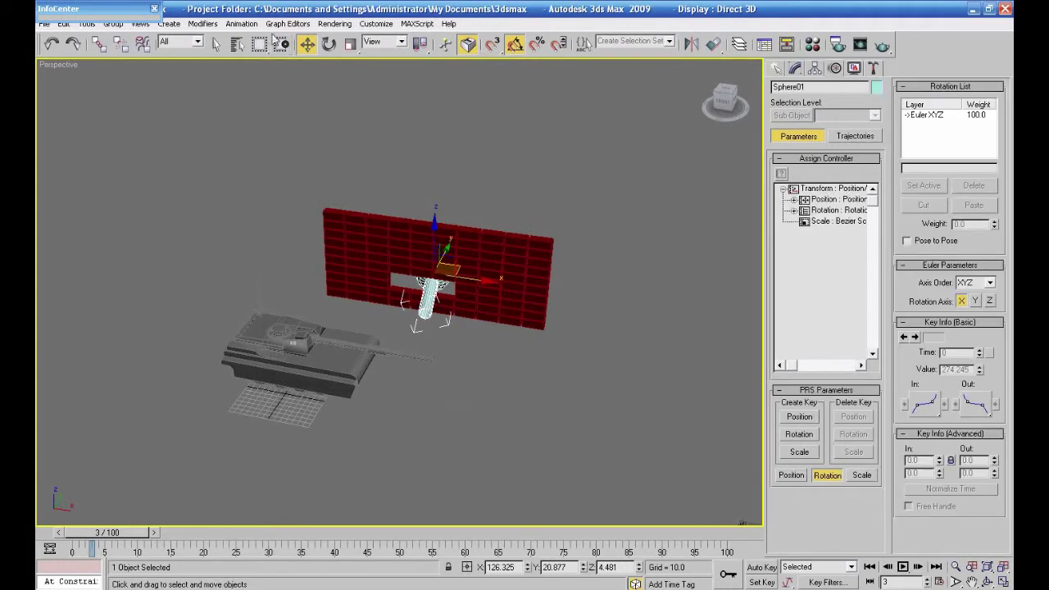
{"action": "left_click", "coordinate": [241, 23]}
{"action": "mouse_move", "coordinate": [239, 57]}
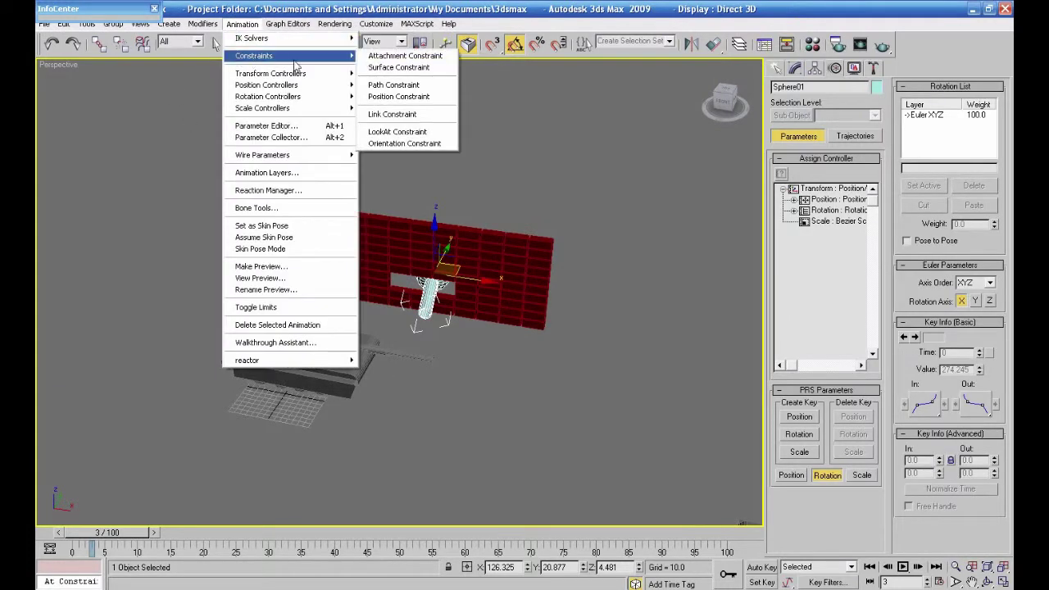
{"action": "left_click", "coordinate": [399, 132]}
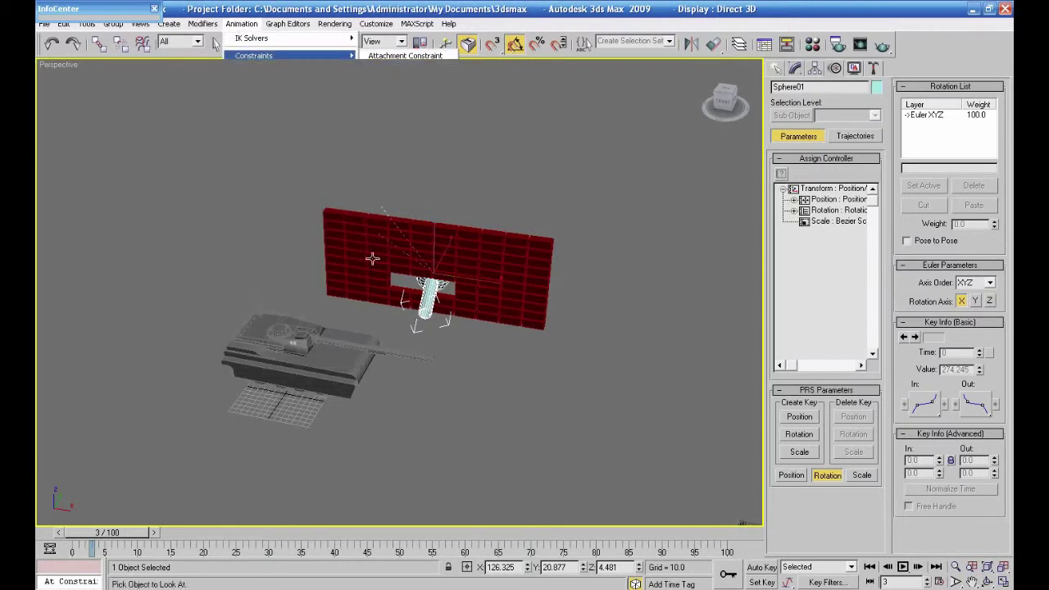
{"action": "left_click", "coordinate": [339, 358]}
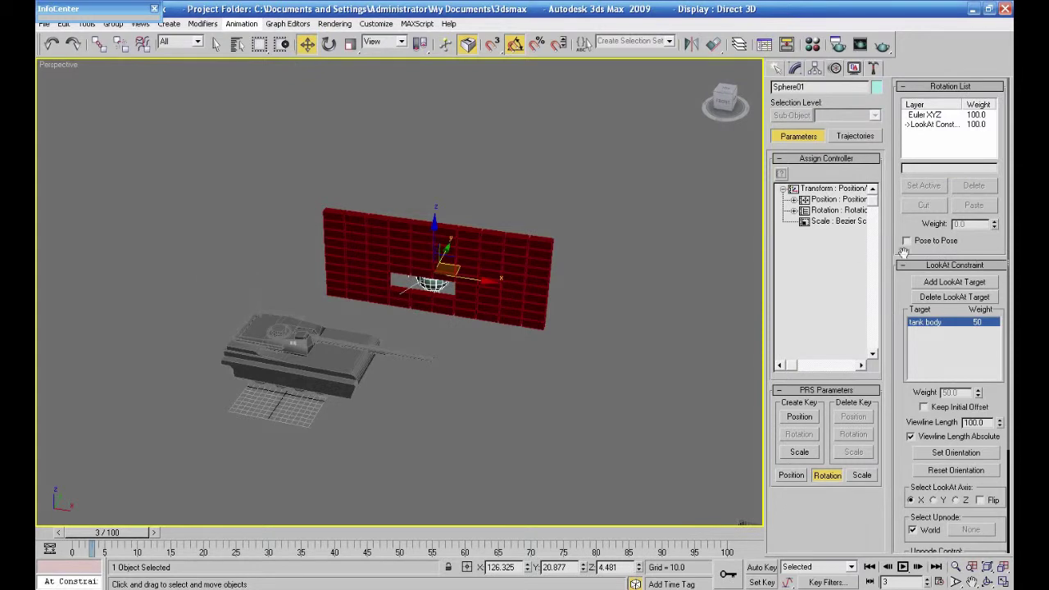
{"action": "left_click", "coordinate": [924, 407]}
Scrub the animation to check how the gun tracks the tank, ending at frame 0.
{"action": "middle_click_drag", "start_coordinate": [749, 405], "coordinate": [524, 439], "text": "alt"}
{"action": "mouse_move", "coordinate": [127, 536]}
{"action": "left_mouse_down"}
{"action": "mouse_move", "coordinate": [509, 536]}
{"action": "mouse_move", "coordinate": [178, 475]}
{"action": "mouse_move", "coordinate": [105, 483]}
{"action": "left_mouse_up"}
{"action": "key", "text": "w"}
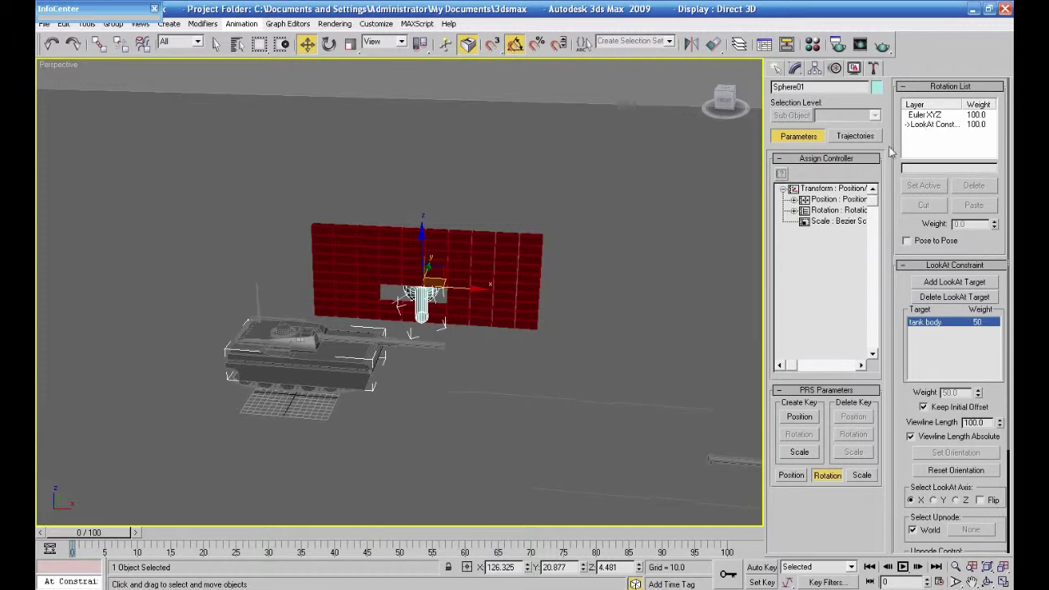
Assign an Euler XYZ controller to the Available slot of the gun's Rotation List.
{"action": "left_click", "coordinate": [793, 211]}
{"action": "left_click", "coordinate": [834, 243]}
{"action": "left_click", "coordinate": [781, 173]}
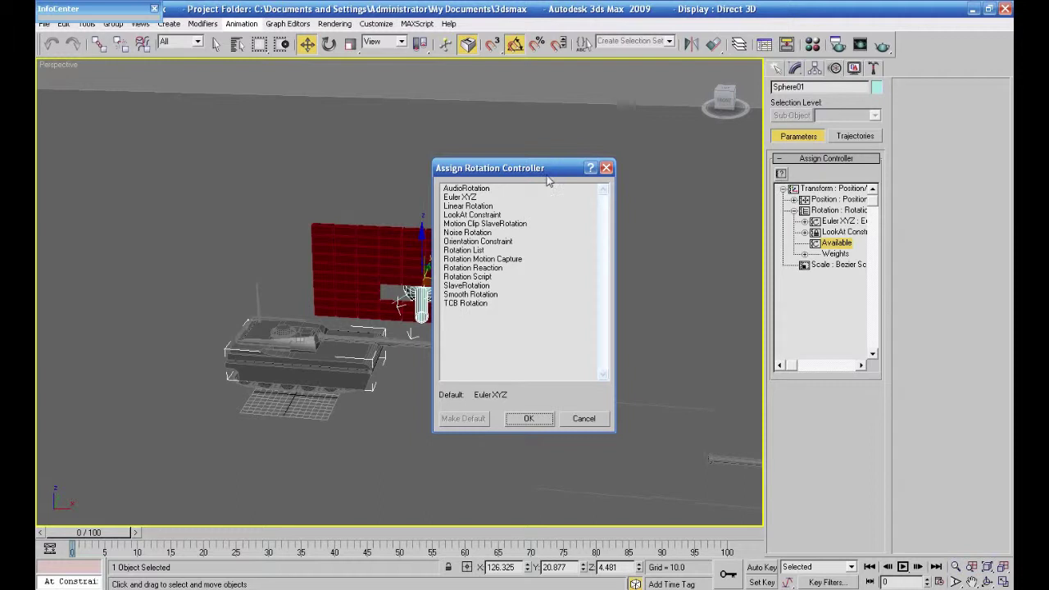
{"action": "left_click", "coordinate": [460, 197]}
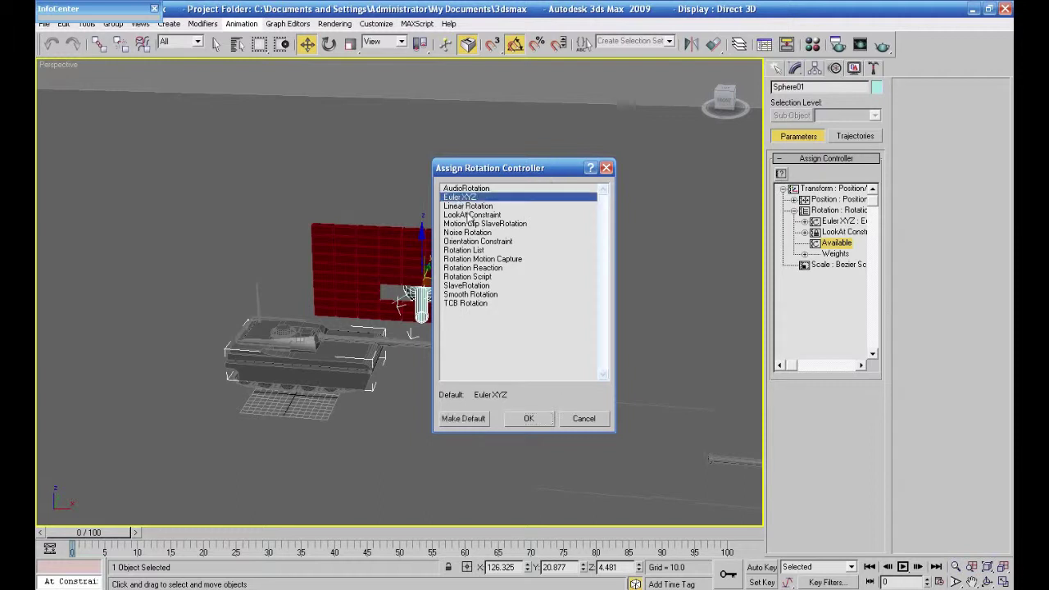
{"action": "left_click", "coordinate": [531, 417]}
Set the third layer, Euler XYZ, active in the gun's Rotation List and rotate the gun about -40 degrees around Z.
{"action": "left_click", "coordinate": [926, 134]}
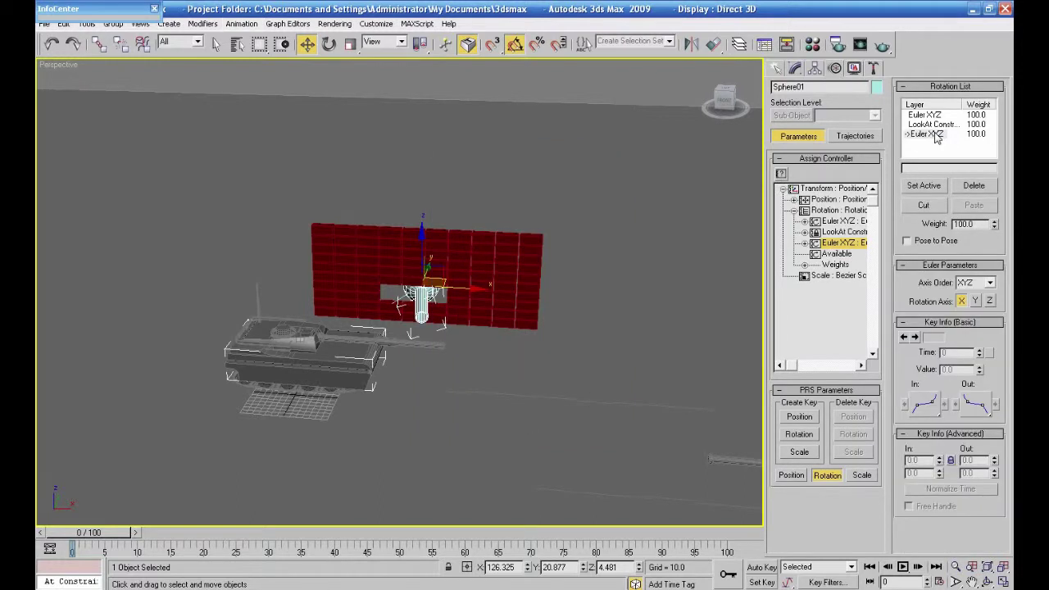
{"action": "left_click", "coordinate": [329, 44]}
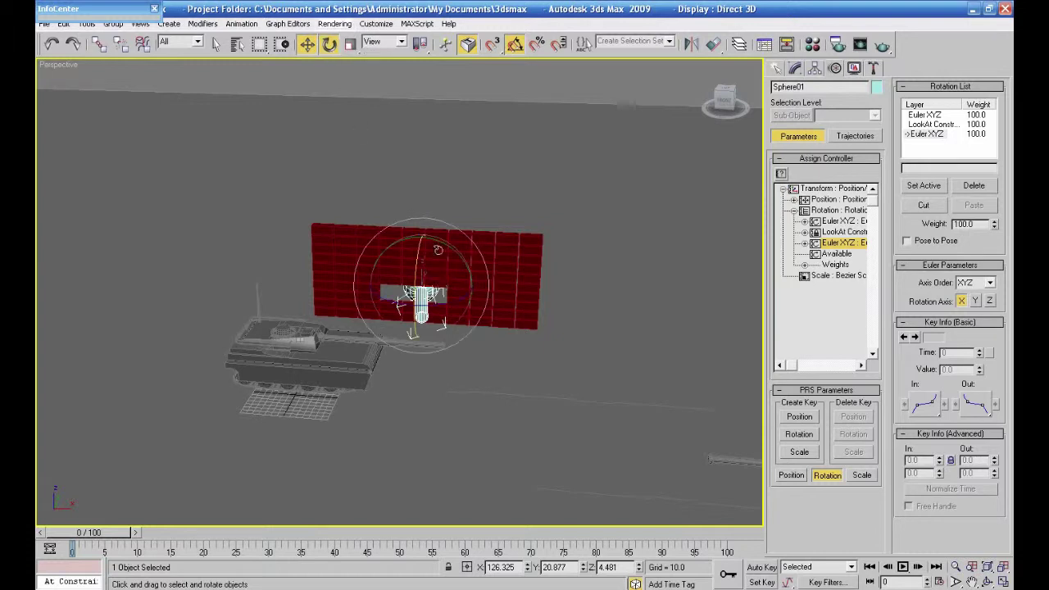
{"action": "left_click_drag", "start_coordinate": [442, 305], "coordinate": [402, 292]}
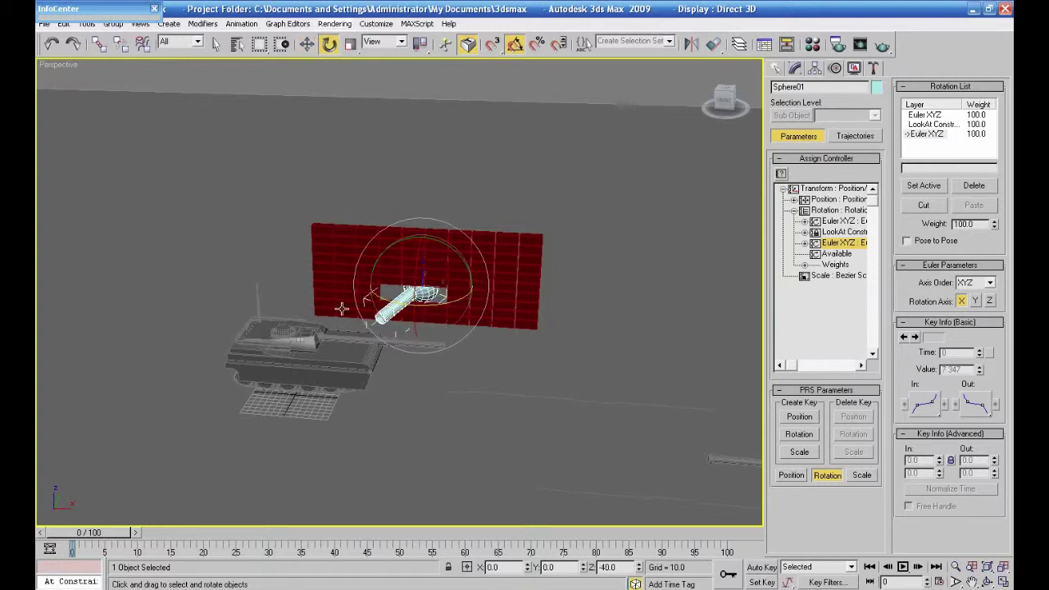
Scrub the animation to frame 34 to test how the rotated gun still follows the moving tank.
{"action": "left_click_drag", "start_coordinate": [131, 543], "coordinate": [330, 477]}
{"action": "key", "text": "e"}
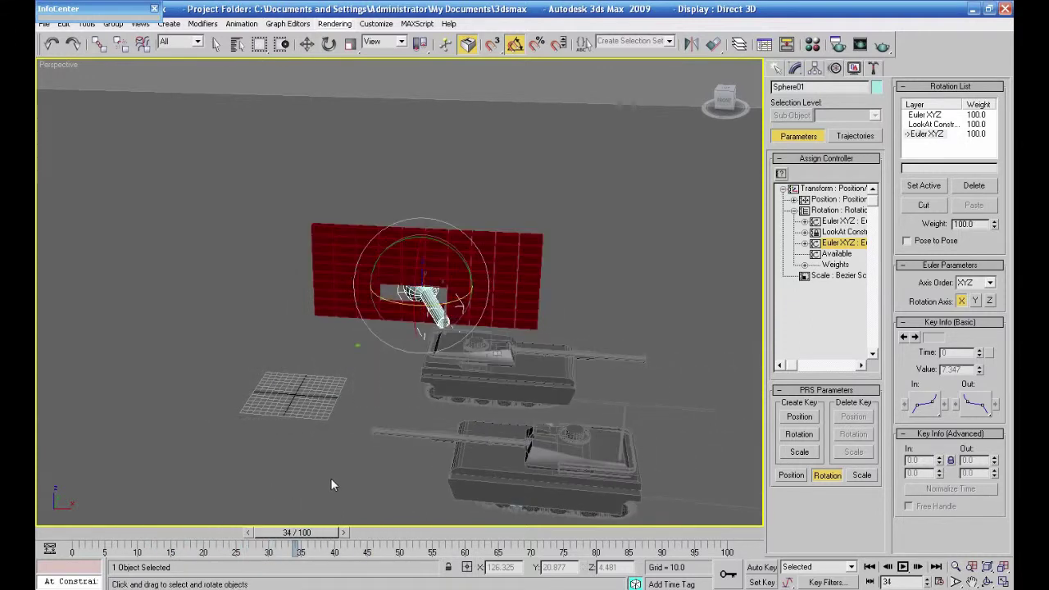
{"action": "key", "text": "w"}
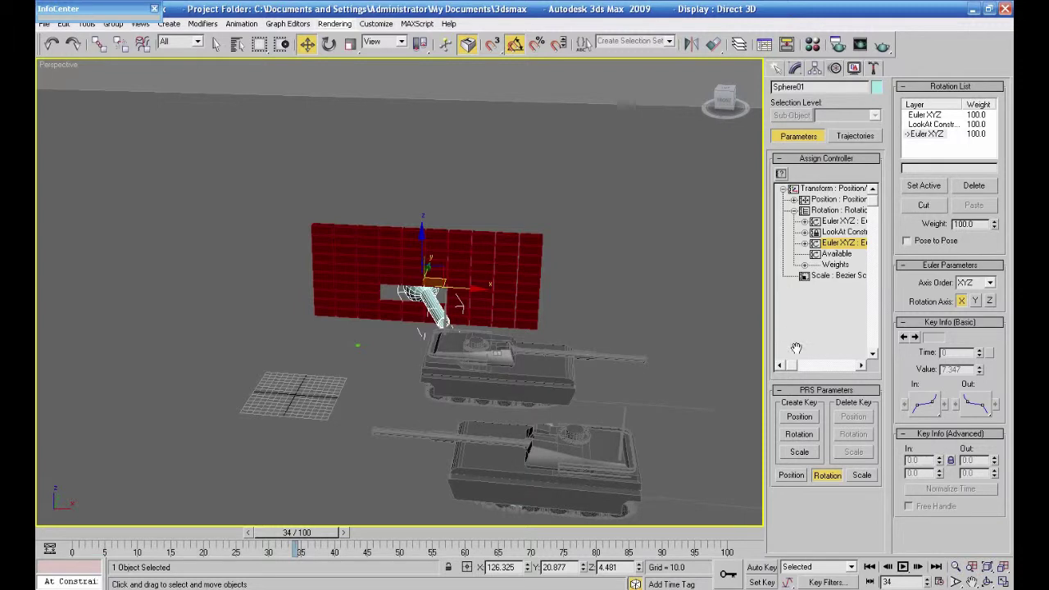
Make the LookAt Constraint layer active, add tank body01 as a second LookAt target, and scrub to frame 29.
{"action": "left_click", "coordinate": [921, 126]}
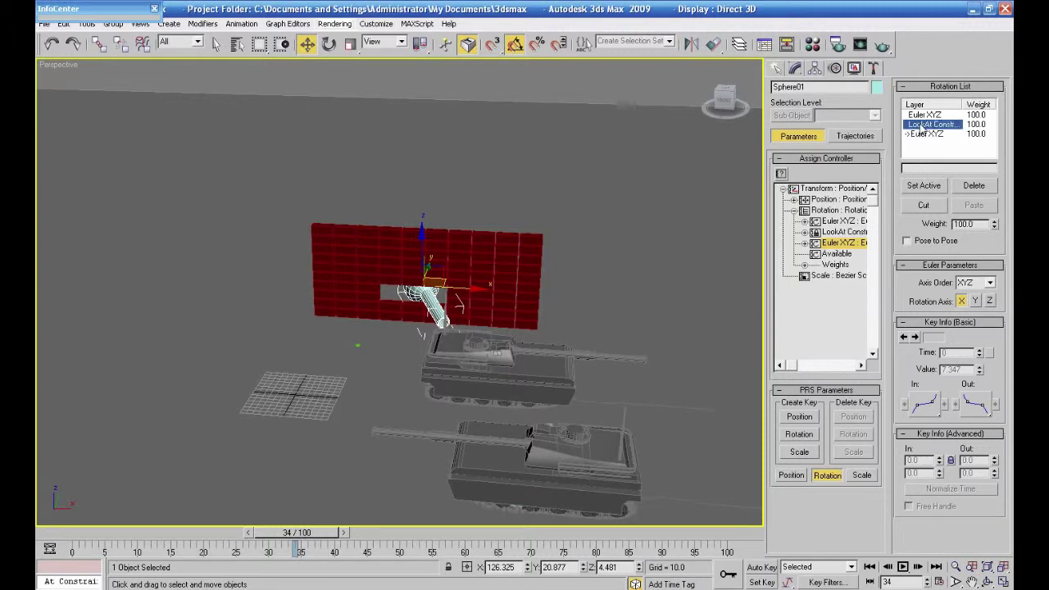
{"action": "double_click", "coordinate": [921, 127]}
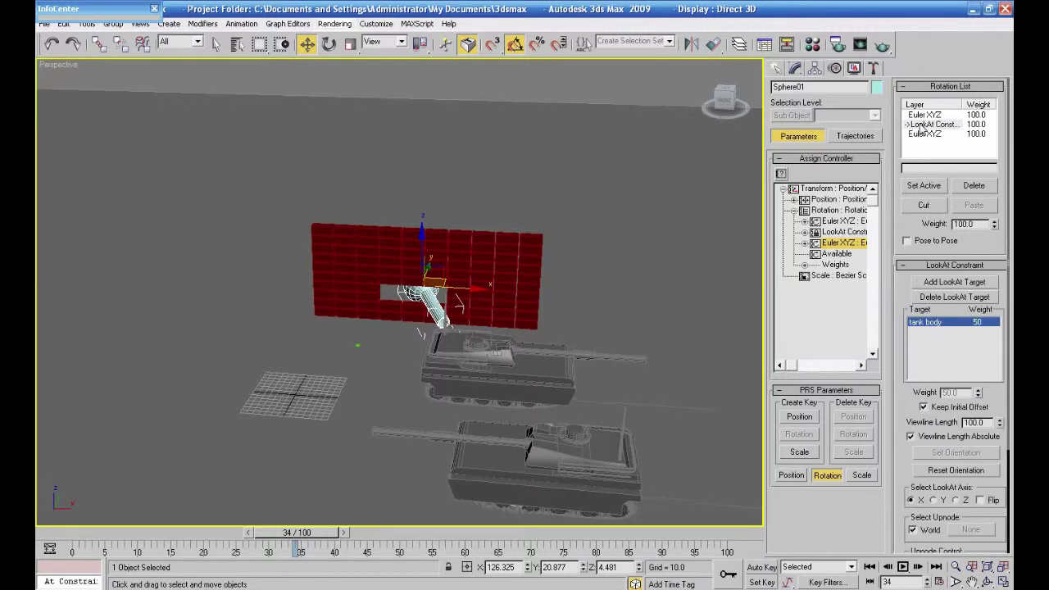
{"action": "left_click", "coordinate": [949, 281]}
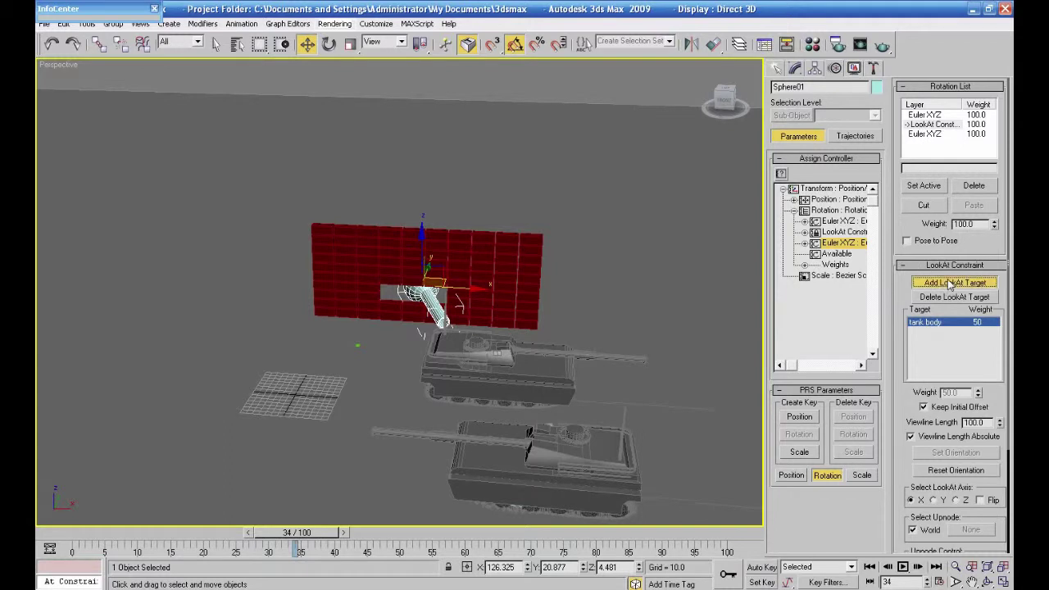
{"action": "left_click", "coordinate": [507, 459]}
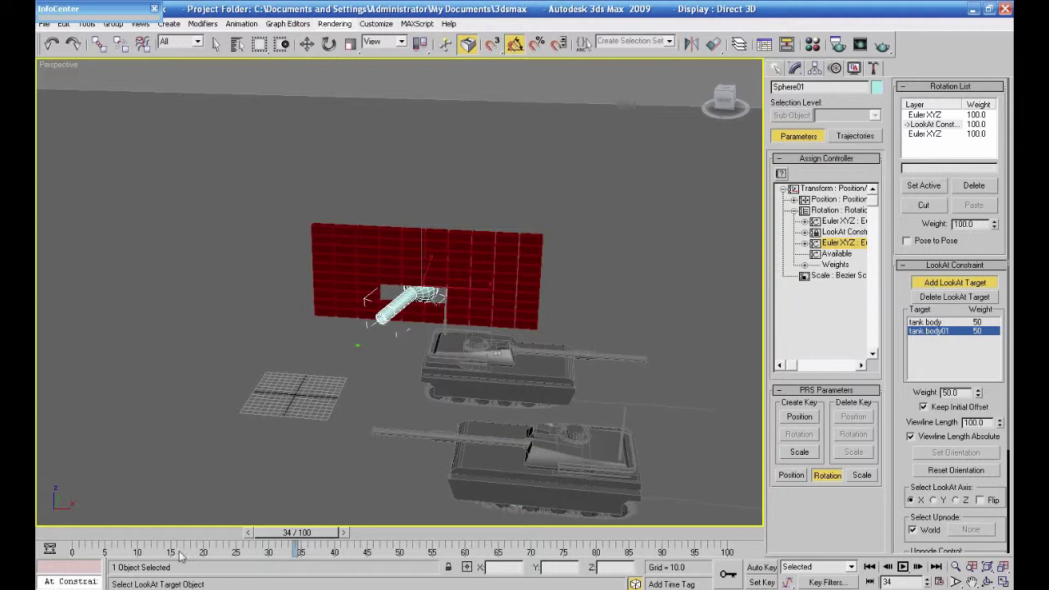
{"action": "left_click_drag", "start_coordinate": [303, 537], "coordinate": [274, 536]}
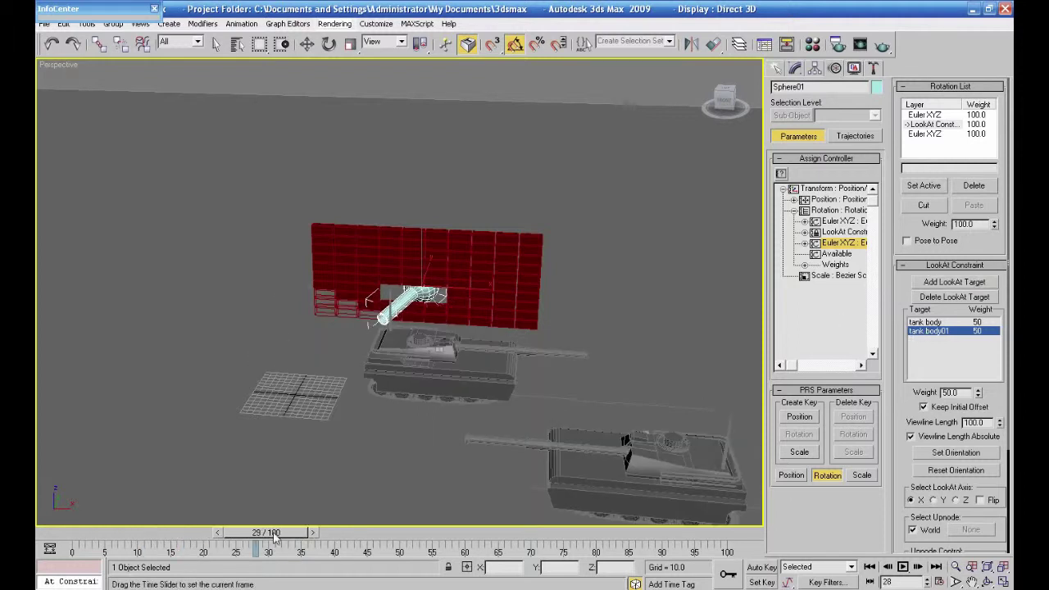
{"action": "left_click", "coordinate": [955, 281]}
Set the LookAt target weights to 100 for tank body and 0 for tank body01.
{"action": "left_click", "coordinate": [924, 322]}
{"action": "double_click", "coordinate": [949, 392]}
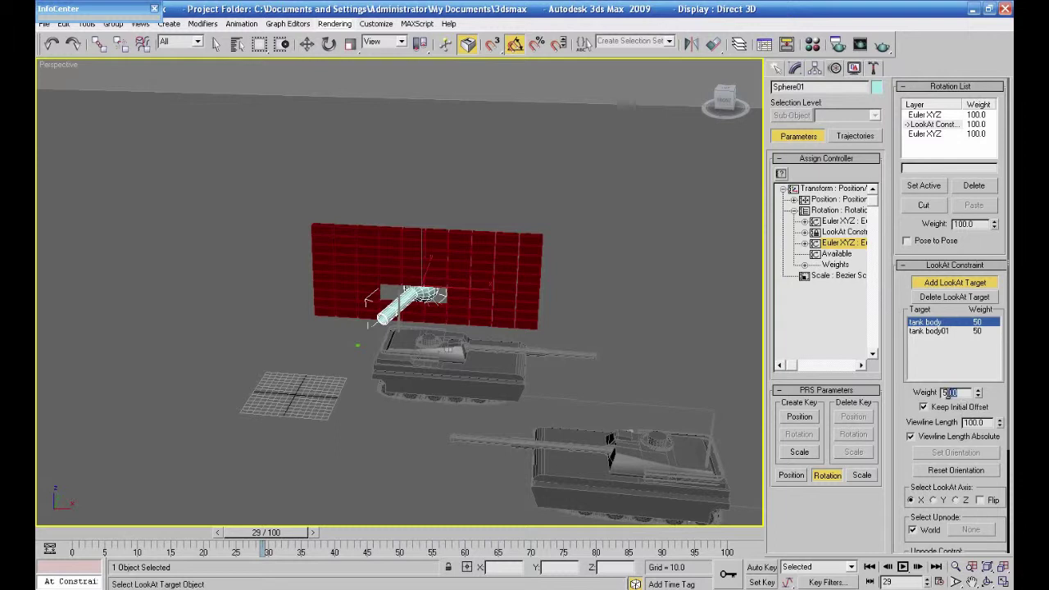
{"action": "type", "text": "100"}
{"action": "key", "text": "Return"}
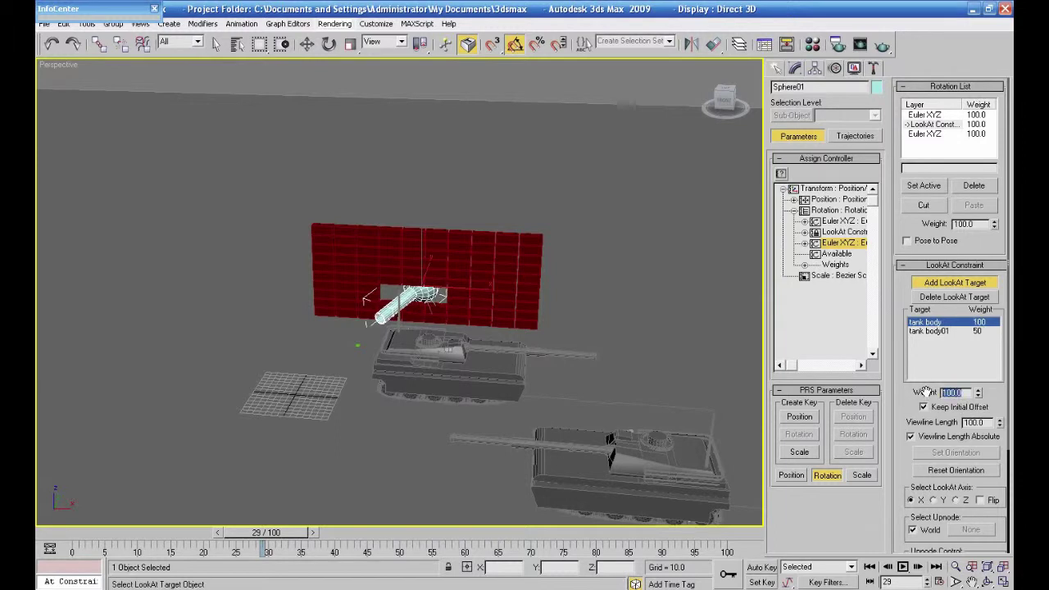
{"action": "left_click", "coordinate": [934, 332]}
{"action": "double_click", "coordinate": [961, 393]}
{"action": "type", "text": "0"}
{"action": "key", "text": "Return"}
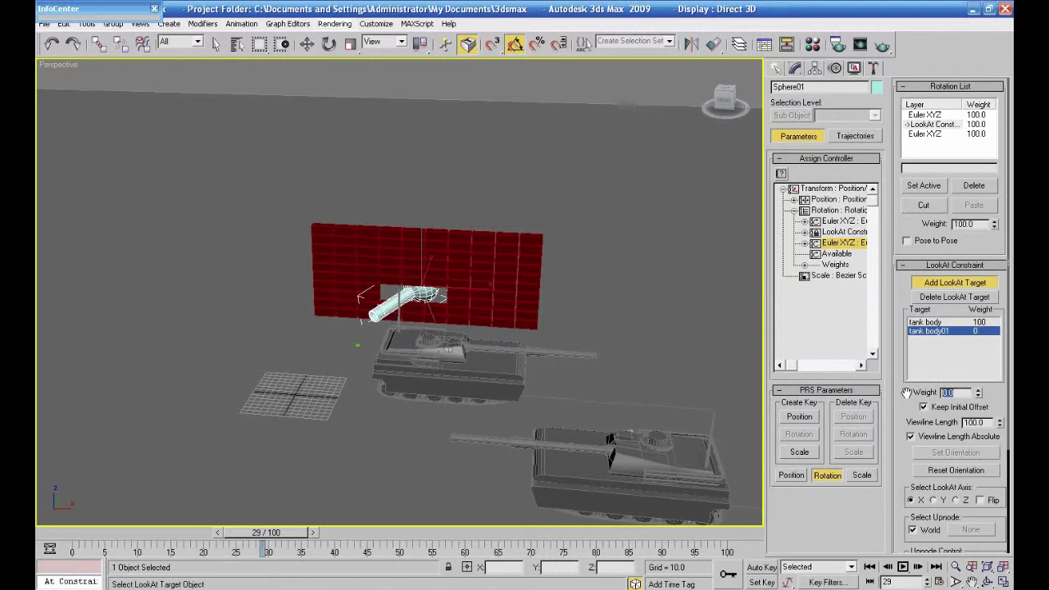
{"action": "left_click", "coordinate": [917, 322]}
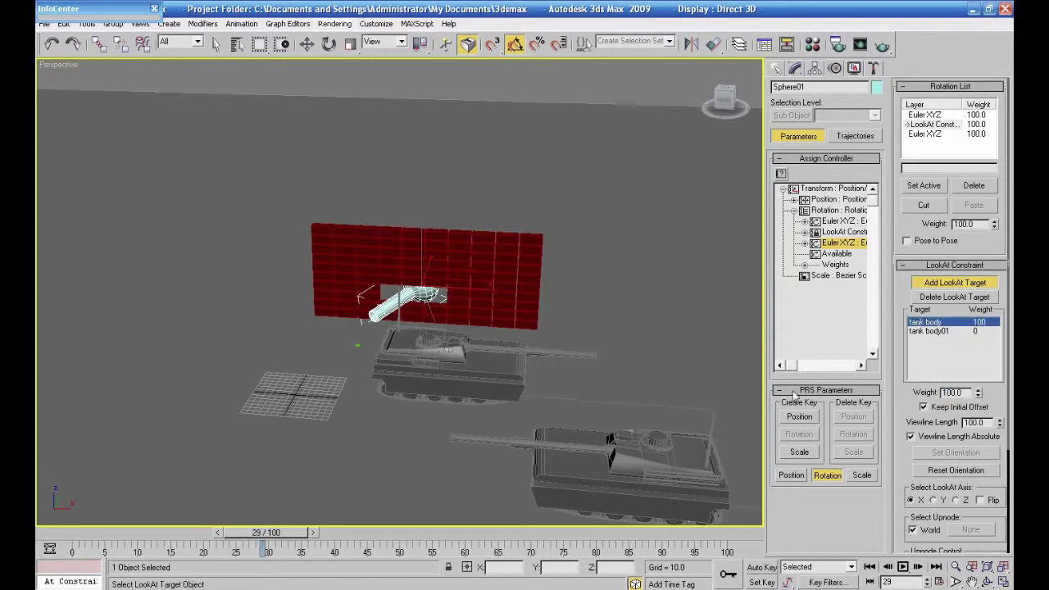
Reactivate the third layer, Euler XYZ, rotate the gun toward the tank body target, and scrub to frame 38 to test the tracking.
{"action": "left_click", "coordinate": [920, 135]}
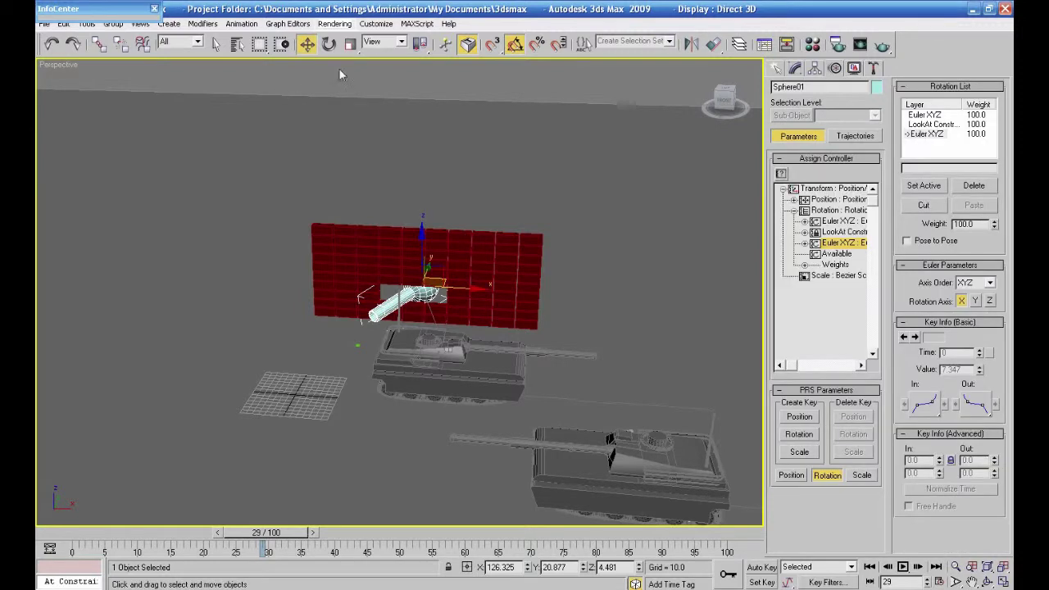
{"action": "left_click", "coordinate": [329, 44]}
{"action": "left_click_drag", "start_coordinate": [428, 308], "coordinate": [455, 321]}
{"action": "left_click_drag", "start_coordinate": [275, 537], "coordinate": [333, 494]}
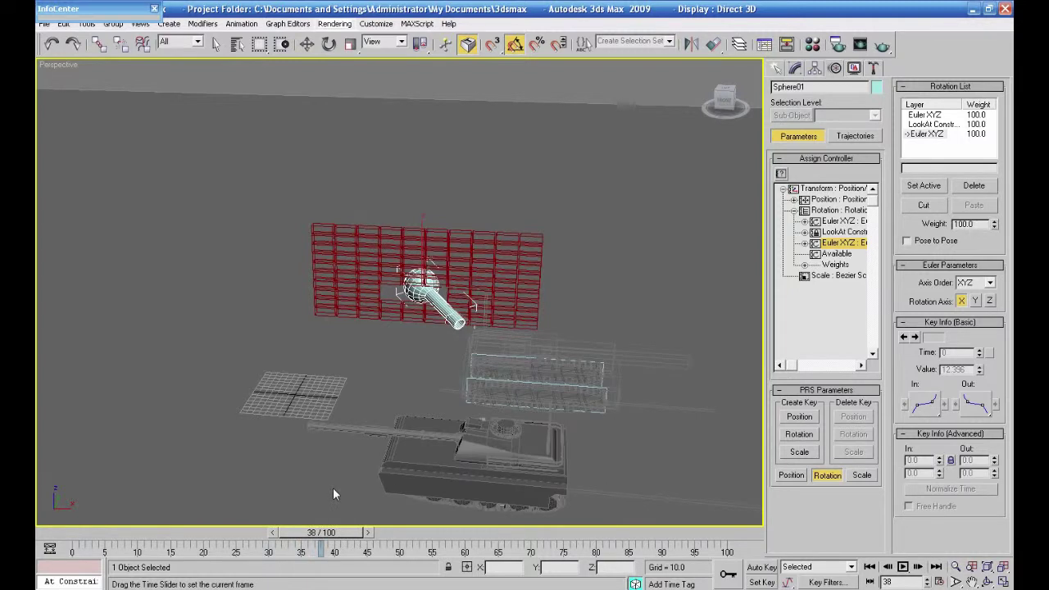
Make the LookAt Constraint layer active in the gun's rotation list and turn on Auto Key at frame 38.
{"action": "left_click_drag", "start_coordinate": [333, 494], "coordinate": [332, 494]}
{"action": "key", "text": "e"}
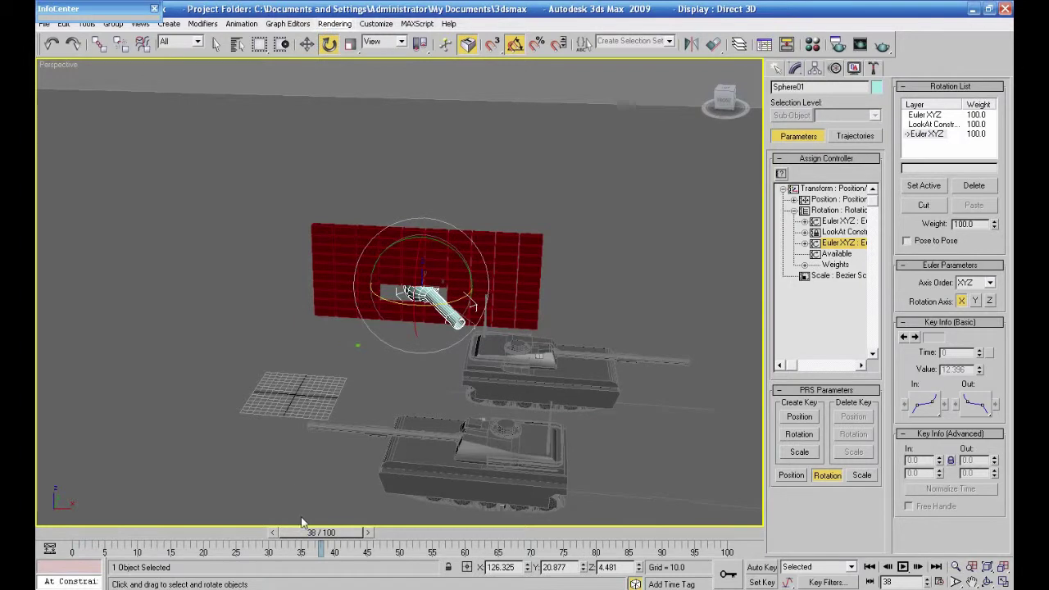
{"action": "left_click", "coordinate": [934, 124]}
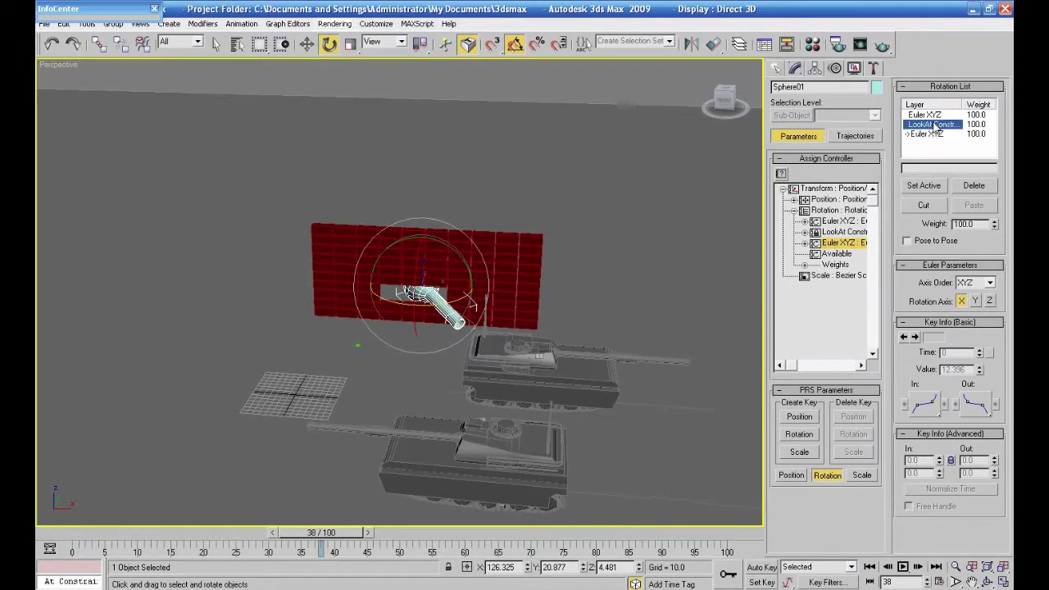
{"action": "double_click", "coordinate": [934, 125]}
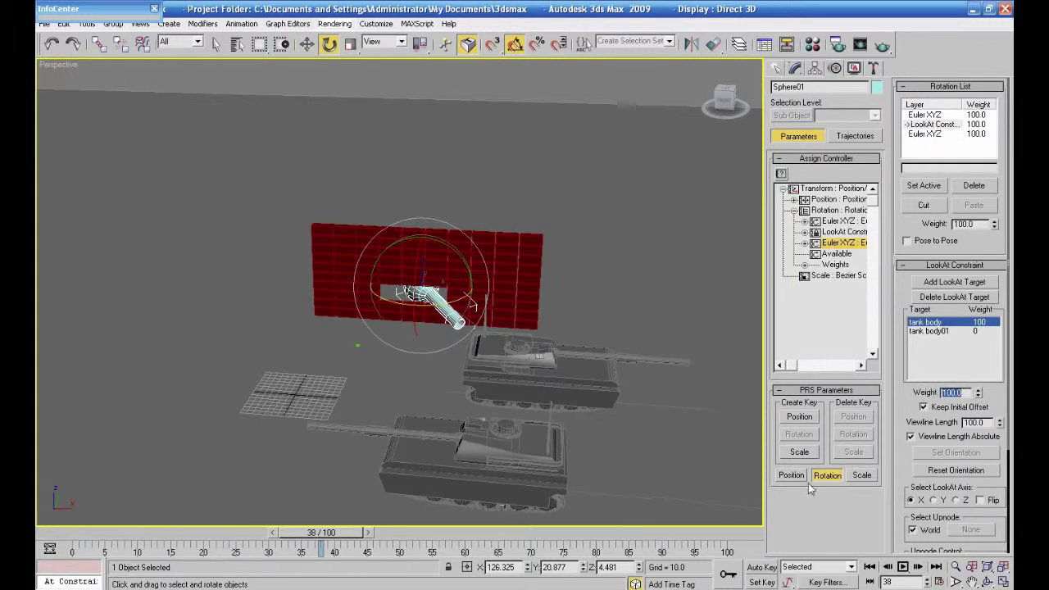
{"action": "left_click", "coordinate": [761, 567]}
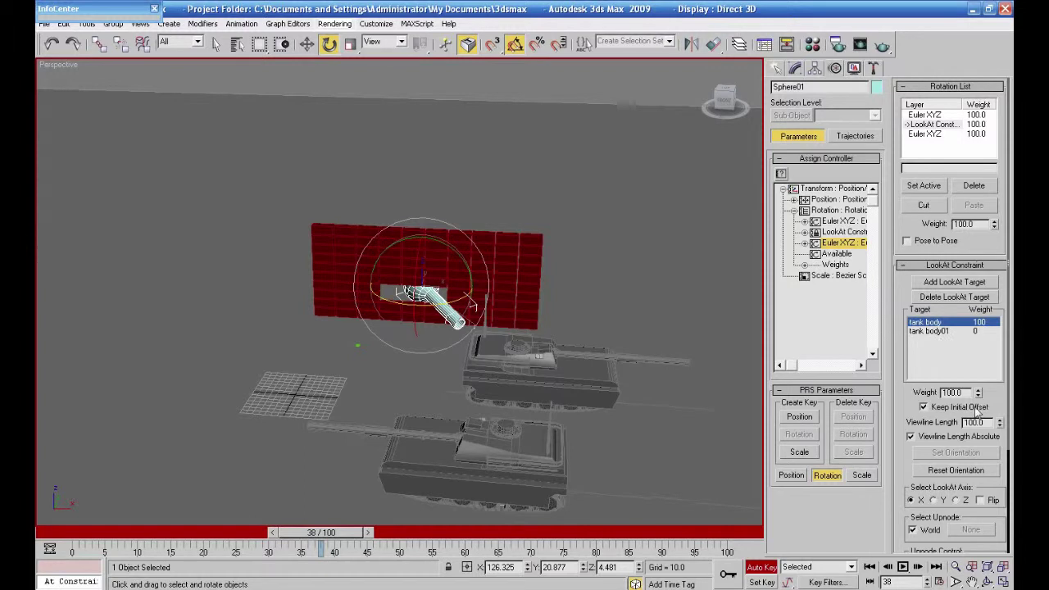
Key the LookAt weights at frame 38 with tank body at 100 and tank body01 at 0, and advance to frame 40.
{"action": "left_click_drag", "start_coordinate": [977, 399], "coordinate": [969, 385]}
{"action": "left_click", "coordinate": [930, 331]}
{"action": "left_click", "coordinate": [977, 390]}
{"action": "left_click", "coordinate": [977, 397]}
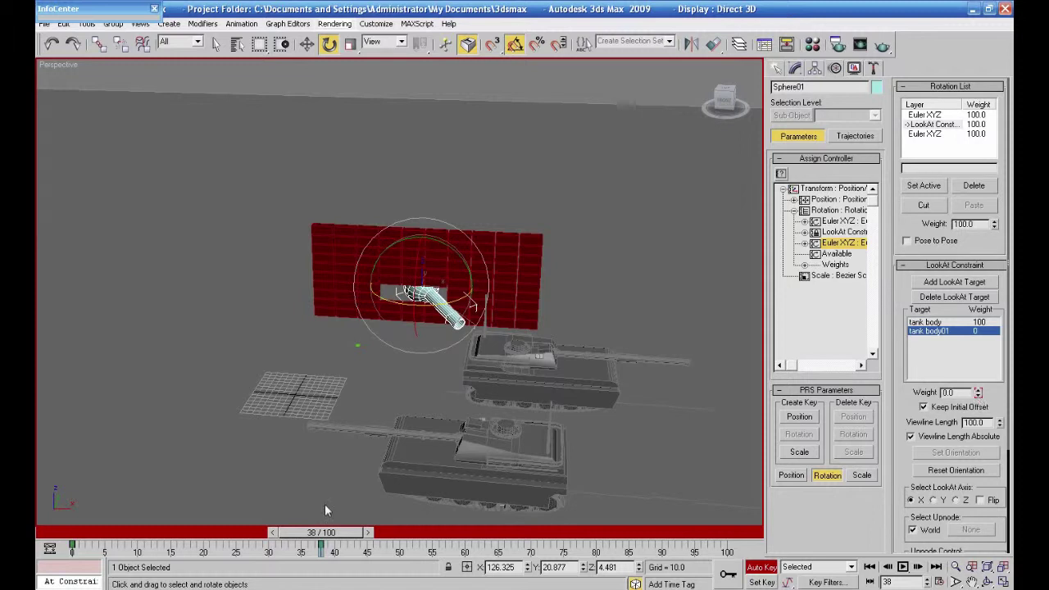
{"action": "left_click_drag", "start_coordinate": [364, 532], "coordinate": [377, 532]}
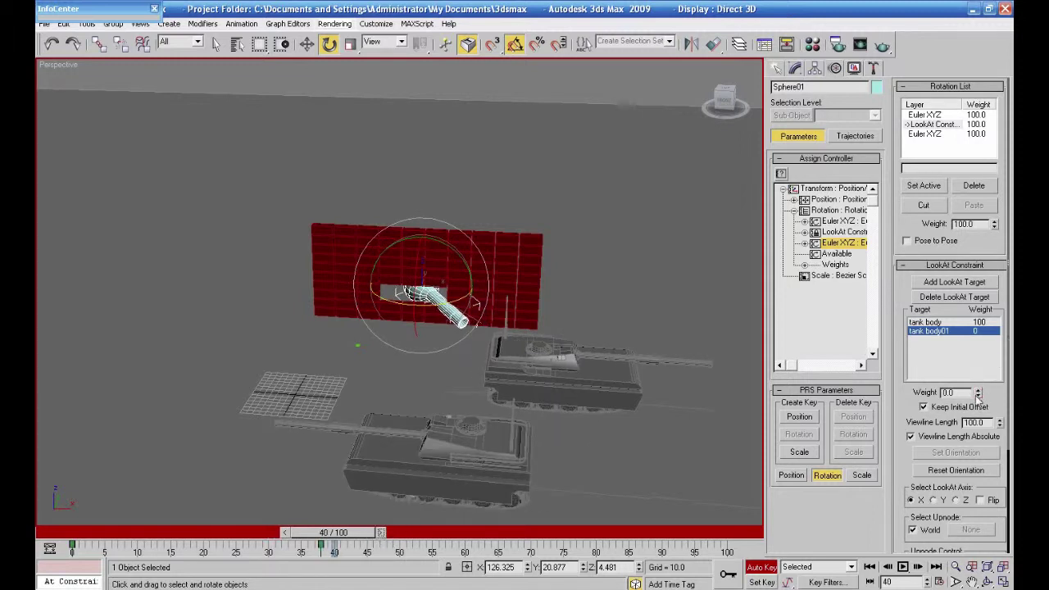
At frame 40, set the LookAt target weights to 100 for tank body01 and 0 for tank body.
{"action": "mouse_move", "coordinate": [978, 397]}
{"action": "left_mouse_down"}
{"action": "mouse_move", "coordinate": [976, 329]}
{"action": "mouse_move", "coordinate": [978, 393]}
{"action": "left_mouse_up"}
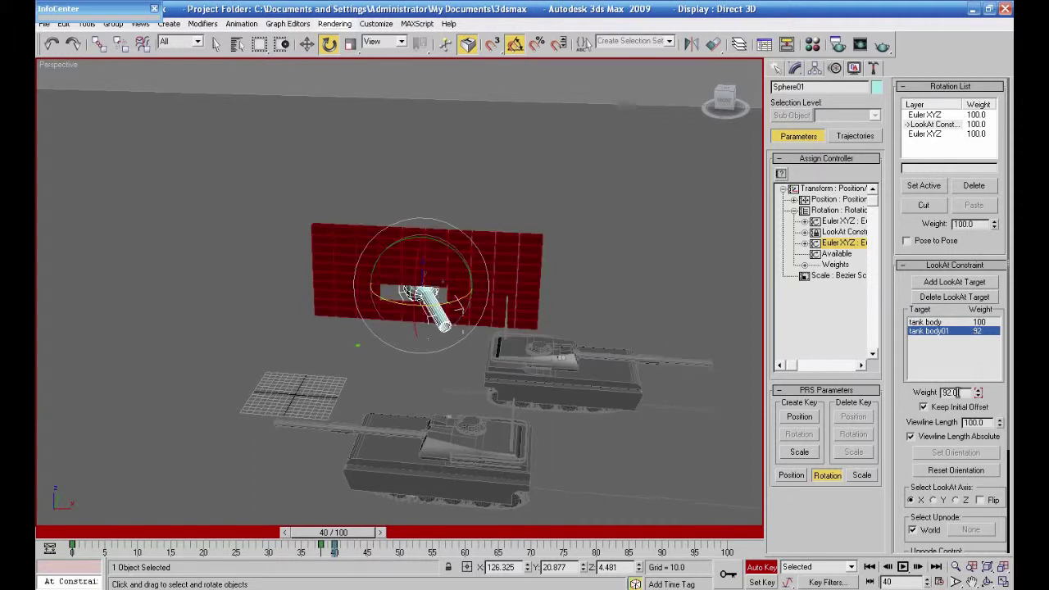
{"action": "key", "text": "Return"}
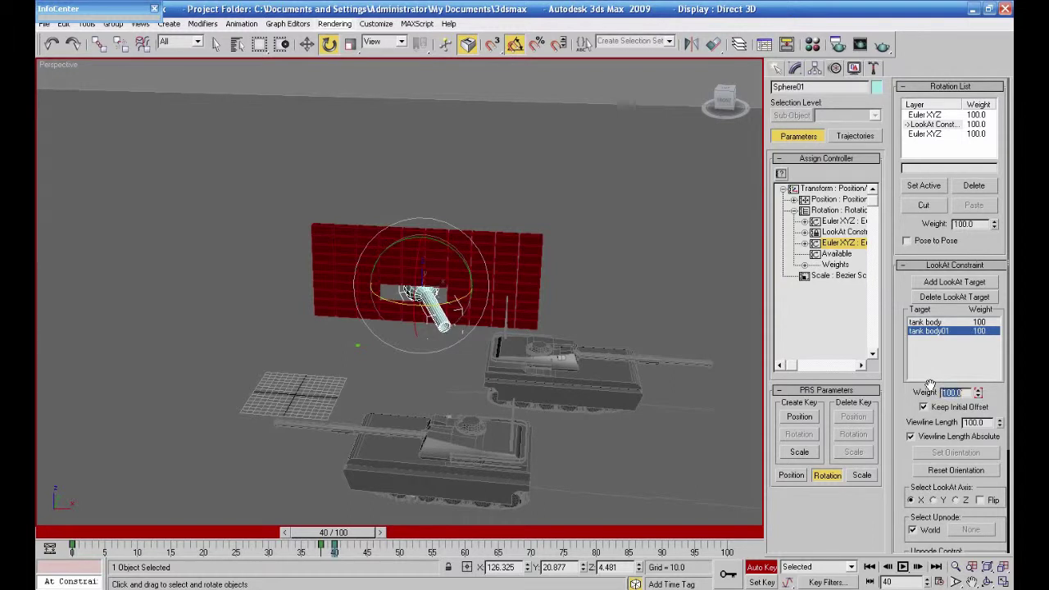
{"action": "left_click", "coordinate": [947, 322]}
{"action": "double_click", "coordinate": [967, 392]}
{"action": "type", "text": "0"}
{"action": "key", "text": "Return"}
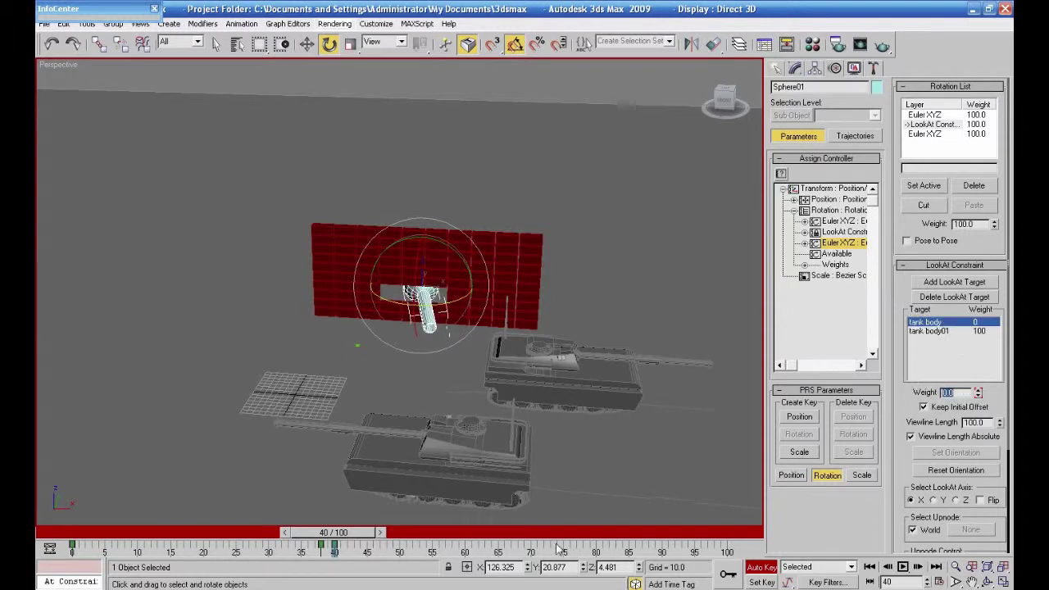
Turn off Auto Key and scrub the animation, ending at frame 38, to examine how the gun switches targets.
{"action": "left_click", "coordinate": [760, 566]}
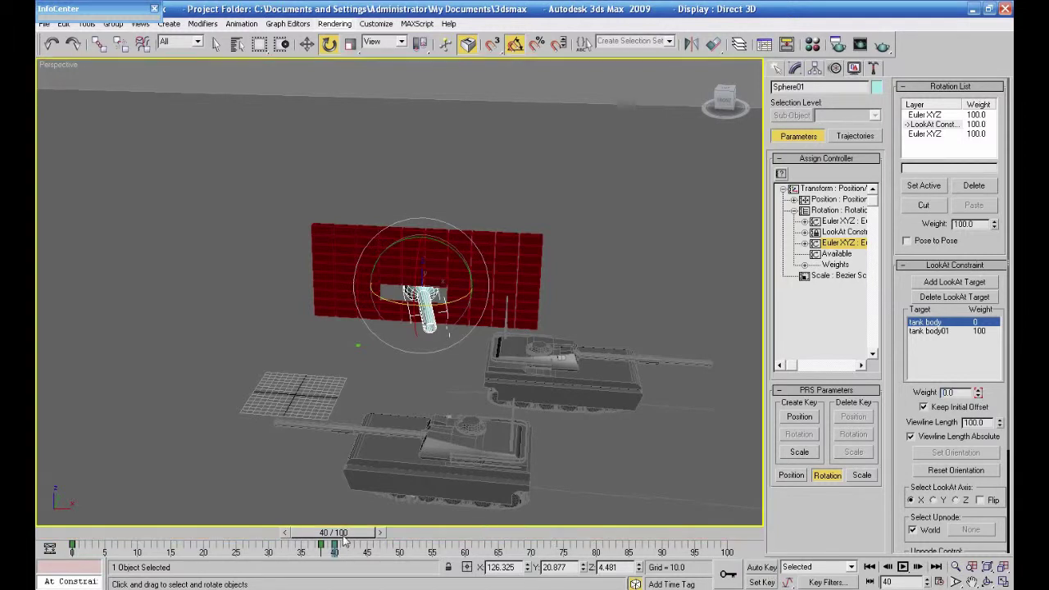
{"action": "left_click_drag", "start_coordinate": [337, 534], "coordinate": [373, 465]}
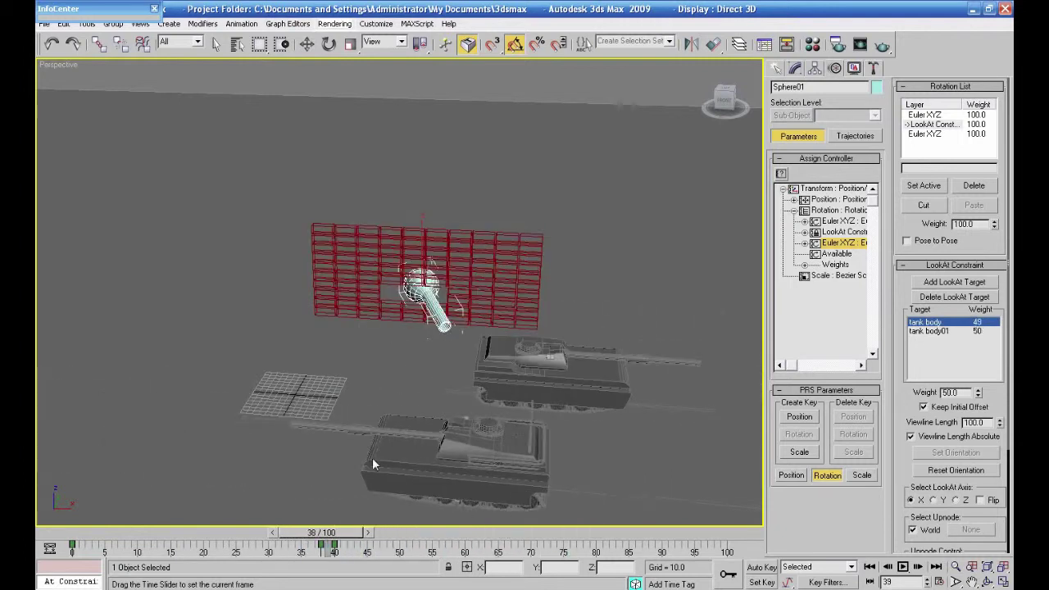
{"action": "key", "text": "e"}
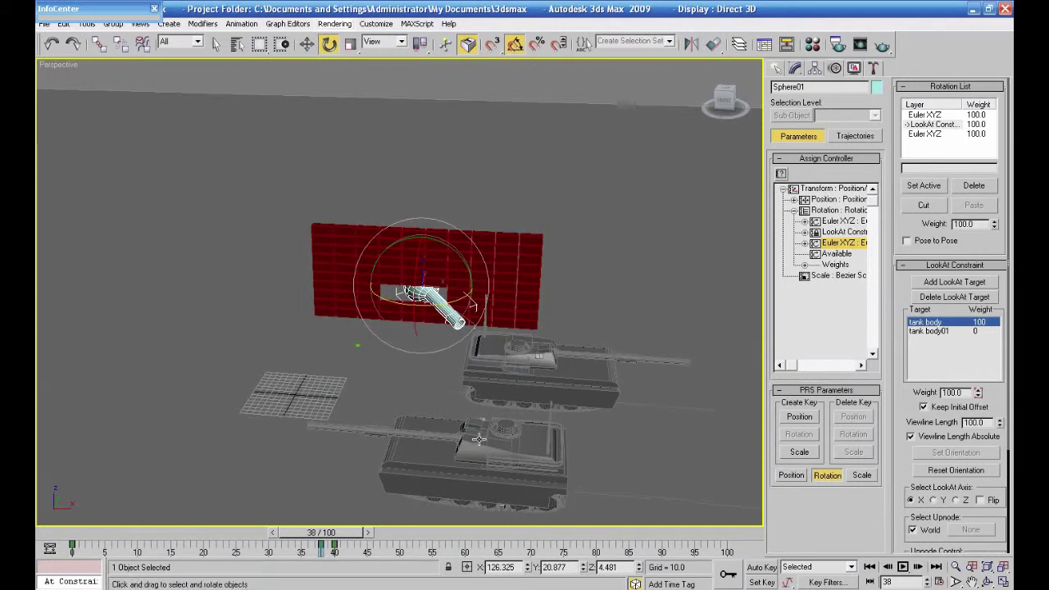
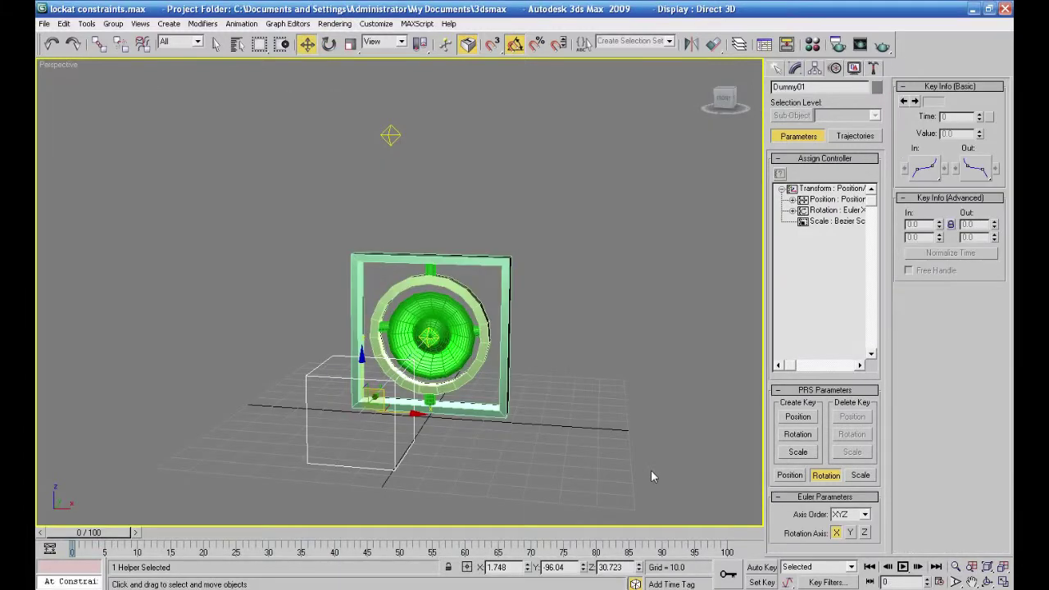
In the lockat constraints scene, move the dummy above the square frame and back down to test the dish's tracking.
{"action": "scroll", "coordinate": [650, 469], "scroll_direction": "down", "scroll_amount": 2}
{"action": "scroll", "coordinate": [617, 474], "scroll_direction": "up", "scroll_amount": 2}
{"action": "middle_click_drag", "start_coordinate": [618, 476], "coordinate": [481, 418], "text": "alt"}
{"action": "middle_click_drag", "start_coordinate": [566, 429], "coordinate": [626, 451], "text": "alt"}
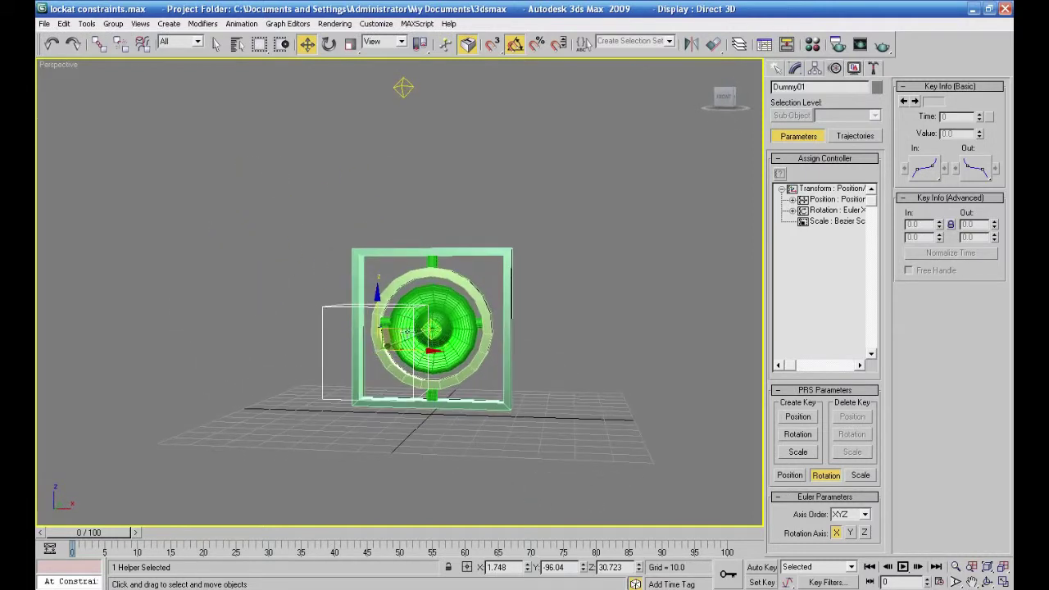
{"action": "left_click_drag", "start_coordinate": [397, 333], "coordinate": [471, 12]}
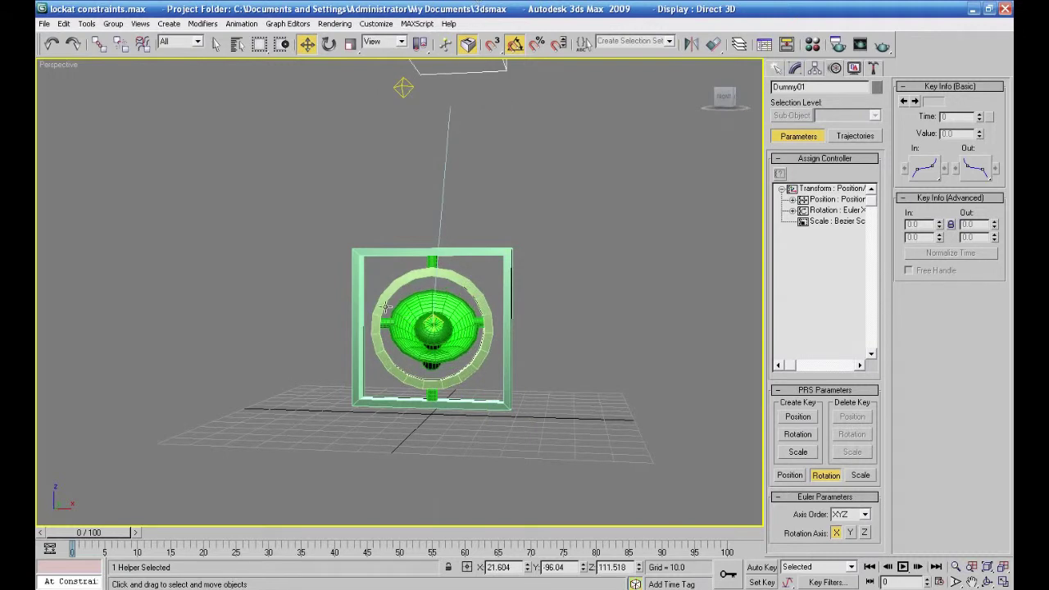
{"action": "scroll", "coordinate": [550, 274], "scroll_direction": "down", "scroll_amount": 3}
{"action": "left_click_drag", "start_coordinate": [479, 137], "coordinate": [486, 236]}
{"action": "left_click_drag", "start_coordinate": [439, 109], "coordinate": [373, 316]}
{"action": "middle_click_drag", "start_coordinate": [373, 316], "coordinate": [286, 353], "text": "alt"}
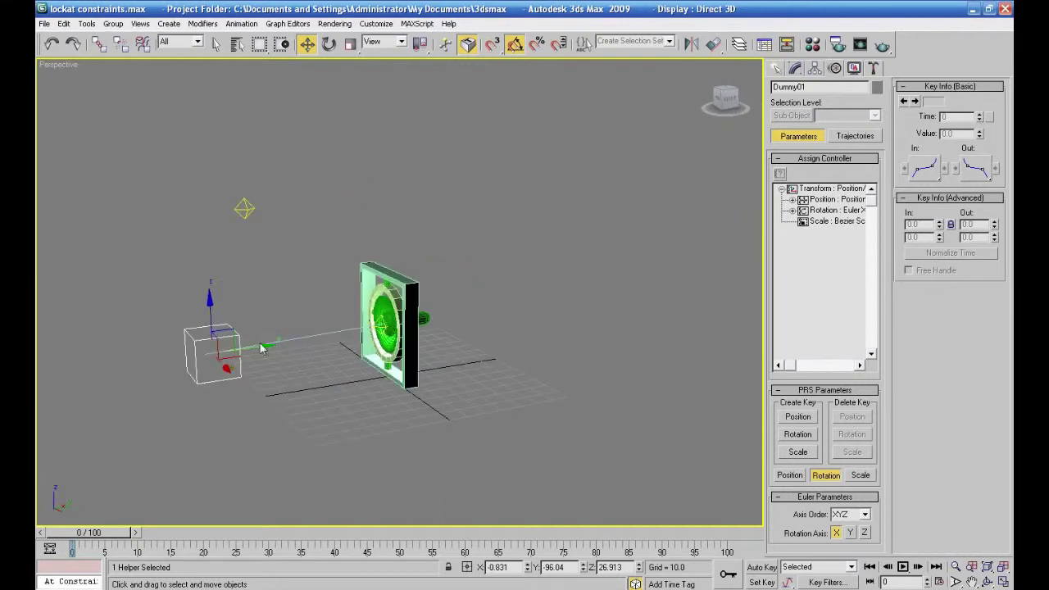
Move the dummy sideways and lower in front of the square frame, and select the ring and the inner dish.
{"action": "mouse_move", "coordinate": [267, 346]}
{"action": "left_mouse_down"}
{"action": "mouse_move", "coordinate": [626, 302]}
{"action": "mouse_move", "coordinate": [426, 361]}
{"action": "mouse_move", "coordinate": [271, 346]}
{"action": "left_mouse_up"}
{"action": "middle_click_drag", "start_coordinate": [343, 376], "coordinate": [385, 393], "text": "alt"}
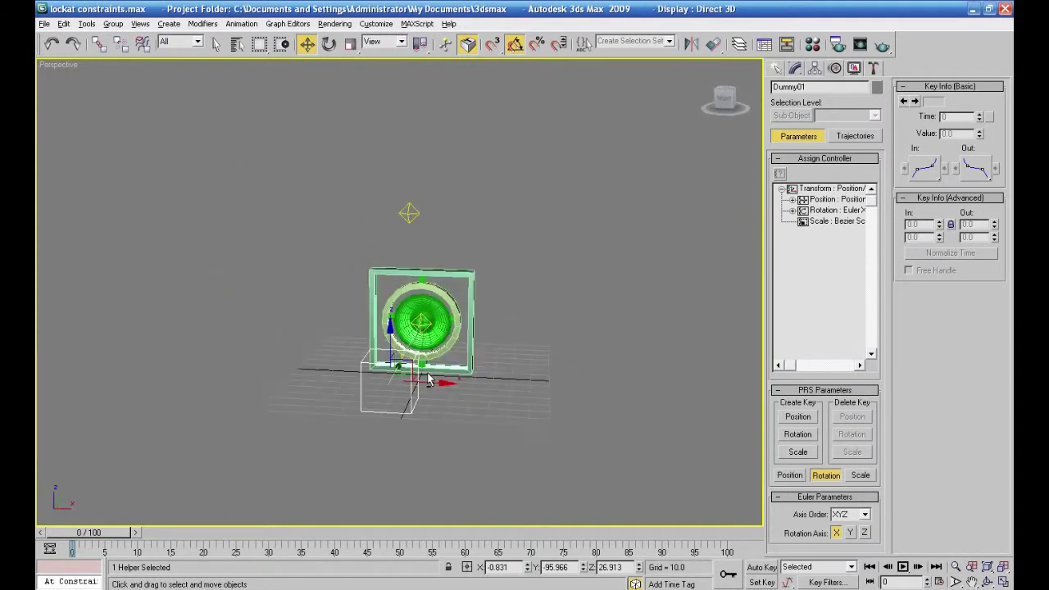
{"action": "left_click_drag", "start_coordinate": [401, 385], "coordinate": [320, 398]}
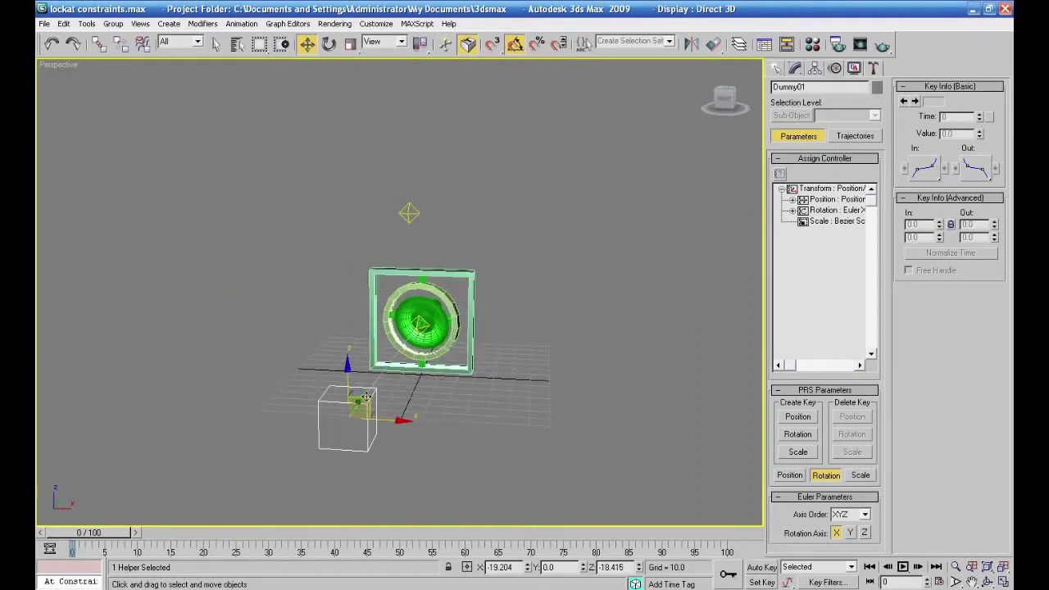
{"action": "scroll", "coordinate": [449, 421], "scroll_direction": "up", "scroll_amount": 2}
{"action": "middle_click_drag", "start_coordinate": [442, 423], "coordinate": [412, 418], "text": "alt"}
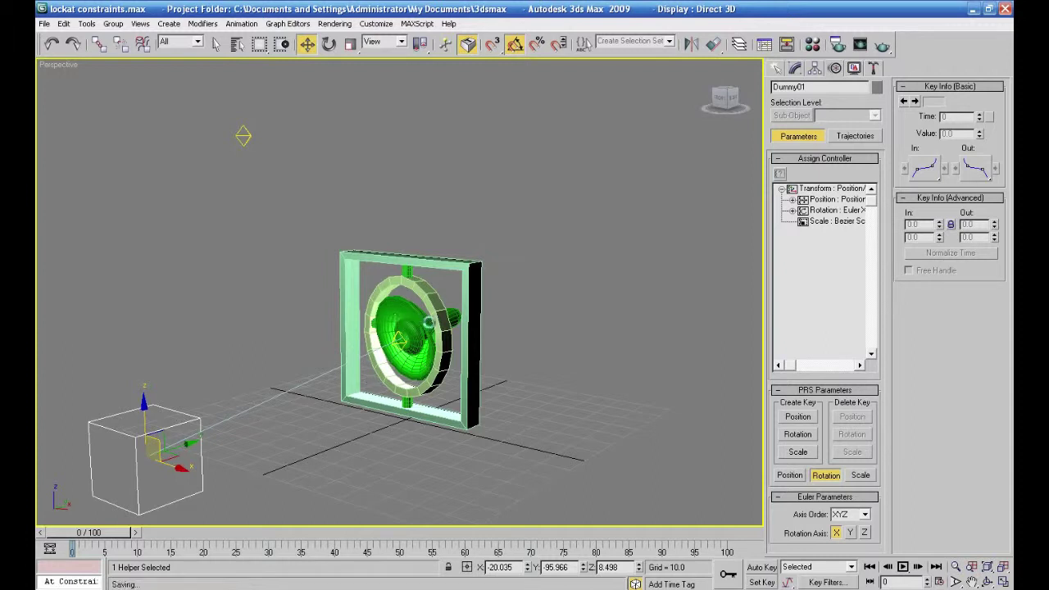
{"action": "left_click", "coordinate": [427, 298]}
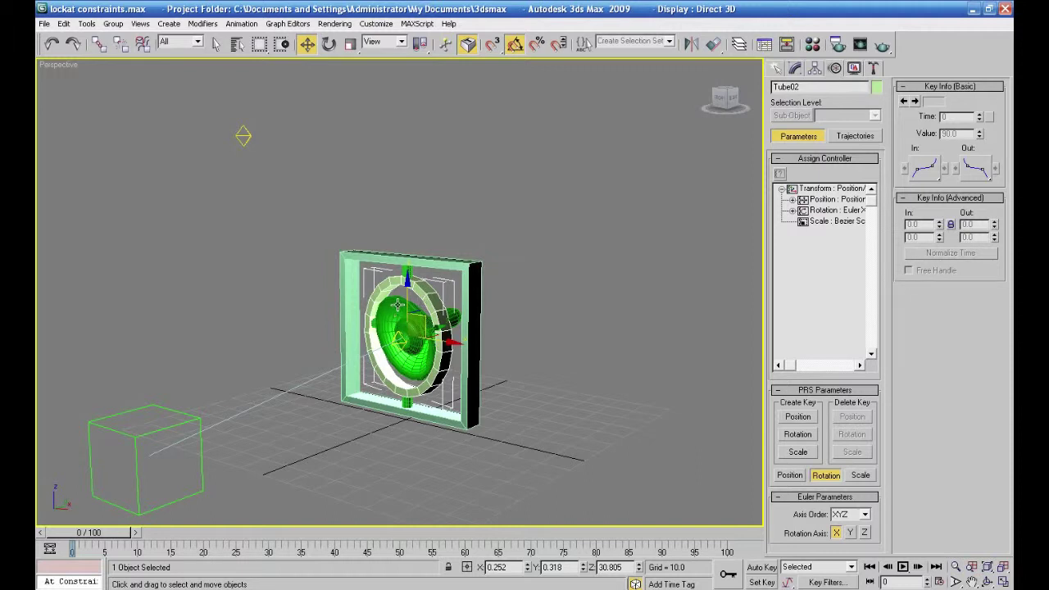
{"action": "left_click", "coordinate": [396, 304]}
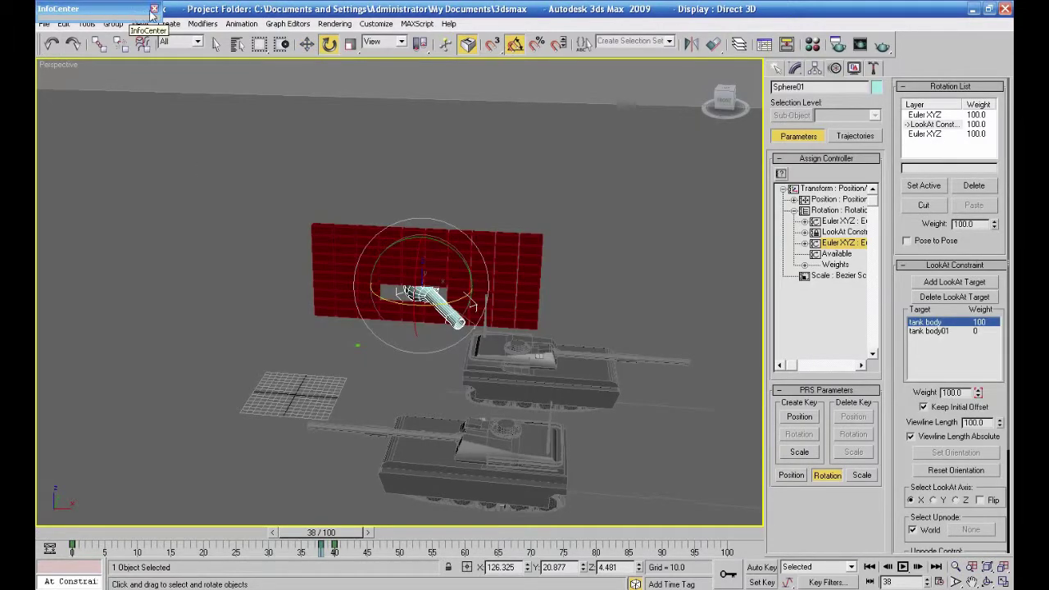
Replace the tank scene with a new empty one using New All, without saving changes, and show all four viewports.
{"action": "left_click", "coordinate": [46, 23]}
{"action": "left_click", "coordinate": [52, 38]}
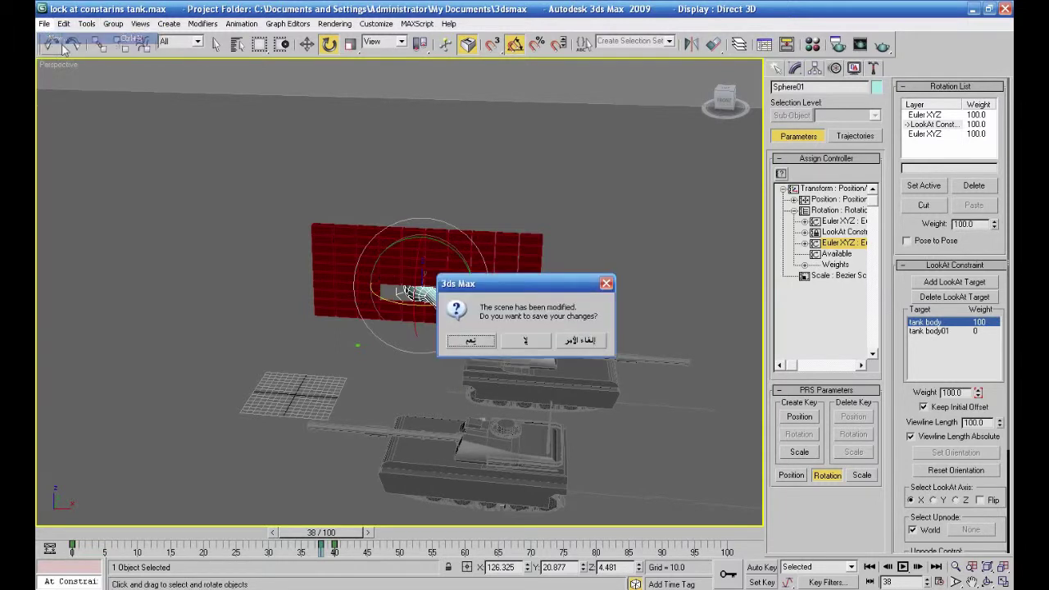
{"action": "left_click", "coordinate": [518, 345]}
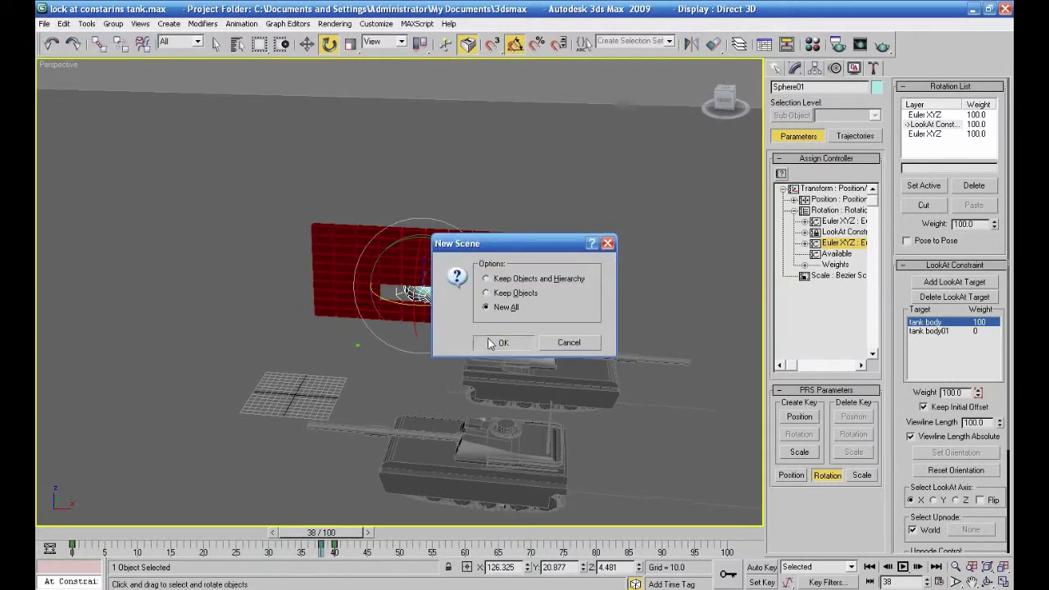
{"action": "left_click", "coordinate": [496, 340]}
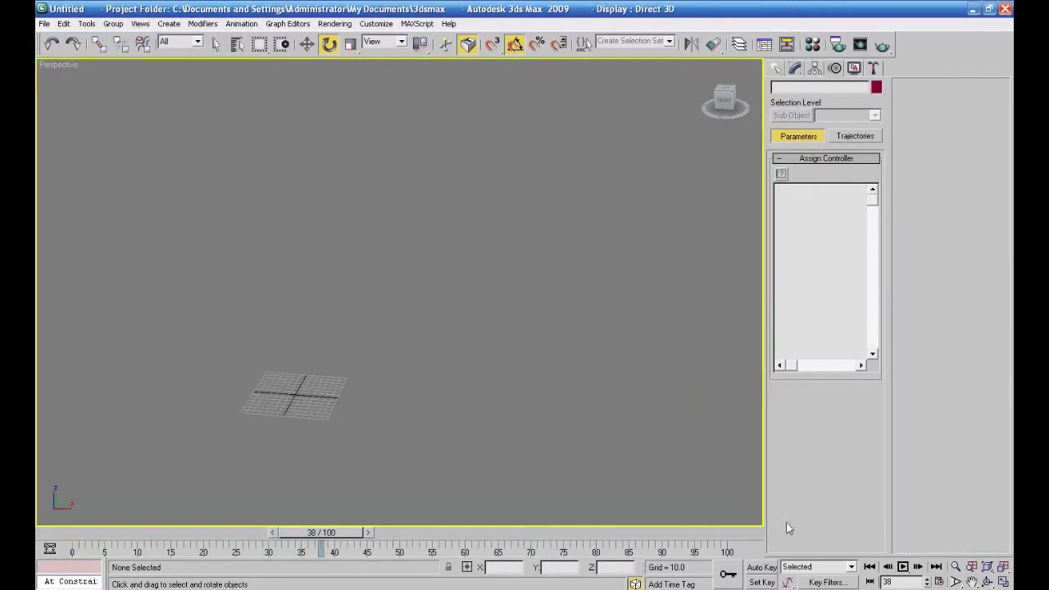
{"action": "left_click", "coordinate": [1002, 569]}
{"action": "left_click", "coordinate": [237, 200]}
{"action": "key", "text": "t"}
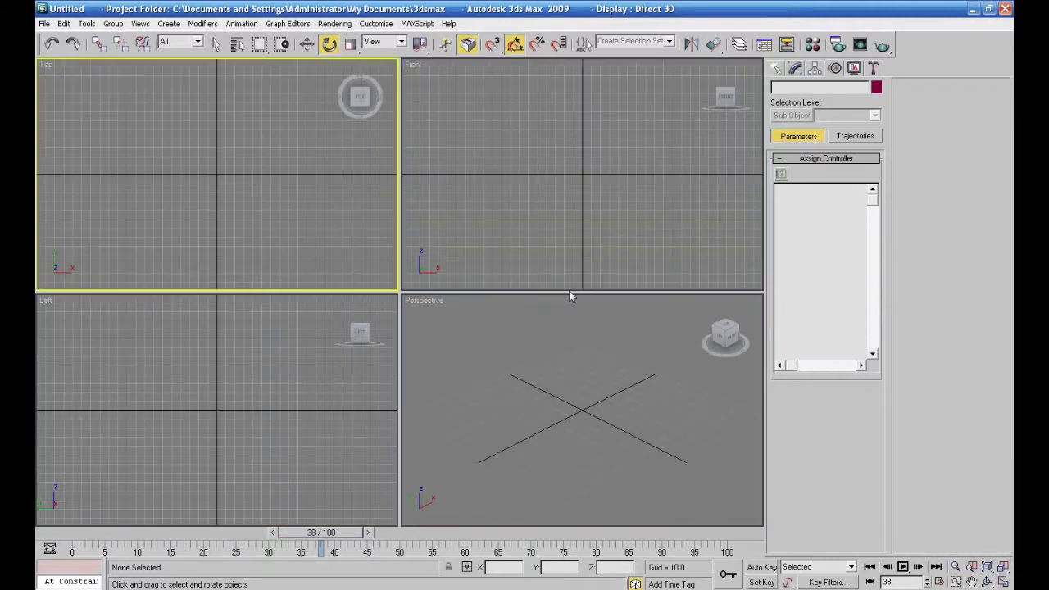
{"action": "left_click", "coordinate": [777, 70]}
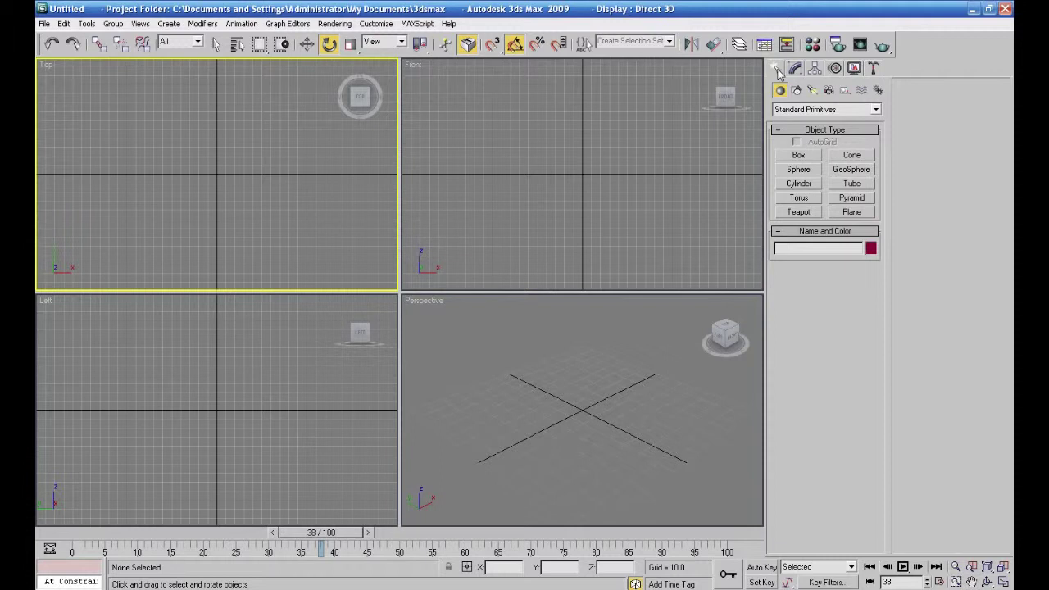
{"action": "left_click", "coordinate": [869, 185]}
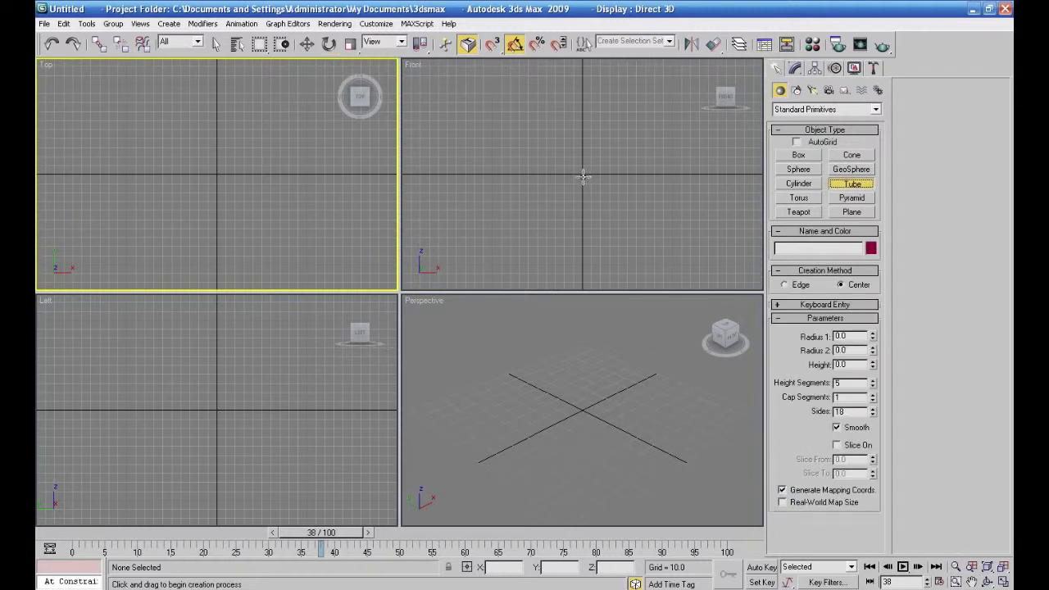
{"action": "left_click_drag", "start_coordinate": [581, 174], "coordinate": [628, 175]}
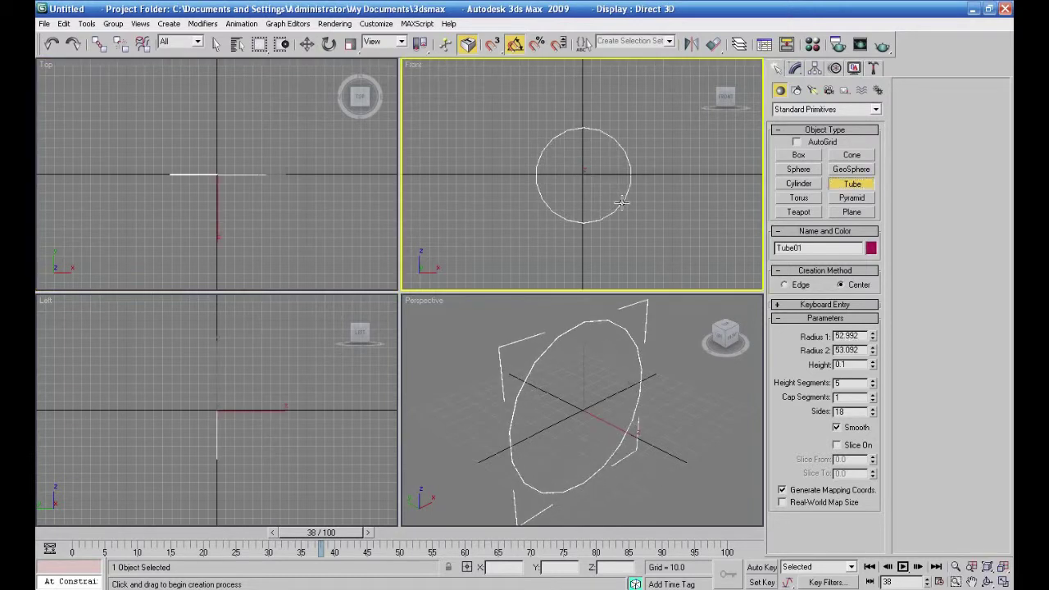
{"action": "left_click", "coordinate": [628, 174]}
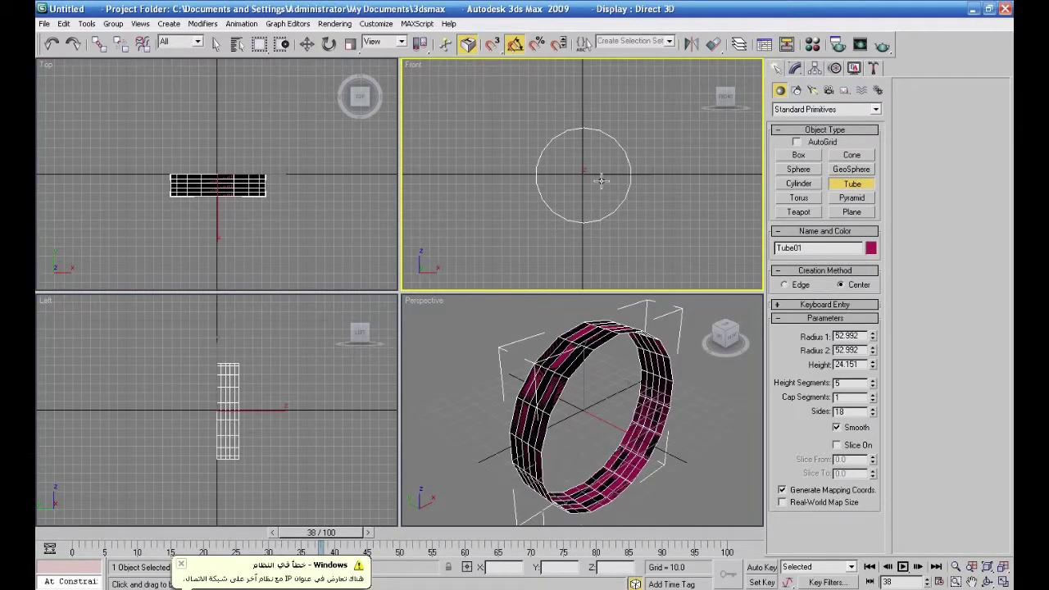
{"action": "left_click", "coordinate": [597, 174]}
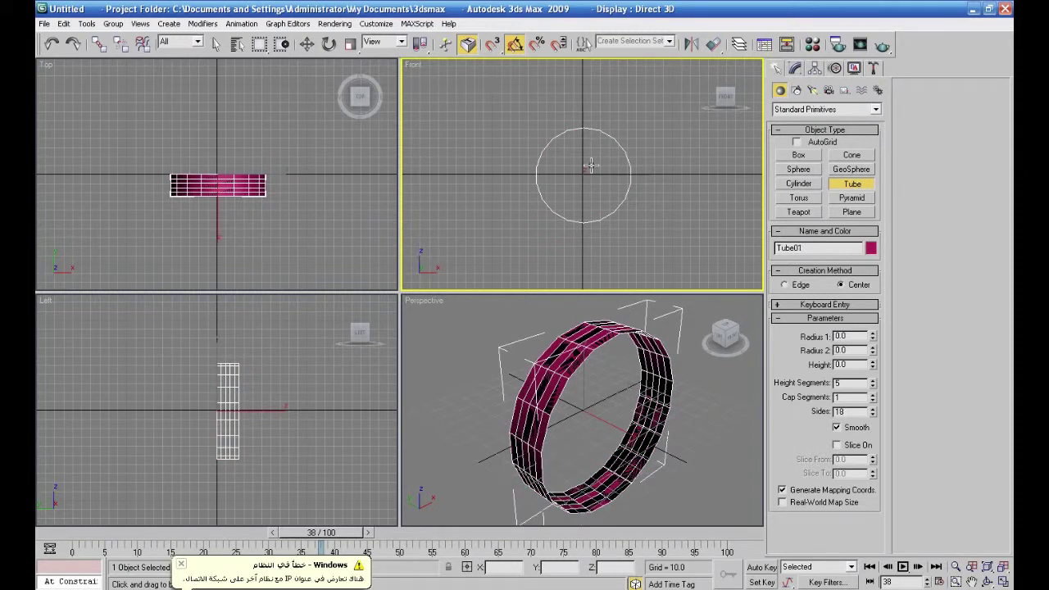
{"action": "key", "text": "ctrl+z"}
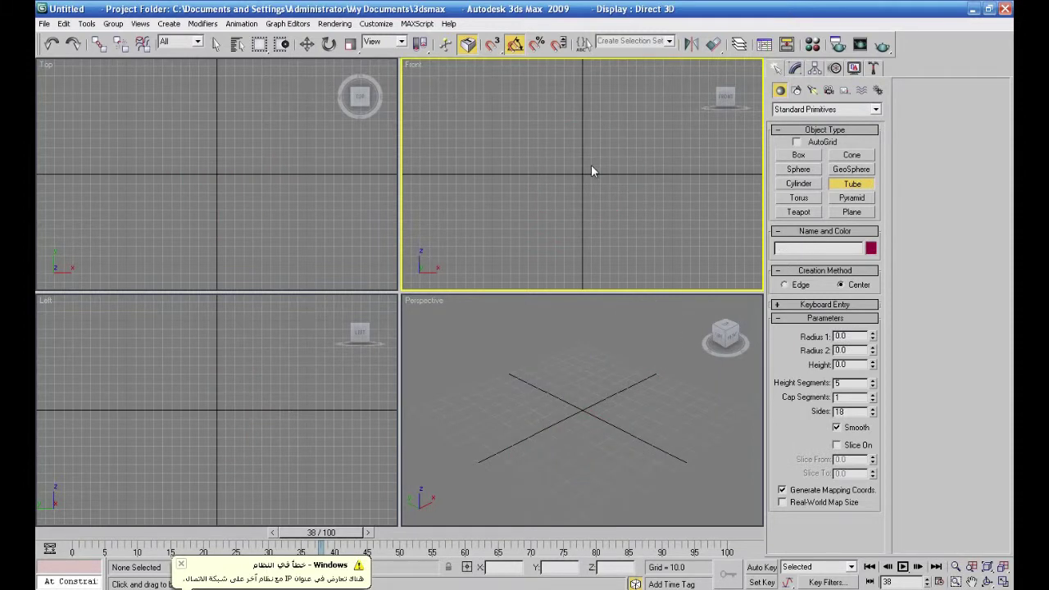
Create a tube at the origin in the Front view, with radii of about 35.6 and 27.5 and height about 17.4.
{"action": "left_click", "coordinate": [849, 186]}
{"action": "left_click_drag", "start_coordinate": [581, 173], "coordinate": [611, 175]}
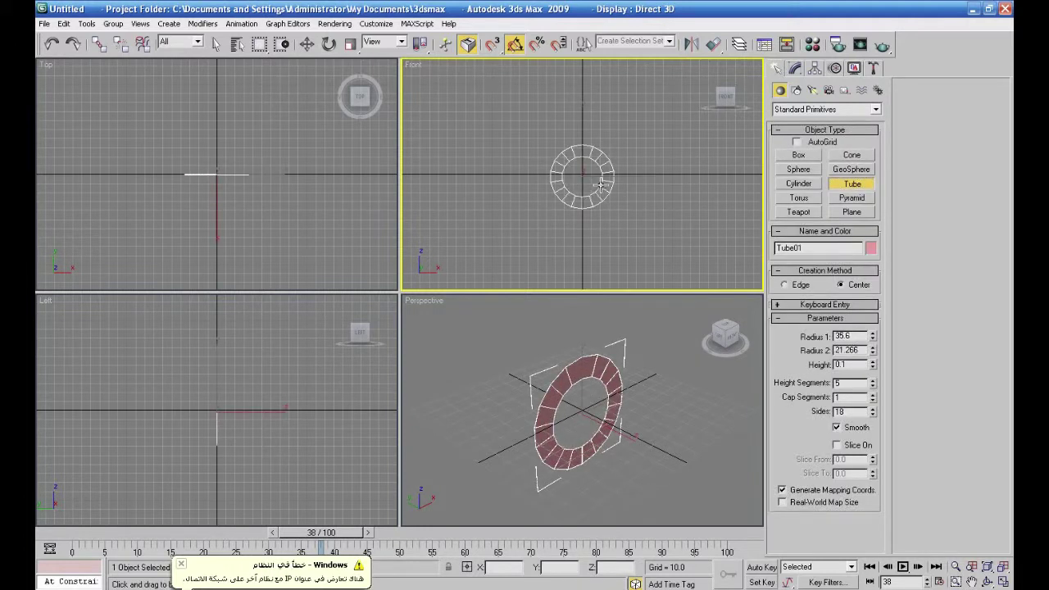
{"action": "left_click", "coordinate": [603, 185]}
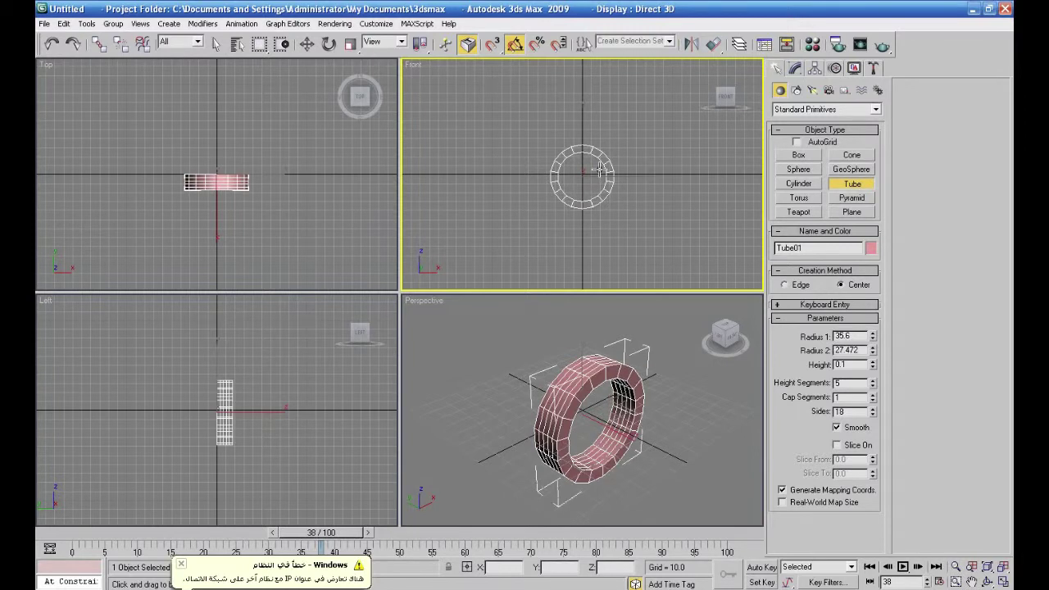
{"action": "left_click", "coordinate": [600, 170]}
Set the tube to 1 height segment and 4 sides with smoothing off, and view it from the front in perspective.
{"action": "double_click", "coordinate": [843, 383]}
{"action": "type", "text": "1"}
{"action": "key", "text": "Return"}
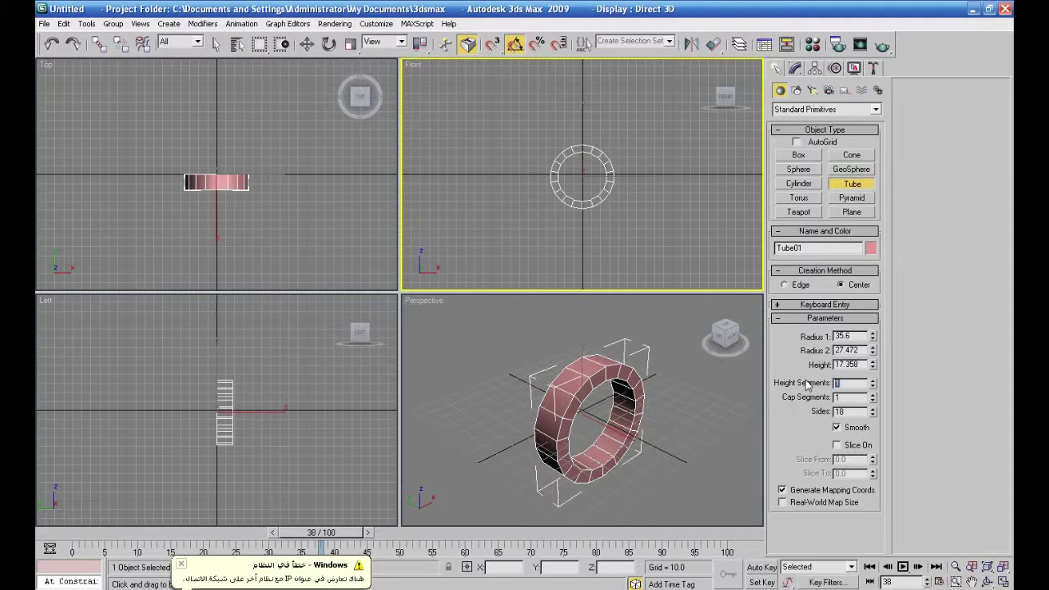
{"action": "left_click_drag", "start_coordinate": [874, 418], "coordinate": [872, 519]}
{"action": "left_click", "coordinate": [873, 407]}
{"action": "left_click", "coordinate": [836, 427]}
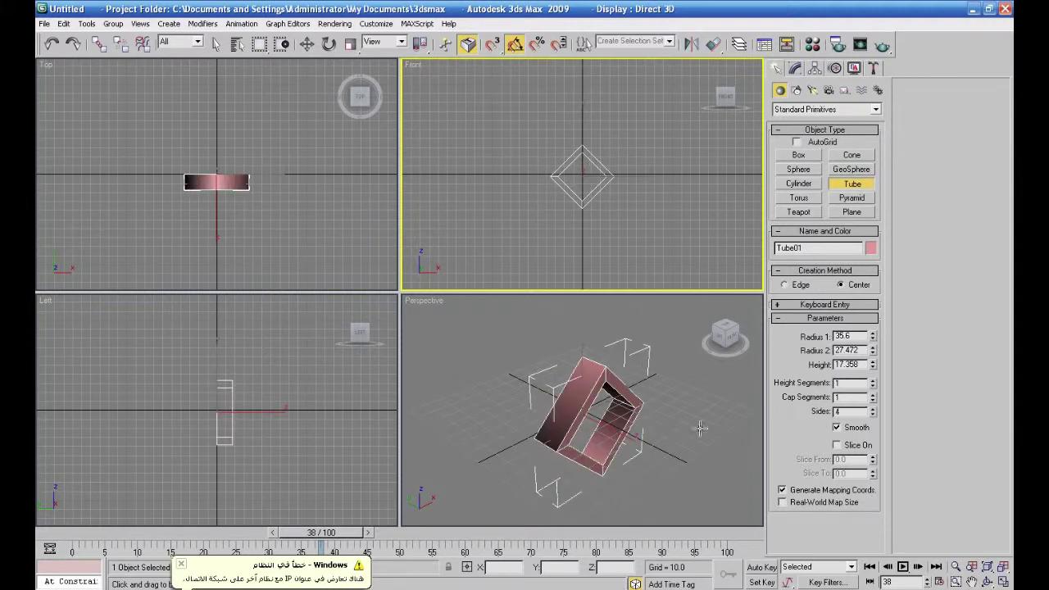
{"action": "left_click", "coordinate": [692, 424]}
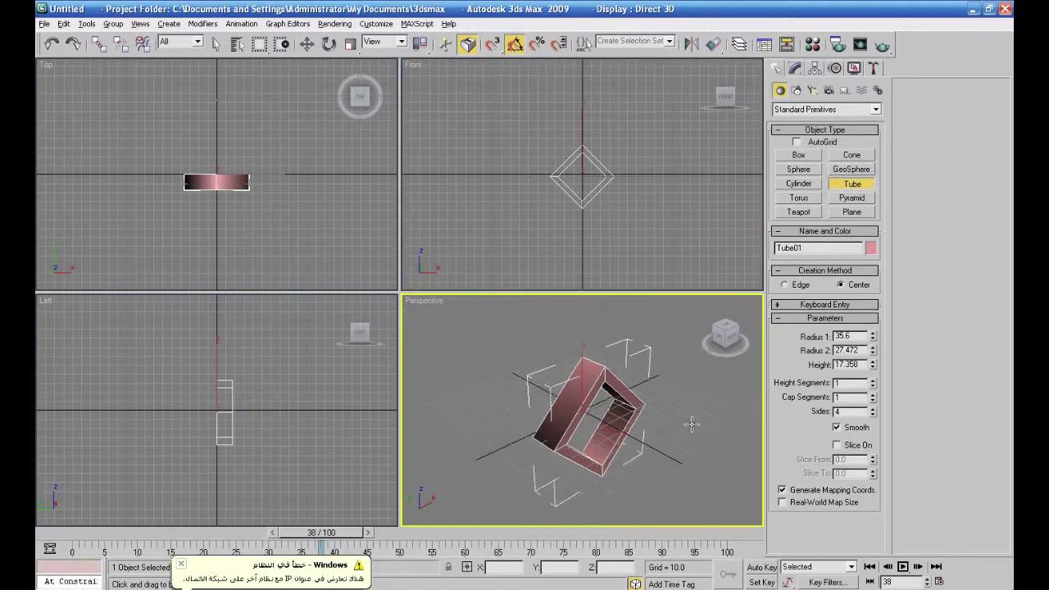
{"action": "left_click", "coordinate": [835, 427]}
{"action": "left_click", "coordinate": [723, 336]}
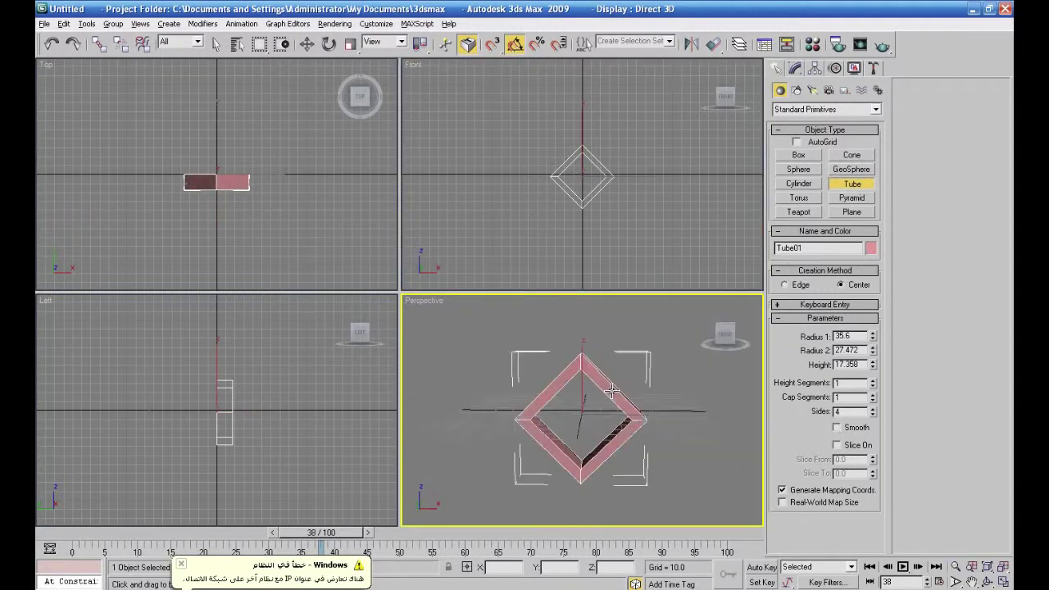
Apply an Edit Poly modifier to the four-sided tube.
{"action": "left_click", "coordinate": [810, 68]}
{"action": "key", "text": "e"}
{"action": "left_click", "coordinate": [876, 105]}
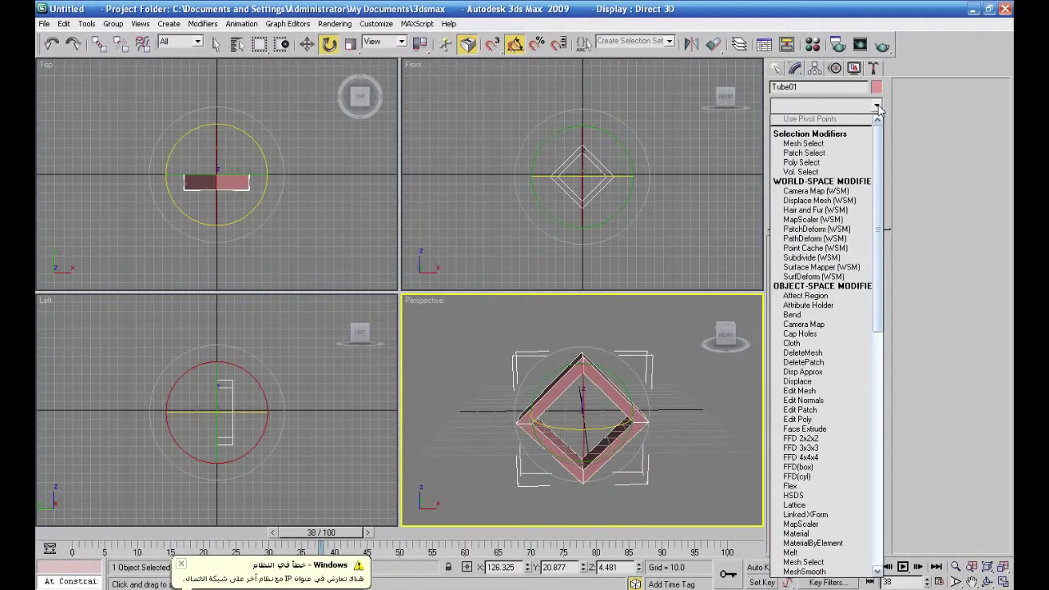
{"action": "scroll", "coordinate": [879, 133], "scroll_direction": "down", "scroll_amount": 1}
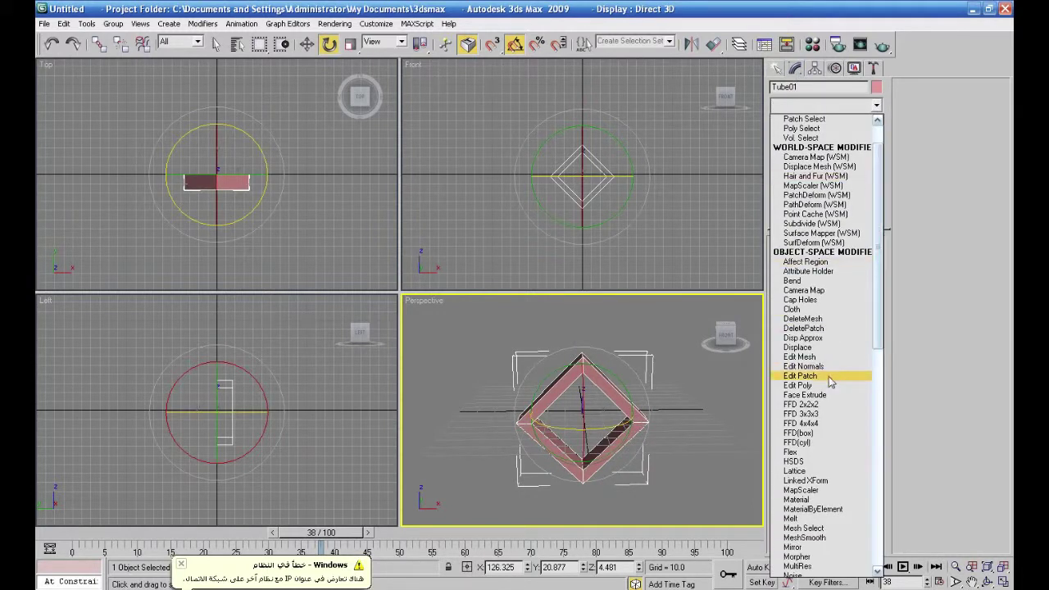
{"action": "left_click", "coordinate": [798, 384]}
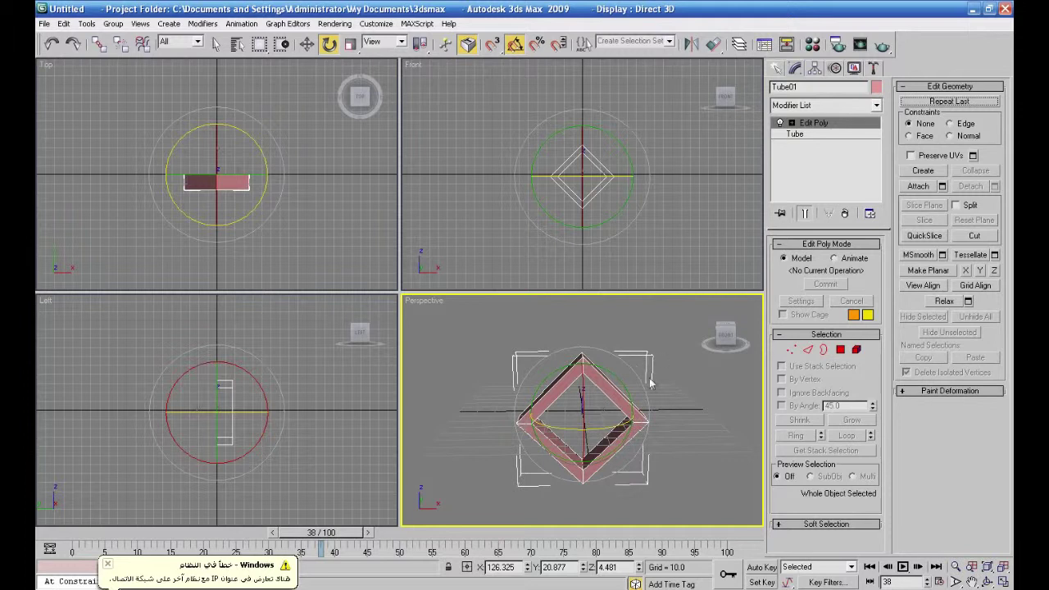
Rotate all the tube's vertices by -45 degrees about Z in the Front view so the frame stands square.
{"action": "left_click", "coordinate": [790, 349]}
{"action": "left_click_drag", "start_coordinate": [634, 119], "coordinate": [529, 195]}
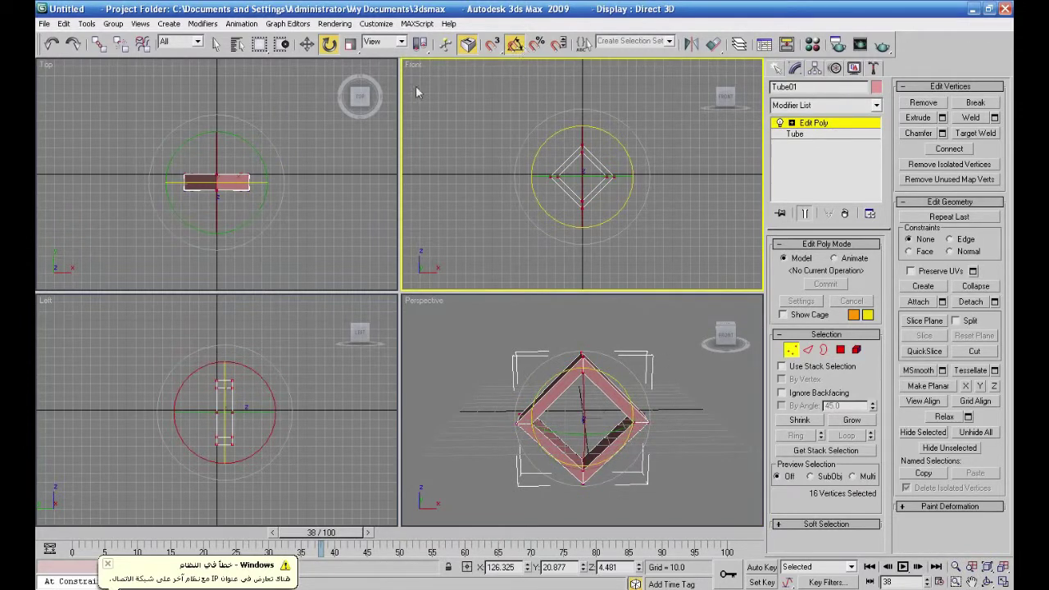
{"action": "left_click_drag", "start_coordinate": [591, 125], "coordinate": [616, 161]}
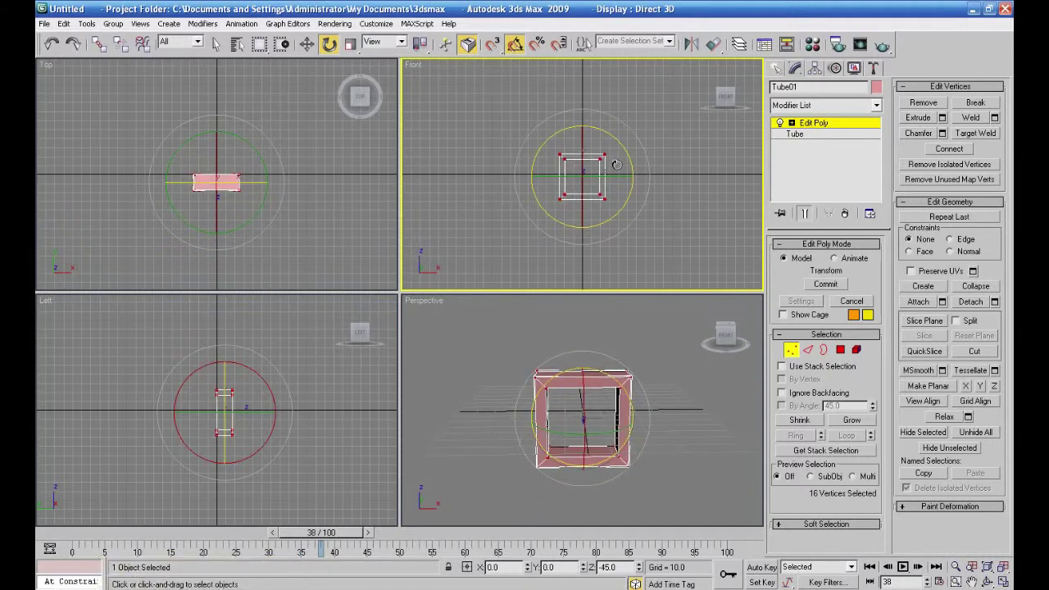
{"action": "left_click", "coordinate": [815, 124]}
{"action": "left_click", "coordinate": [698, 158]}
Reduce the base Tube's height to about 8.16 beneath the Edit Poly modifier, accepting the topology warning.
{"action": "middle_click_drag", "start_coordinate": [658, 376], "coordinate": [597, 394], "text": "alt"}
{"action": "left_click", "coordinate": [597, 394]}
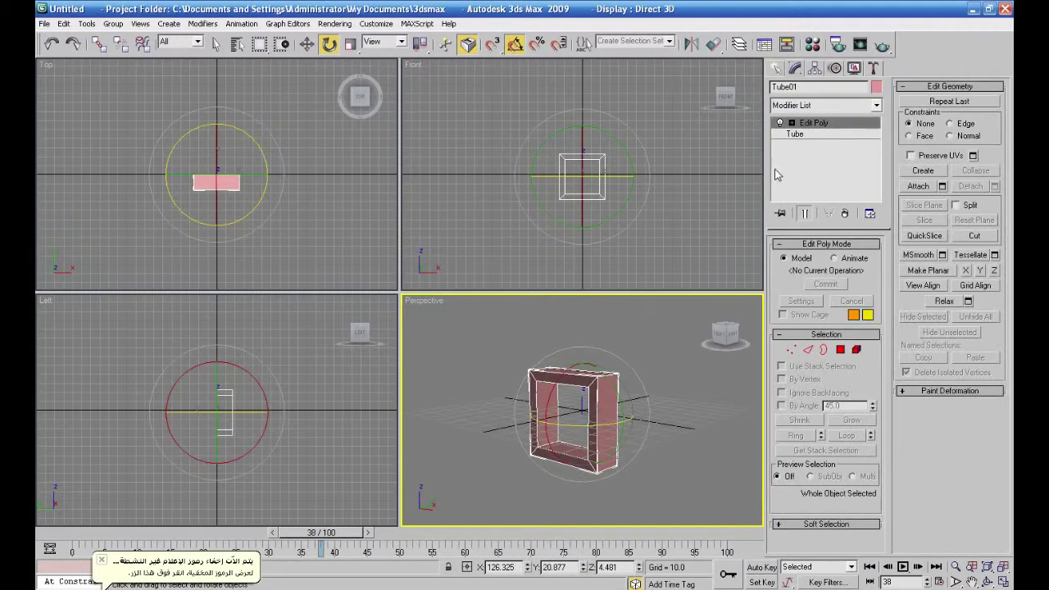
{"action": "left_click", "coordinate": [793, 136]}
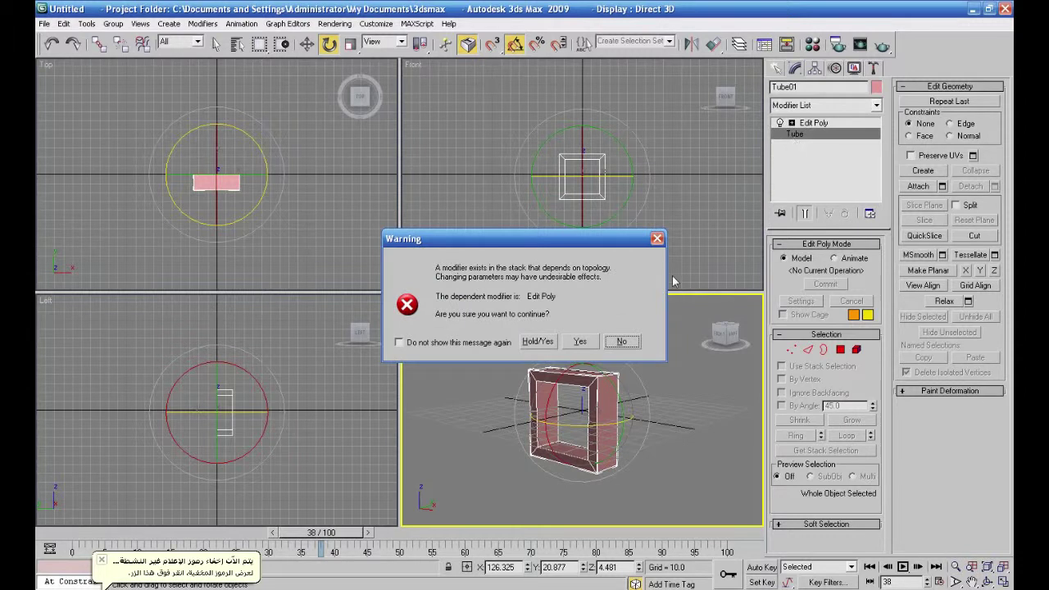
{"action": "left_click", "coordinate": [579, 341]}
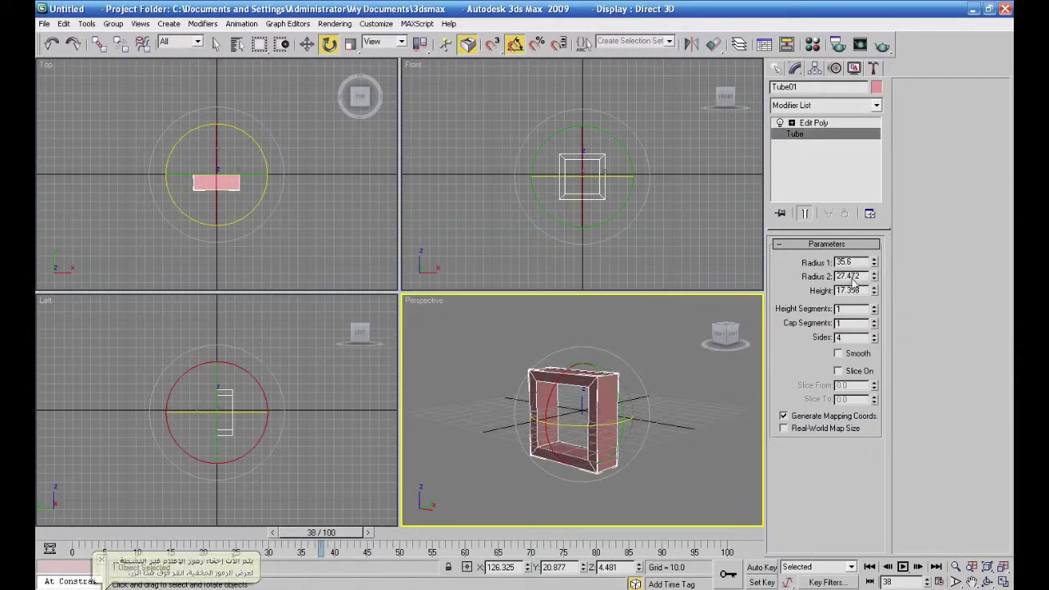
{"action": "left_click_drag", "start_coordinate": [875, 293], "coordinate": [875, 325]}
{"action": "middle_click_drag", "start_coordinate": [724, 394], "coordinate": [773, 421], "text": "alt"}
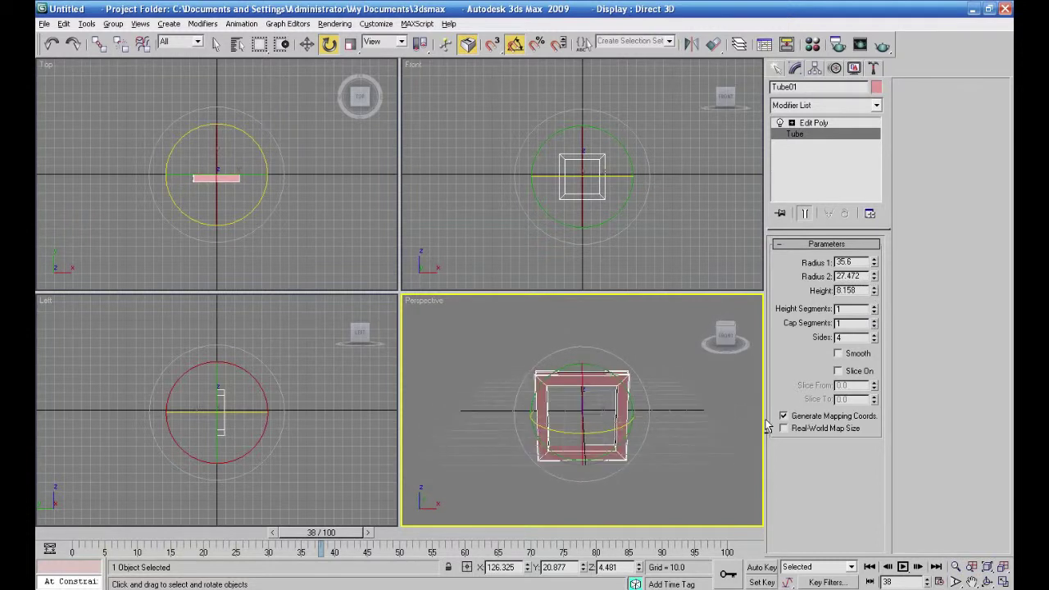
Inspect the thinner frame from several angles in a maximized perspective view, return to its Edit Poly level and deselect it.
{"action": "left_click", "coordinate": [1002, 581]}
{"action": "middle_click_drag", "start_coordinate": [589, 401], "coordinate": [462, 305], "text": "alt"}
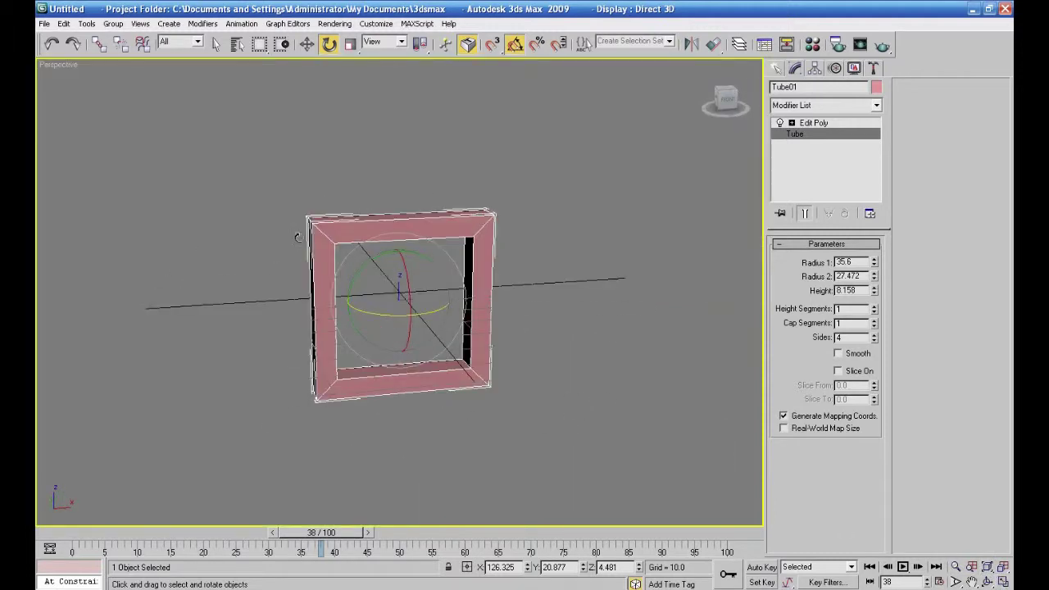
{"action": "middle_click_drag", "start_coordinate": [504, 268], "coordinate": [633, 314], "text": "alt"}
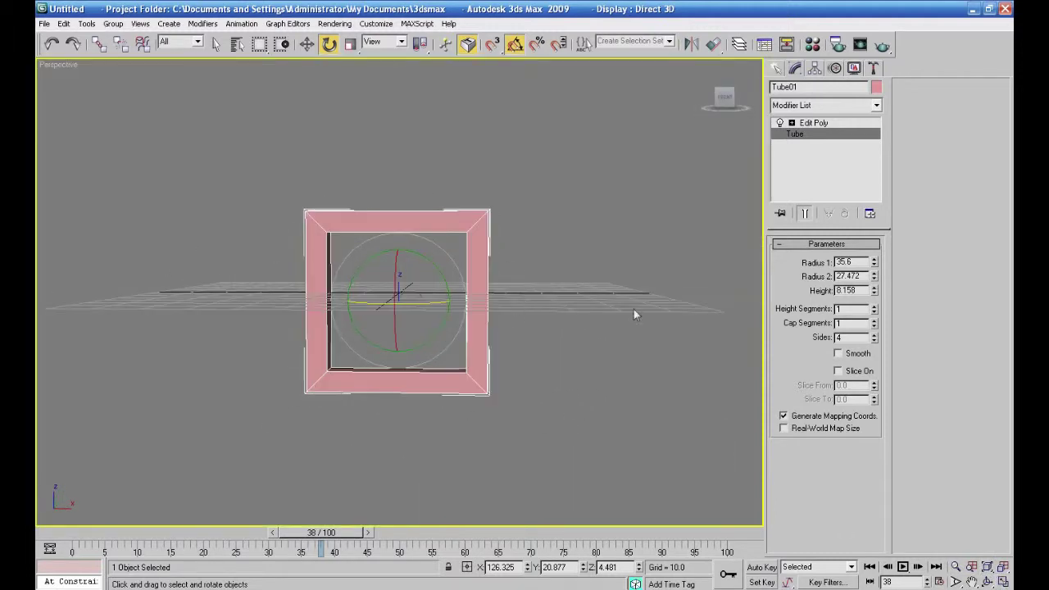
{"action": "left_click_drag", "start_coordinate": [874, 281], "coordinate": [873, 278]}
{"action": "middle_click_drag", "start_coordinate": [684, 309], "coordinate": [684, 326], "text": "alt"}
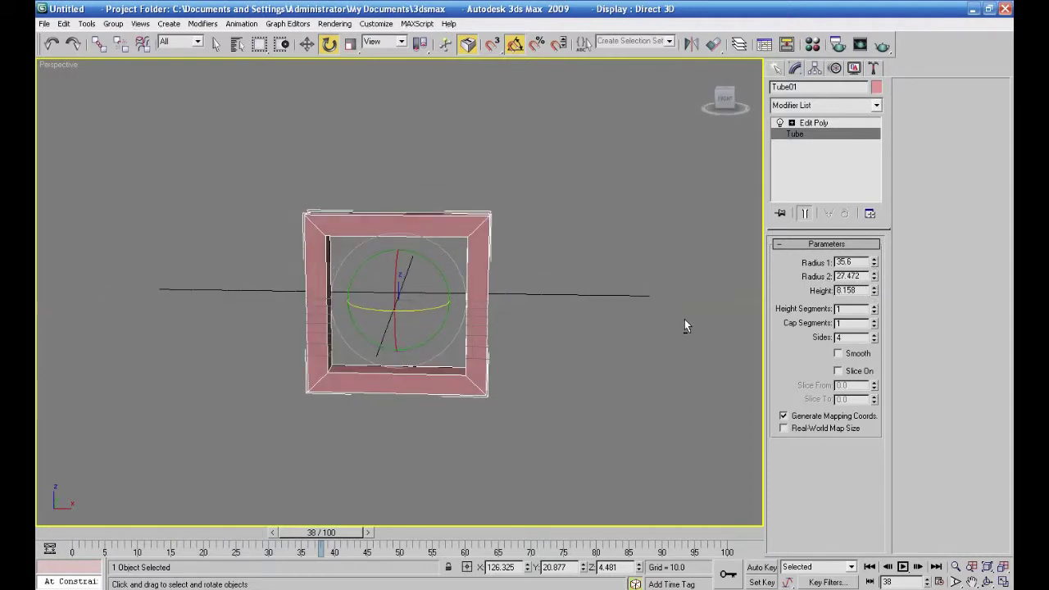
{"action": "left_click", "coordinate": [814, 123]}
{"action": "left_click", "coordinate": [612, 332]}
{"action": "mouse_move", "coordinate": [612, 331]}
{"action": "middle_mouse_down", "text": "alt"}
{"action": "mouse_move", "coordinate": [613, 291]}
{"action": "mouse_move", "coordinate": [603, 327]}
{"action": "middle_mouse_up", "text": "alt"}
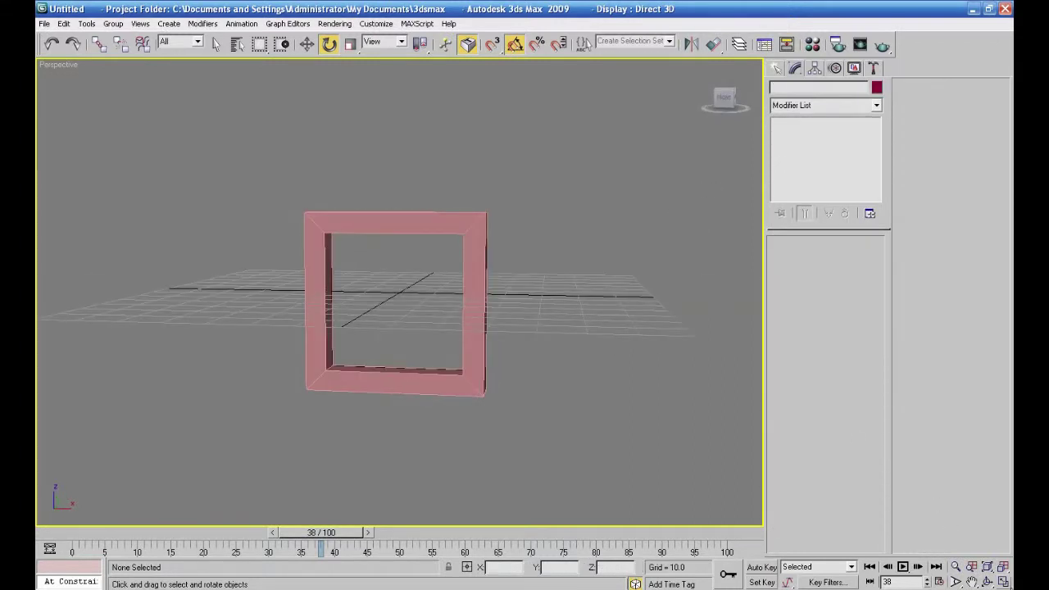
Create a 34-sided tube inside the square frame in the Front view, with radii of about 18 and 14.8 and height about 4.7.
{"action": "left_click", "coordinate": [1003, 581]}
{"action": "left_click", "coordinate": [778, 70]}
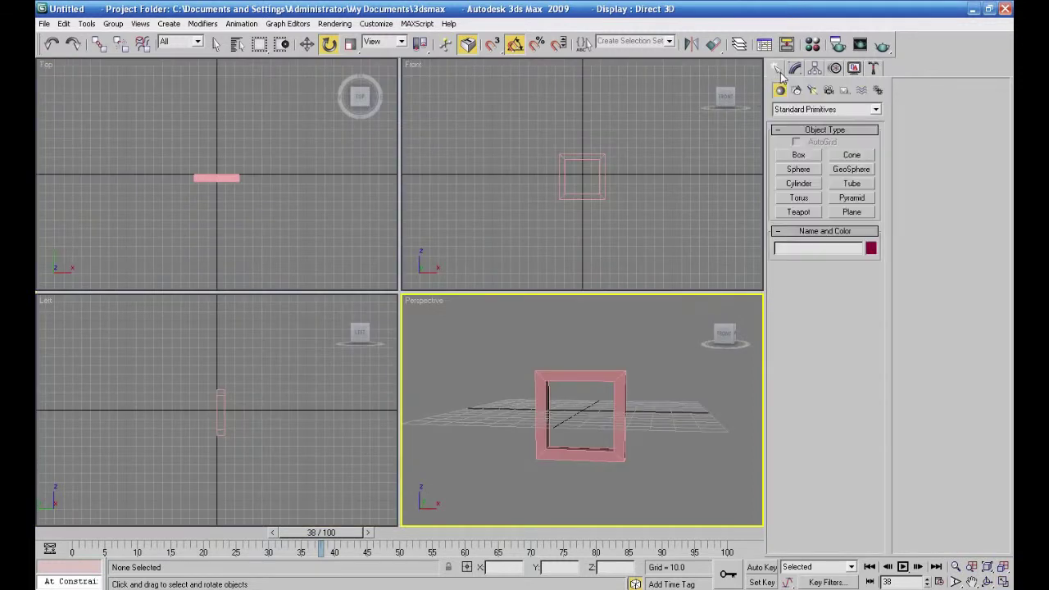
{"action": "left_click", "coordinate": [849, 190]}
{"action": "scroll", "coordinate": [685, 205], "scroll_direction": "up", "scroll_amount": 5}
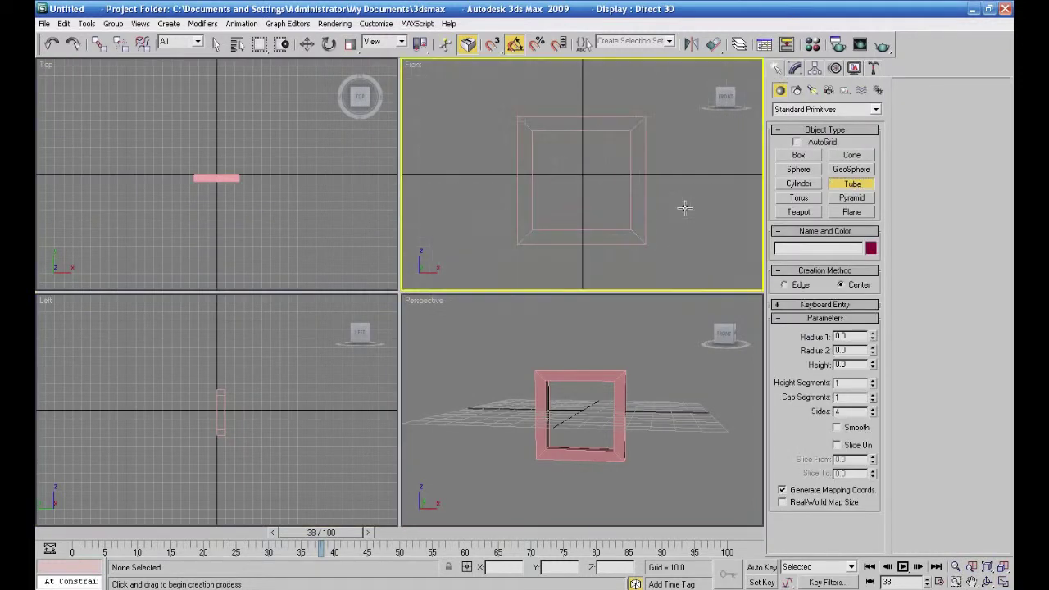
{"action": "left_click_drag", "start_coordinate": [582, 184], "coordinate": [634, 222]}
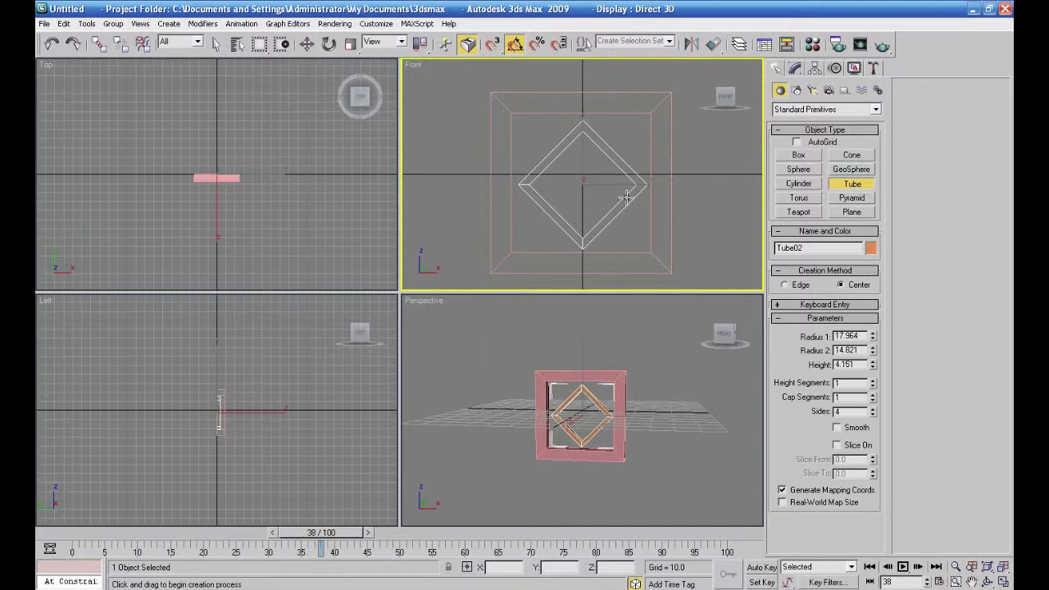
{"action": "left_click", "coordinate": [626, 195]}
{"action": "left_click_drag", "start_coordinate": [870, 413], "coordinate": [871, 398]}
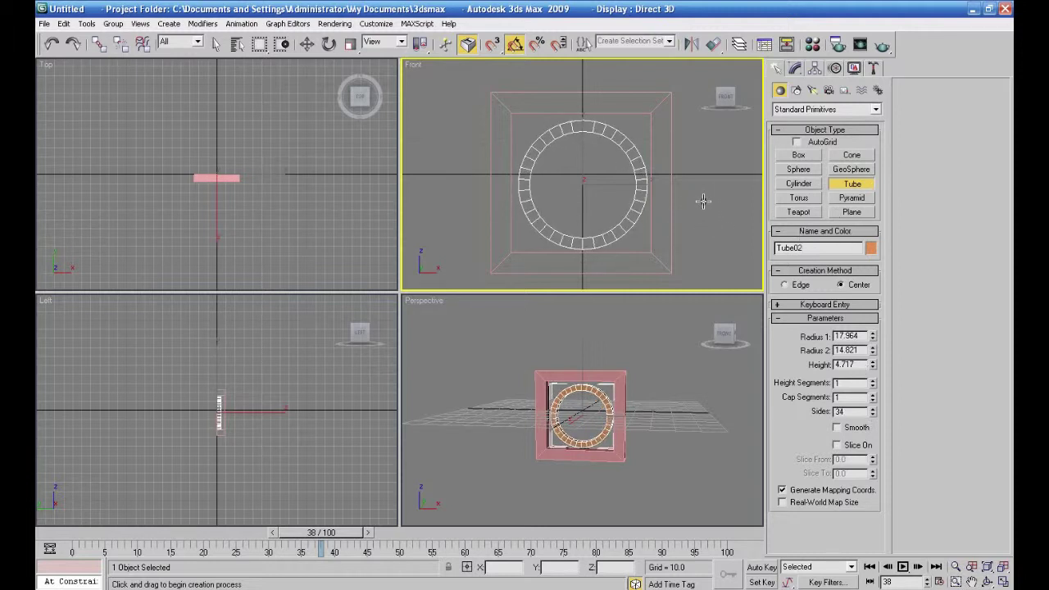
Show the Top view in wireframe without its grid and move the round tube slightly along Y into the frame's thickness.
{"action": "right_click", "coordinate": [298, 187]}
{"action": "scroll", "coordinate": [297, 192], "scroll_direction": "up", "scroll_amount": 6}
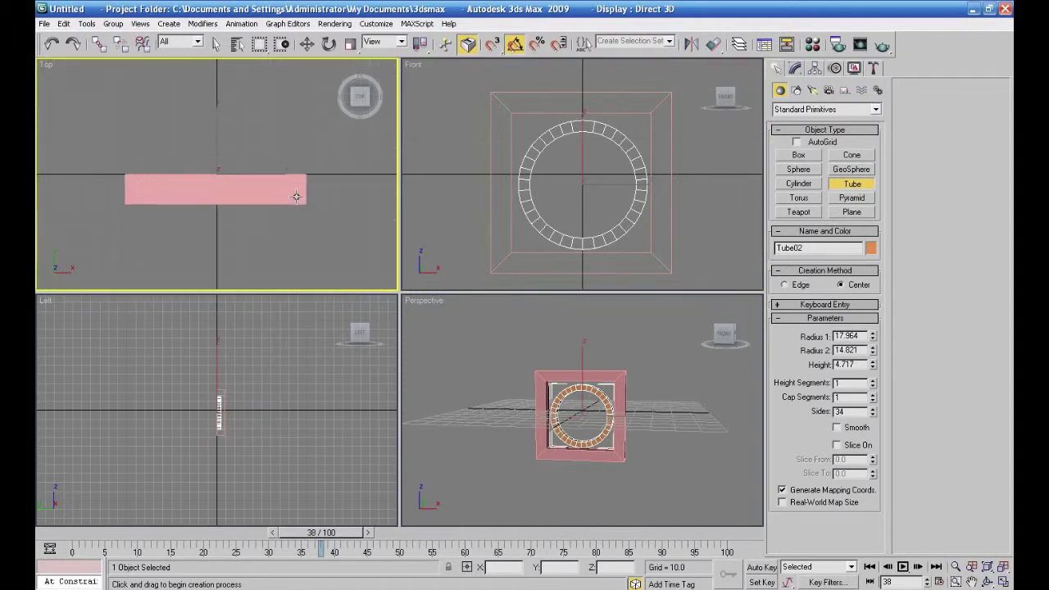
{"action": "key", "text": "g"}
{"action": "key", "text": "F3"}
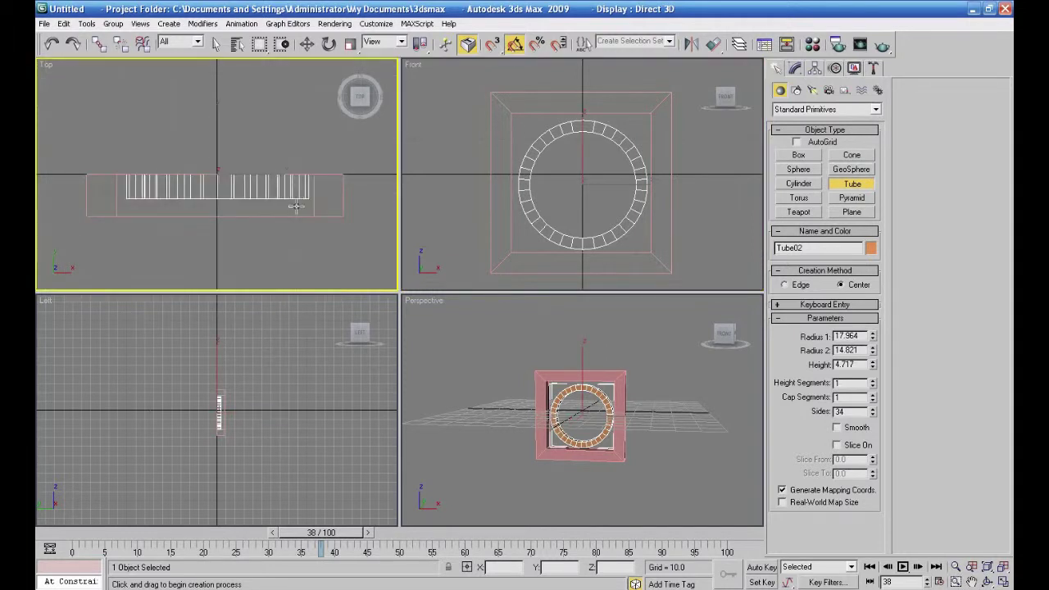
{"action": "left_click", "coordinate": [306, 45]}
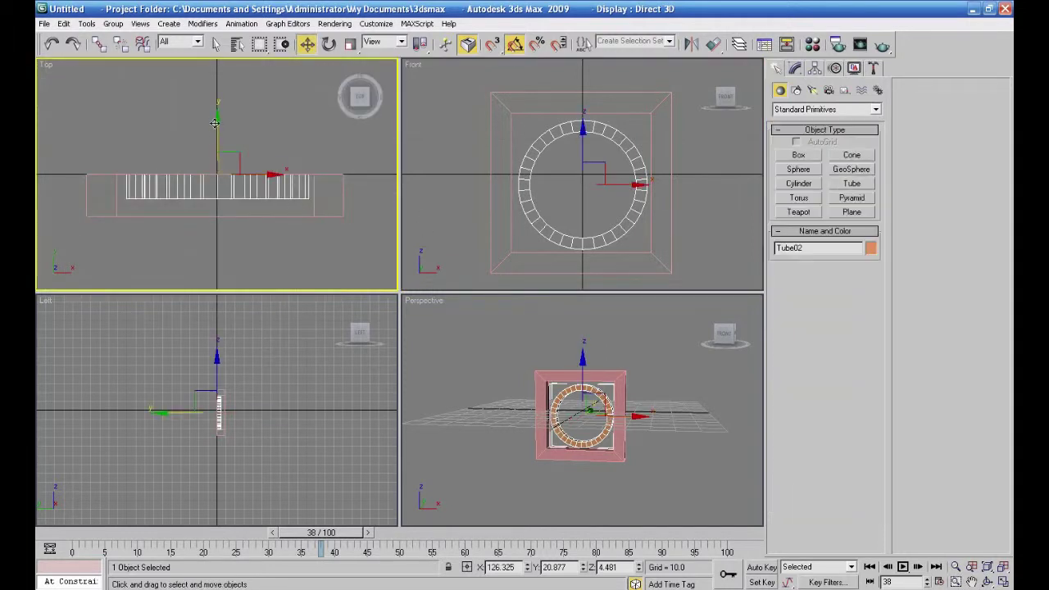
{"action": "left_click_drag", "start_coordinate": [214, 123], "coordinate": [215, 131]}
{"action": "right_click", "coordinate": [451, 356]}
{"action": "right_click", "coordinate": [343, 397]}
{"action": "right_click", "coordinate": [449, 402]}
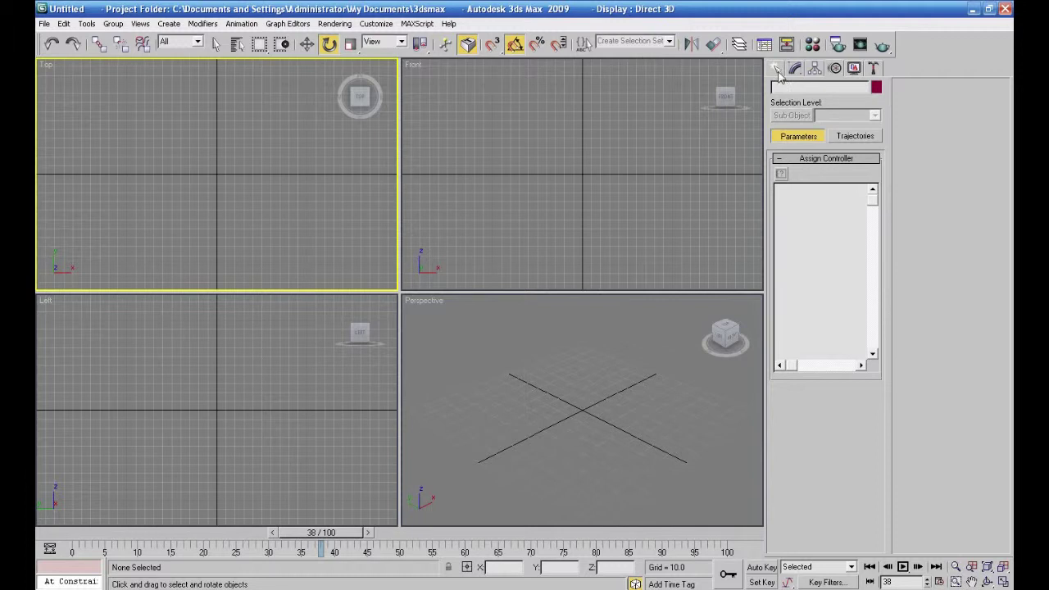
{"action": "left_click", "coordinate": [778, 70]}
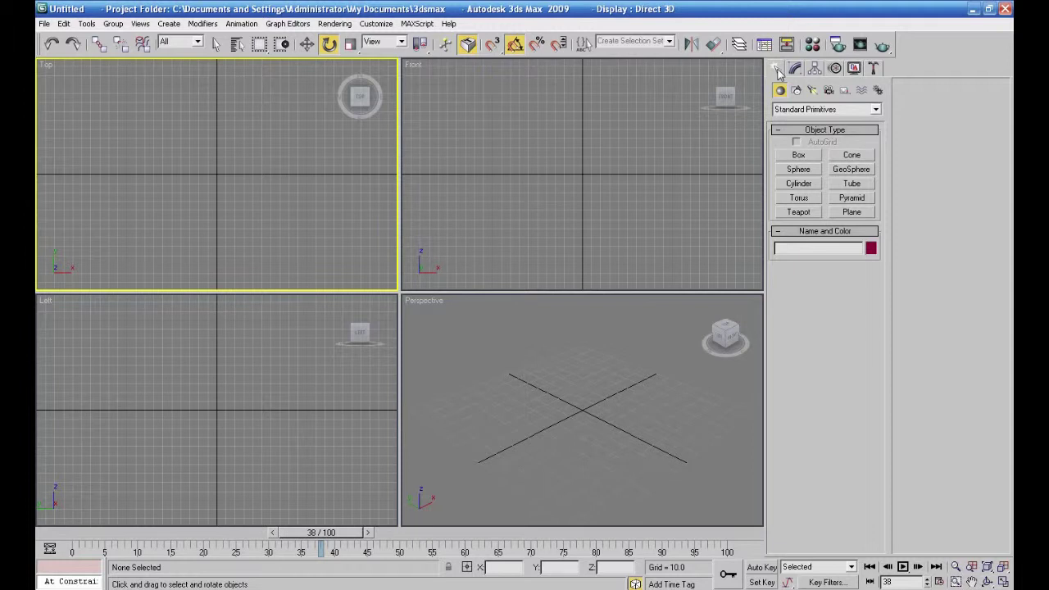
{"action": "left_click", "coordinate": [865, 185]}
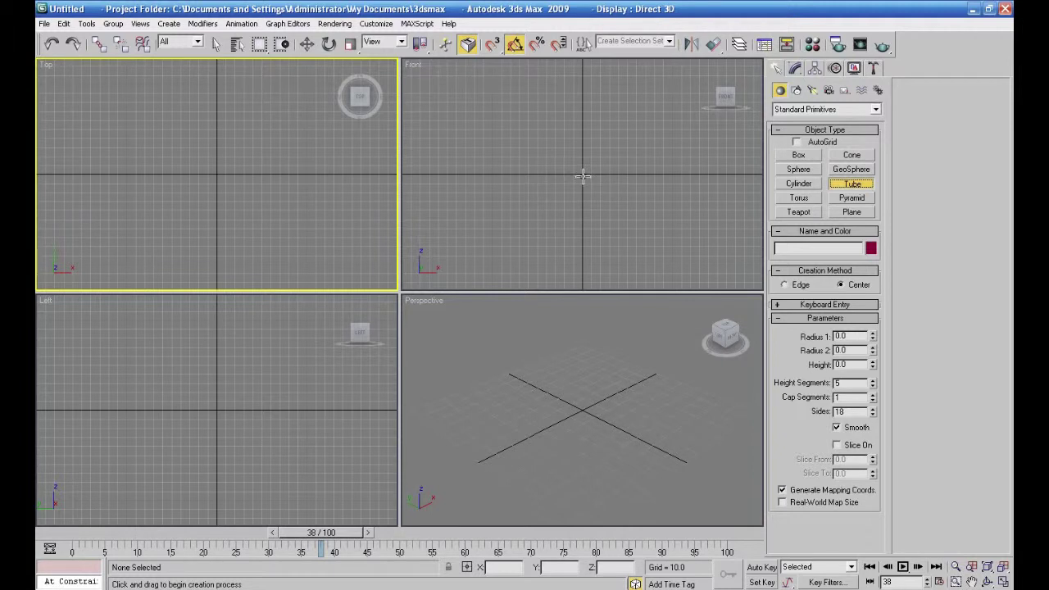
{"action": "left_click_drag", "start_coordinate": [582, 174], "coordinate": [614, 200]}
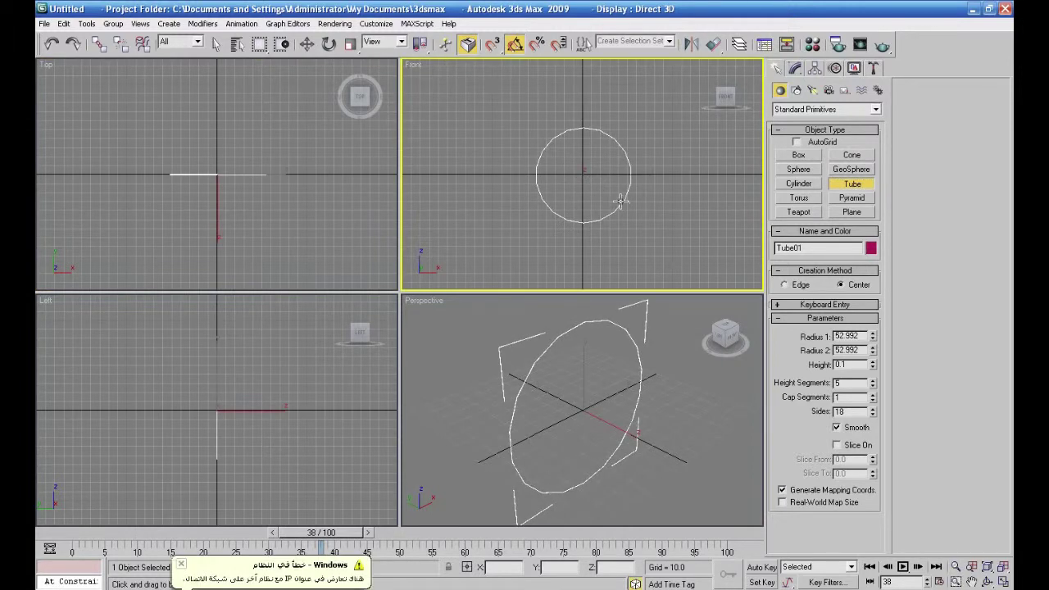
{"action": "left_click", "coordinate": [621, 202]}
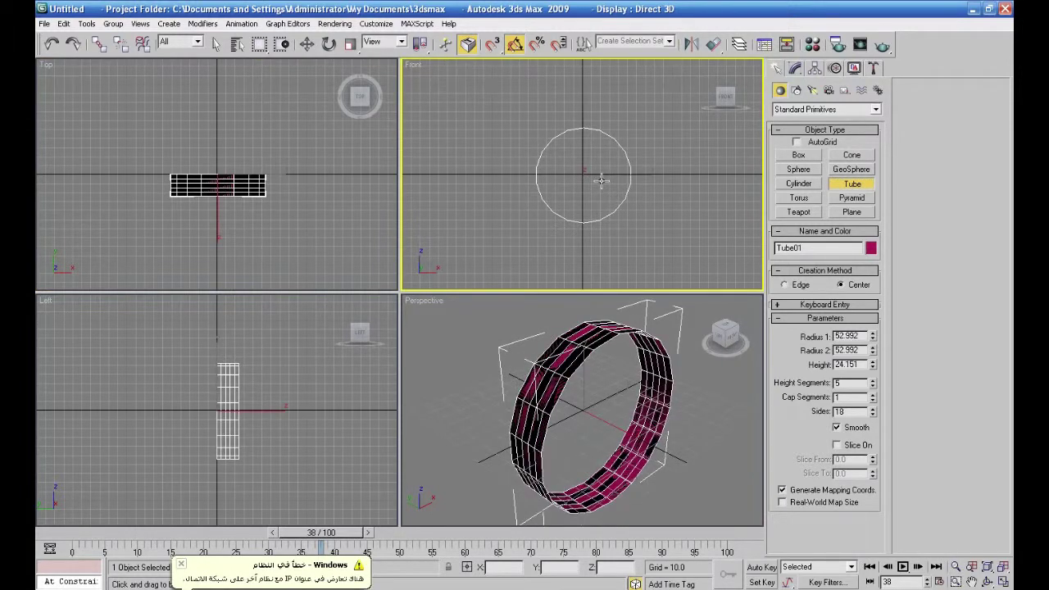
{"action": "left_click", "coordinate": [601, 180]}
{"action": "left_click_drag", "start_coordinate": [596, 176], "coordinate": [610, 182]}
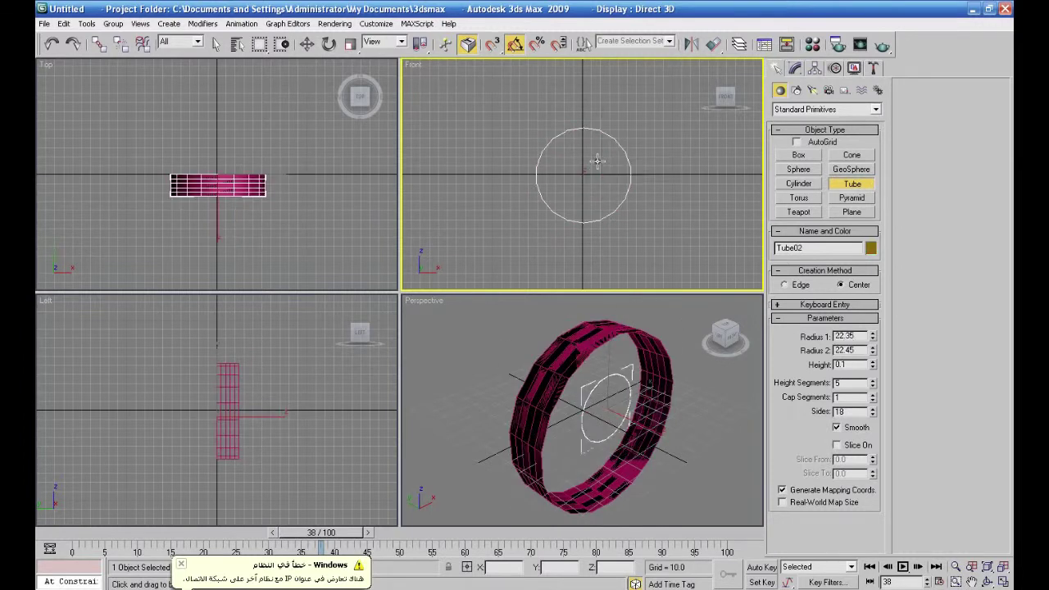
{"action": "right_click", "coordinate": [591, 165]}
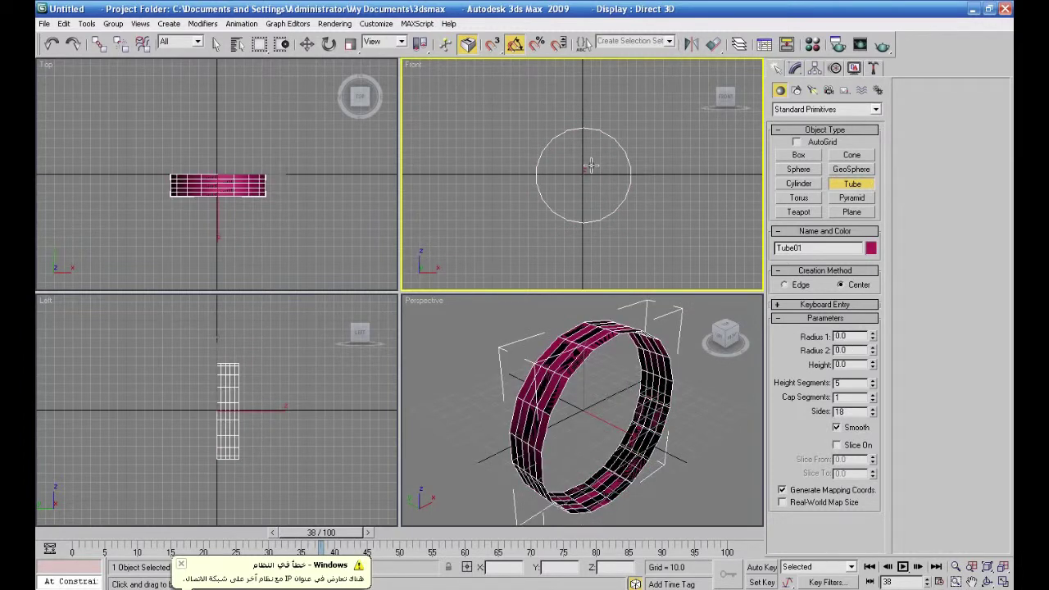
{"action": "key", "text": "Delete"}
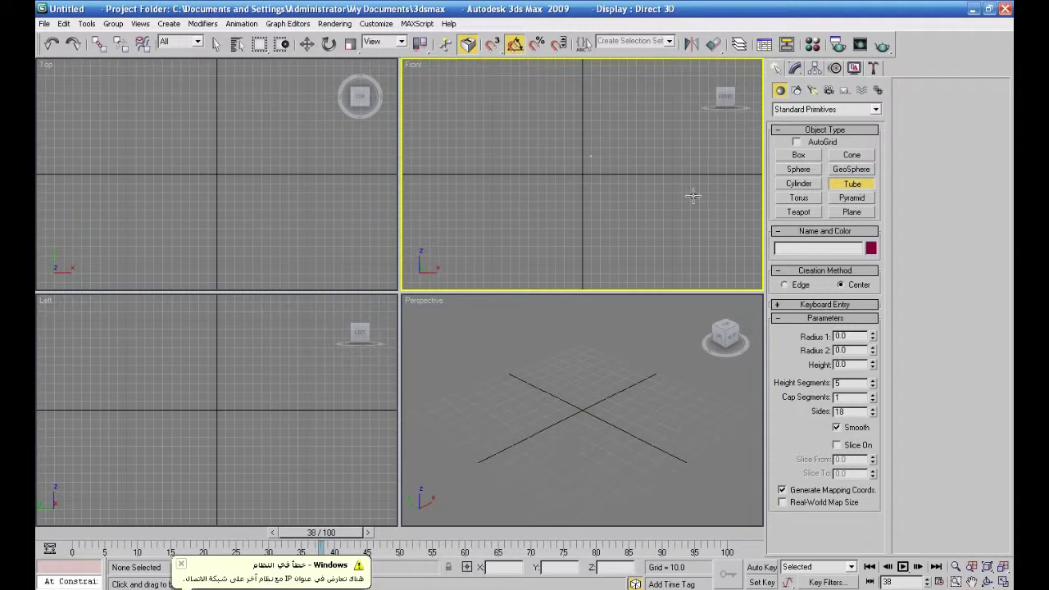
Create a tube at the origin in the Front view, with radii of about 35.6 and 27.5 and height about 17.4.
{"action": "left_click", "coordinate": [846, 186]}
{"action": "left_click_drag", "start_coordinate": [581, 176], "coordinate": [612, 179]}
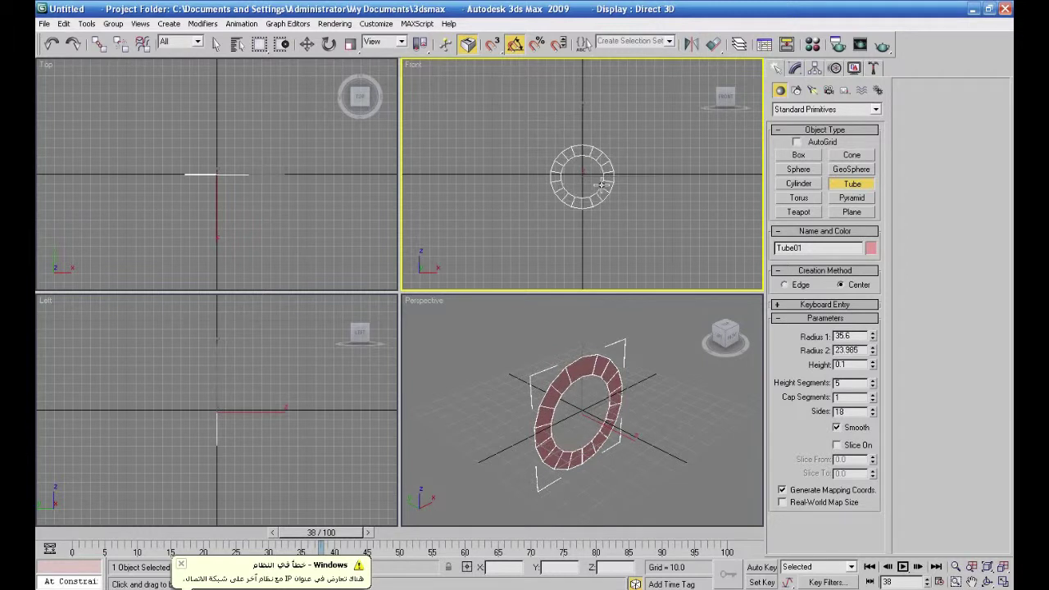
{"action": "left_click", "coordinate": [601, 177]}
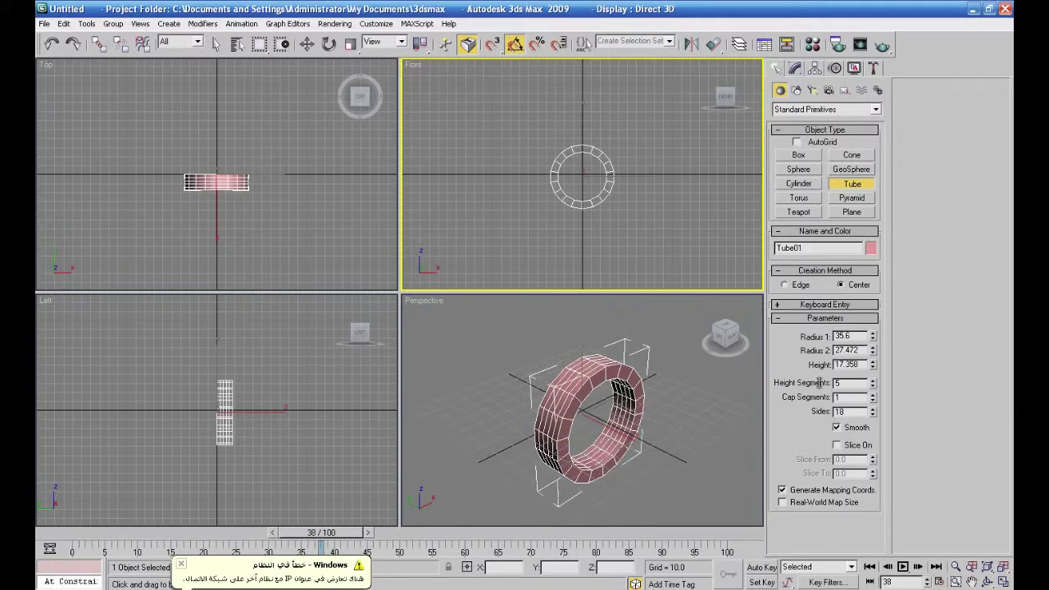
Set the tube to 1 height segment and 4 sides, and turn its smoothing off.
{"action": "type", "text": "1"}
{"action": "key", "text": "Return"}
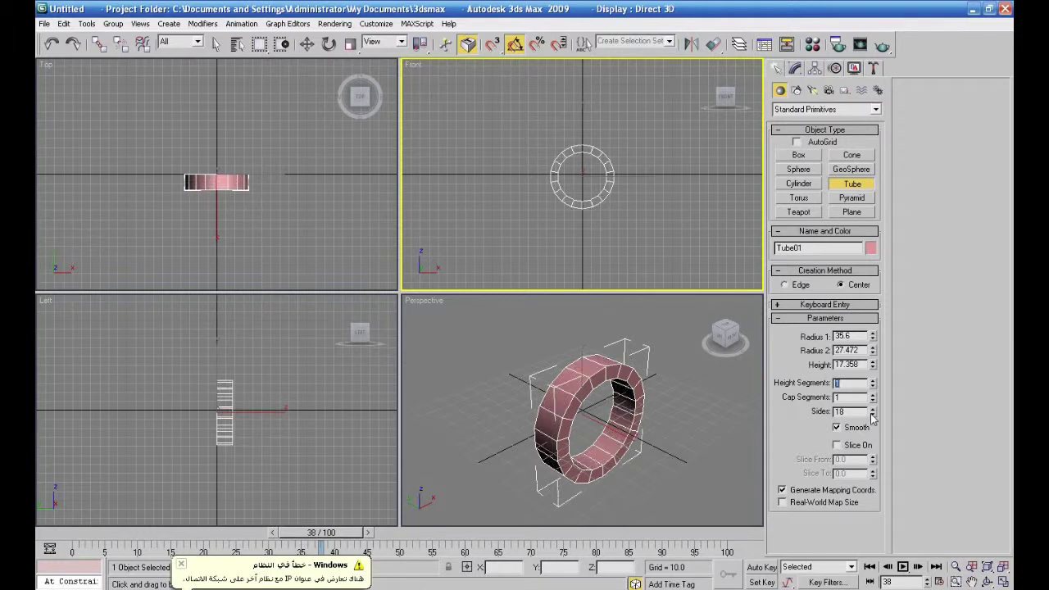
{"action": "left_click_drag", "start_coordinate": [874, 414], "coordinate": [869, 507]}
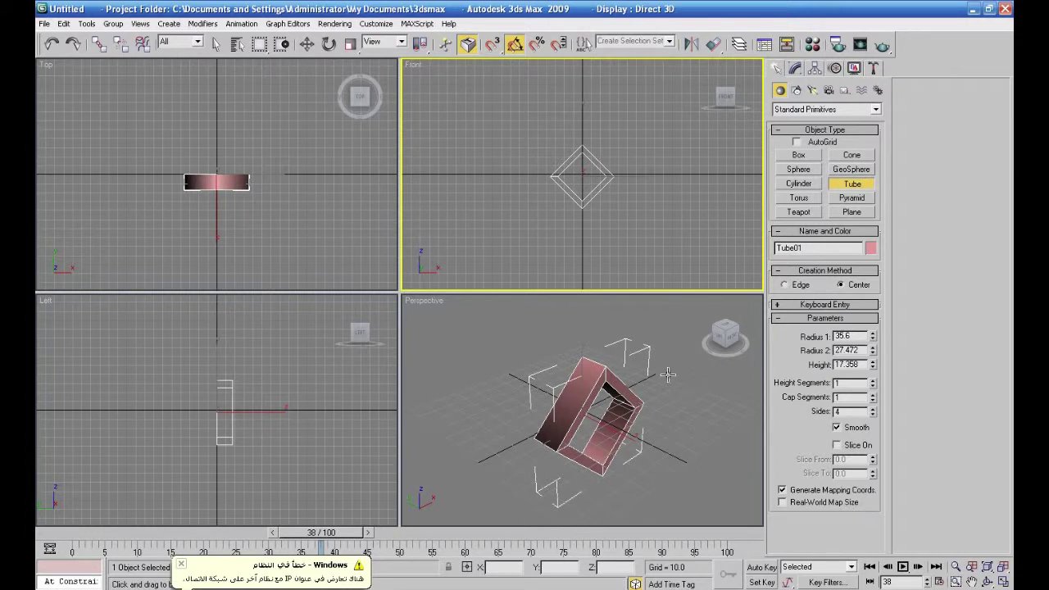
{"action": "middle_click_drag", "start_coordinate": [688, 414], "coordinate": [617, 398], "text": "alt"}
{"action": "left_click", "coordinate": [837, 428]}
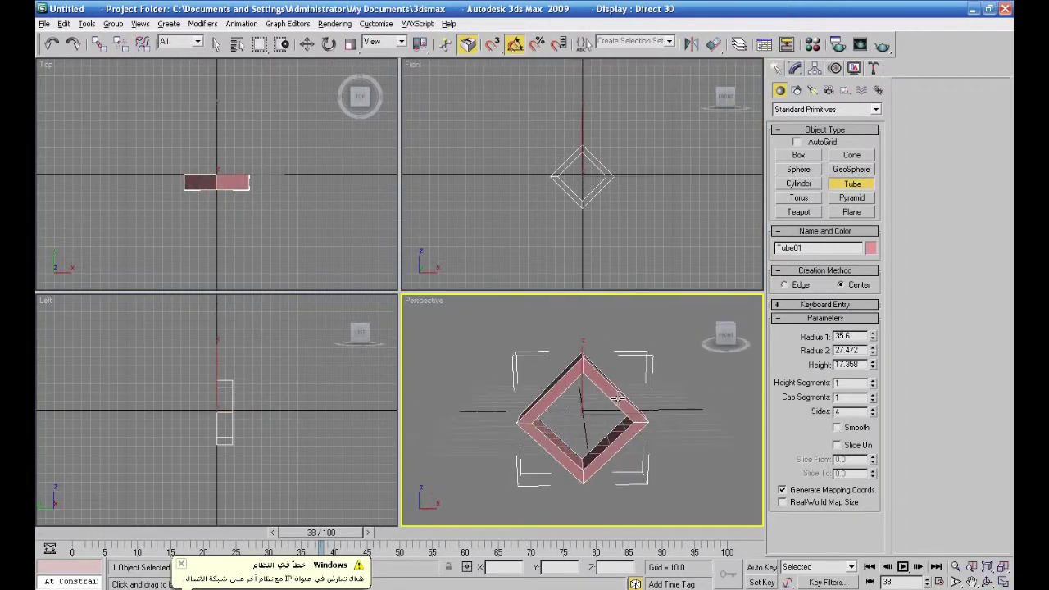
Add an Edit Poly modifier to the four-sided tube.
{"action": "left_click", "coordinate": [795, 70]}
{"action": "left_click", "coordinate": [876, 106]}
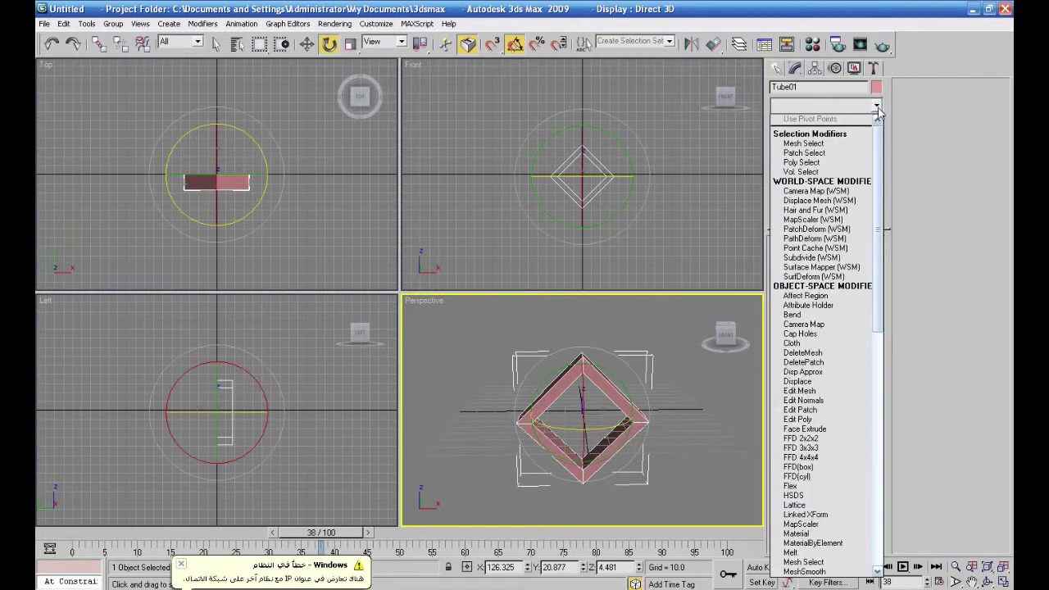
{"action": "scroll", "coordinate": [877, 140], "scroll_direction": "down", "scroll_amount": 1}
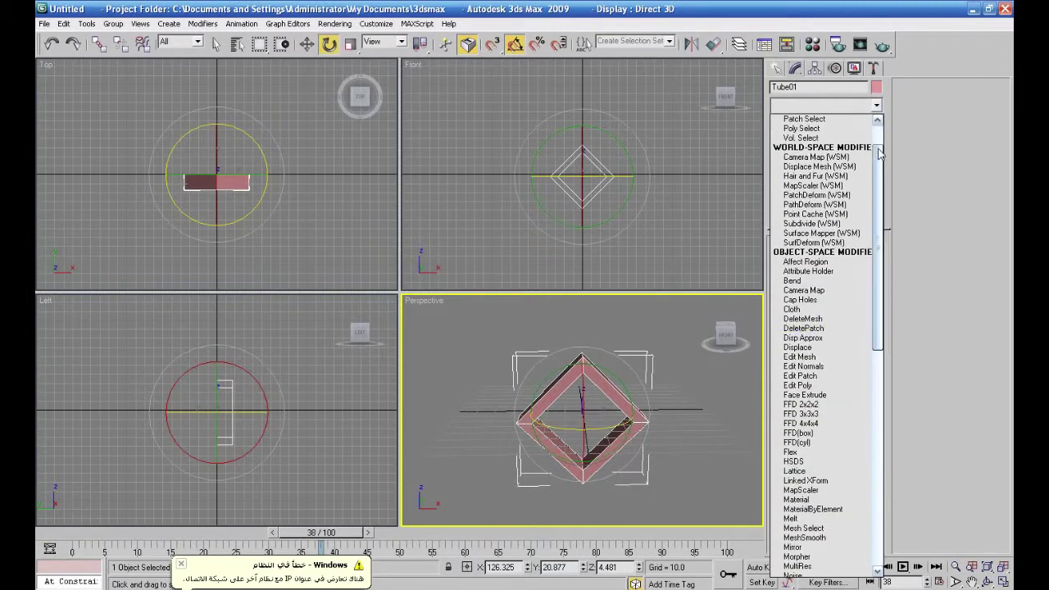
{"action": "left_click", "coordinate": [830, 387]}
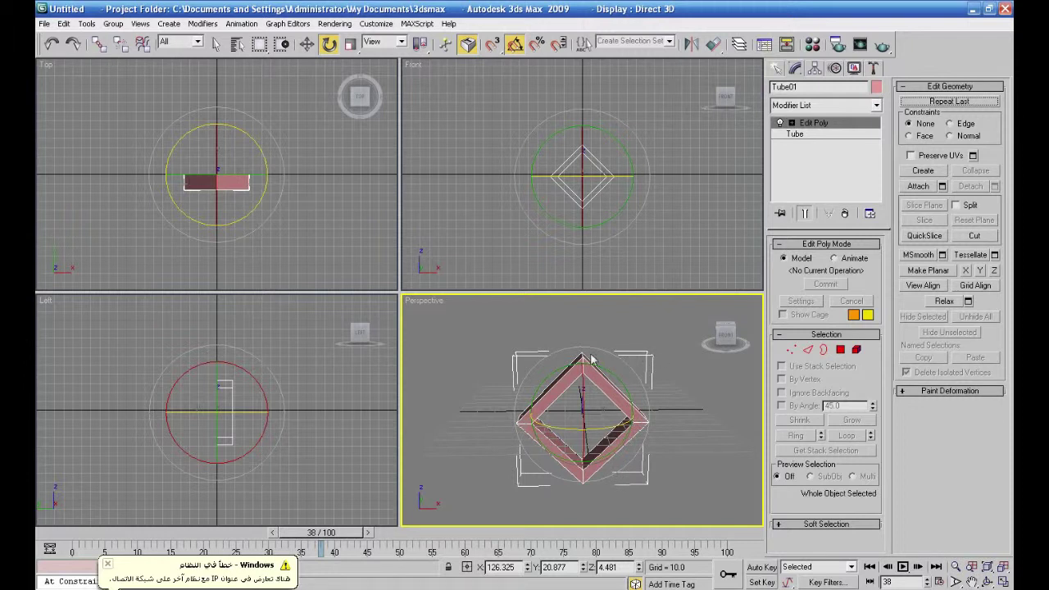
Select all 16 vertices of the diamond-shaped tube and rotate them -45 degrees about Z in the Front view.
{"action": "left_click", "coordinate": [785, 349]}
{"action": "left_click_drag", "start_coordinate": [638, 131], "coordinate": [544, 236]}
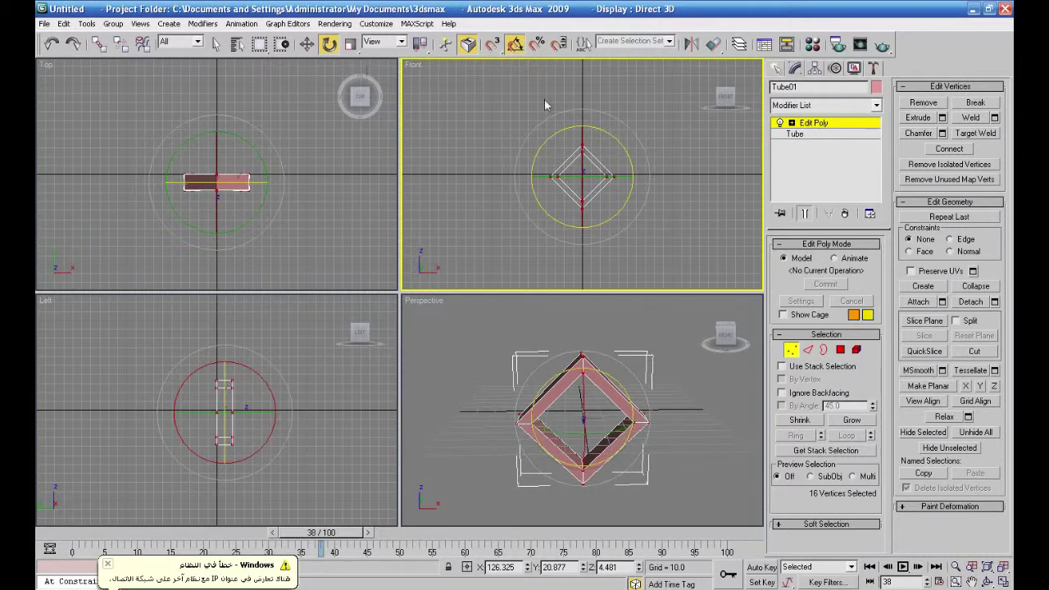
{"action": "left_click_drag", "start_coordinate": [592, 125], "coordinate": [616, 160]}
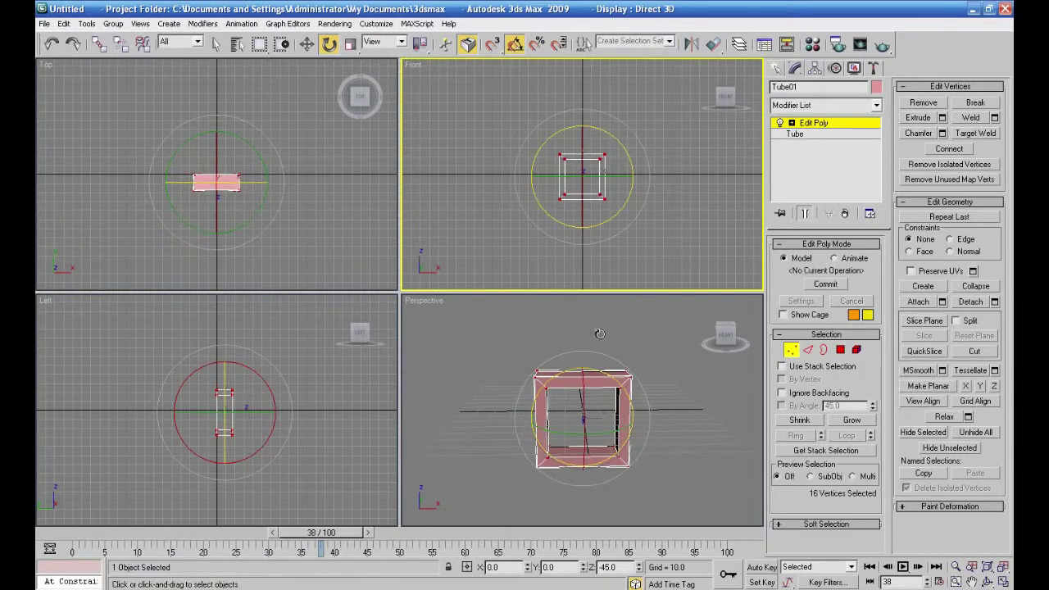
Leave vertex editing on the square frame and reduce its base tube height to about 8.2.
{"action": "left_click", "coordinate": [815, 125]}
{"action": "left_click", "coordinate": [654, 351]}
{"action": "middle_click_drag", "start_coordinate": [639, 401], "coordinate": [593, 381], "text": "alt"}
{"action": "left_click", "coordinate": [593, 381]}
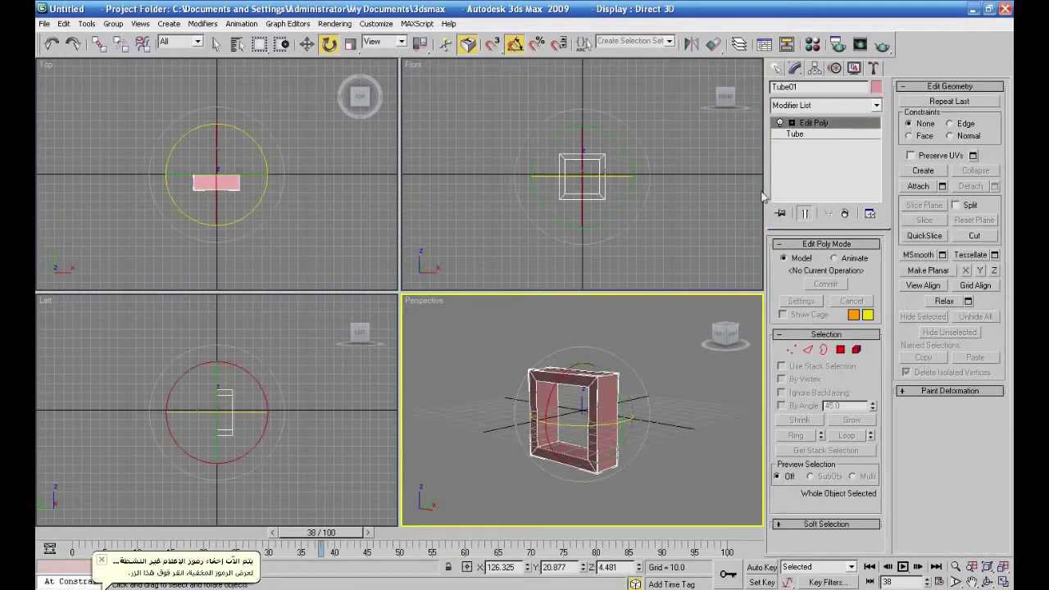
{"action": "left_click", "coordinate": [793, 135]}
{"action": "left_click", "coordinate": [580, 341]}
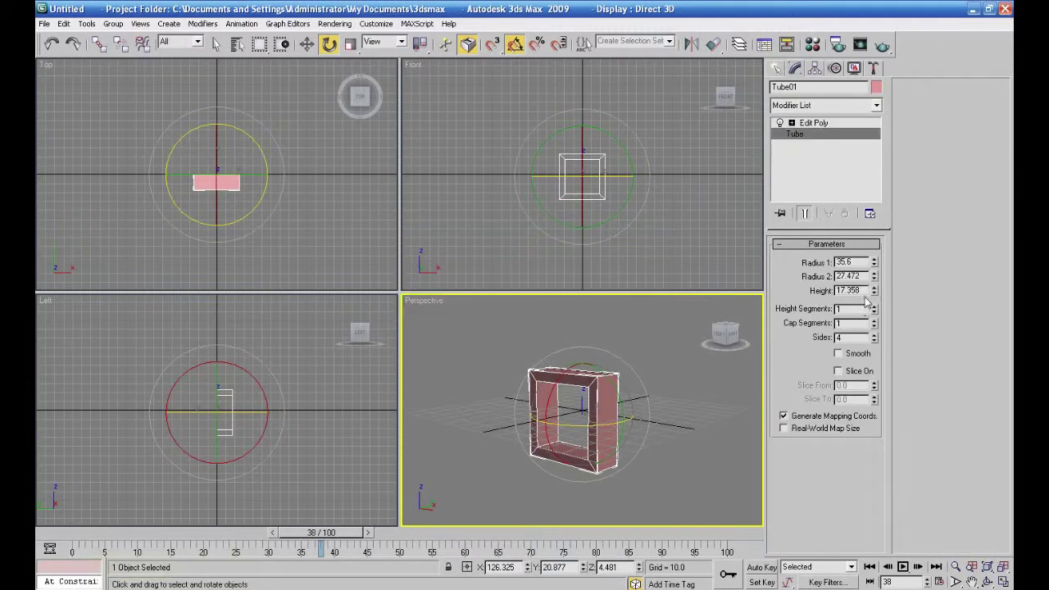
{"action": "left_click_drag", "start_coordinate": [873, 291], "coordinate": [875, 328]}
{"action": "middle_click_drag", "start_coordinate": [698, 410], "coordinate": [754, 421], "text": "alt"}
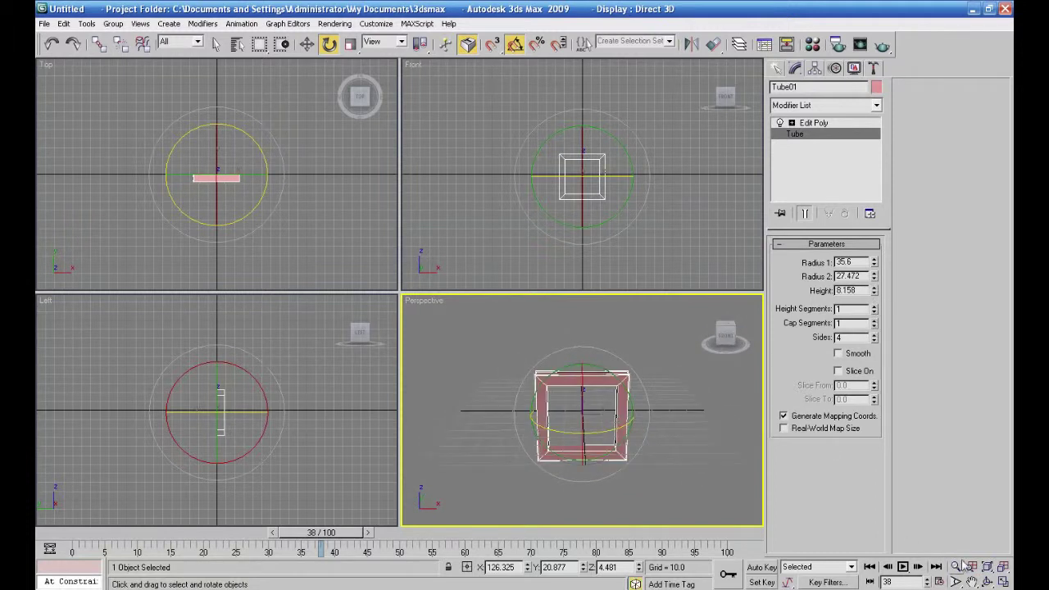
{"action": "left_click", "coordinate": [1002, 581]}
{"action": "mouse_move", "coordinate": [593, 405]}
{"action": "middle_mouse_down", "text": "alt"}
{"action": "mouse_move", "coordinate": [567, 416]}
{"action": "mouse_move", "coordinate": [602, 392]}
{"action": "middle_mouse_up", "text": "alt"}
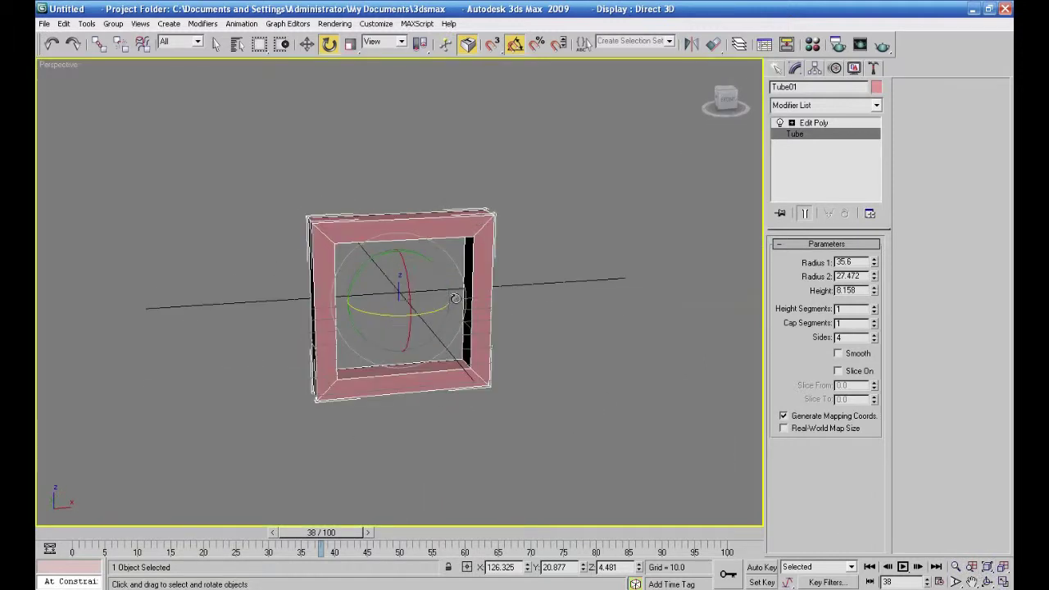
{"action": "middle_click_drag", "start_coordinate": [540, 321], "coordinate": [520, 305], "text": "alt"}
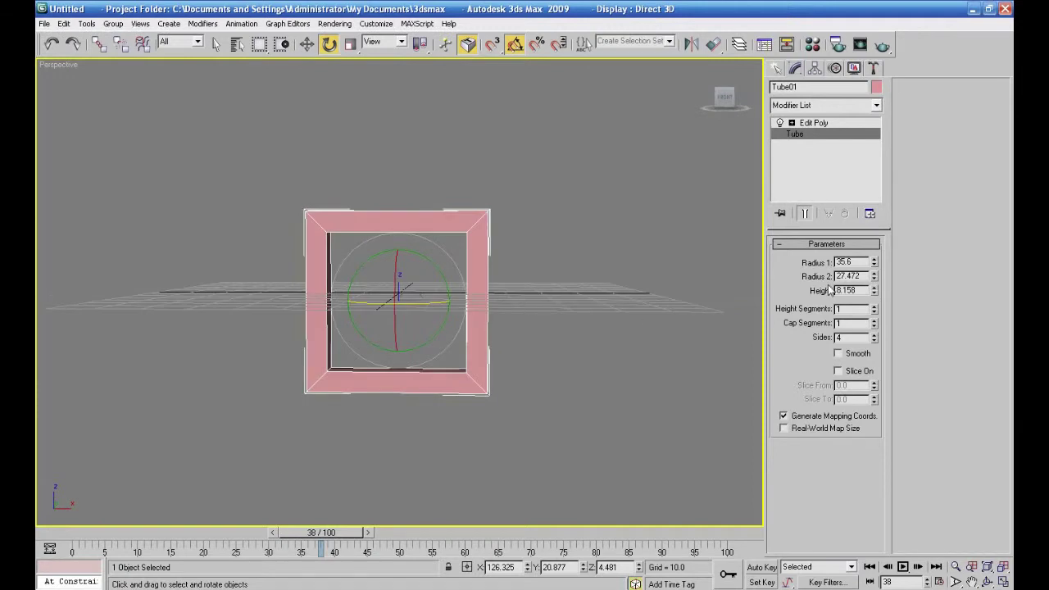
Fine-tune the square frame's inner radius and return to its Edit Poly level, leaving the frame deselected.
{"action": "left_click_drag", "start_coordinate": [873, 279], "coordinate": [874, 276]}
{"action": "middle_click_drag", "start_coordinate": [685, 314], "coordinate": [686, 318], "text": "alt"}
{"action": "left_click", "coordinate": [811, 123]}
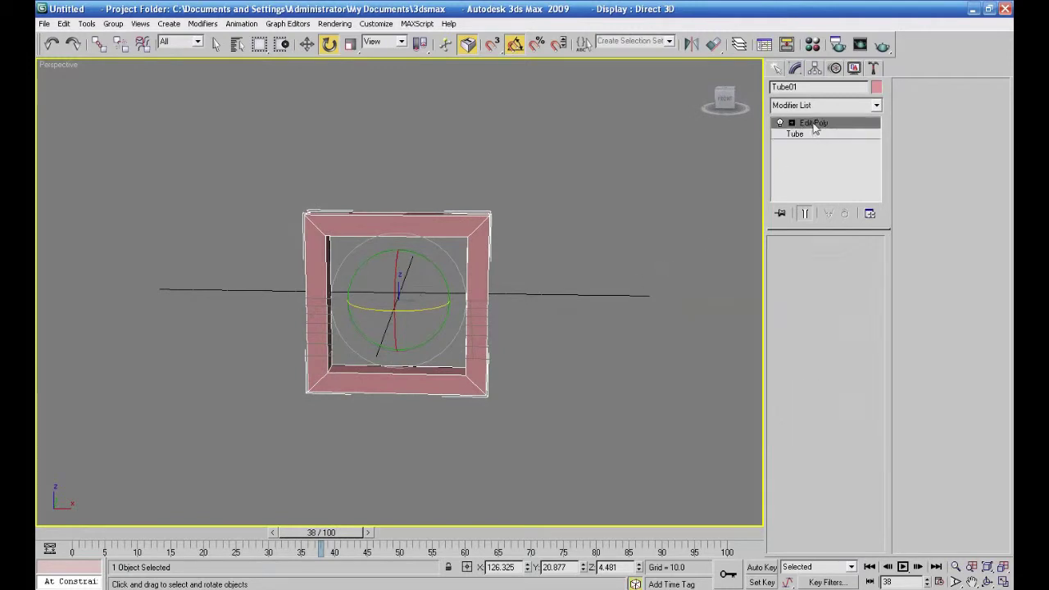
{"action": "left_click", "coordinate": [608, 342]}
{"action": "mouse_move", "coordinate": [608, 342]}
{"action": "middle_mouse_down", "text": "alt"}
{"action": "mouse_move", "coordinate": [619, 298]}
{"action": "mouse_move", "coordinate": [603, 334]}
{"action": "middle_mouse_up", "text": "alt"}
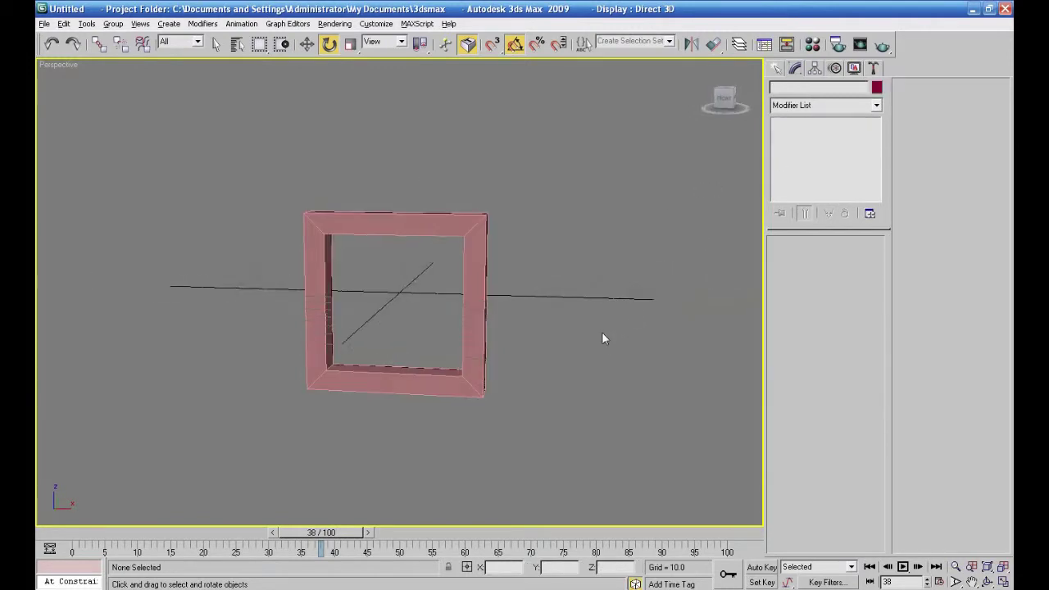
Create a tube inside the square frame in the Front view, with radii of about 18 and 14.8, height about 4.7 and 34 sides.
{"action": "left_click", "coordinate": [1003, 581]}
{"action": "left_click", "coordinate": [778, 70]}
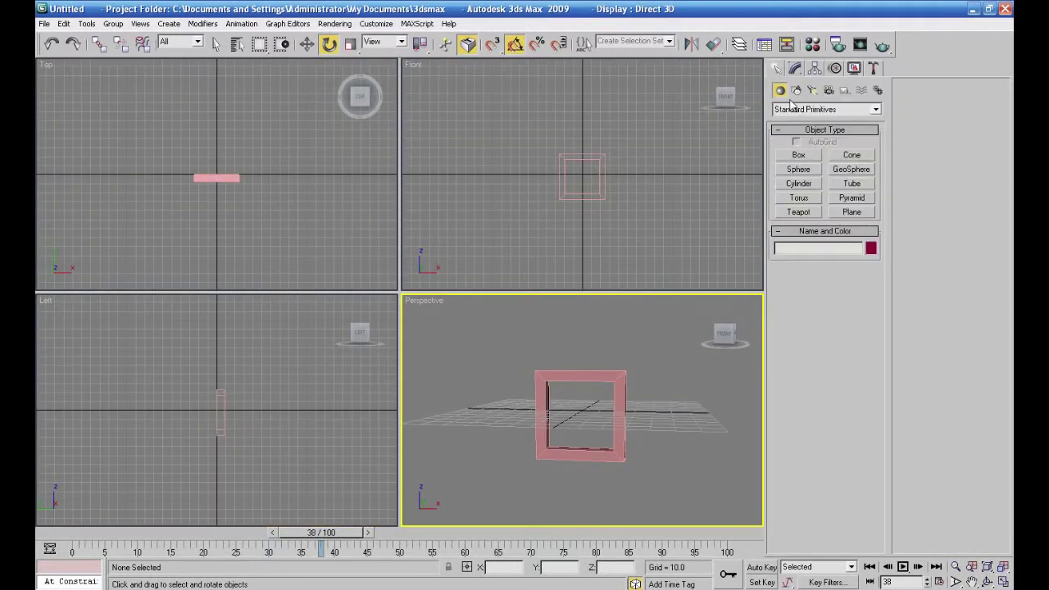
{"action": "left_click", "coordinate": [852, 184]}
{"action": "scroll", "coordinate": [683, 206], "scroll_direction": "up", "scroll_amount": 6}
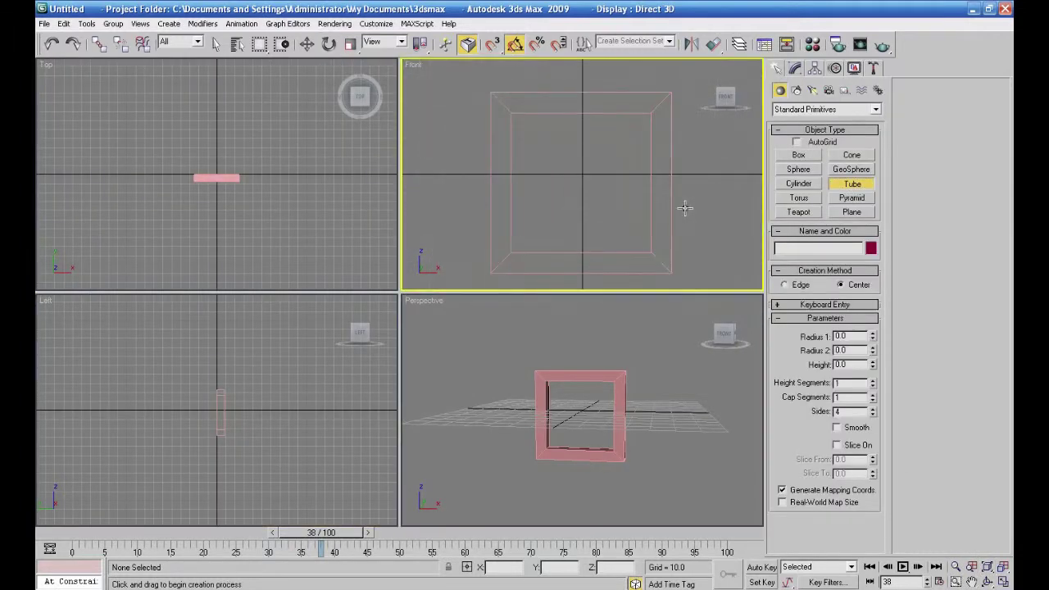
{"action": "left_click_drag", "start_coordinate": [581, 183], "coordinate": [633, 222]}
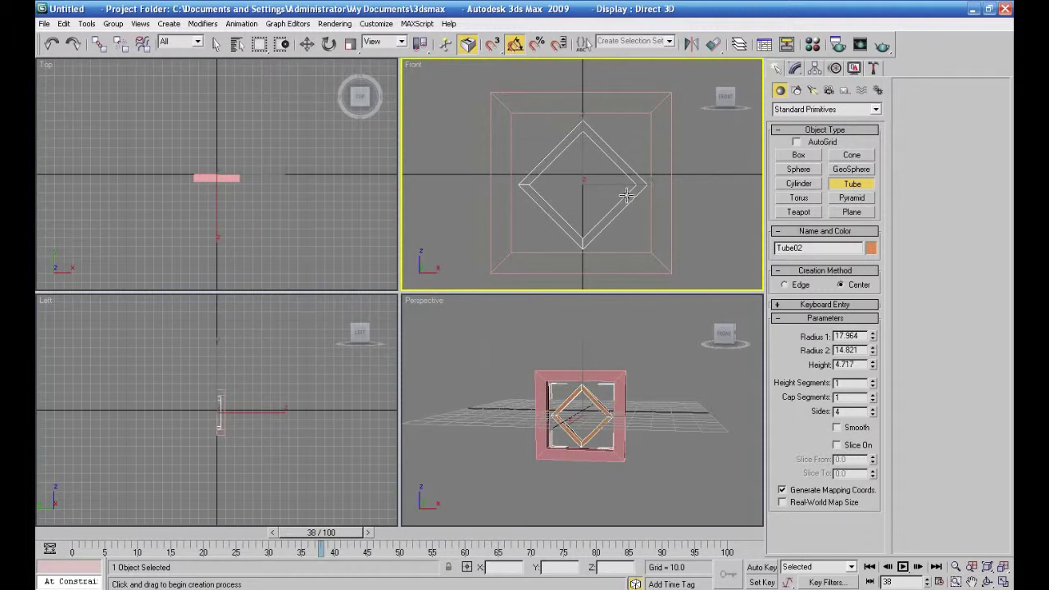
{"action": "left_click", "coordinate": [626, 195]}
{"action": "left_click_drag", "start_coordinate": [872, 414], "coordinate": [871, 400]}
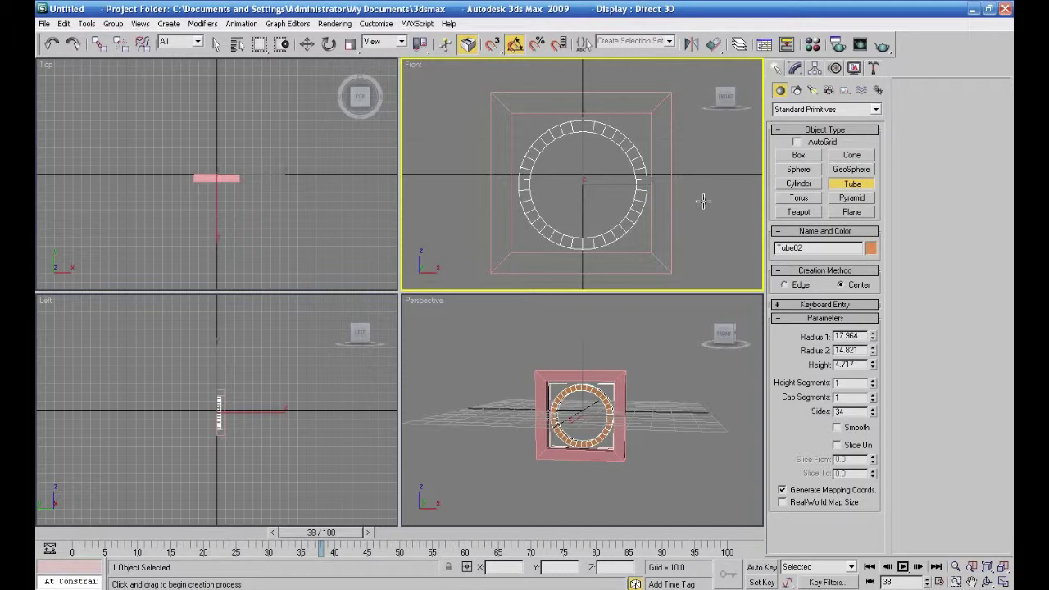
Show the Top and Left views in wireframe and move the round ring to Y of about -1.9, centring it in the frame's depth.
{"action": "scroll", "coordinate": [296, 195], "scroll_direction": "up", "scroll_amount": 8}
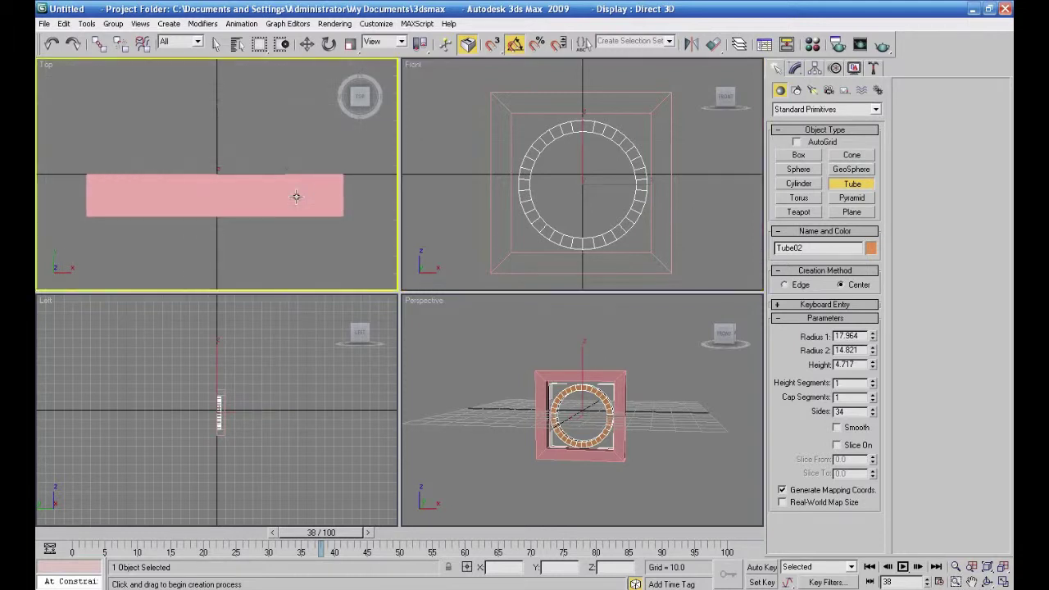
{"action": "key", "text": "F3"}
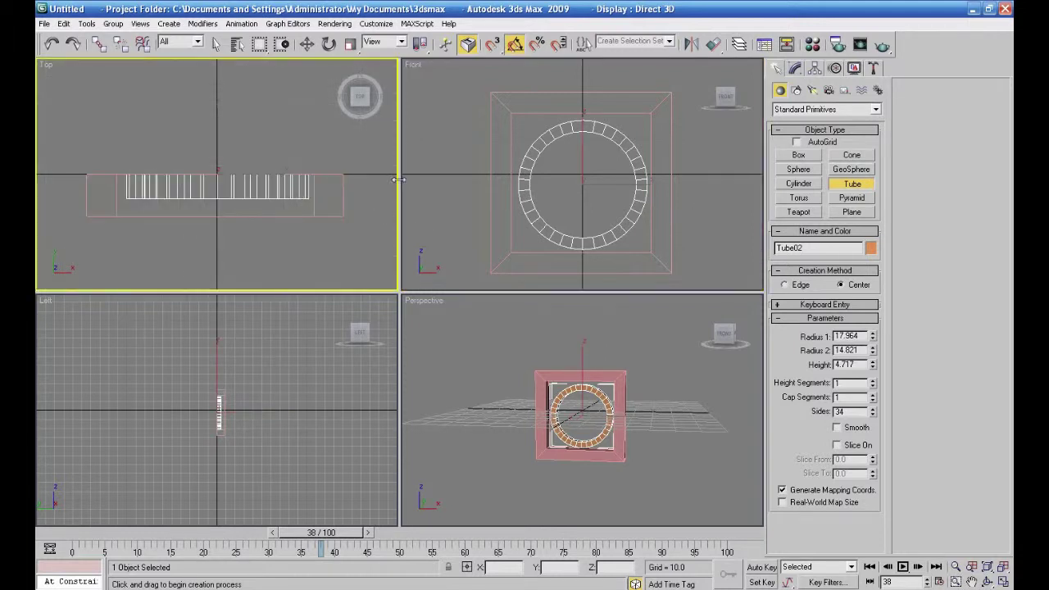
{"action": "left_click", "coordinate": [307, 44]}
{"action": "left_click_drag", "start_coordinate": [215, 128], "coordinate": [215, 131]}
{"action": "right_click", "coordinate": [451, 359]}
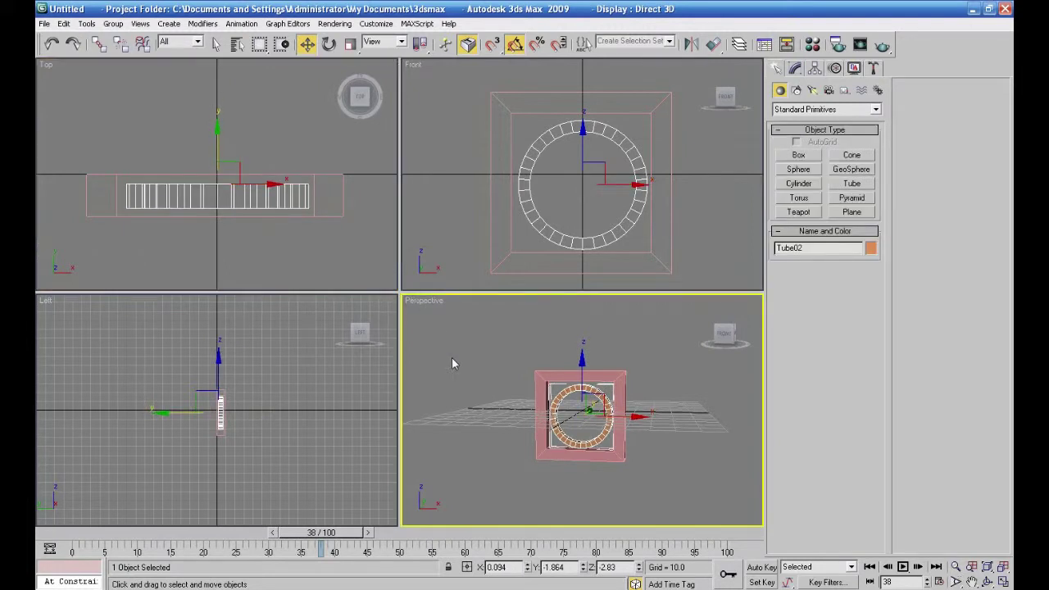
{"action": "right_click", "coordinate": [343, 396]}
{"action": "key", "text": "F3"}
{"action": "right_click", "coordinate": [449, 400]}
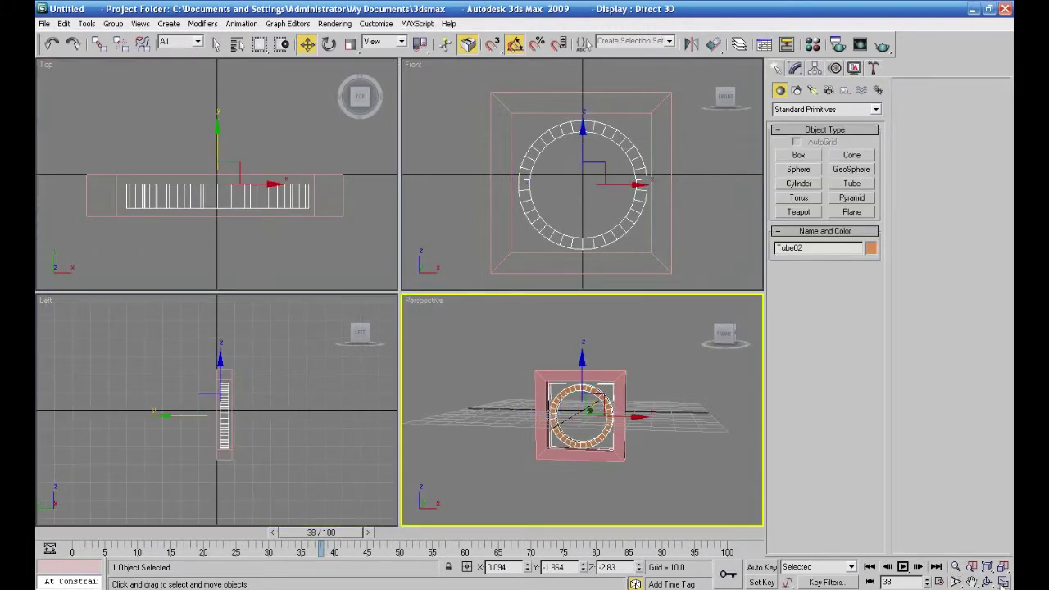
{"action": "left_click", "coordinate": [1003, 581]}
{"action": "middle_click_drag", "start_coordinate": [648, 420], "coordinate": [749, 465], "text": "alt"}
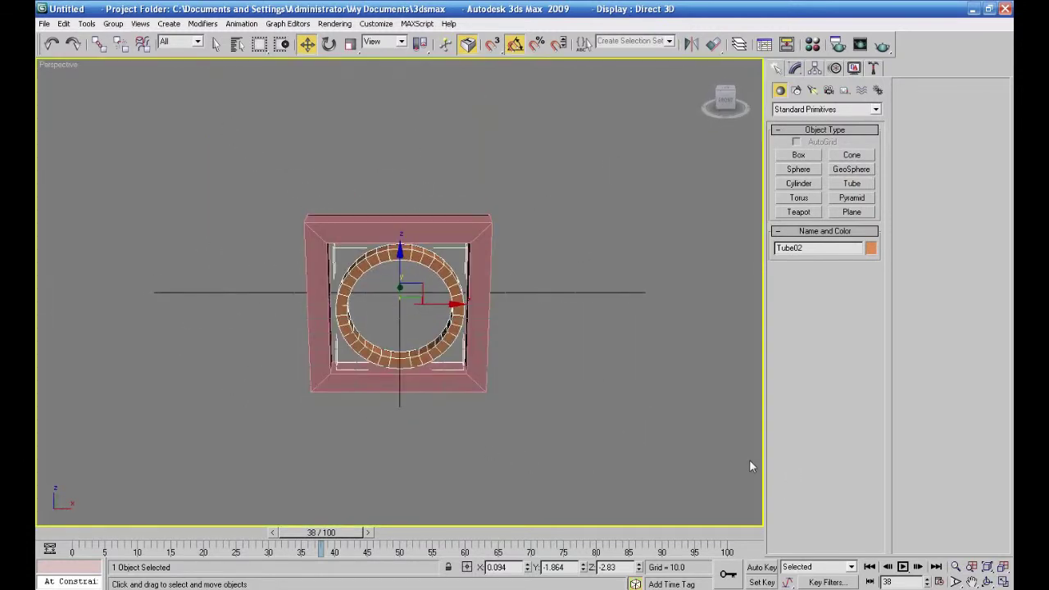
{"action": "left_click", "coordinate": [1003, 581]}
Start a Line spline in the maximized Top view with 3D snapping to grid points turned on.
{"action": "right_click", "coordinate": [326, 243]}
{"action": "left_click", "coordinate": [1002, 581]}
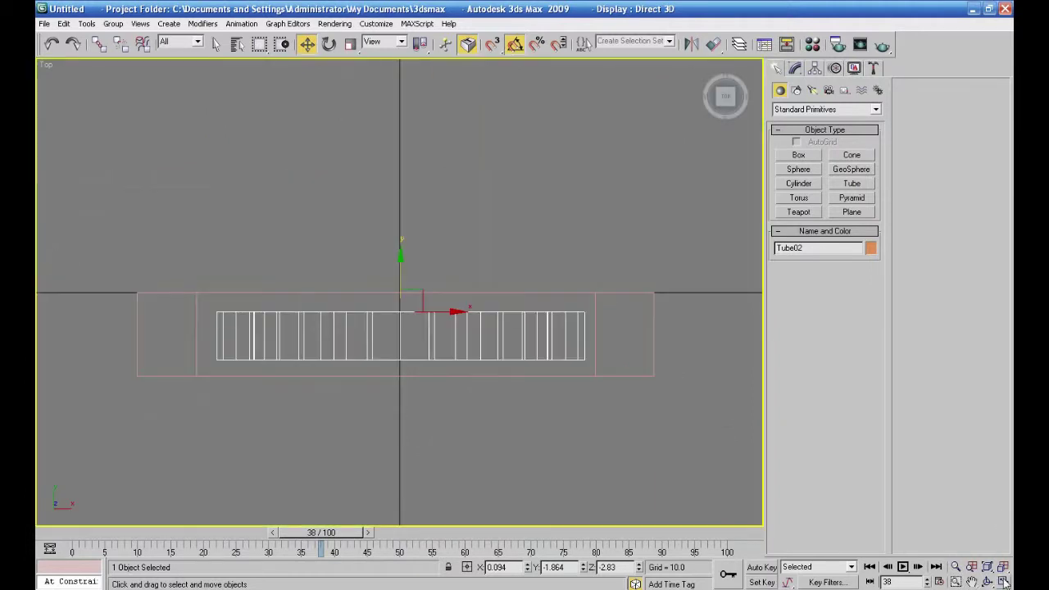
{"action": "scroll", "coordinate": [603, 366], "scroll_direction": "down", "scroll_amount": 5}
{"action": "middle_click_drag", "start_coordinate": [603, 369], "coordinate": [604, 480]}
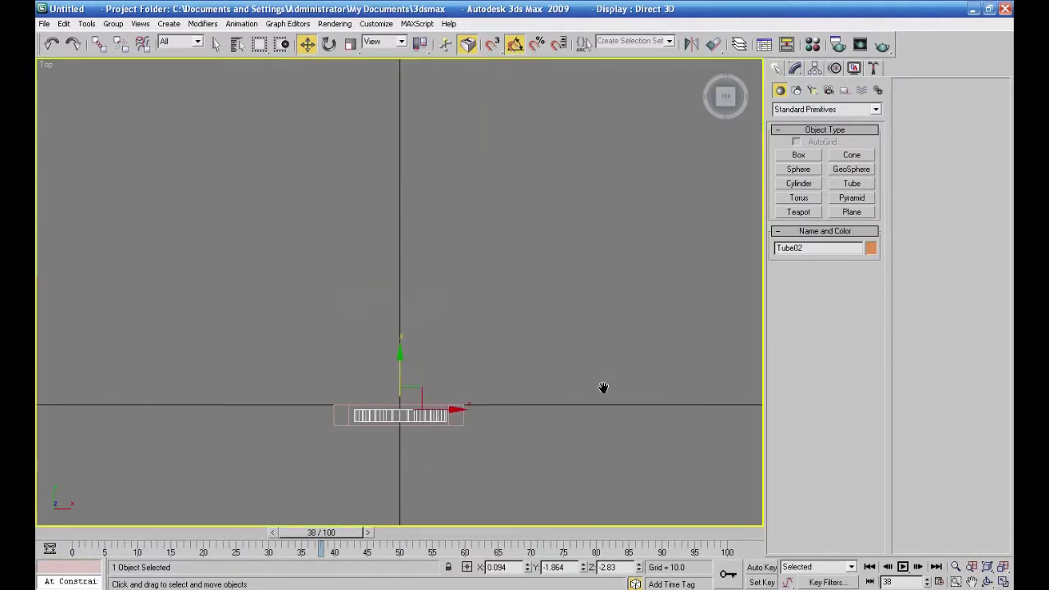
{"action": "left_click", "coordinate": [796, 91]}
{"action": "left_click", "coordinate": [799, 165]}
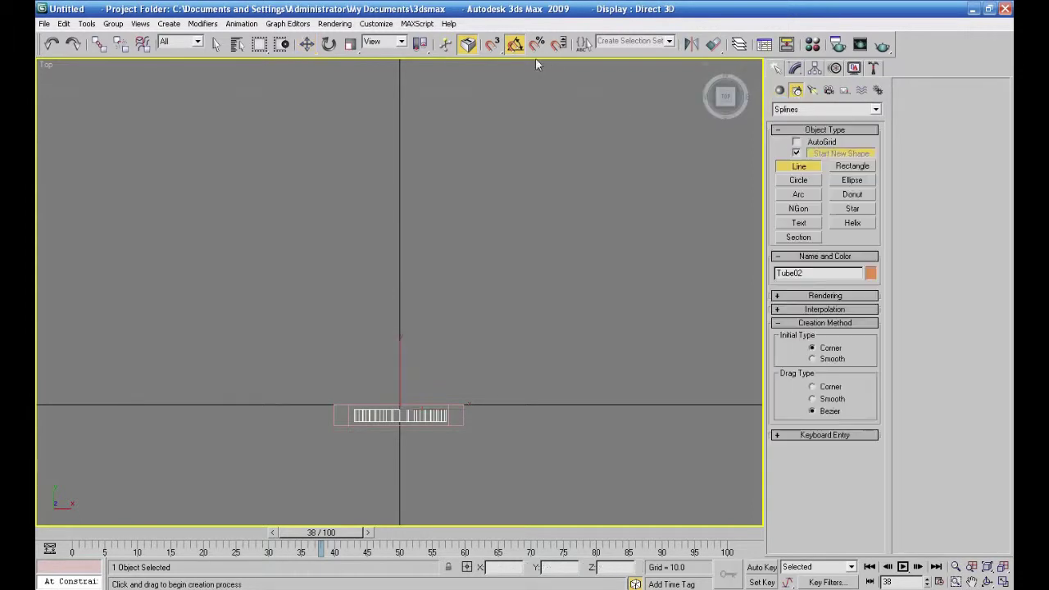
{"action": "right_click", "coordinate": [494, 47]}
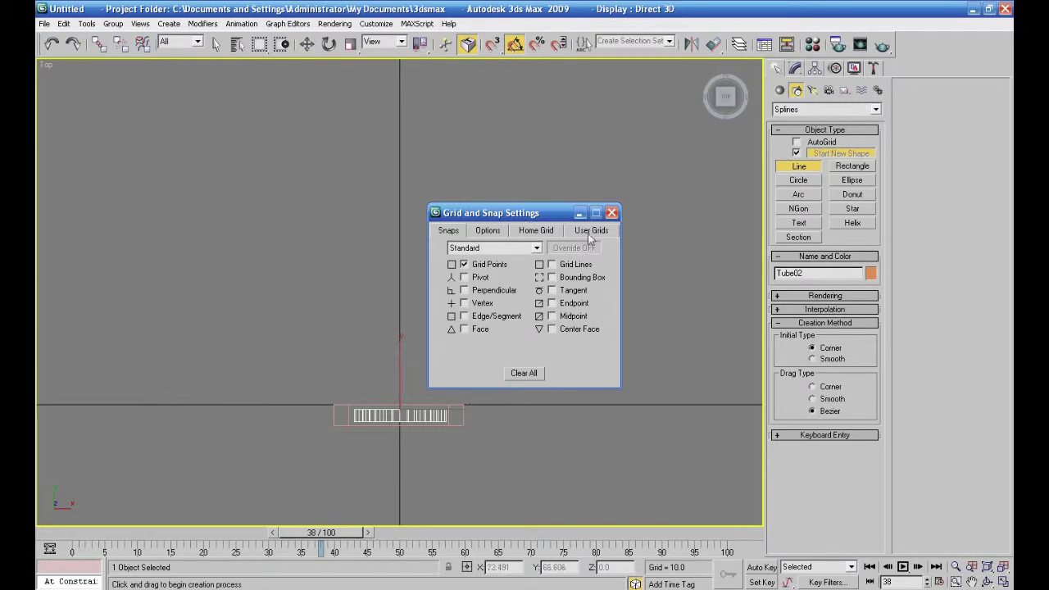
{"action": "left_click", "coordinate": [611, 214]}
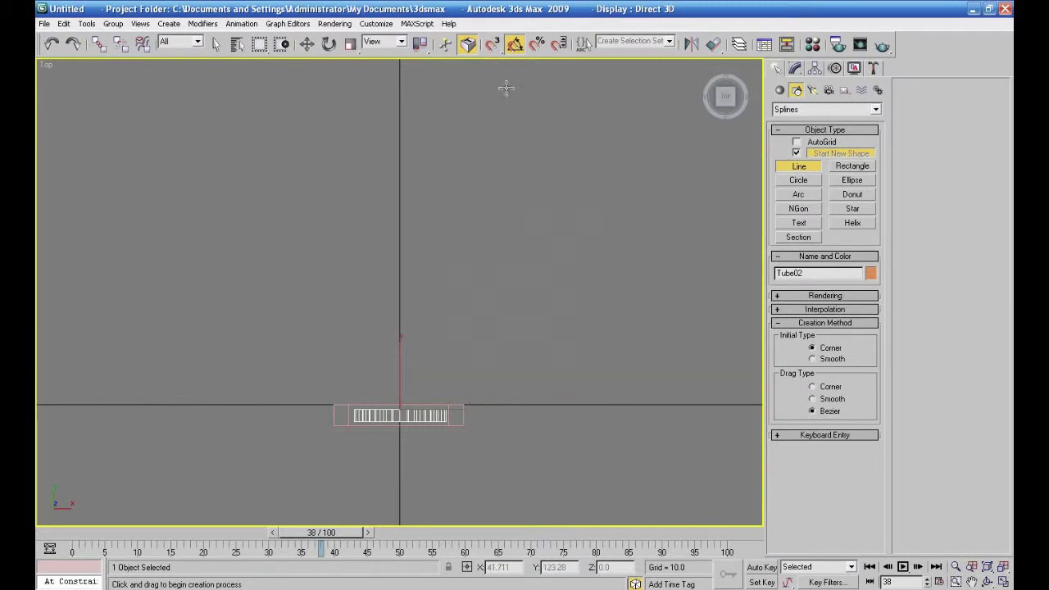
{"action": "left_click", "coordinate": [492, 44]}
{"action": "middle_click_drag", "start_coordinate": [488, 385], "coordinate": [491, 340]}
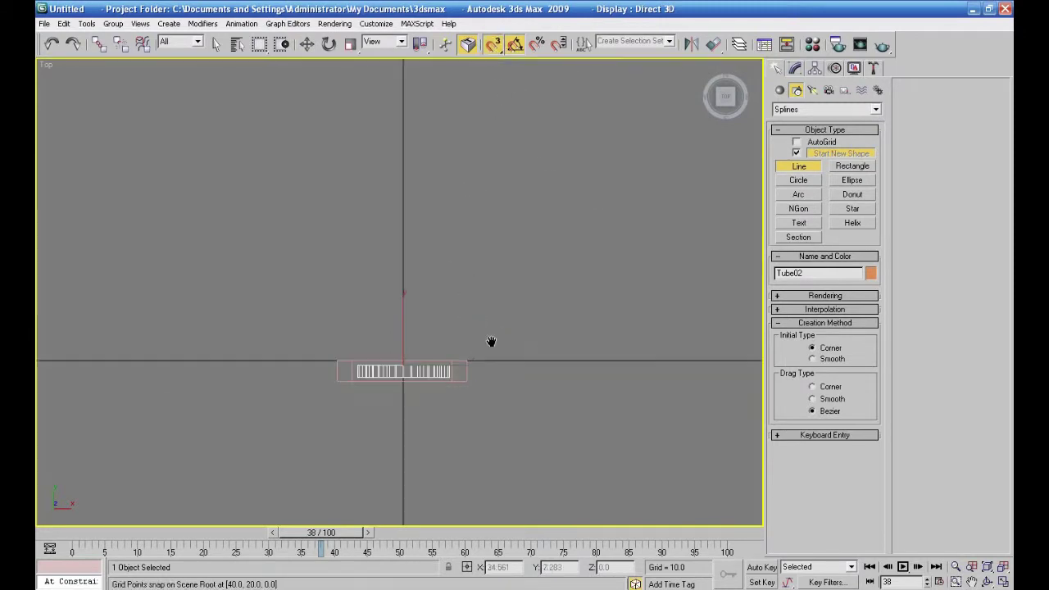
{"action": "scroll", "coordinate": [490, 340], "scroll_direction": "up", "scroll_amount": 2}
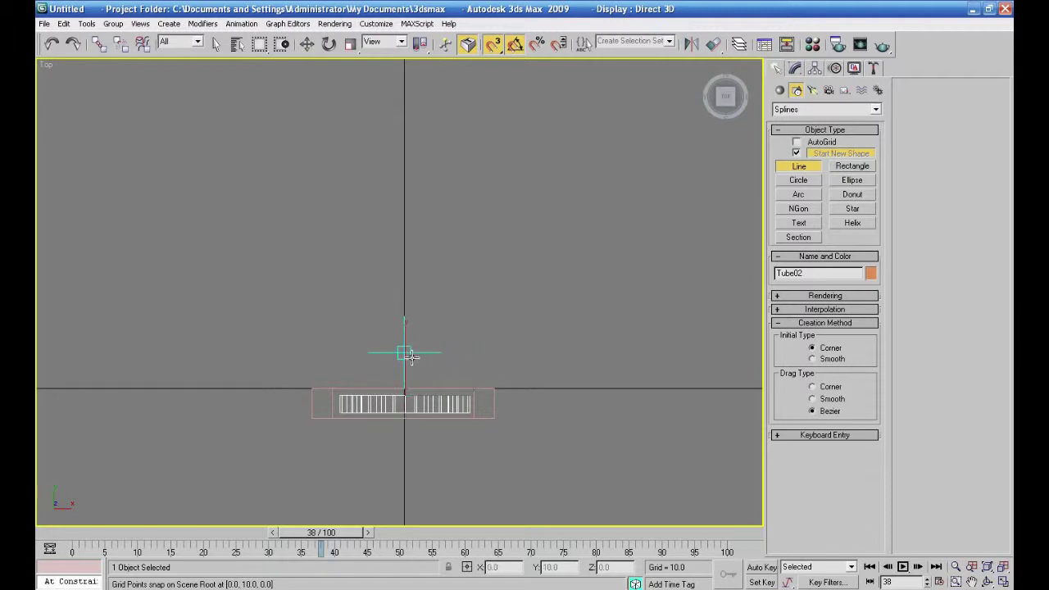
Draw an open half-arrow profile through (0,10), (10,10), (20,20), (10,30), (10,50), (40,10), (50,10), (10,60), (10,100) and (0,110).
{"action": "left_click", "coordinate": [407, 355]}
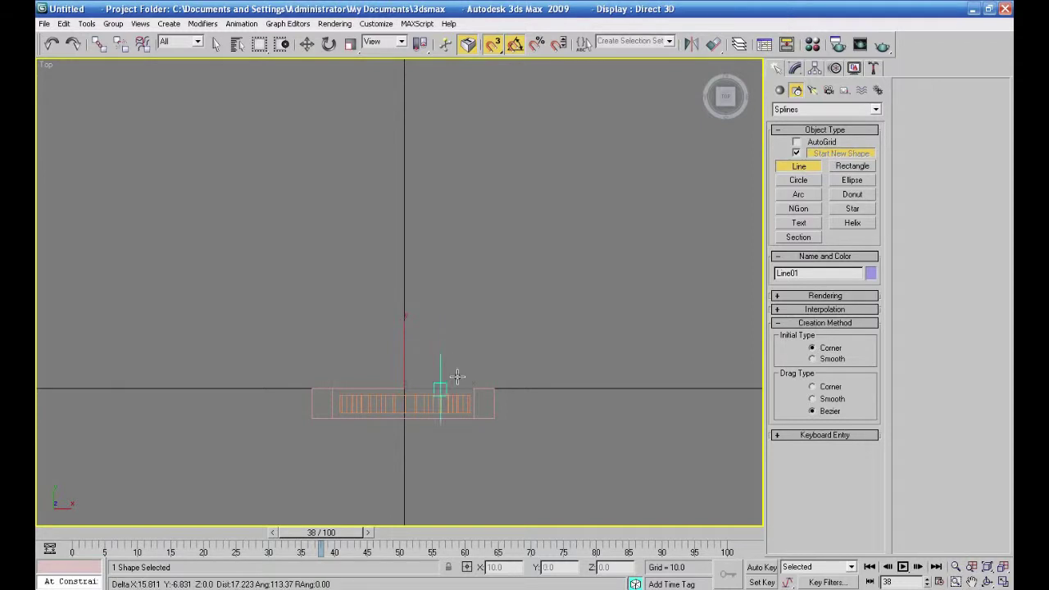
{"action": "left_click", "coordinate": [441, 353]}
{"action": "left_click", "coordinate": [476, 315]}
{"action": "left_click", "coordinate": [441, 280]}
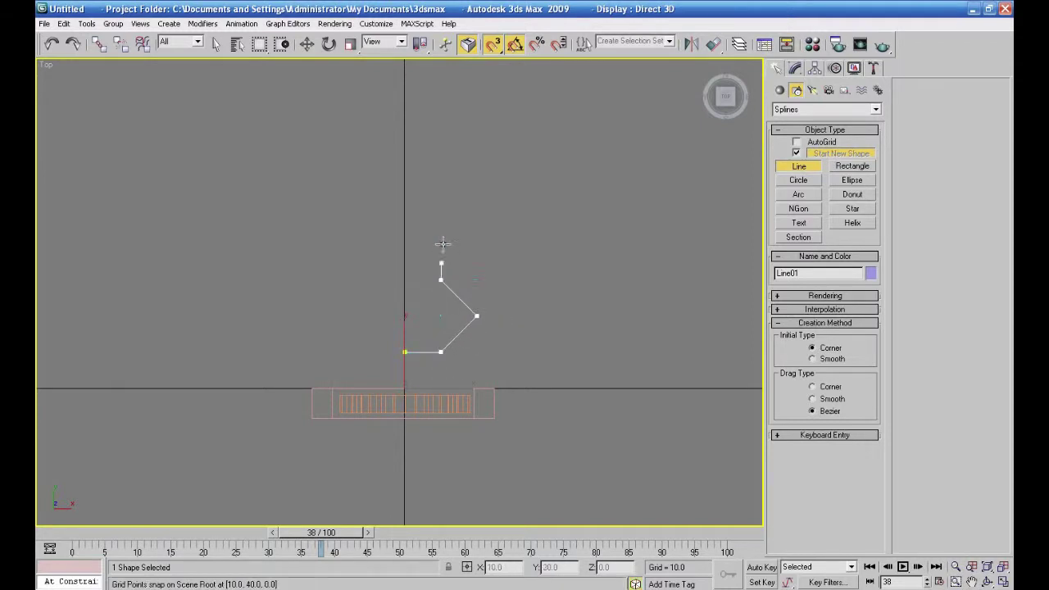
{"action": "left_click", "coordinate": [440, 208]}
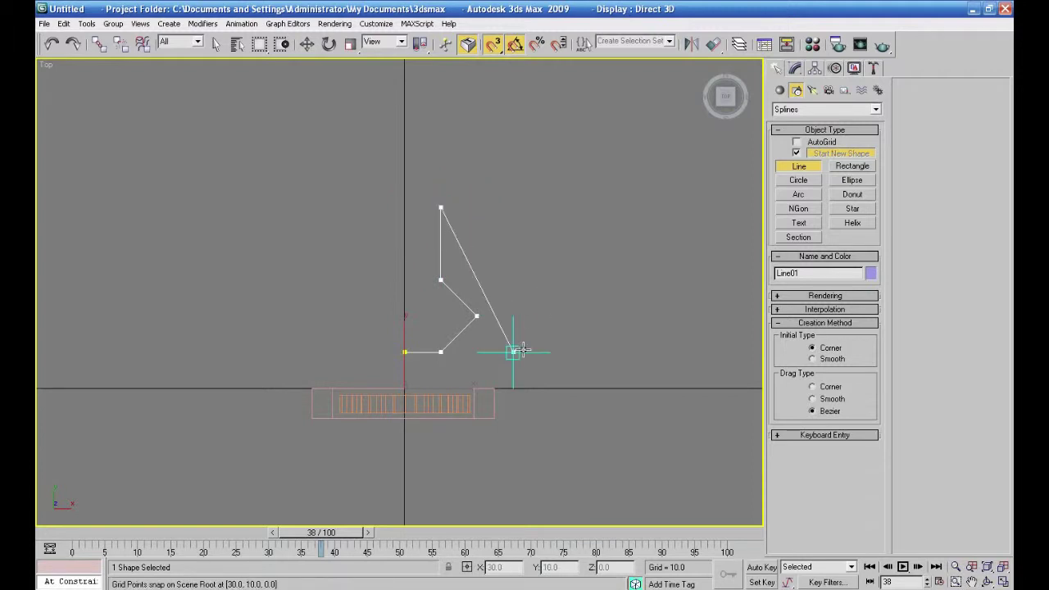
{"action": "left_click", "coordinate": [545, 351]}
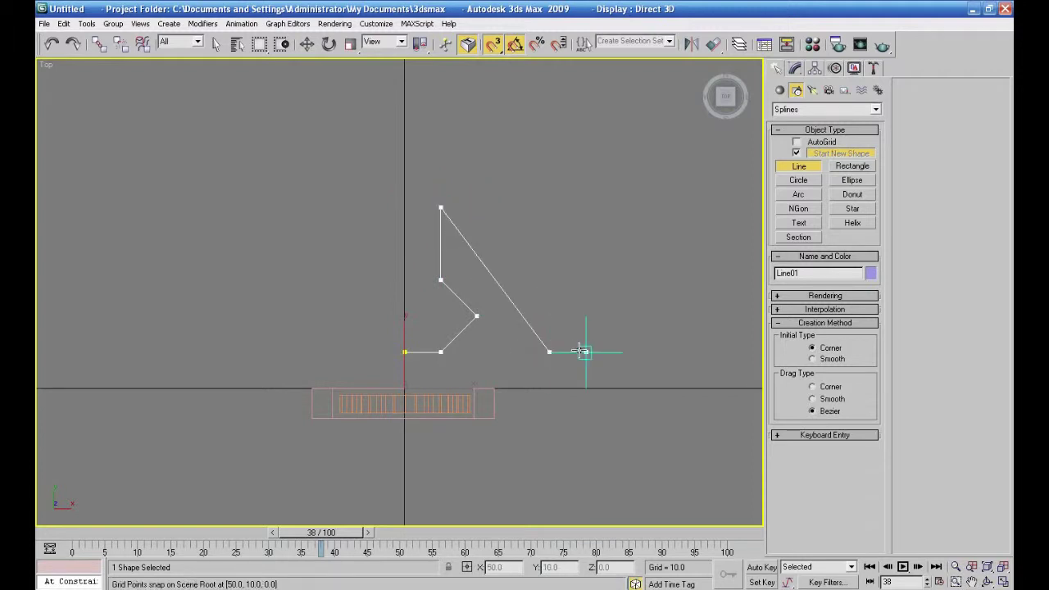
{"action": "left_click", "coordinate": [581, 351]}
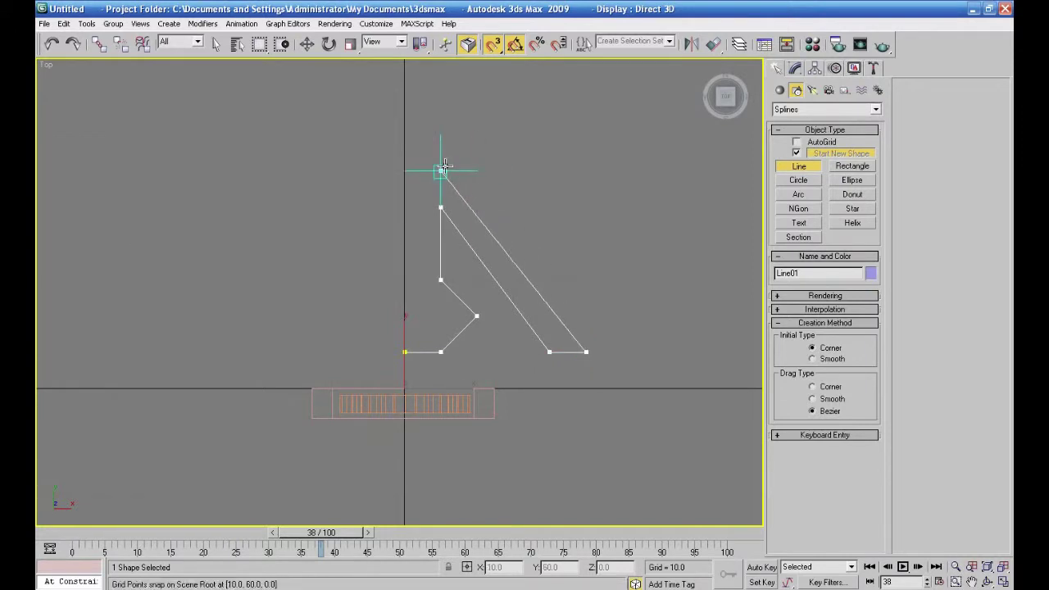
{"action": "left_click", "coordinate": [441, 170]}
{"action": "scroll", "coordinate": [440, 170], "scroll_direction": "down", "scroll_amount": 2}
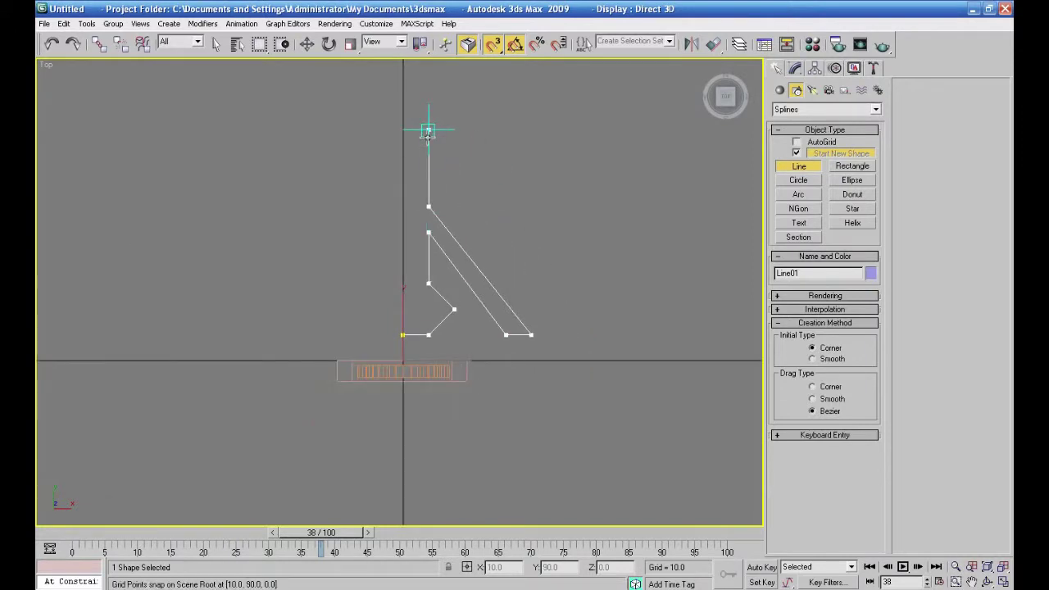
{"action": "left_click", "coordinate": [428, 103]}
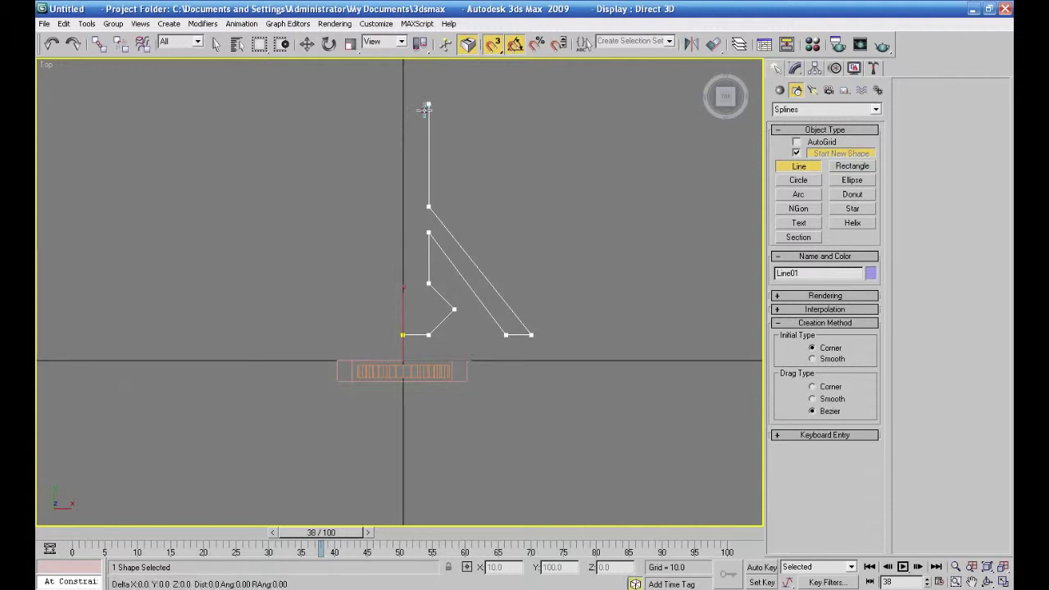
{"action": "left_click", "coordinate": [402, 79]}
{"action": "right_click", "coordinate": [375, 77]}
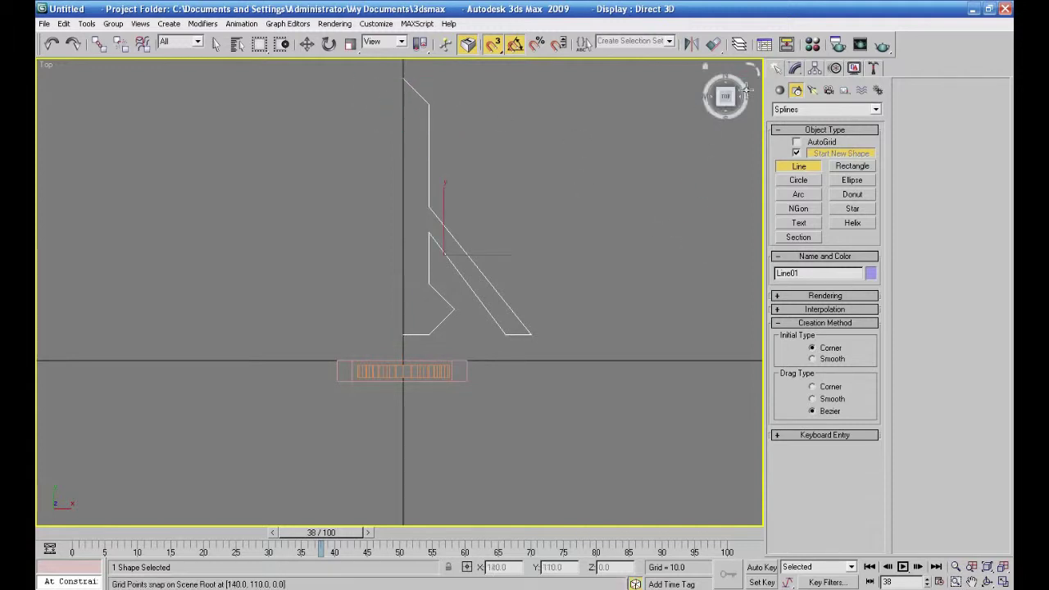
Turn off 3D snapping and clone the half-arrow profile as one reference, placed at X of about -80.9 in the Top view.
{"action": "left_click", "coordinate": [492, 44]}
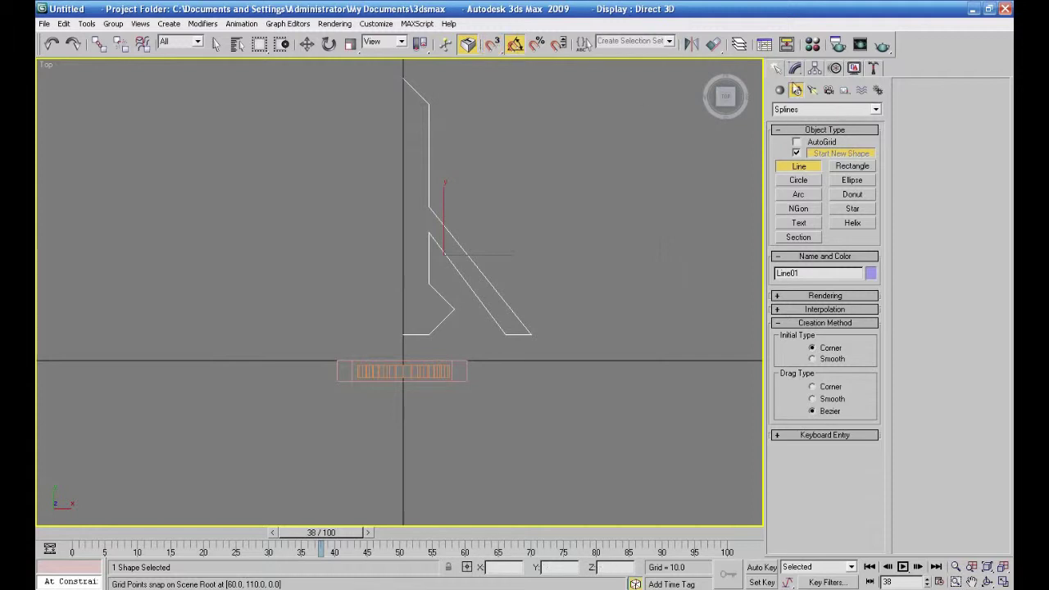
{"action": "left_click", "coordinate": [306, 44]}
{"action": "mouse_move", "coordinate": [492, 254]}
{"action": "left_mouse_down", "text": "shift"}
{"action": "mouse_move", "coordinate": [500, 253]}
{"action": "mouse_move", "coordinate": [222, 235]}
{"action": "mouse_move", "coordinate": [248, 225]}
{"action": "mouse_move", "coordinate": [244, 234]}
{"action": "left_mouse_up", "text": "shift"}
{"action": "left_click", "coordinate": [460, 290]}
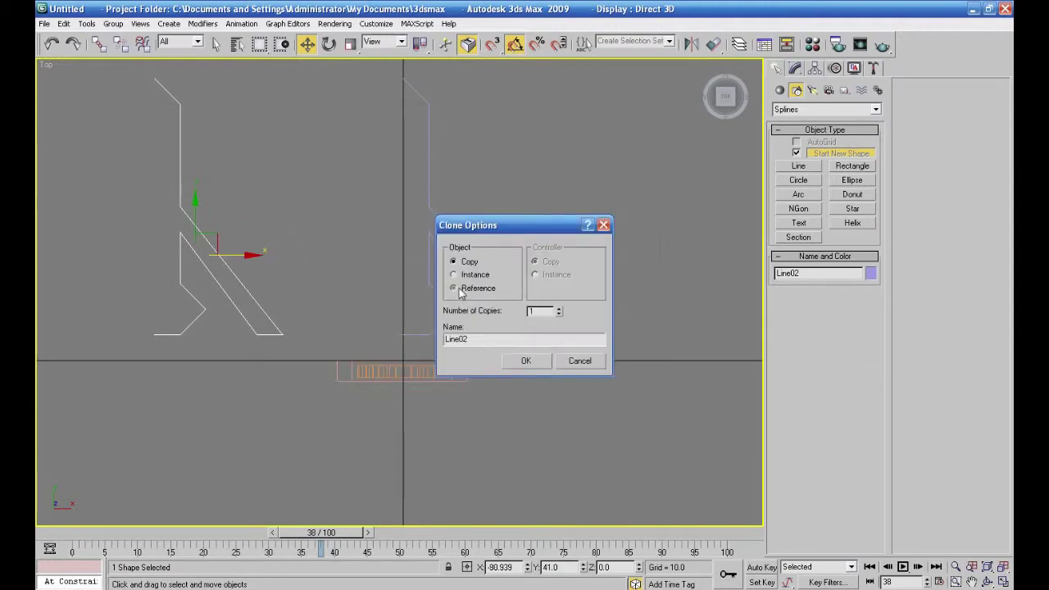
{"action": "left_click", "coordinate": [525, 361]}
Apply a Lathe modifier to the cloned reference profile and show it in the Perspective view.
{"action": "left_click", "coordinate": [798, 71]}
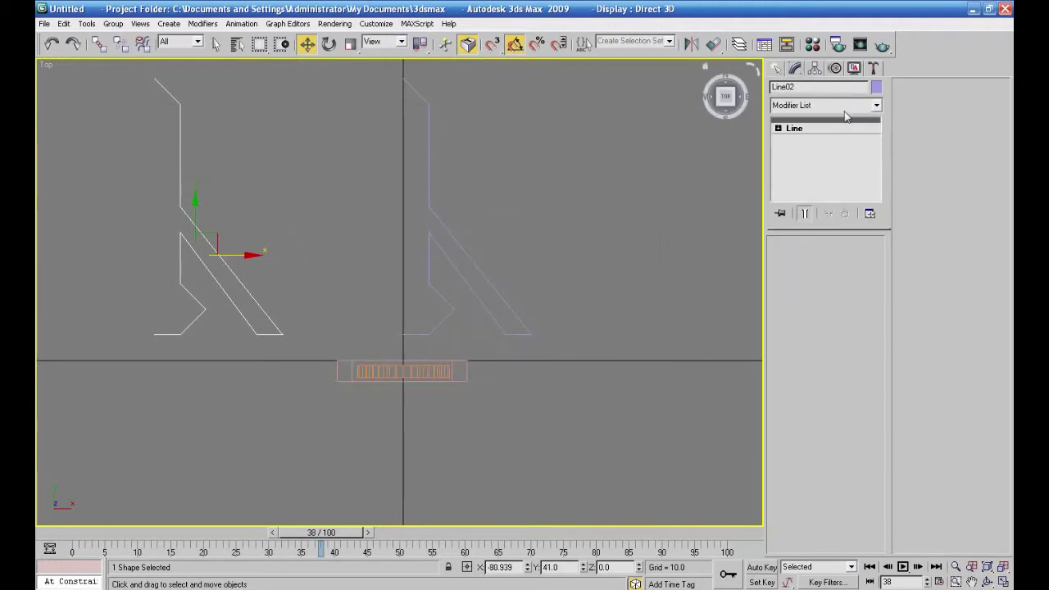
{"action": "left_click", "coordinate": [876, 106]}
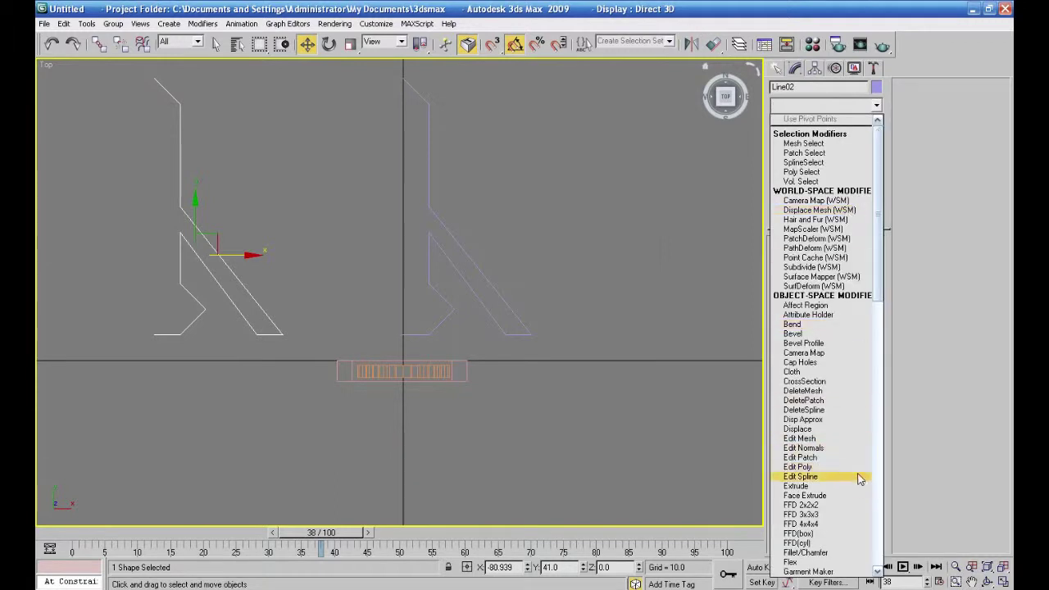
{"action": "left_click_drag", "start_coordinate": [879, 293], "coordinate": [878, 320]}
{"action": "left_click", "coordinate": [832, 528]}
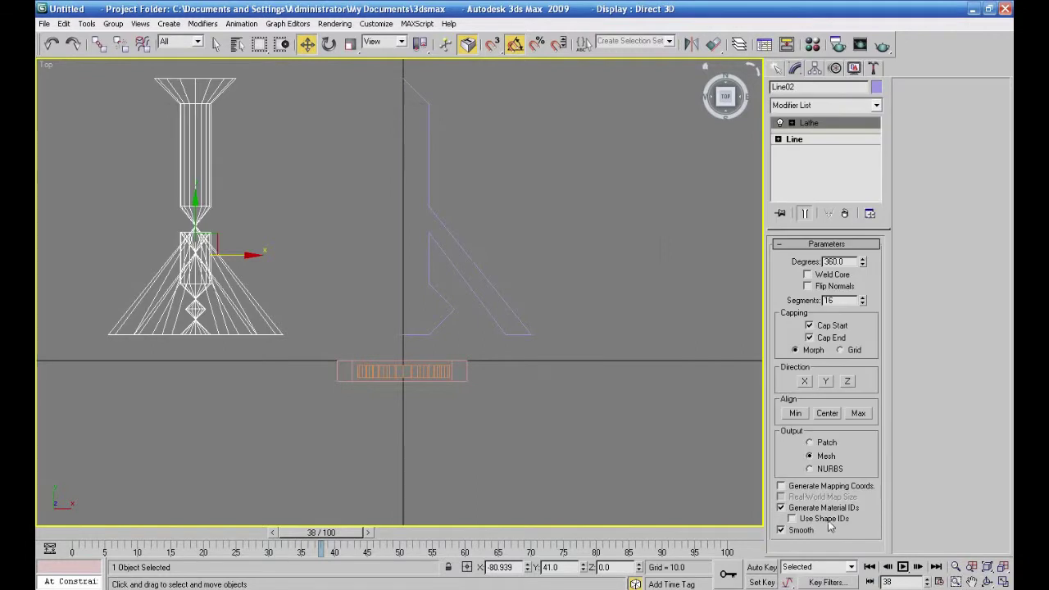
{"action": "key", "text": "p"}
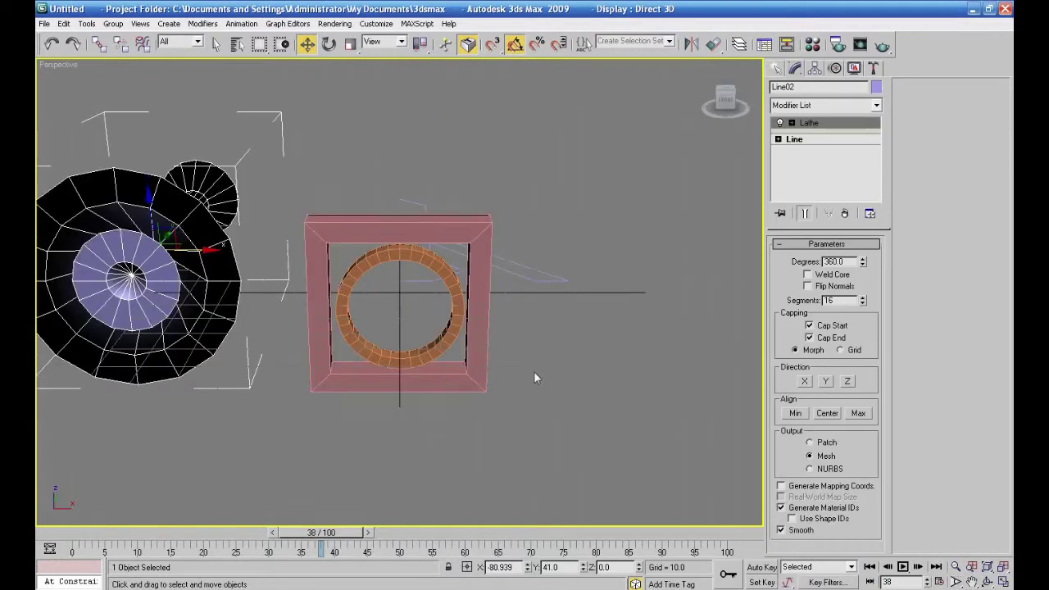
Move the Lathe modifier's axis along X to about -97.2 to give the arrow a solid core, and restore the four-viewport layout.
{"action": "left_click", "coordinate": [792, 122]}
{"action": "left_click", "coordinate": [813, 134]}
{"action": "middle_click_drag", "start_coordinate": [593, 279], "coordinate": [437, 272], "text": "alt"}
{"action": "left_click_drag", "start_coordinate": [351, 256], "coordinate": [316, 253]}
{"action": "middle_click_drag", "start_coordinate": [531, 203], "coordinate": [565, 385], "text": "alt"}
{"action": "scroll", "coordinate": [542, 376], "scroll_direction": "down", "scroll_amount": 5}
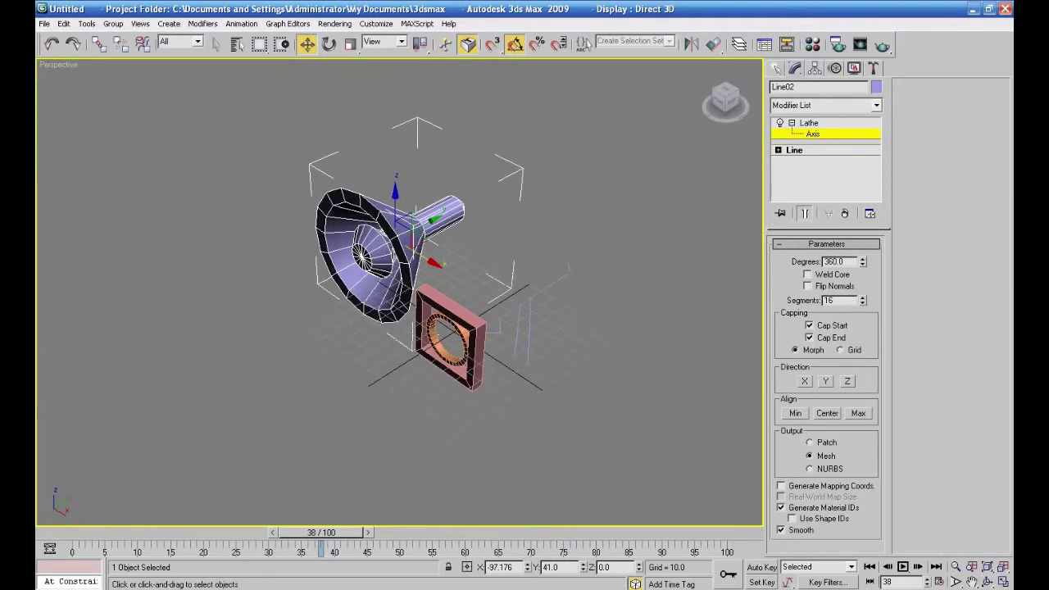
{"action": "left_click", "coordinate": [1001, 581]}
{"action": "scroll", "coordinate": [336, 253], "scroll_direction": "up", "scroll_amount": 3}
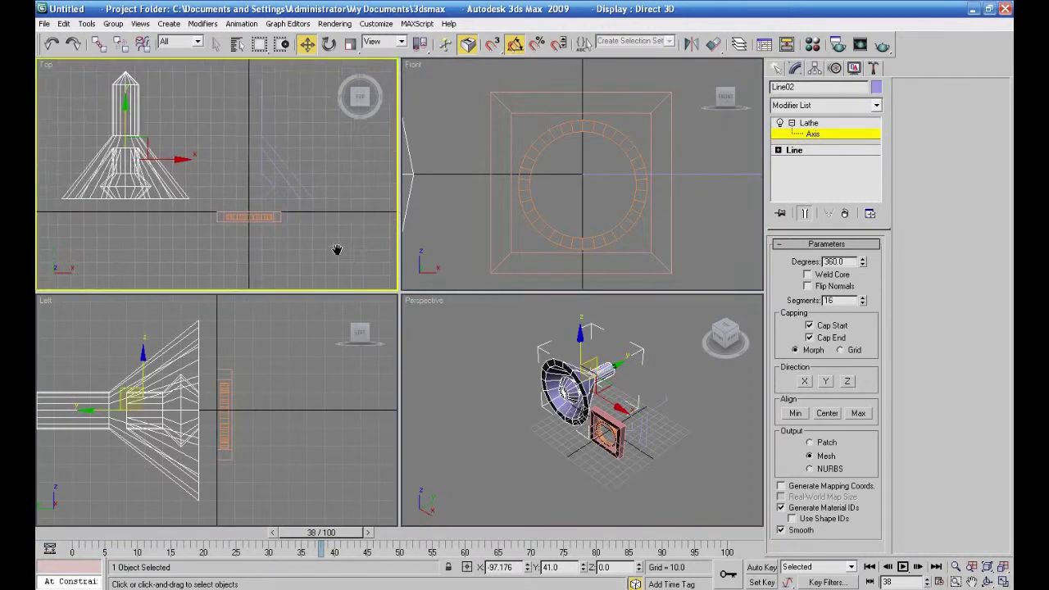
{"action": "middle_click_drag", "start_coordinate": [511, 422], "coordinate": [541, 419], "text": "alt"}
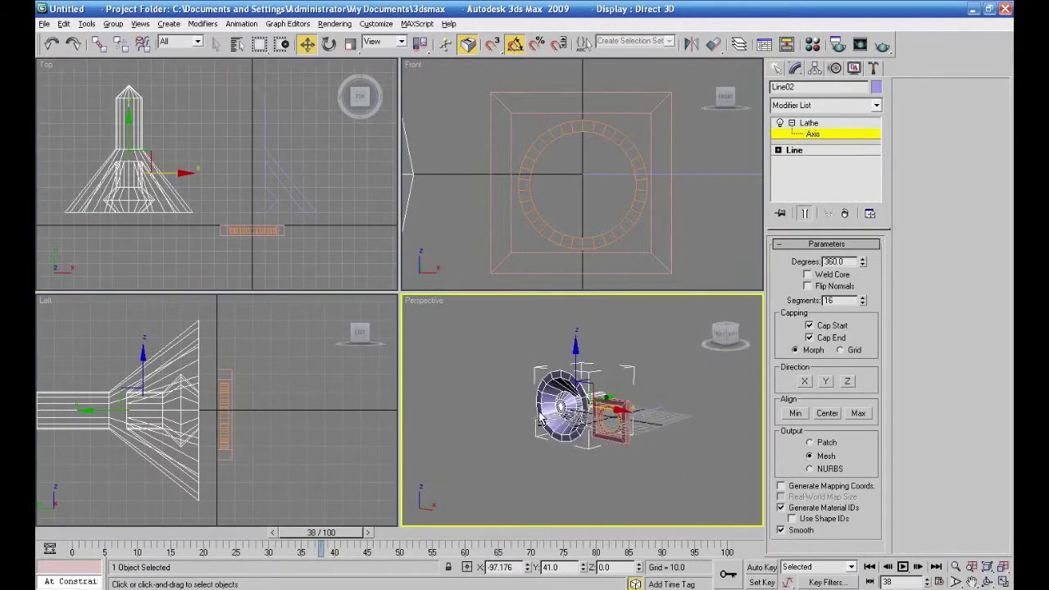
Convert the original half-arrow profile's two outer flare vertices at (40,10) and (50,10) to Smooth.
{"action": "left_click", "coordinate": [788, 152]}
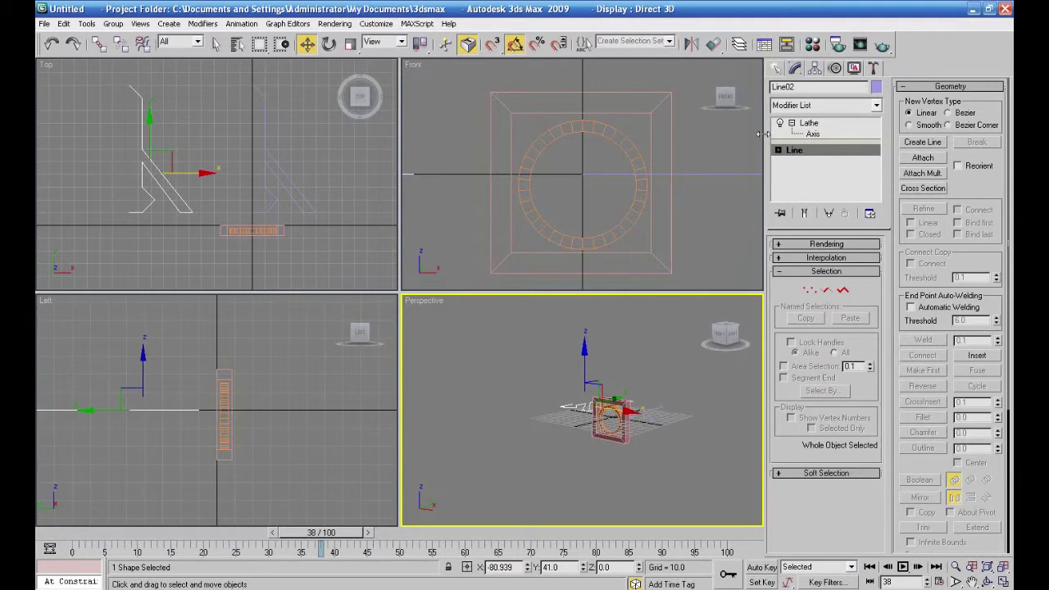
{"action": "left_click", "coordinate": [805, 124]}
{"action": "left_click", "coordinate": [298, 214]}
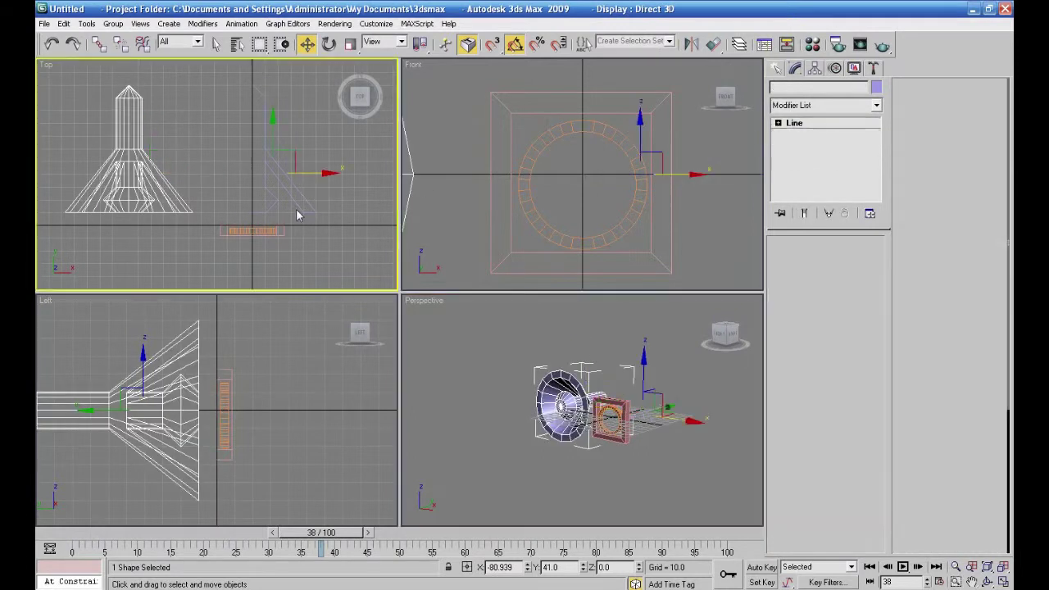
{"action": "left_click", "coordinate": [808, 292]}
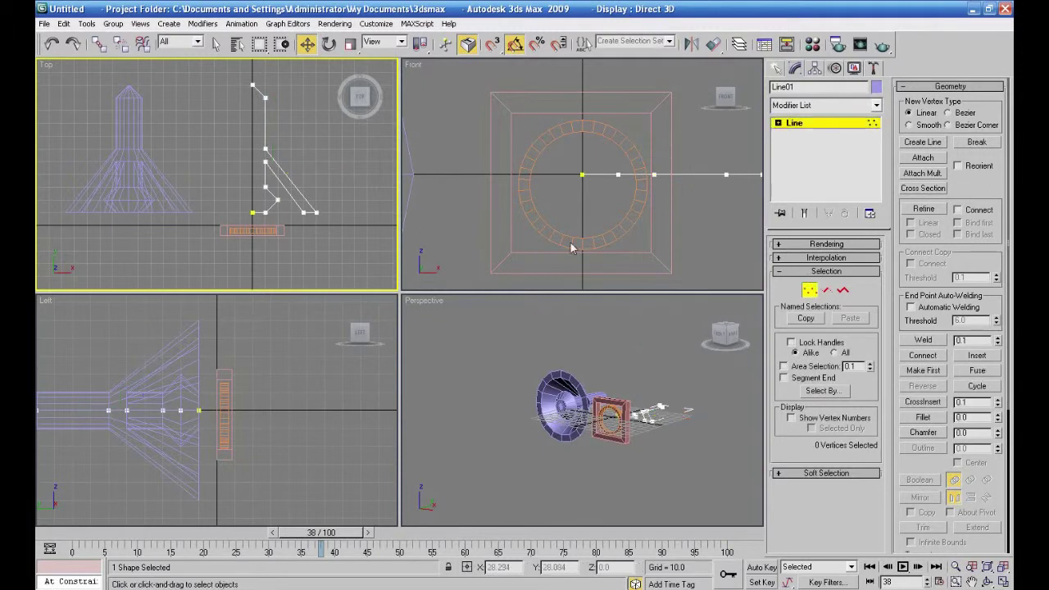
{"action": "left_click_drag", "start_coordinate": [318, 207], "coordinate": [298, 231]}
{"action": "right_click", "coordinate": [303, 212]}
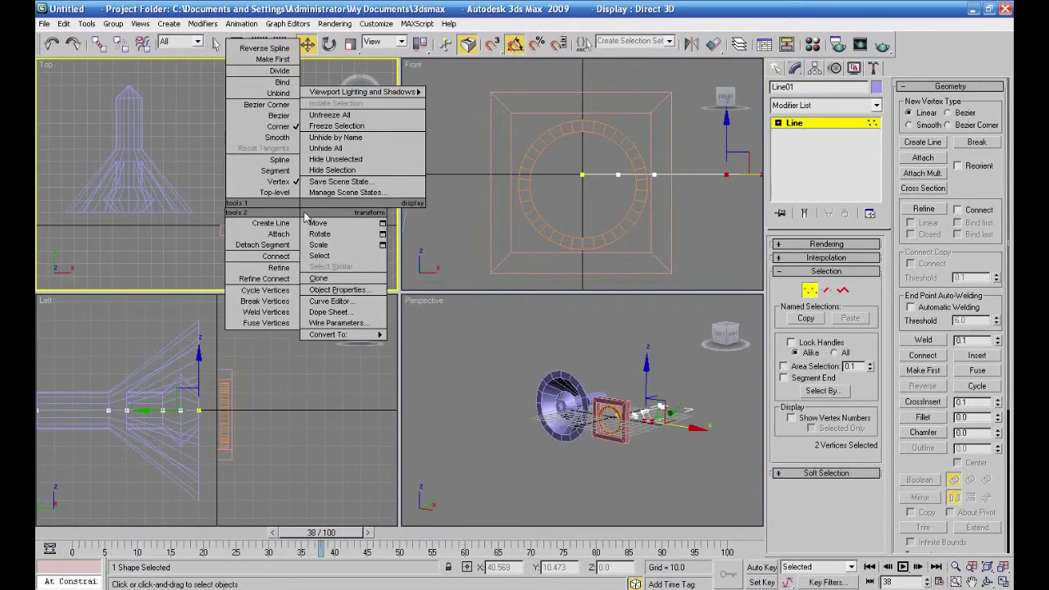
{"action": "left_click", "coordinate": [262, 140]}
Convert the profile's inner vertex at (20,20) to Smooth.
{"action": "left_click", "coordinate": [277, 199]}
{"action": "left_click", "coordinate": [277, 198]}
{"action": "right_click", "coordinate": [279, 202]}
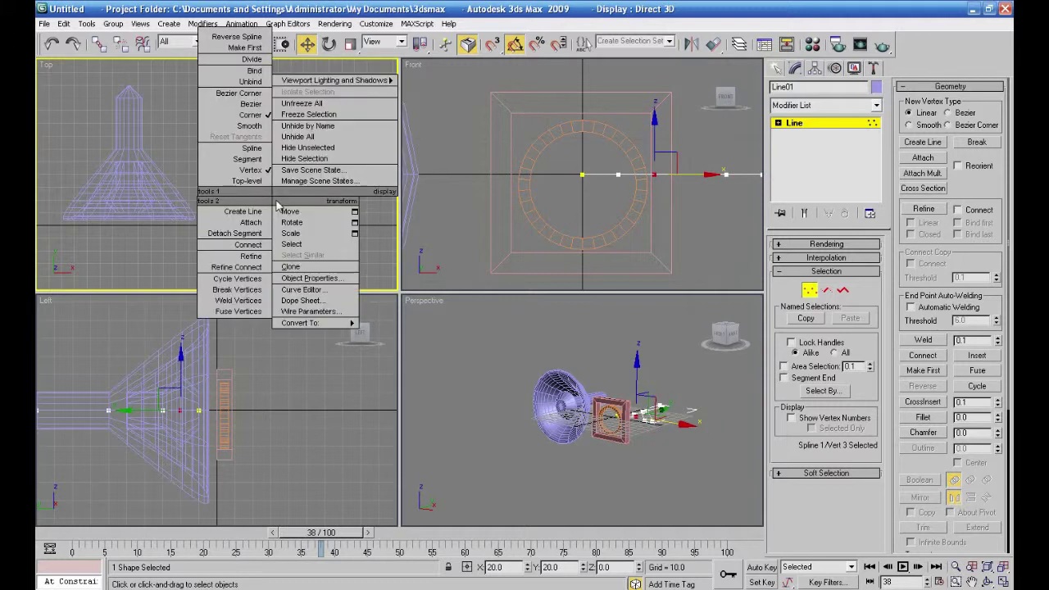
{"action": "left_click", "coordinate": [240, 136]}
Try removing the profile vertex at (10,10), and undo the removal.
{"action": "left_click", "coordinate": [264, 213]}
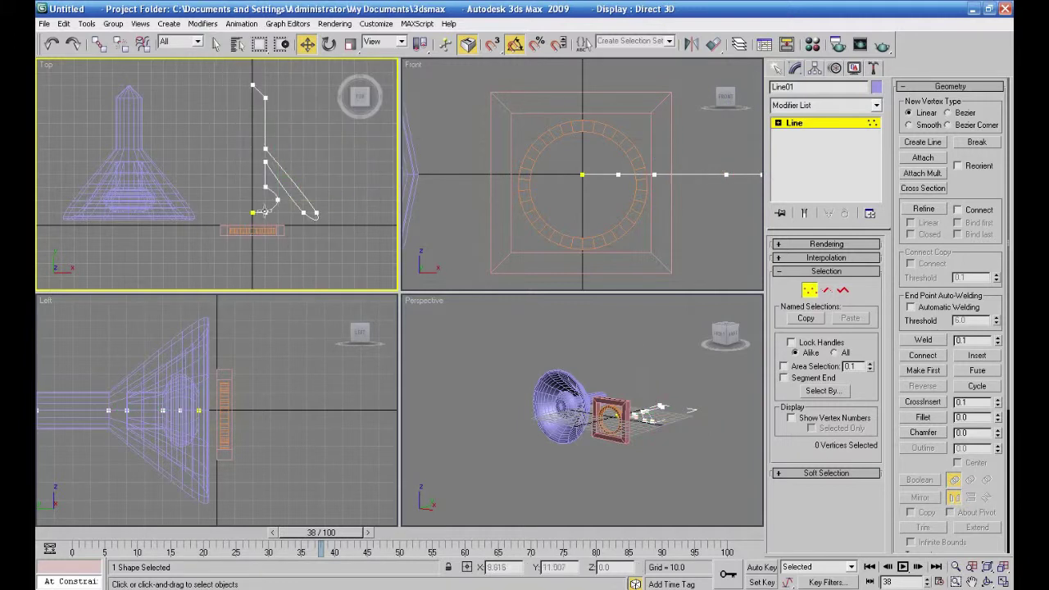
{"action": "left_click", "coordinate": [303, 244]}
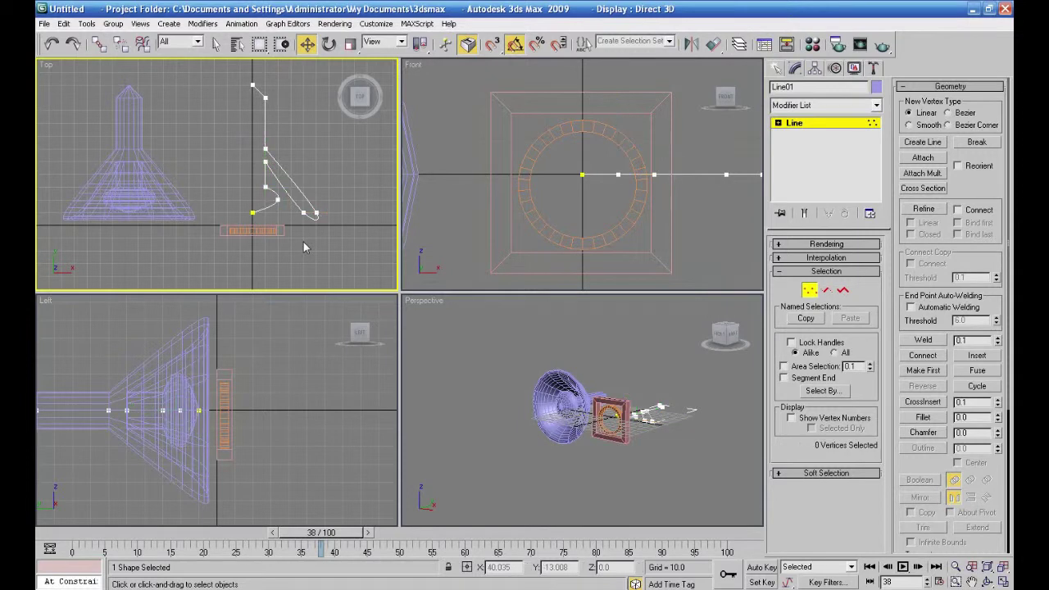
{"action": "key", "text": "ctrl+z"}
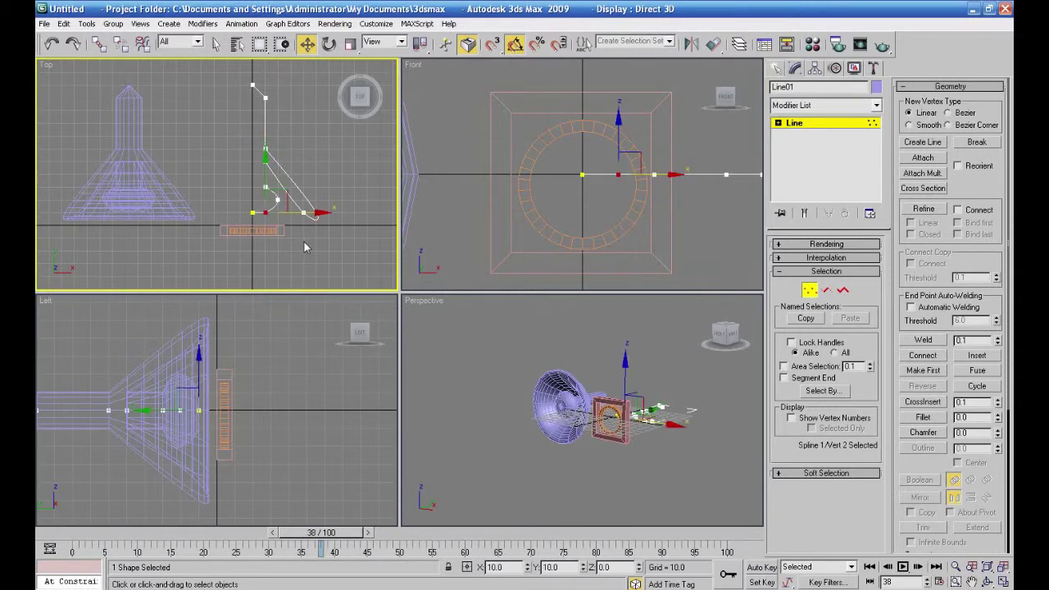
Convert the two vertices at the shaft end of the profile, (10,100) and (0,110), to Smooth.
{"action": "left_click_drag", "start_coordinate": [244, 113], "coordinate": [246, 111]}
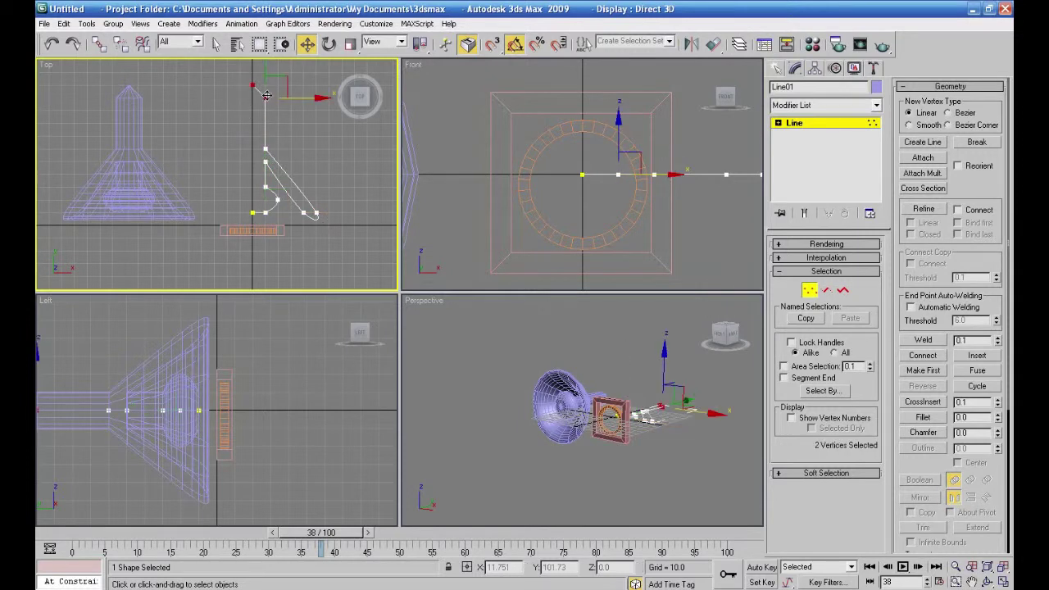
{"action": "right_click", "coordinate": [262, 173]}
{"action": "left_click", "coordinate": [243, 104]}
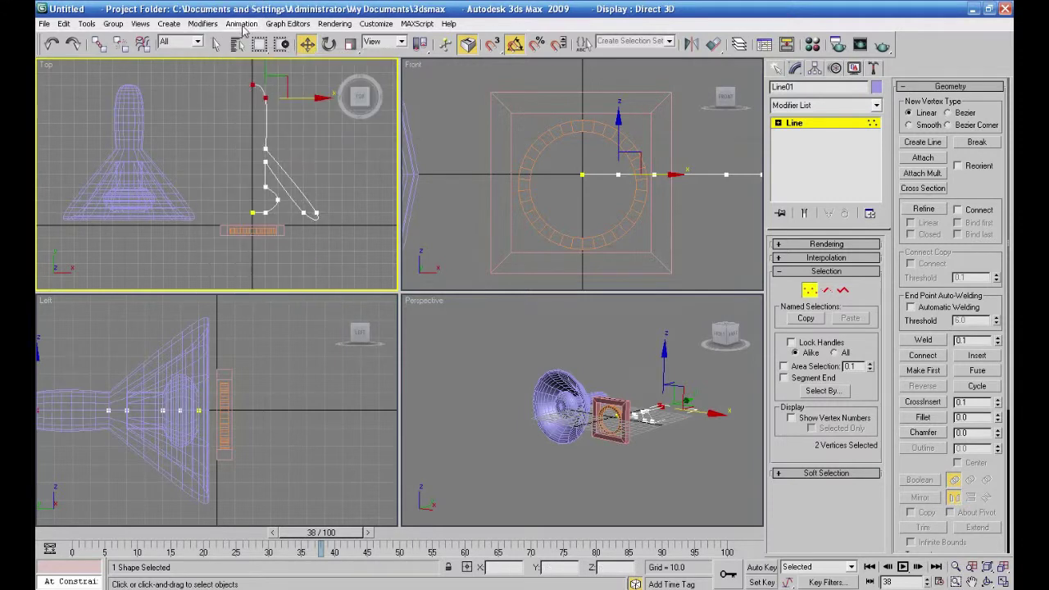
{"action": "middle_click_drag", "start_coordinate": [513, 430], "coordinate": [374, 445], "text": "alt"}
Shorten the profile by moving the two mid-shaft vertices and the two shaft-end vertices down along Y in the Top view.
{"action": "left_click_drag", "start_coordinate": [288, 135], "coordinate": [262, 170]}
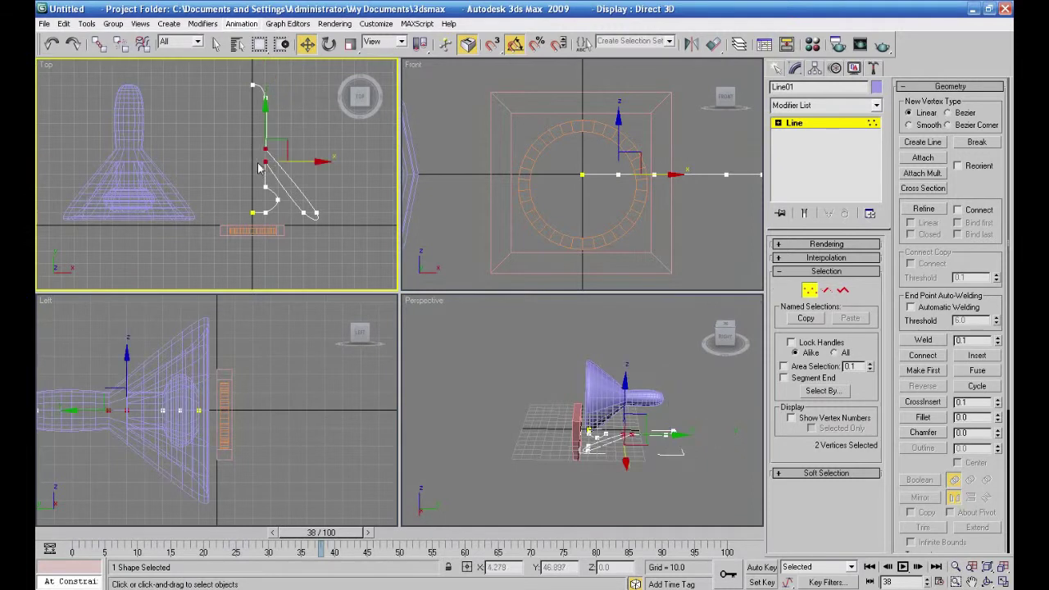
{"action": "left_click_drag", "start_coordinate": [264, 126], "coordinate": [264, 156]}
{"action": "left_click_drag", "start_coordinate": [272, 79], "coordinate": [261, 105]}
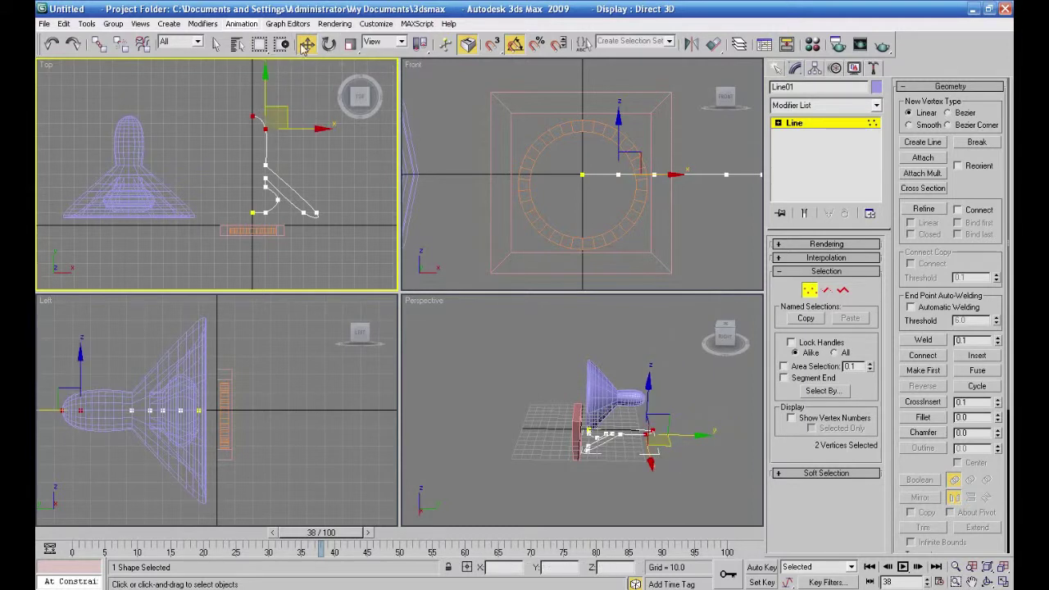
Leave vertex editing and hide the original half-arrow profile spline.
{"action": "left_click", "coordinate": [791, 128]}
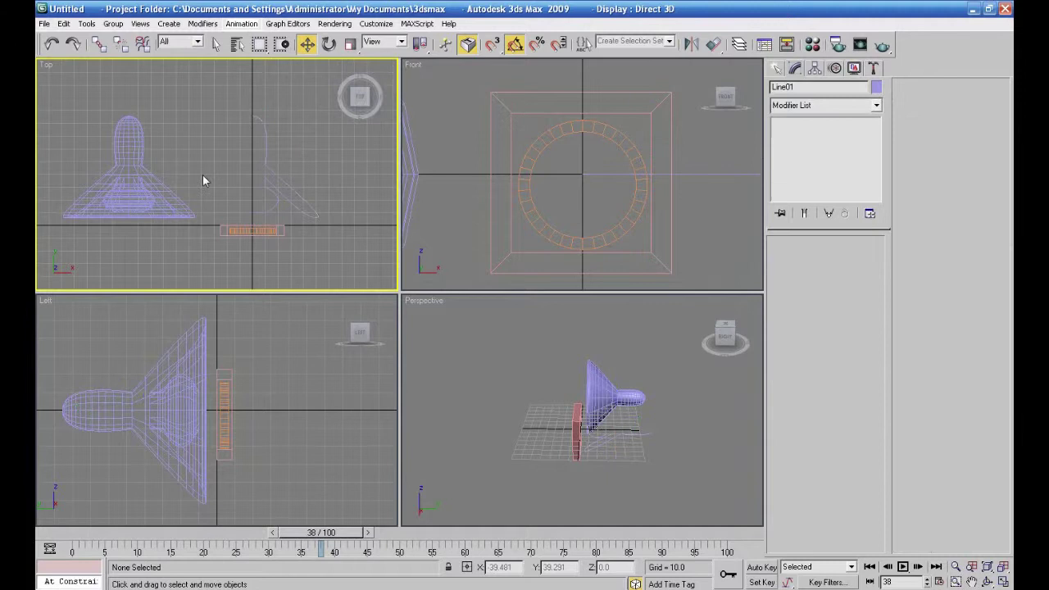
{"action": "right_click", "coordinate": [282, 177]}
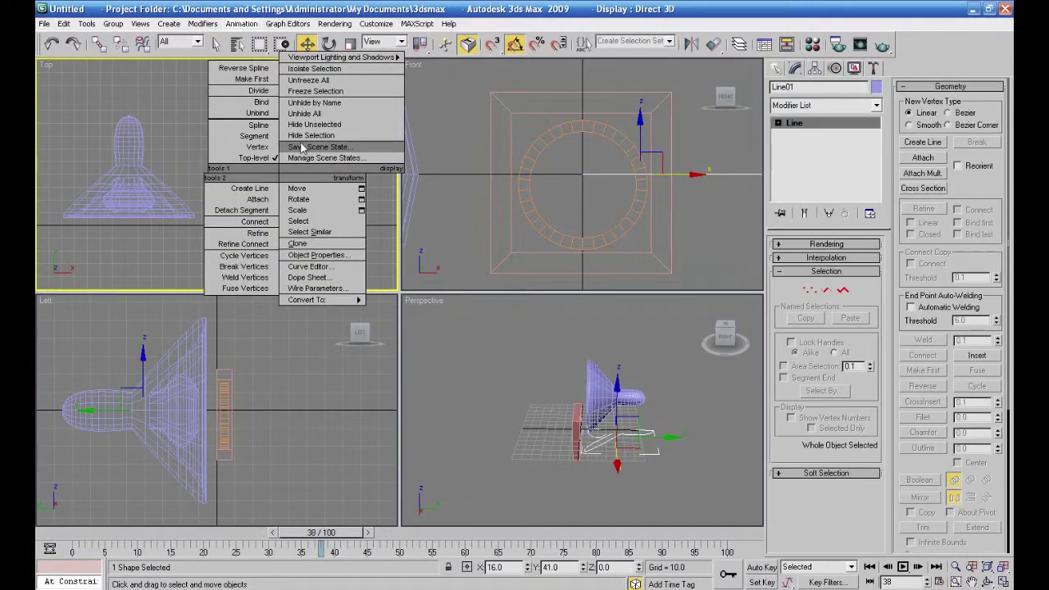
{"action": "left_click", "coordinate": [289, 149]}
Move the lathed arrow to just behind the square frame in the Top view and scale it down uniformly to about 28.9%.
{"action": "left_click", "coordinate": [168, 164]}
{"action": "left_click_drag", "start_coordinate": [188, 173], "coordinate": [346, 249]}
{"action": "left_click", "coordinate": [350, 44]}
{"action": "left_click", "coordinate": [304, 44]}
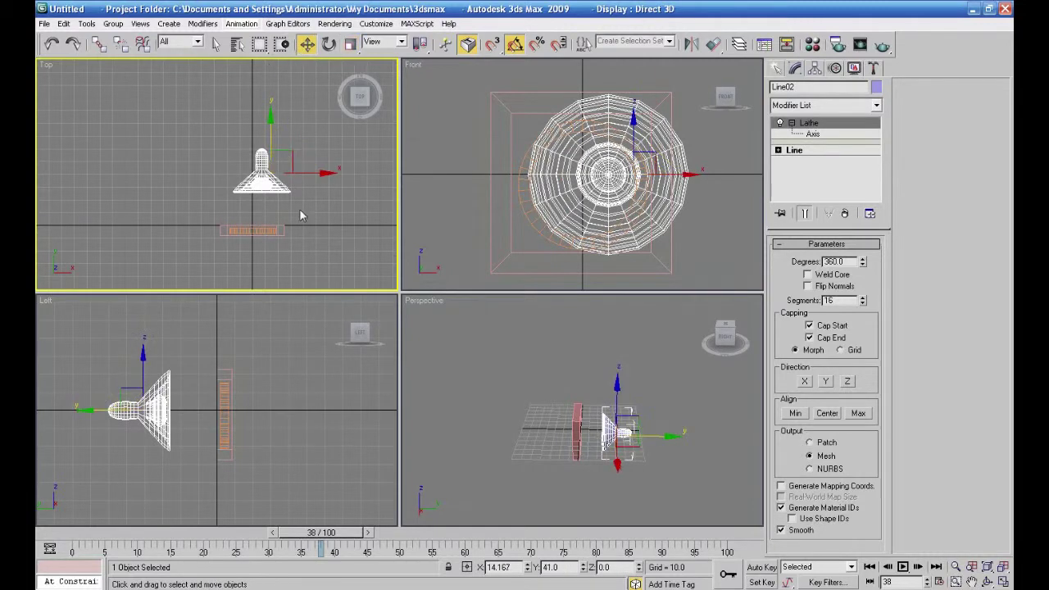
{"action": "left_click_drag", "start_coordinate": [269, 129], "coordinate": [284, 230]}
{"action": "left_click", "coordinate": [351, 44]}
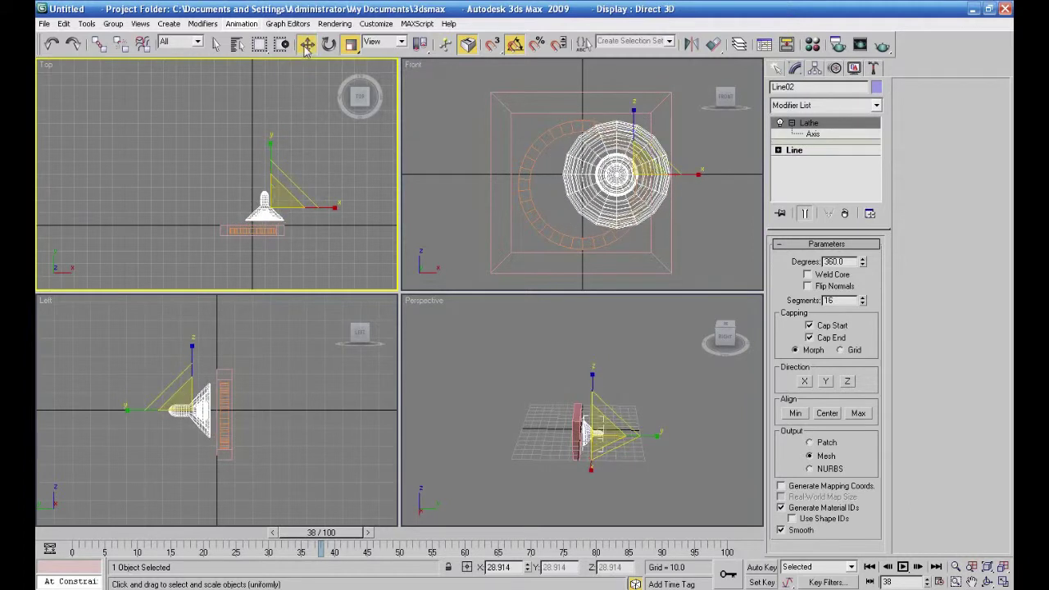
{"action": "left_click", "coordinate": [305, 44]}
Move the arrow onto the ring's centre in the Front view, Z about -2.8, and scale it down to fit inside the ring.
{"action": "left_click_drag", "start_coordinate": [653, 154], "coordinate": [602, 195]}
{"action": "key", "text": "r"}
{"action": "left_click", "coordinate": [311, 48]}
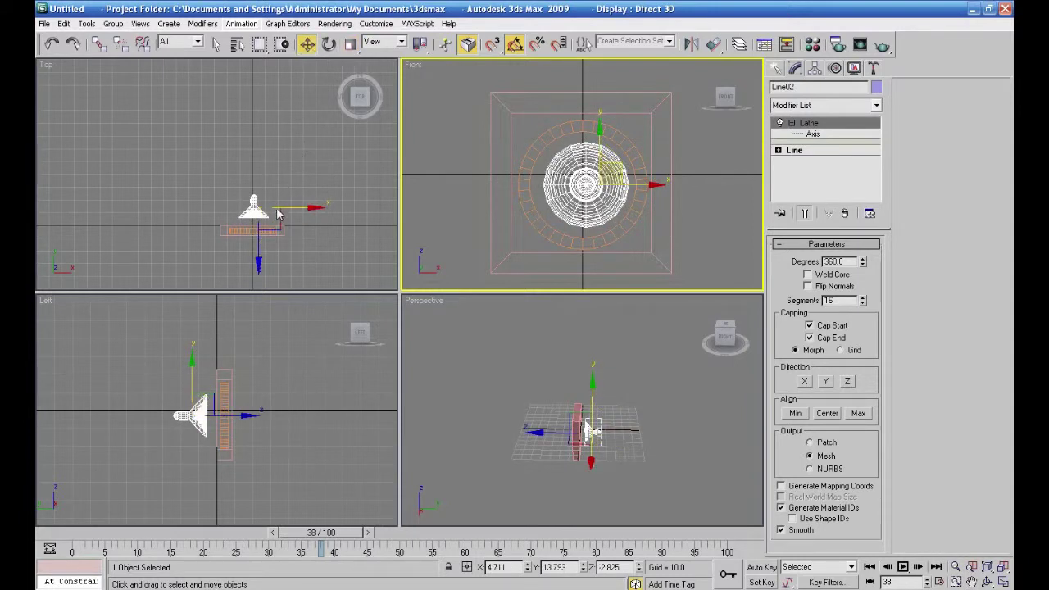
Move the arrow into the frame at Y of about 1.6, and centre it in the ring at X of about 3.6.
{"action": "right_click", "coordinate": [258, 266]}
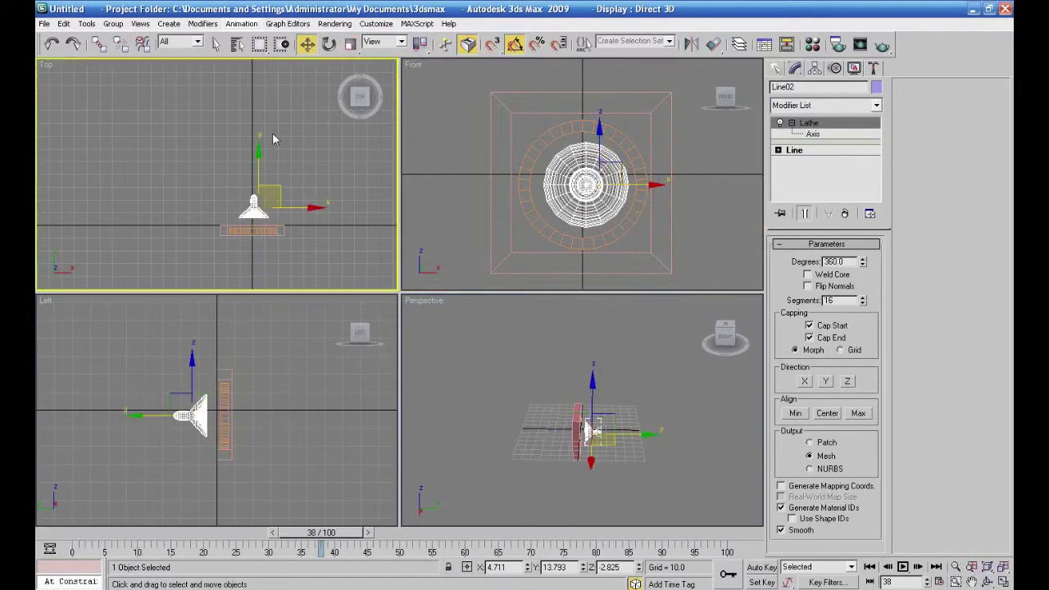
{"action": "left_click_drag", "start_coordinate": [258, 154], "coordinate": [257, 167]}
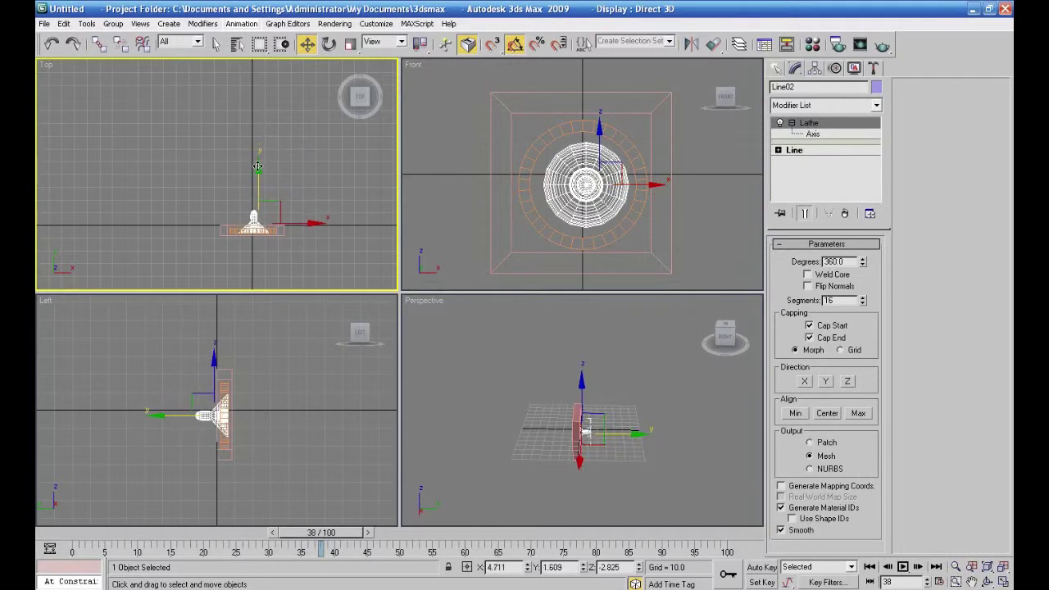
{"action": "right_click", "coordinate": [438, 250]}
{"action": "left_click_drag", "start_coordinate": [648, 185], "coordinate": [643, 185]}
Turn off edged faces in the maximized Perspective view and set the arrow's Lathe segments to 23.
{"action": "right_click", "coordinate": [642, 357]}
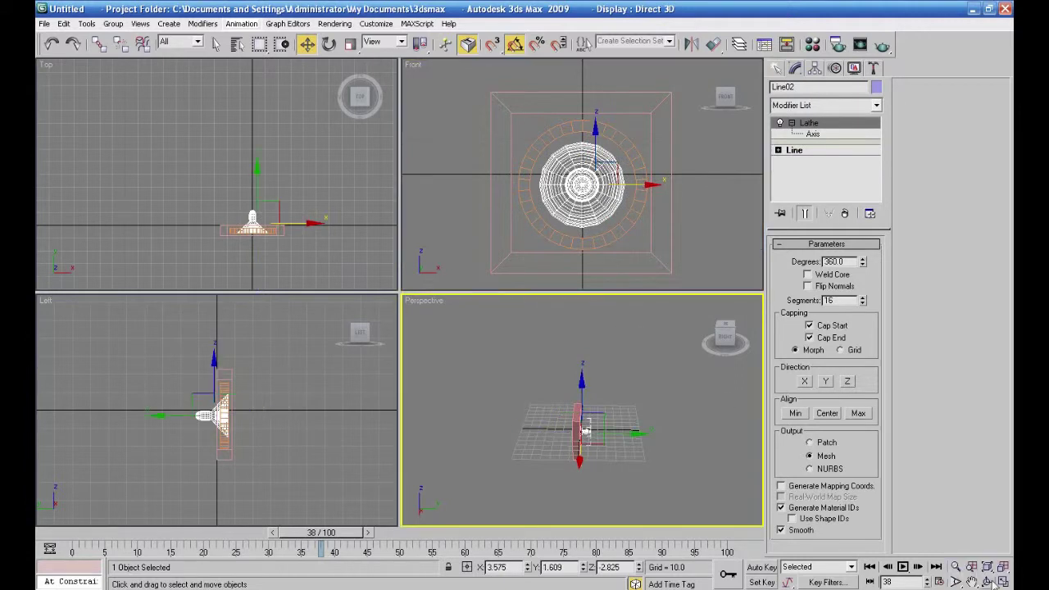
{"action": "key", "text": "alt+w"}
{"action": "middle_click_drag", "start_coordinate": [671, 461], "coordinate": [667, 460], "text": "alt"}
{"action": "scroll", "coordinate": [667, 459], "scroll_direction": "up", "scroll_amount": 6}
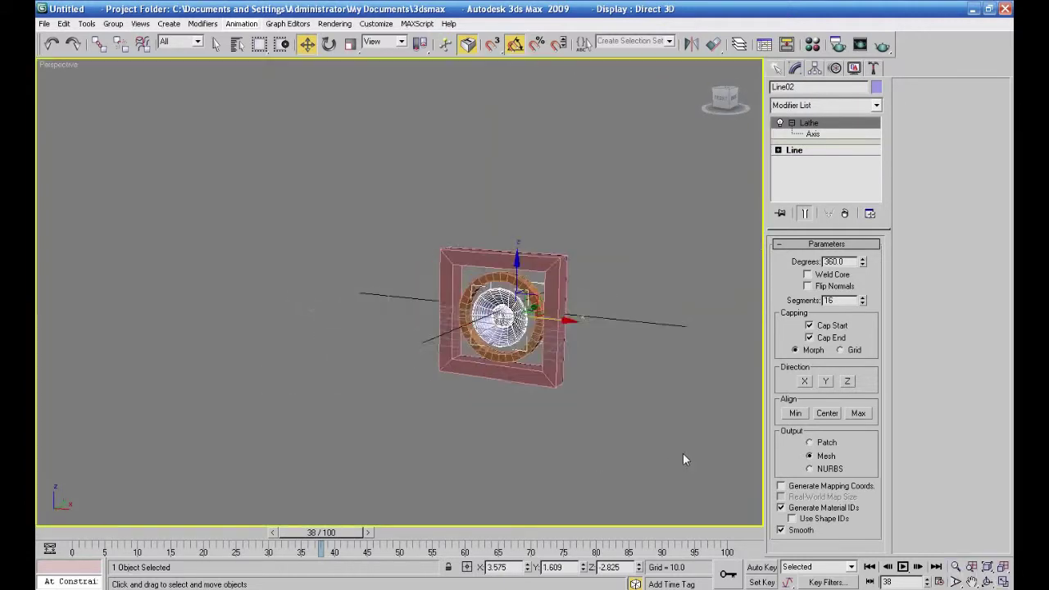
{"action": "key", "text": "F4"}
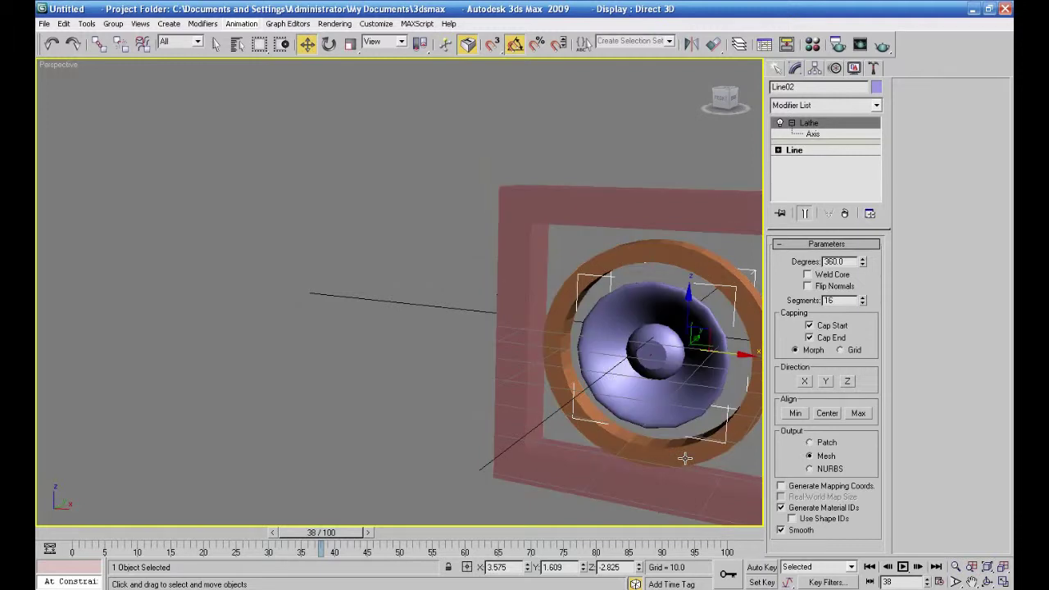
{"action": "middle_click_drag", "start_coordinate": [658, 444], "coordinate": [630, 430]}
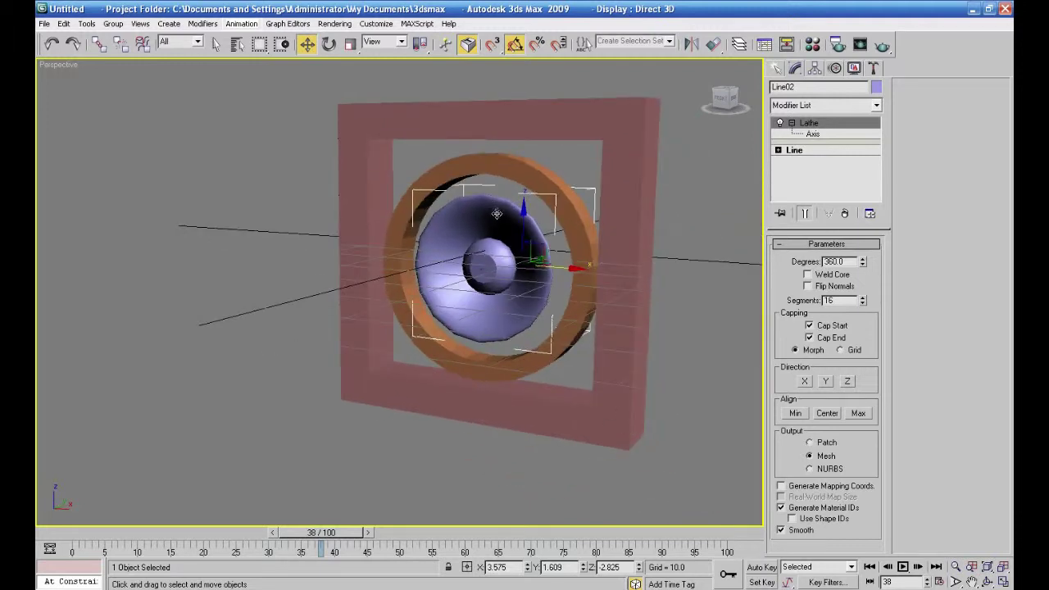
{"action": "left_click_drag", "start_coordinate": [861, 303], "coordinate": [862, 285]}
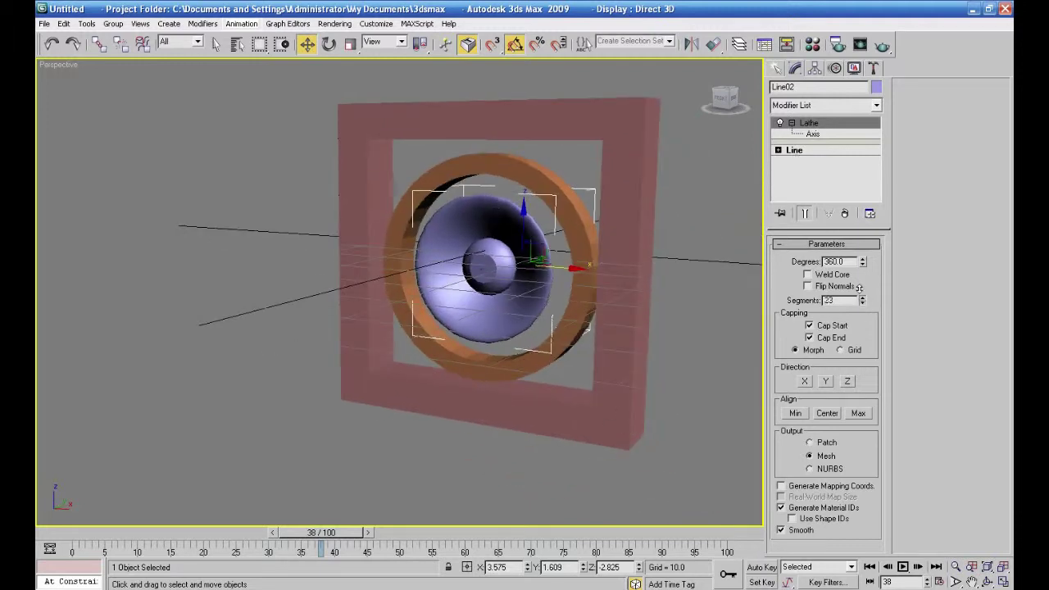
{"action": "left_click", "coordinate": [398, 351]}
{"action": "middle_click_drag", "start_coordinate": [382, 380], "coordinate": [711, 199], "text": "alt"}
Place a standard Omni light at the arrow's centre in the Front view.
{"action": "left_click", "coordinate": [778, 69]}
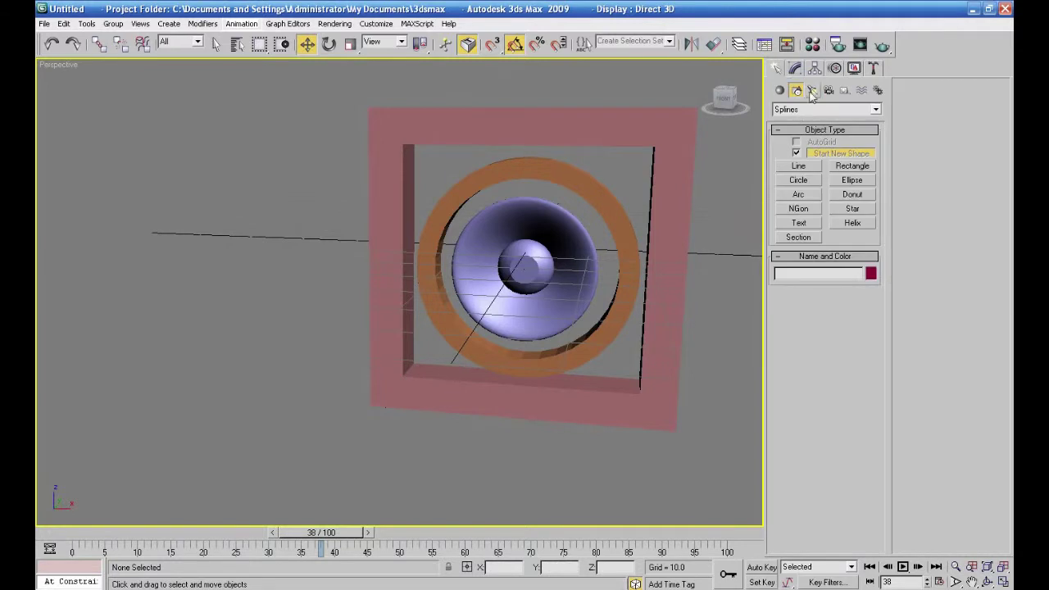
{"action": "left_click", "coordinate": [811, 91]}
{"action": "left_click", "coordinate": [798, 109]}
{"action": "left_click", "coordinate": [796, 131]}
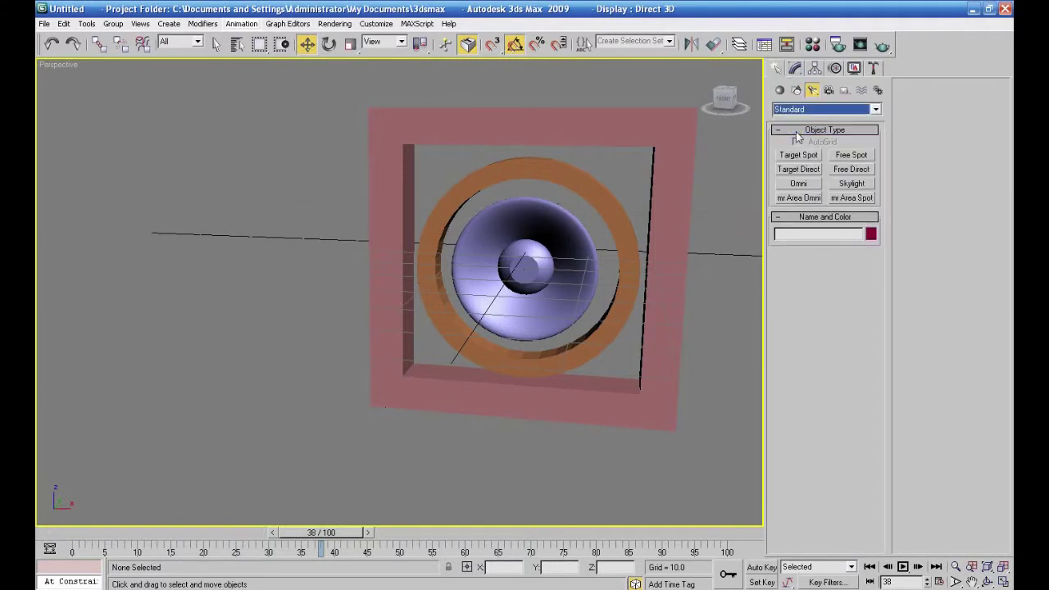
{"action": "left_click", "coordinate": [788, 184]}
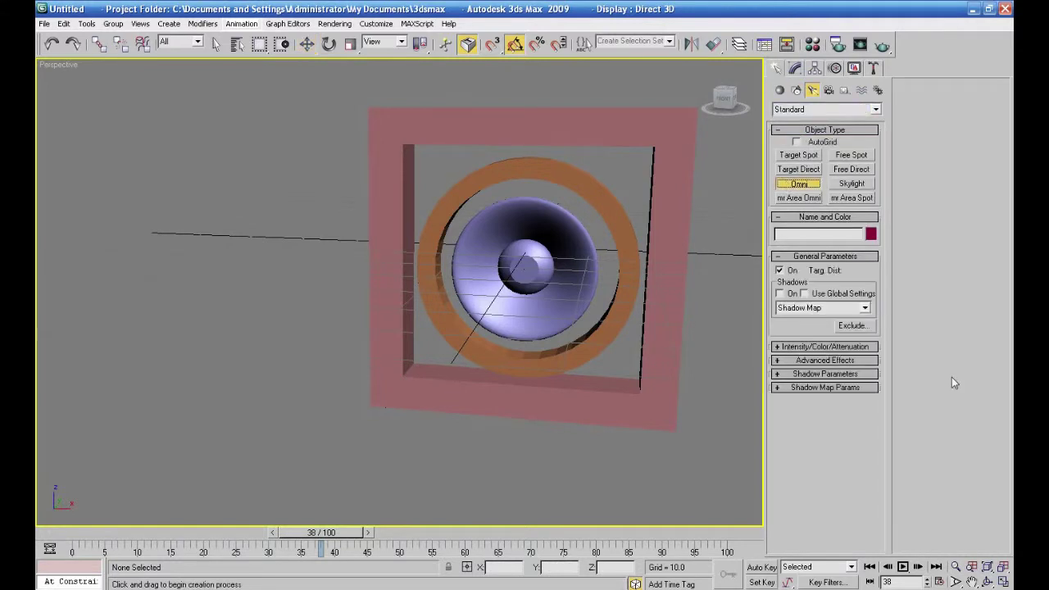
{"action": "left_click", "coordinate": [1003, 582]}
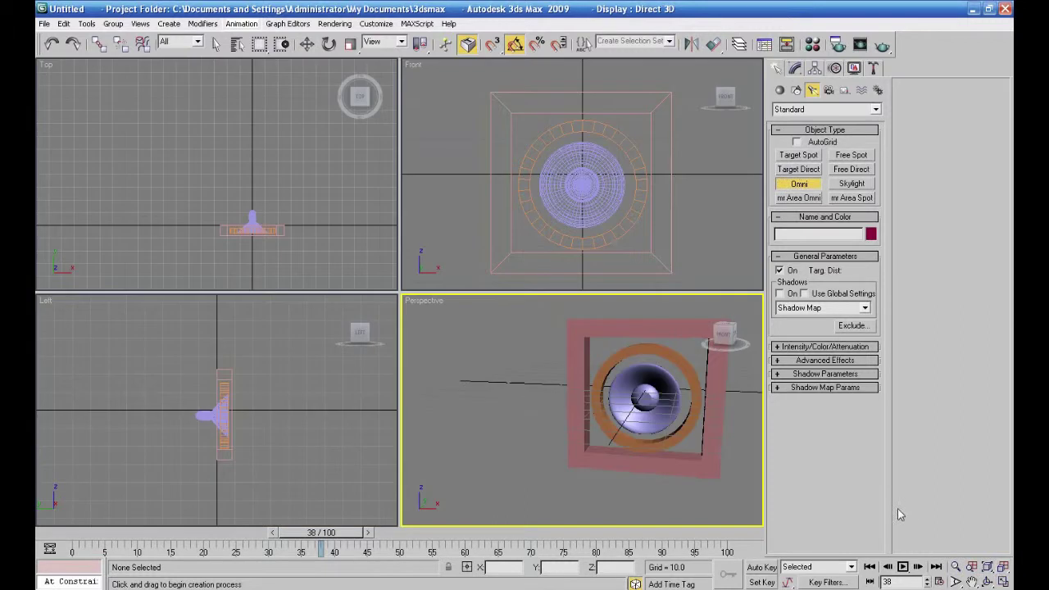
{"action": "left_click", "coordinate": [580, 184]}
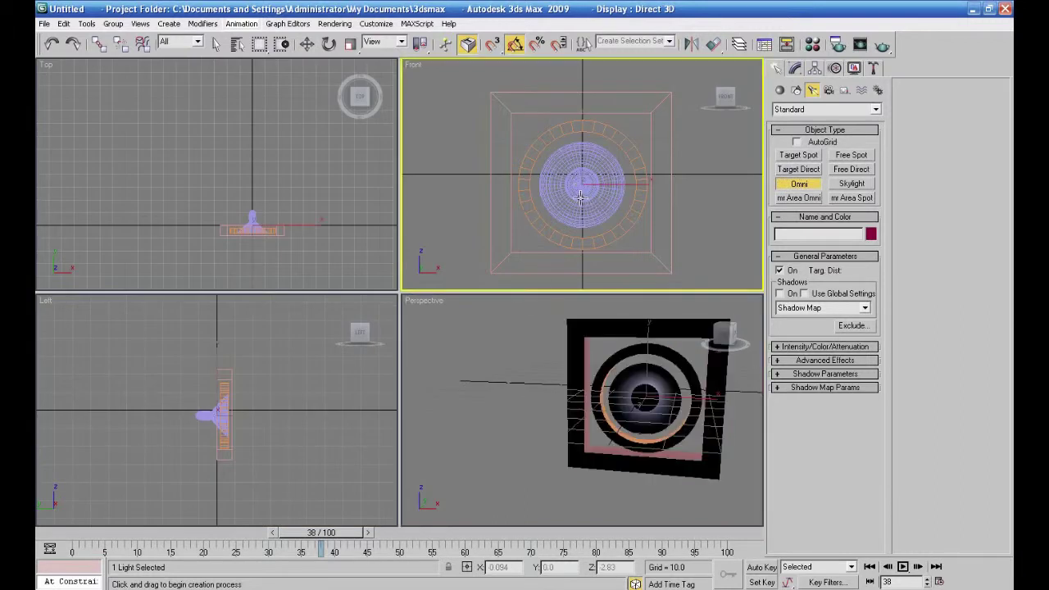
Move the omni light to the front edge of the square frame in the Top view, at Y of about -7.9.
{"action": "left_click", "coordinate": [307, 44]}
{"action": "left_click", "coordinate": [251, 205]}
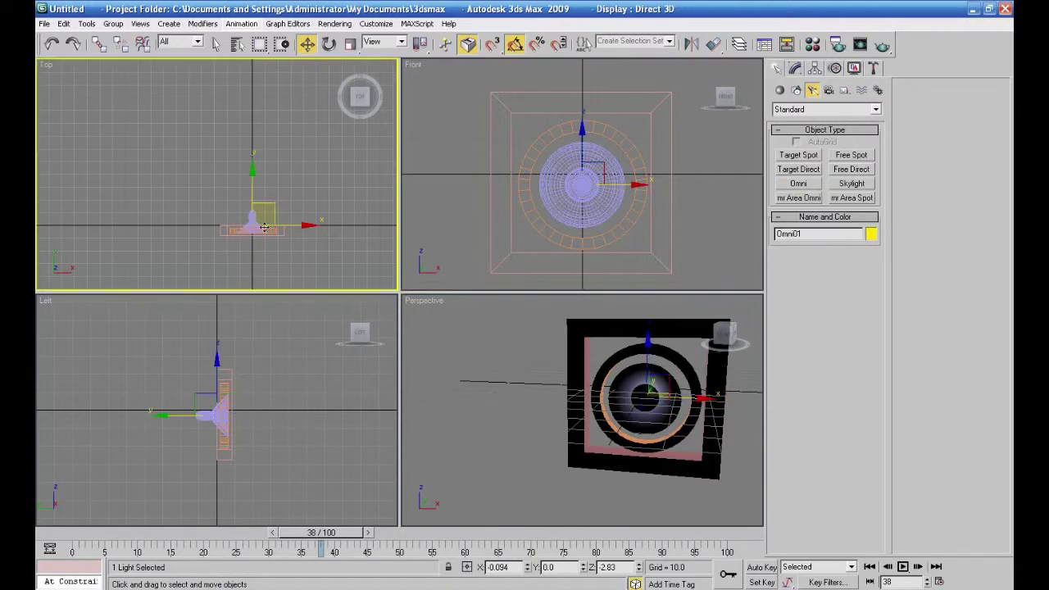
{"action": "left_click_drag", "start_coordinate": [251, 196], "coordinate": [249, 193]}
{"action": "middle_click_drag", "start_coordinate": [435, 381], "coordinate": [455, 413], "text": "alt"}
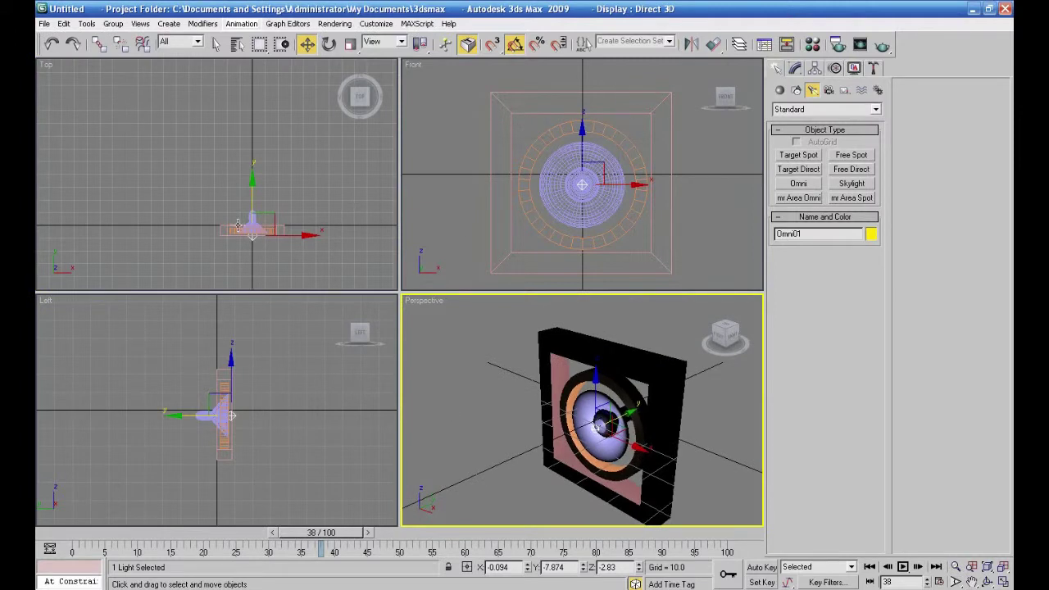
Clone the omni light as one Reference in front of the frame, at X of about -19.8 and Y of about -93.8.
{"action": "scroll", "coordinate": [306, 203], "scroll_direction": "down", "scroll_amount": 2}
{"action": "left_click_drag", "start_coordinate": [254, 203], "coordinate": [237, 284]}
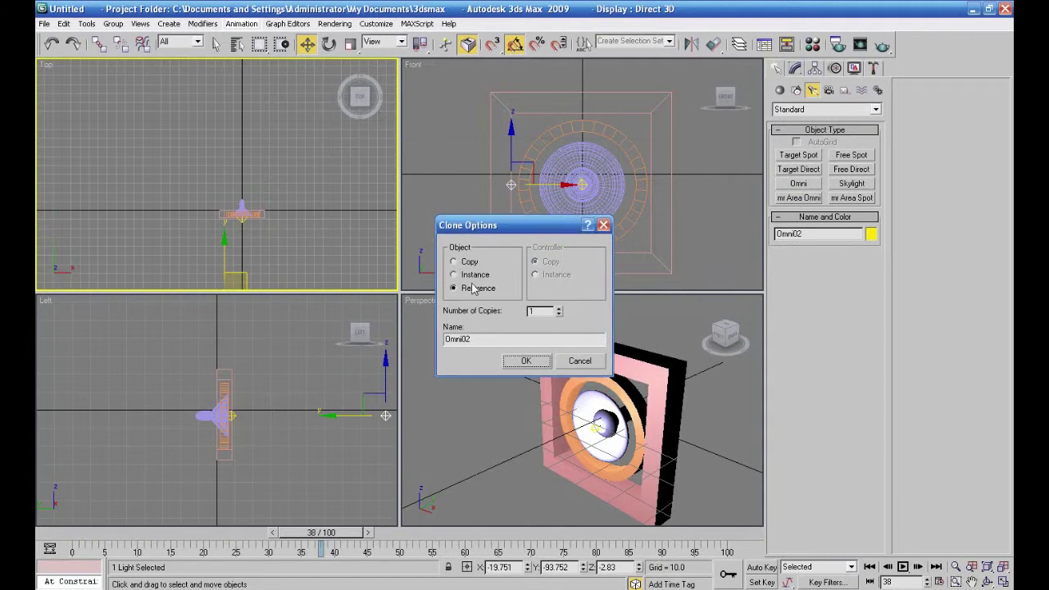
{"action": "left_click", "coordinate": [524, 360]}
Raise the cloned omni light above the model in the Perspective view, to Y of about -106.6 and Z of about 74.1.
{"action": "scroll", "coordinate": [467, 243], "scroll_direction": "down", "scroll_amount": 2}
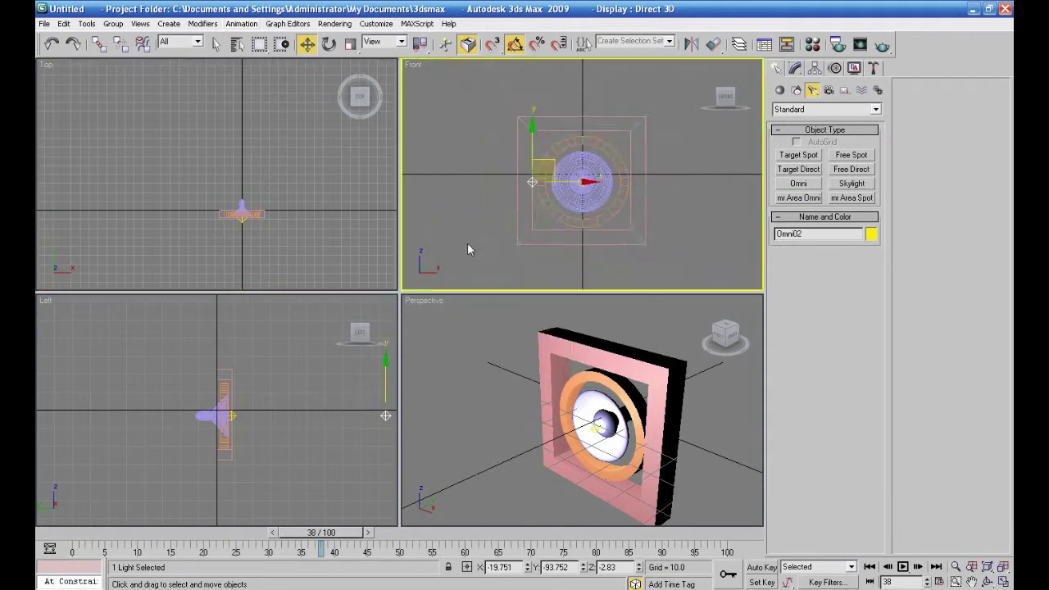
{"action": "scroll", "coordinate": [475, 337], "scroll_direction": "down", "scroll_amount": 3}
{"action": "left_click_drag", "start_coordinate": [474, 409], "coordinate": [445, 346]}
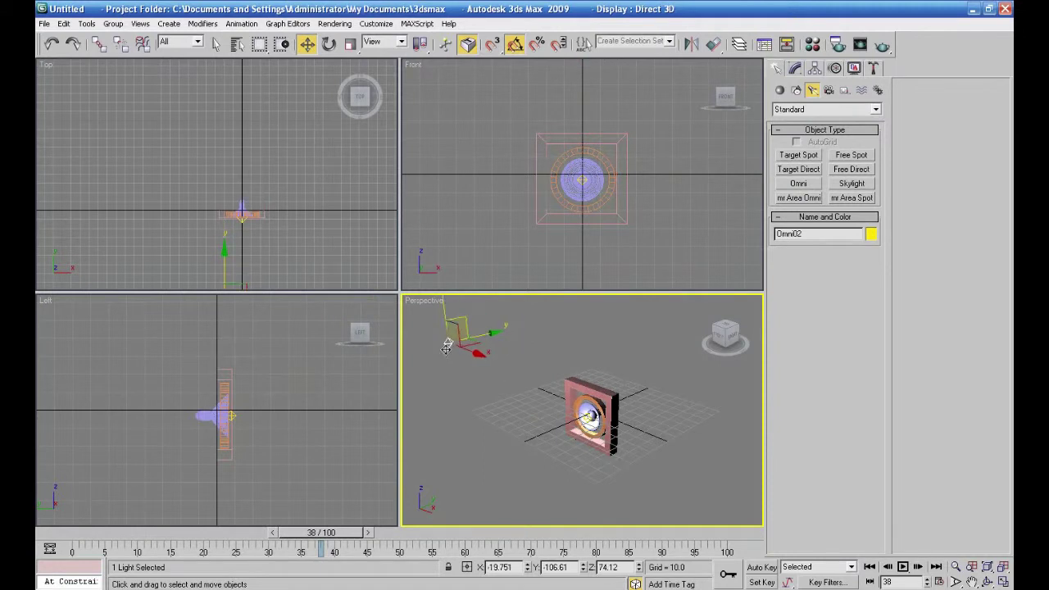
{"action": "left_click", "coordinate": [1003, 581]}
{"action": "scroll", "coordinate": [637, 452], "scroll_direction": "up", "scroll_amount": 8}
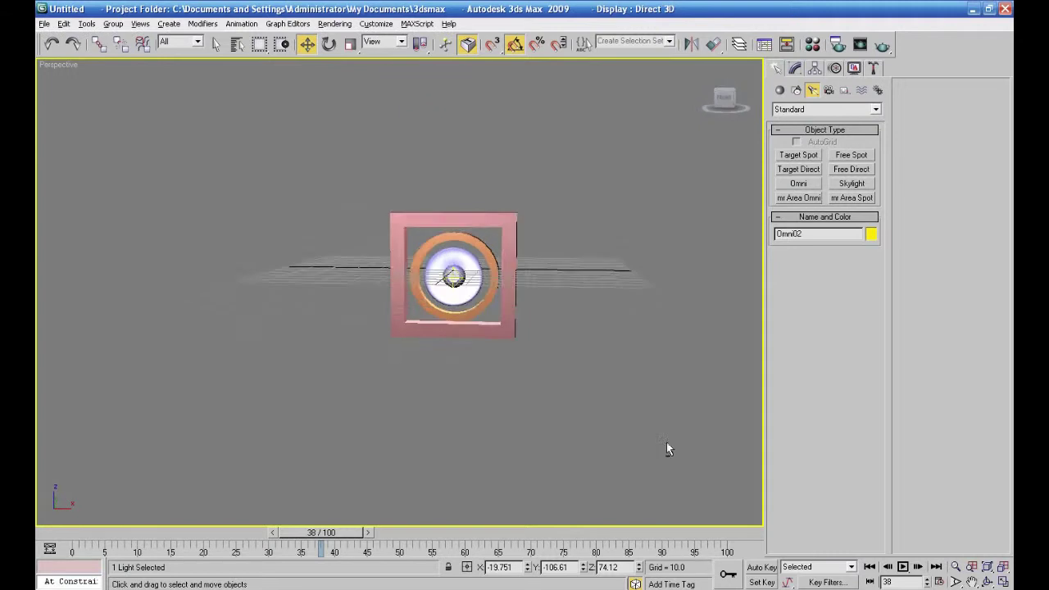
{"action": "middle_click_drag", "start_coordinate": [636, 463], "coordinate": [556, 196], "text": "alt"}
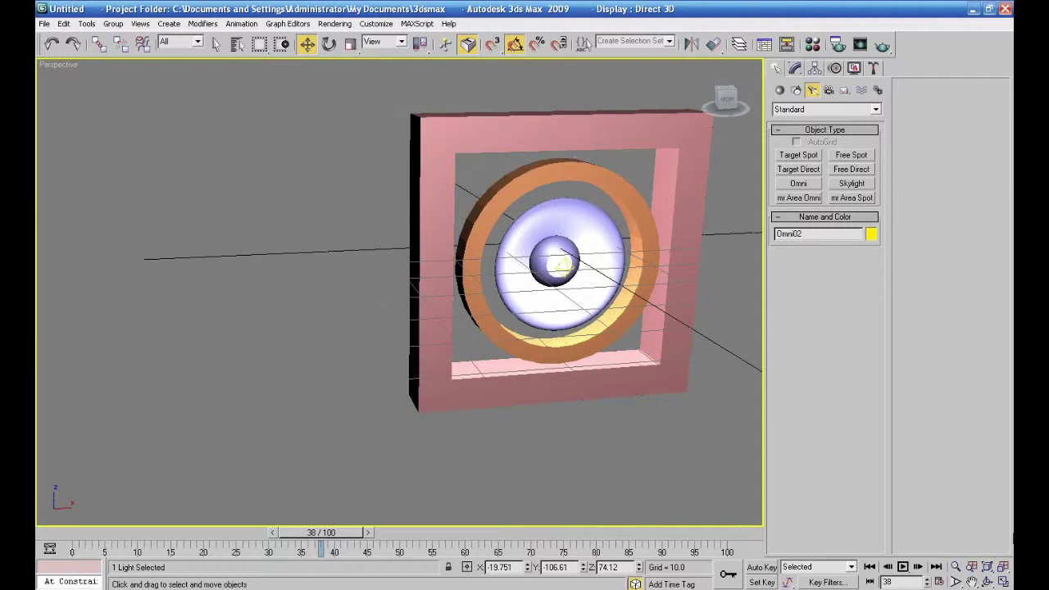
Create a thin upright cylinder with a radius of about 1.23 near the centre of the ring in the Top view.
{"action": "left_click", "coordinate": [1003, 566]}
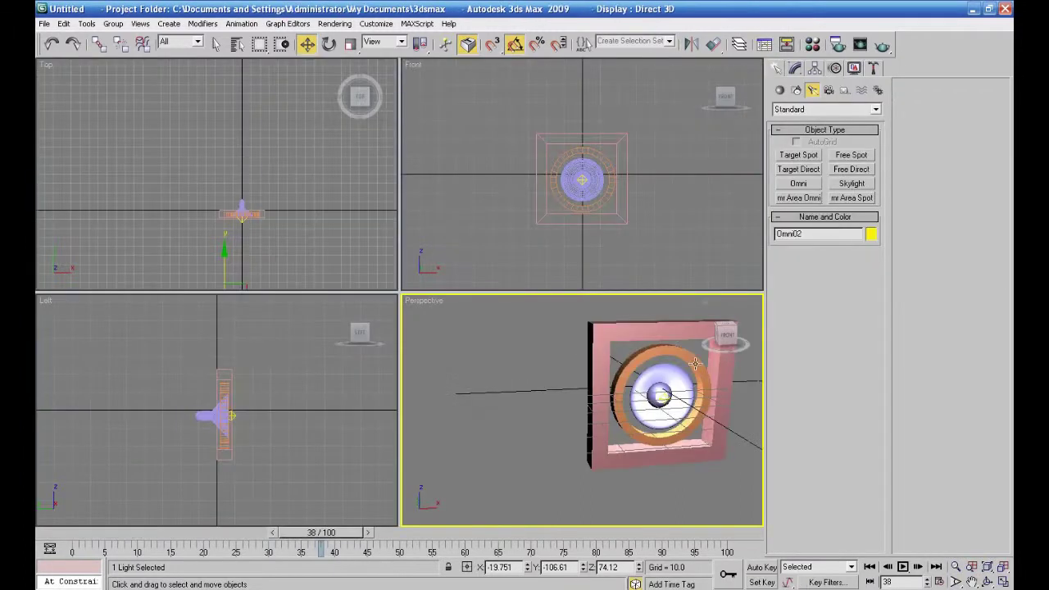
{"action": "left_click", "coordinate": [780, 91]}
{"action": "left_click", "coordinate": [798, 182]}
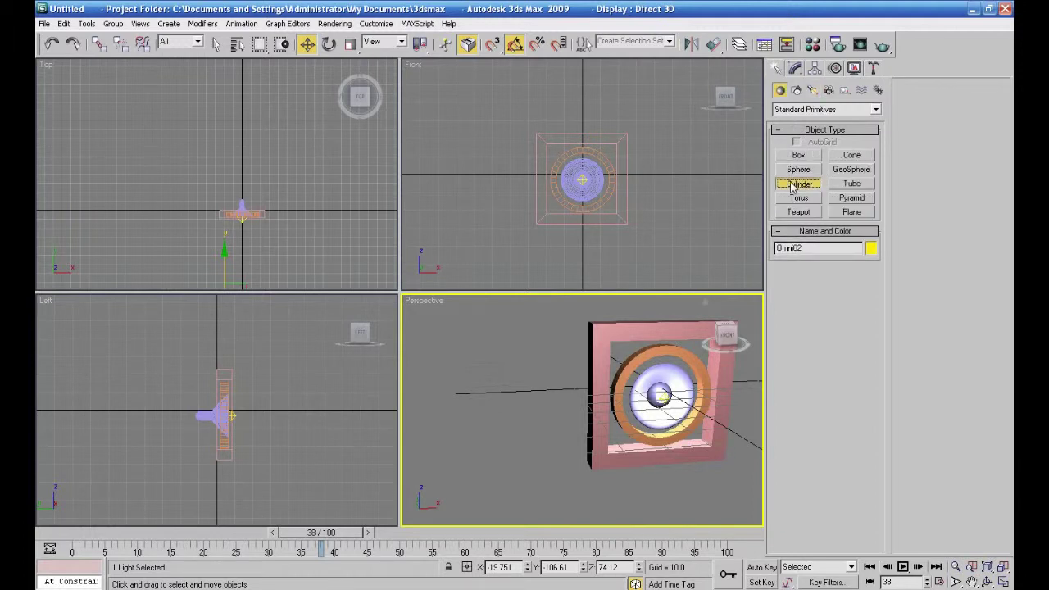
{"action": "scroll", "coordinate": [292, 258], "scroll_direction": "up", "scroll_amount": 2}
{"action": "mouse_move", "coordinate": [299, 250]}
{"action": "middle_mouse_down"}
{"action": "mouse_move", "coordinate": [299, 215]}
{"action": "mouse_move", "coordinate": [286, 234]}
{"action": "middle_mouse_up"}
{"action": "scroll", "coordinate": [298, 215], "scroll_direction": "up", "scroll_amount": 3}
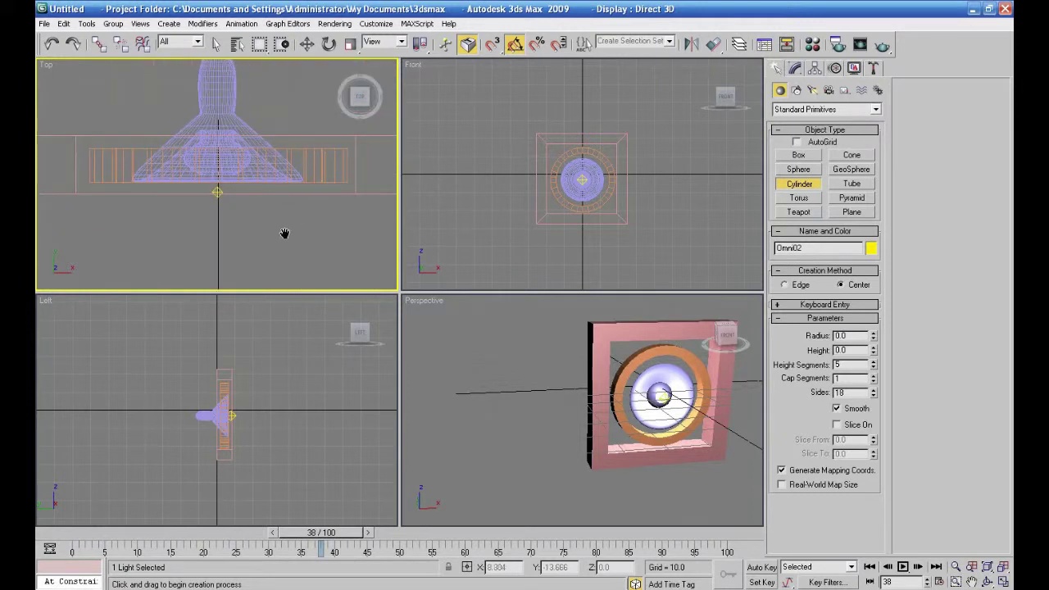
{"action": "left_click_drag", "start_coordinate": [211, 167], "coordinate": [212, 164]}
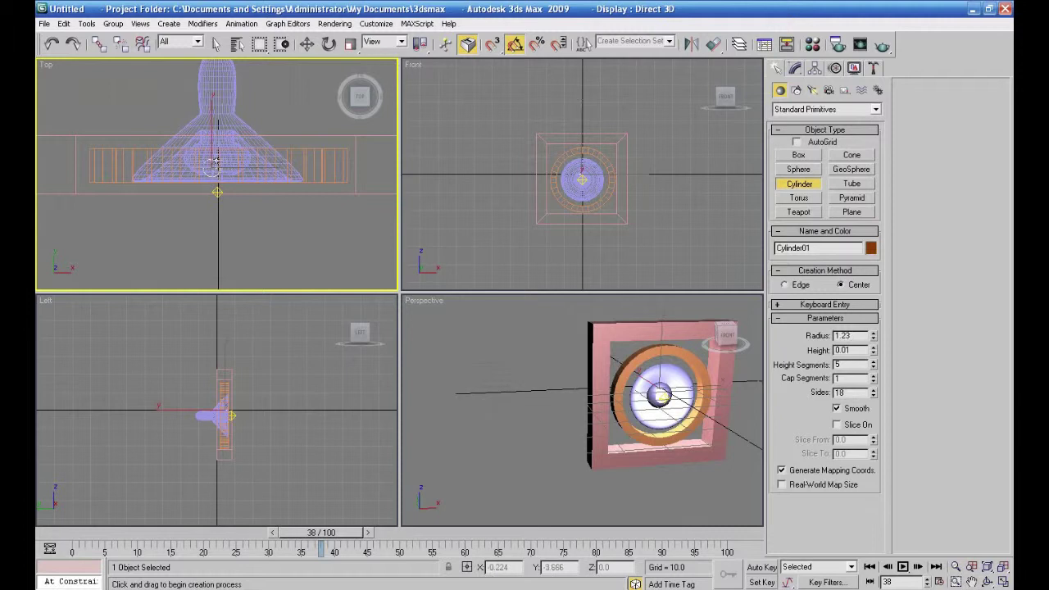
{"action": "key", "text": "w"}
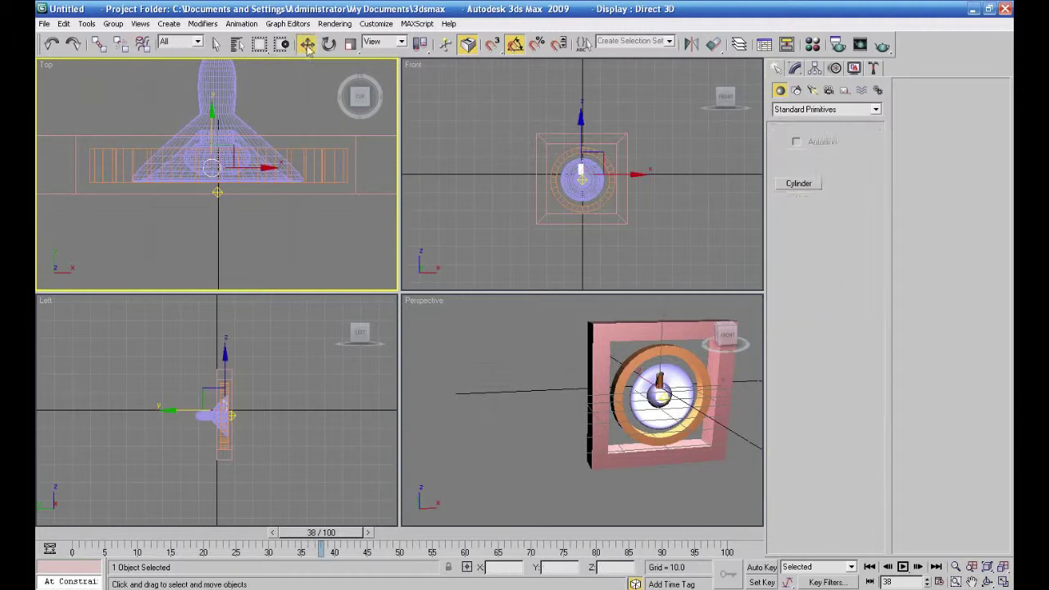
Position the cylinder as a pin between the ring's top and the frame, and place a copy at the ring's bottom.
{"action": "left_click", "coordinate": [583, 136]}
{"action": "mouse_move", "coordinate": [581, 121]}
{"action": "left_mouse_down"}
{"action": "mouse_move", "coordinate": [580, 97]}
{"action": "mouse_move", "coordinate": [586, 167]}
{"action": "left_mouse_up"}
{"action": "left_click", "coordinate": [513, 364]}
{"action": "left_click", "coordinate": [542, 391]}
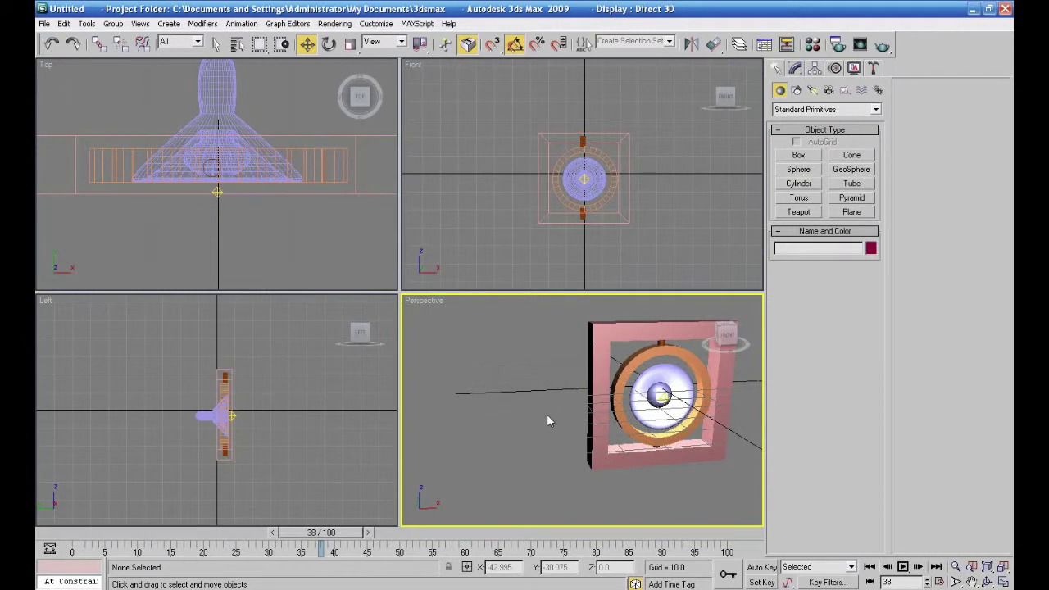
Nudge the square frame vertically against the two pins, to Z of about -2.8.
{"action": "middle_click_drag", "start_coordinate": [534, 407], "coordinate": [529, 414], "text": "alt"}
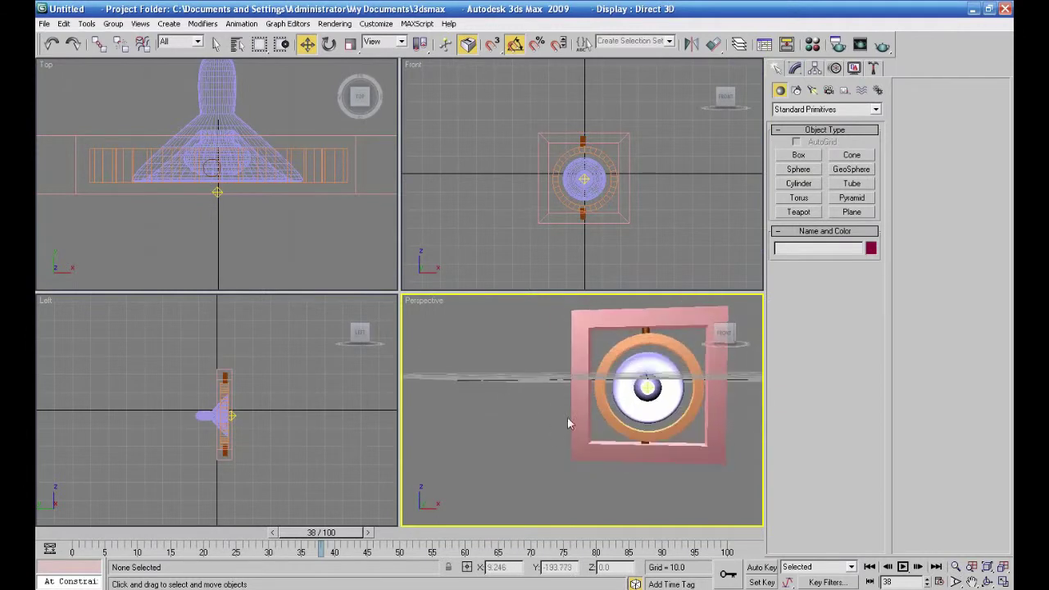
{"action": "left_click", "coordinate": [585, 447]}
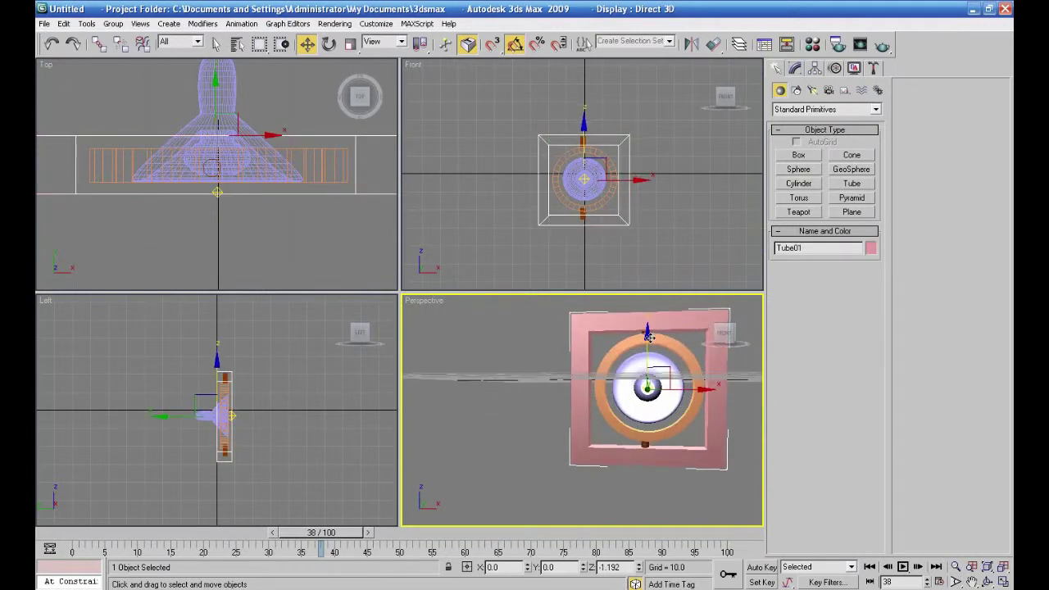
{"action": "left_click_drag", "start_coordinate": [647, 333], "coordinate": [648, 333]}
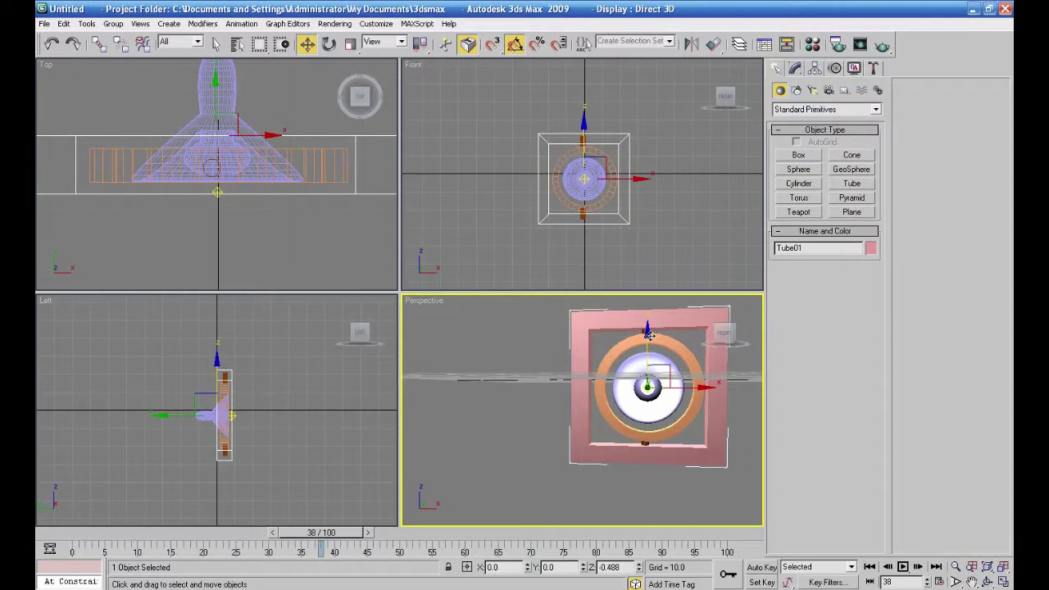
Copy both vertical pins with a 90° rotation about their common centre in the Front view to form a horizontal pair.
{"action": "left_click", "coordinate": [583, 257]}
{"action": "left_click", "coordinate": [582, 215]}
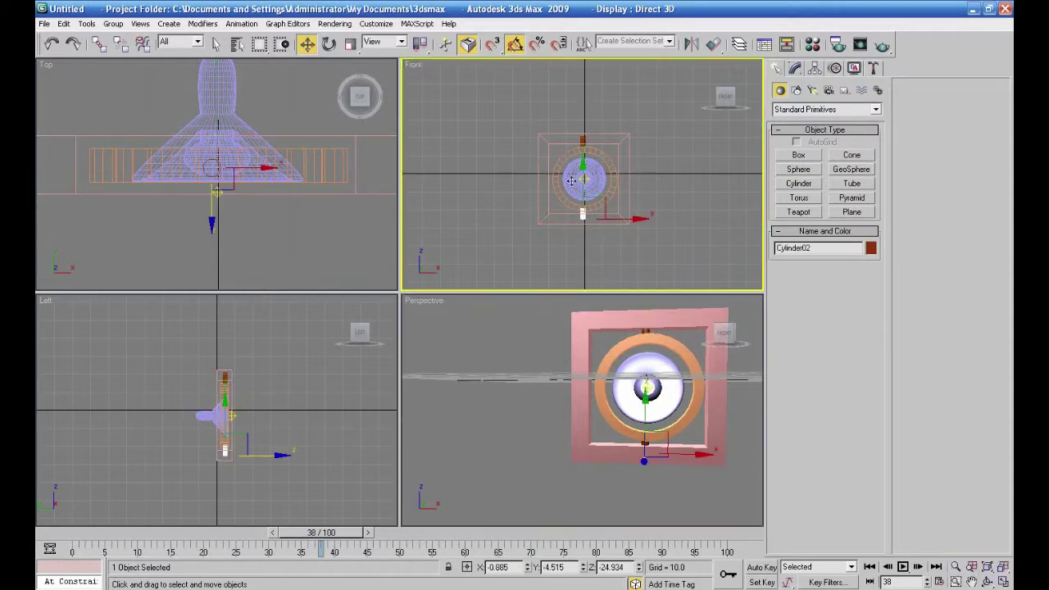
{"action": "left_click", "coordinate": [581, 144]}
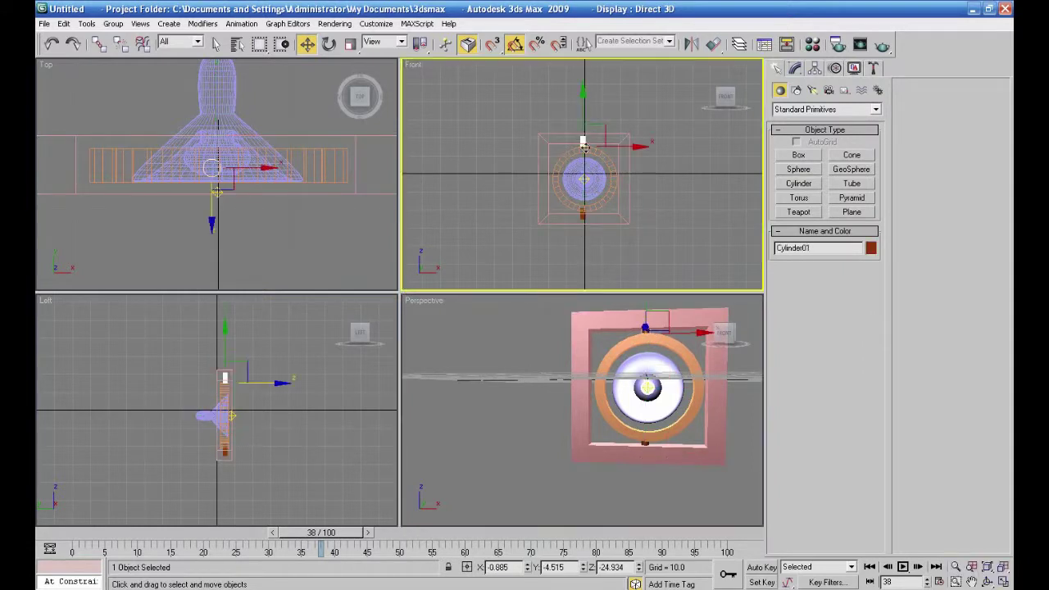
{"action": "left_click", "coordinate": [582, 217], "text": "ctrl"}
{"action": "left_click", "coordinate": [329, 45]}
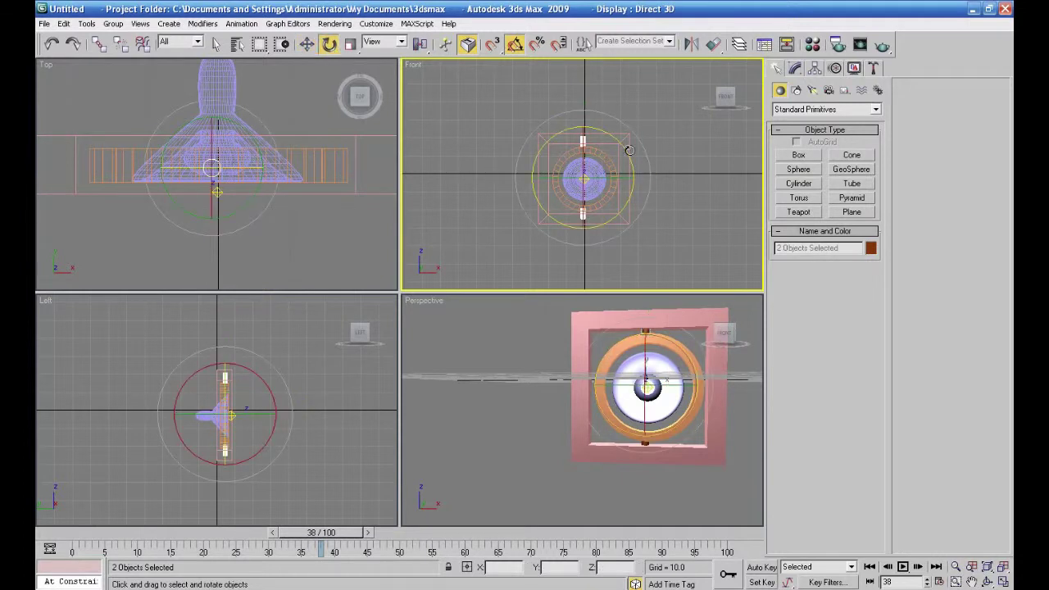
{"action": "mouse_move", "coordinate": [621, 144]}
{"action": "left_mouse_down"}
{"action": "mouse_move", "coordinate": [524, 102]}
{"action": "mouse_move", "coordinate": [582, 103]}
{"action": "left_mouse_up"}
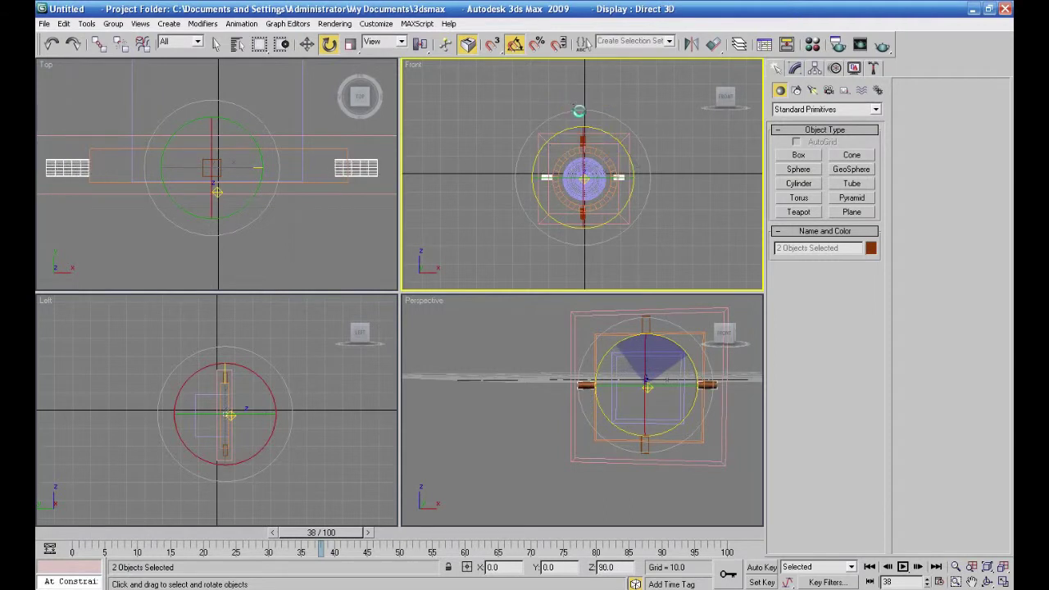
{"action": "left_click", "coordinate": [520, 361]}
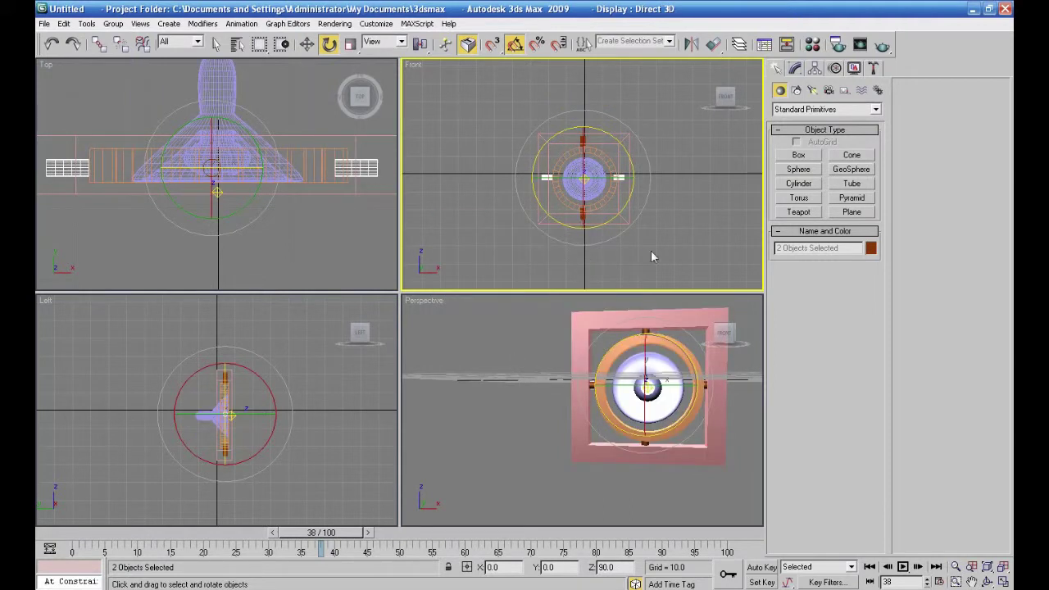
Move both horizontal pins inward to bridge the ring and the arrow, placing the left one at X of about -10.9.
{"action": "key", "text": "z"}
{"action": "left_click", "coordinate": [723, 190]}
{"action": "left_click", "coordinate": [684, 182]}
{"action": "key", "text": "w"}
{"action": "left_click_drag", "start_coordinate": [741, 184], "coordinate": [713, 182]}
{"action": "left_click", "coordinate": [475, 184]}
{"action": "left_click_drag", "start_coordinate": [529, 183], "coordinate": [562, 184]}
{"action": "right_click", "coordinate": [641, 421]}
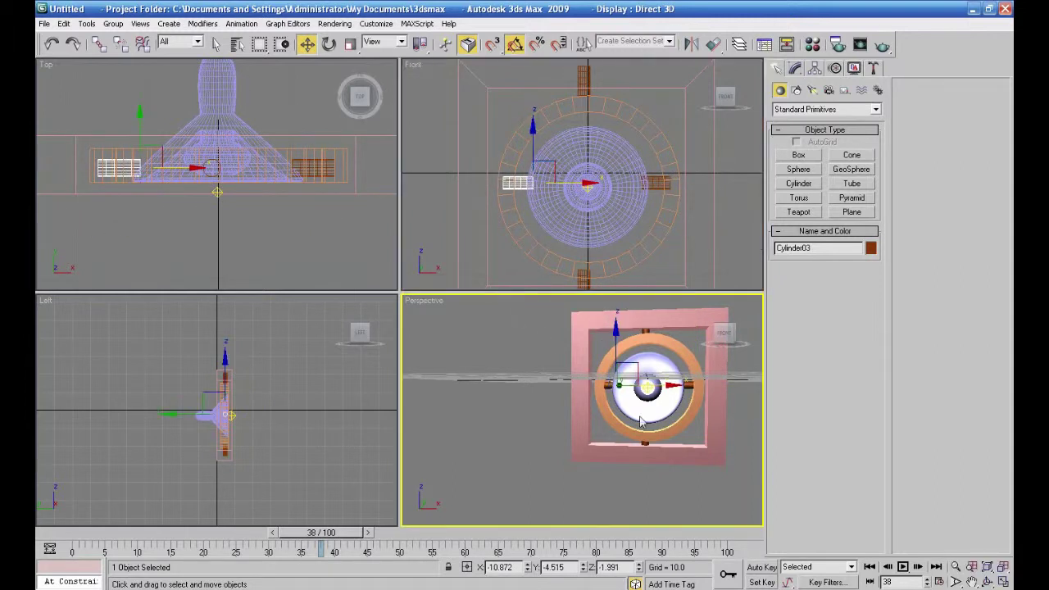
{"action": "left_click", "coordinate": [1002, 581]}
{"action": "middle_click_drag", "start_coordinate": [698, 462], "coordinate": [680, 432], "text": "alt"}
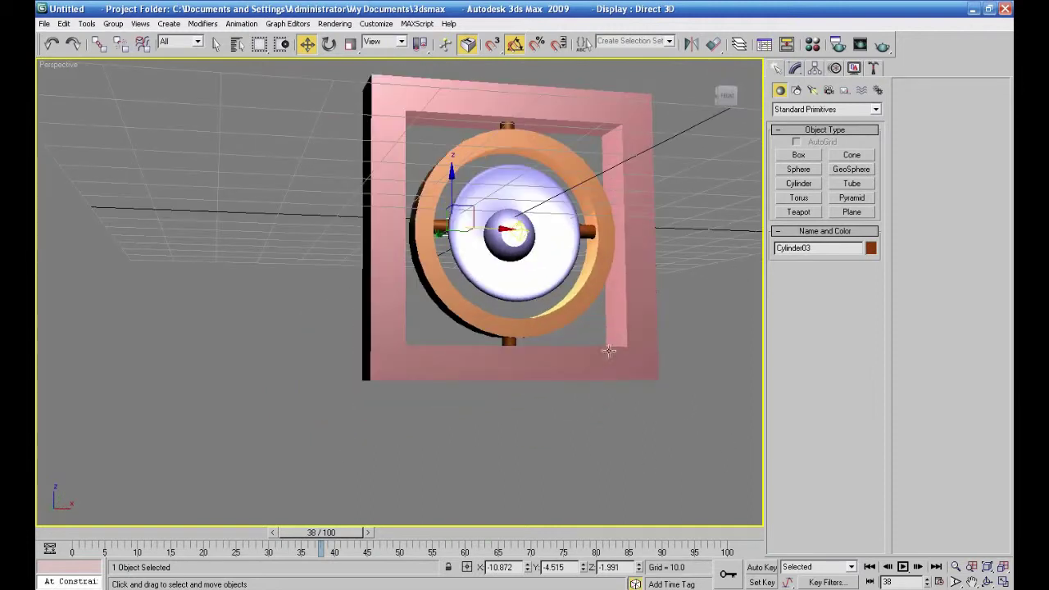
{"action": "middle_click_drag", "start_coordinate": [658, 330], "coordinate": [626, 340], "text": "alt"}
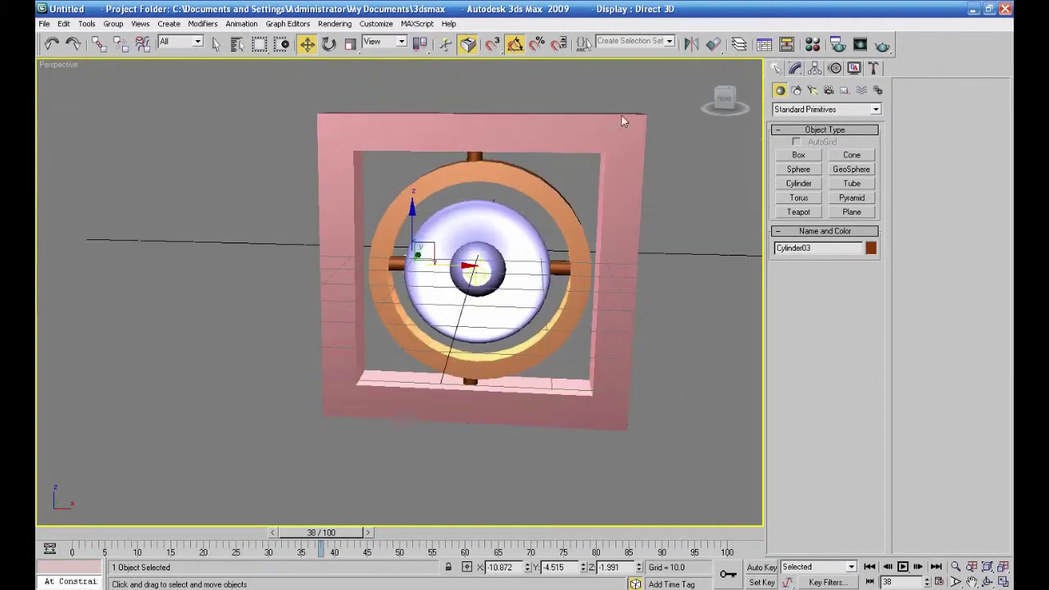
Centre the square frame's pivot on the object, affecting the pivot only.
{"action": "left_click", "coordinate": [585, 137]}
{"action": "left_click", "coordinate": [538, 181]}
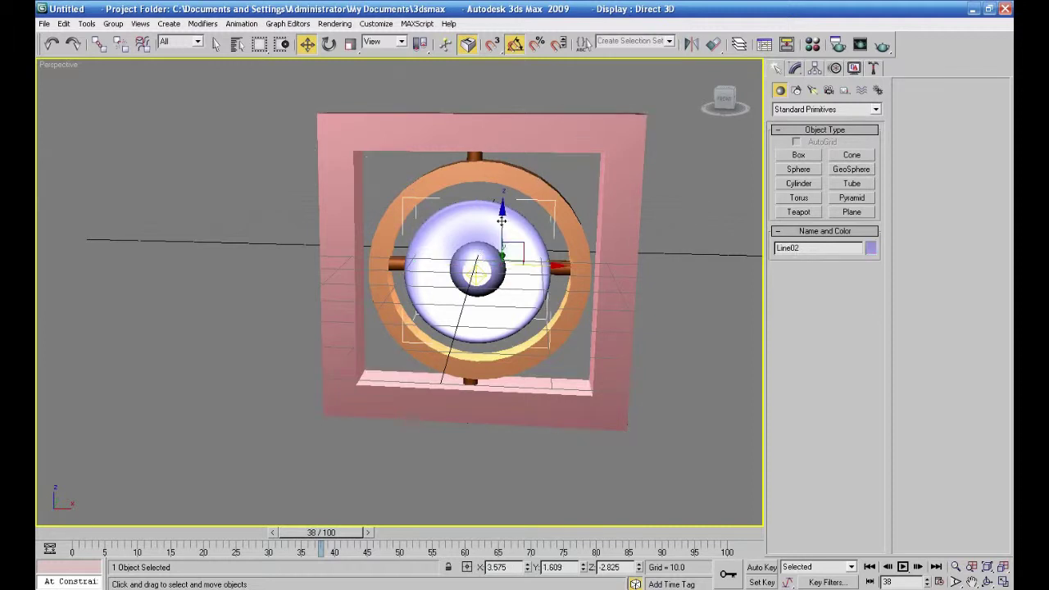
{"action": "middle_click_drag", "start_coordinate": [650, 361], "coordinate": [651, 337], "text": "alt"}
{"action": "left_click", "coordinate": [564, 98]}
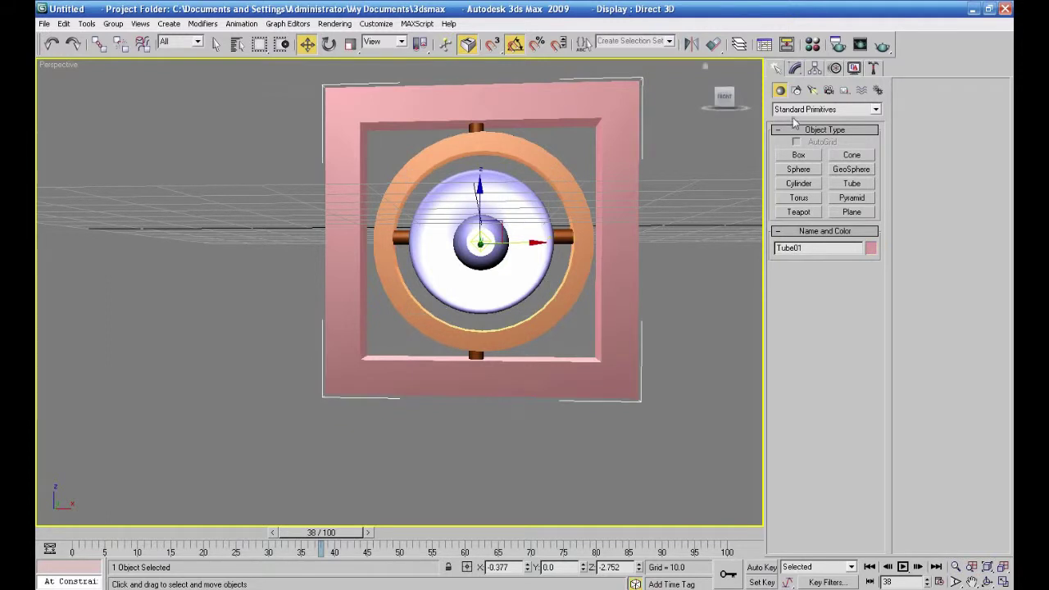
{"action": "left_click", "coordinate": [813, 71]}
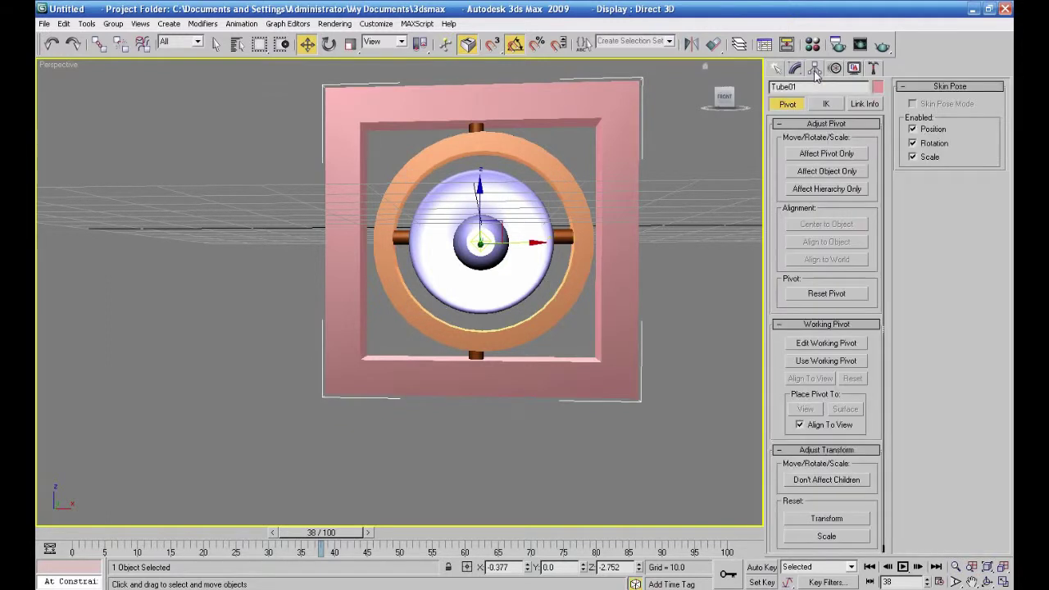
{"action": "left_click", "coordinate": [844, 155]}
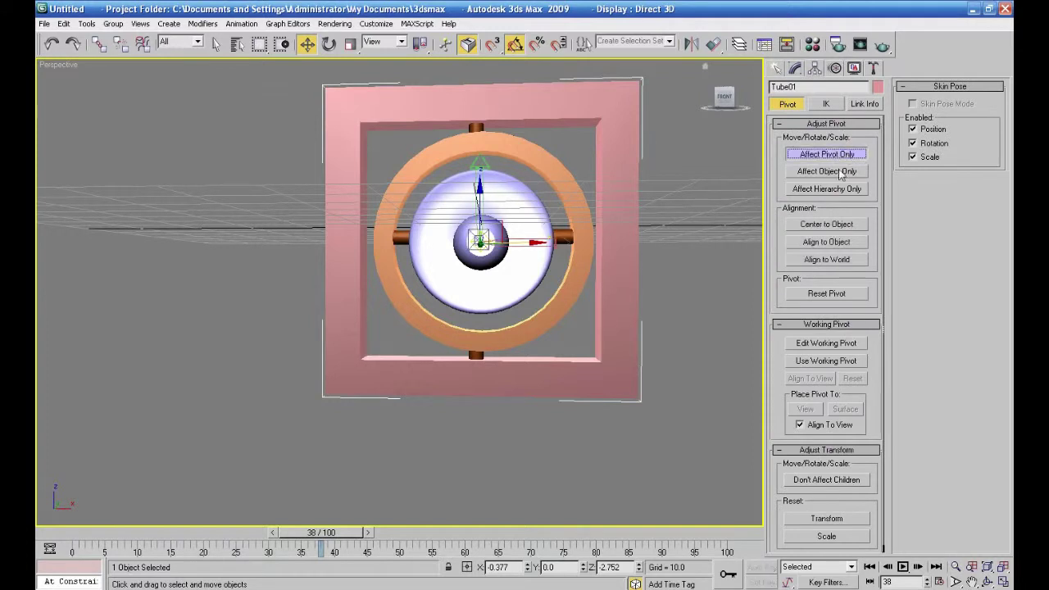
{"action": "left_click", "coordinate": [837, 226]}
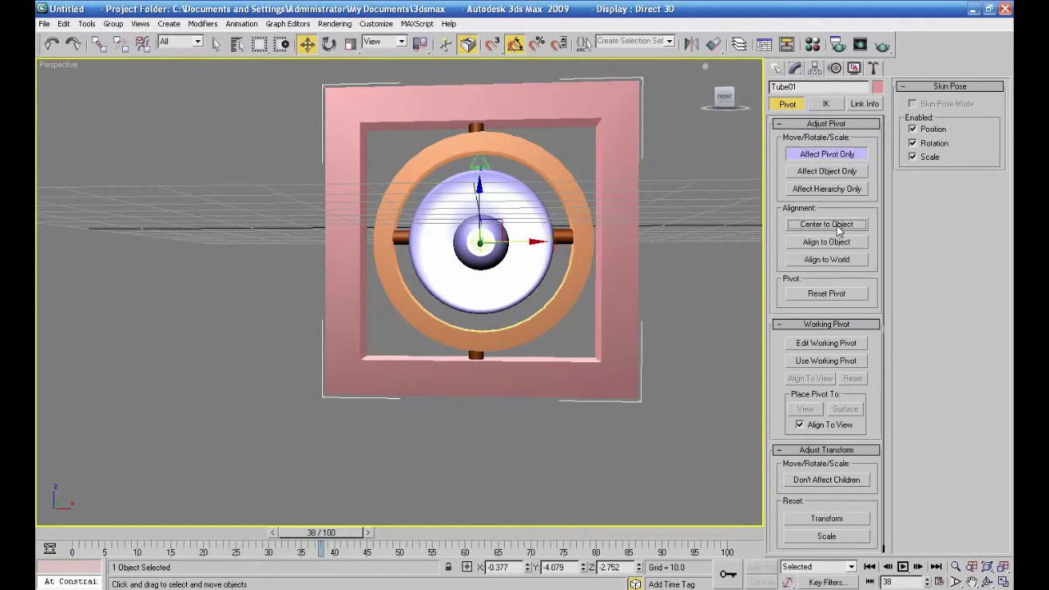
{"action": "left_click", "coordinate": [829, 155]}
{"action": "middle_click_drag", "start_coordinate": [713, 284], "coordinate": [682, 292], "text": "alt"}
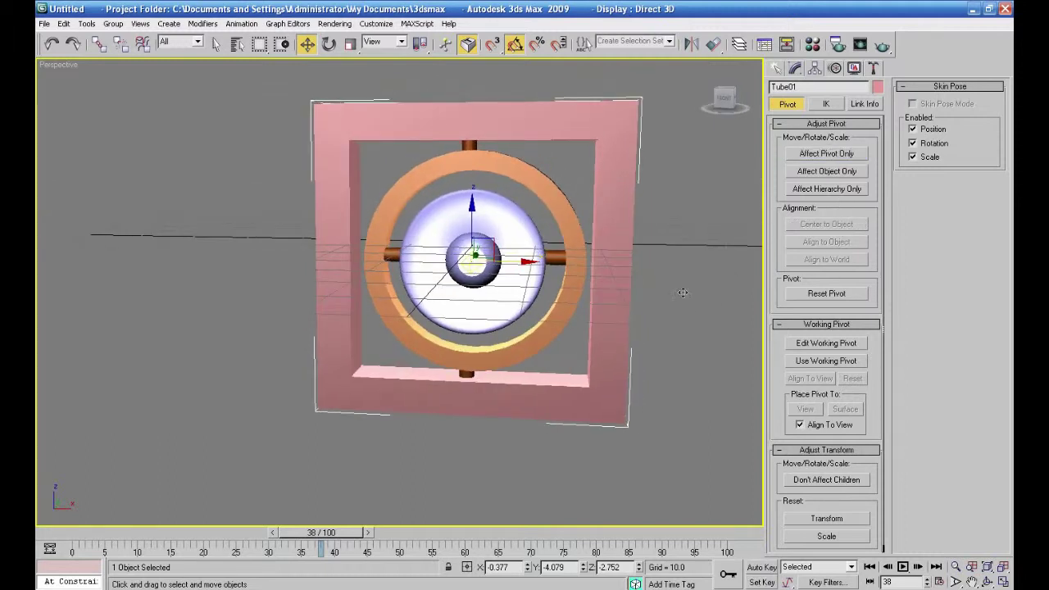
Centre the ring's pivot on the object and align it to the square frame's pivot point on X, Y and Z.
{"action": "left_click", "coordinate": [558, 202]}
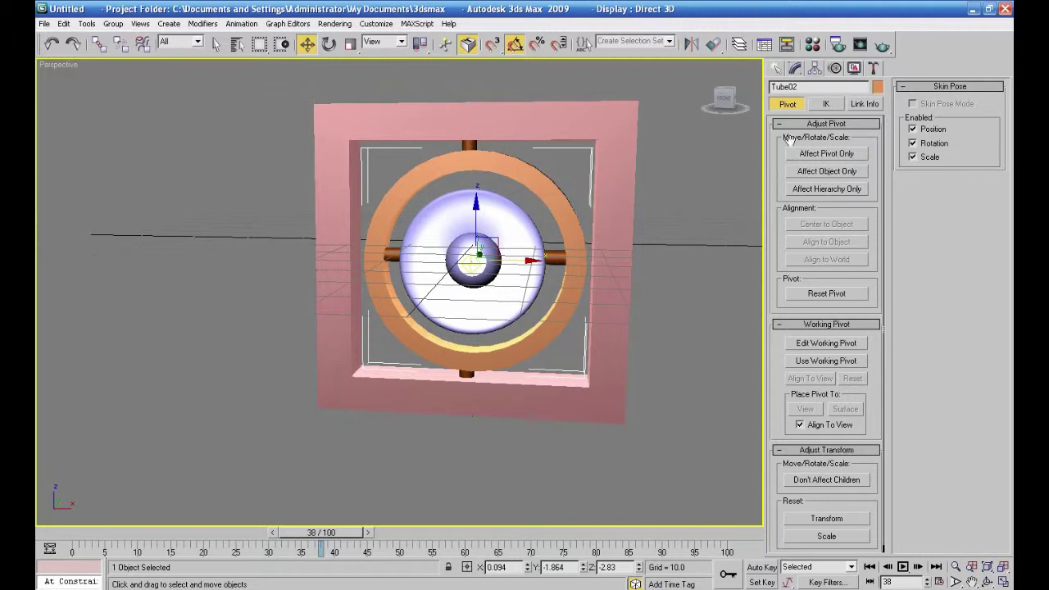
{"action": "left_click", "coordinate": [814, 161]}
{"action": "left_click", "coordinate": [816, 229]}
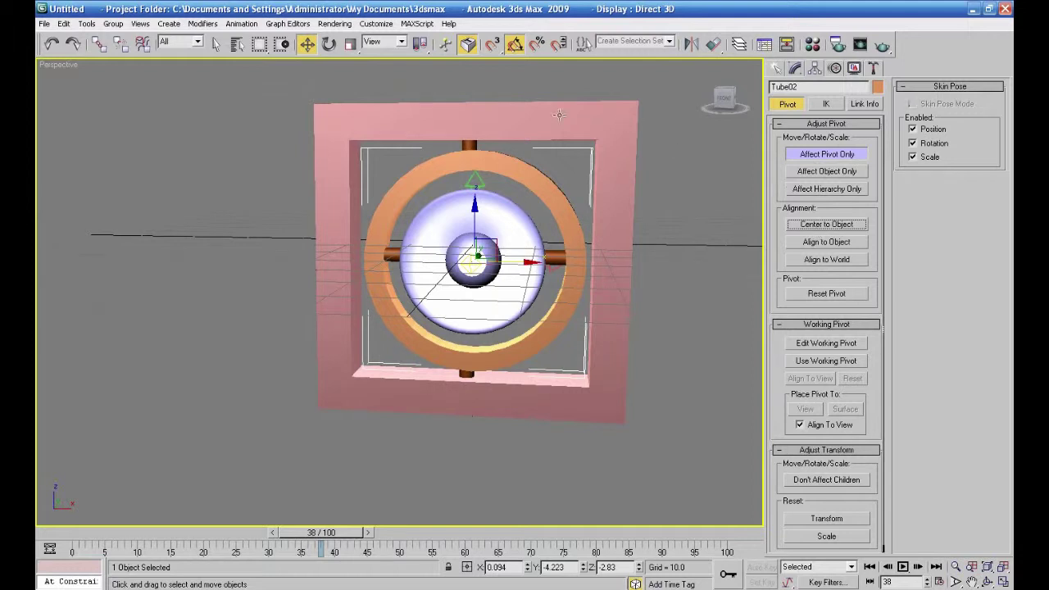
{"action": "left_click", "coordinate": [711, 45]}
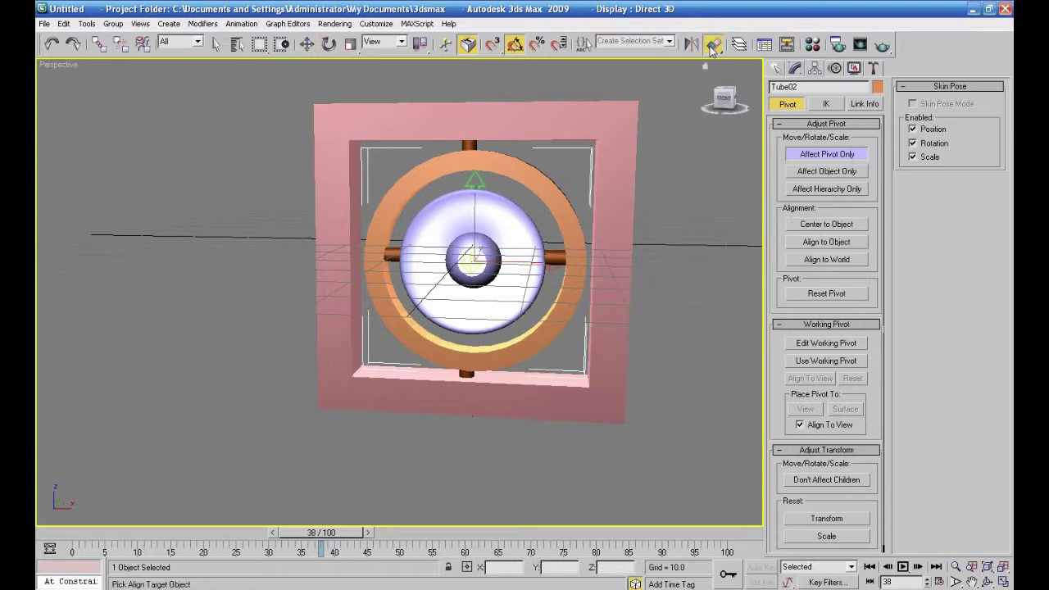
{"action": "left_click", "coordinate": [635, 115]}
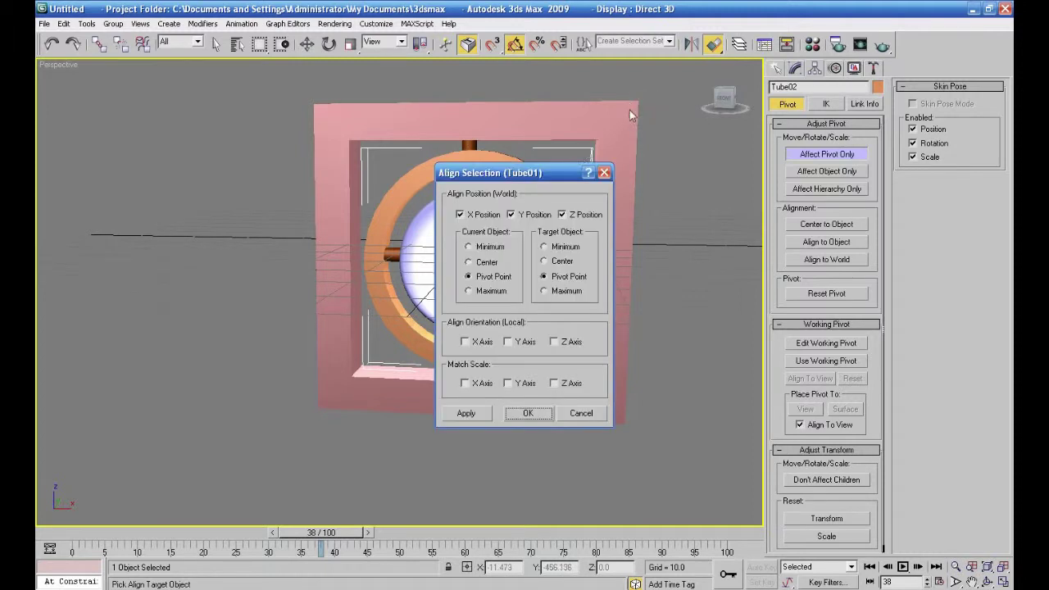
{"action": "left_click_drag", "start_coordinate": [527, 173], "coordinate": [658, 176]}
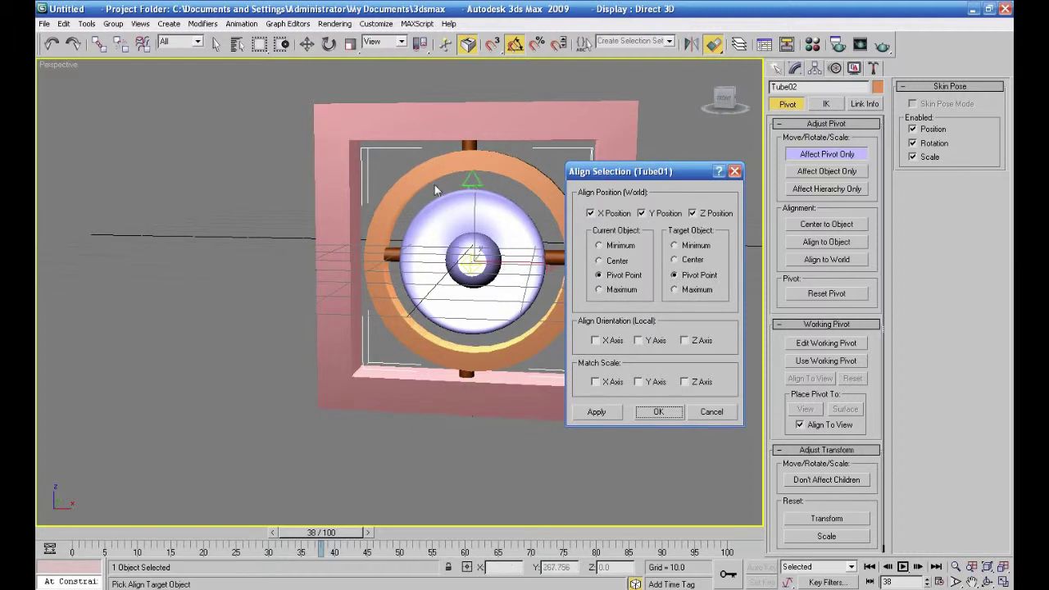
{"action": "left_click", "coordinate": [655, 413]}
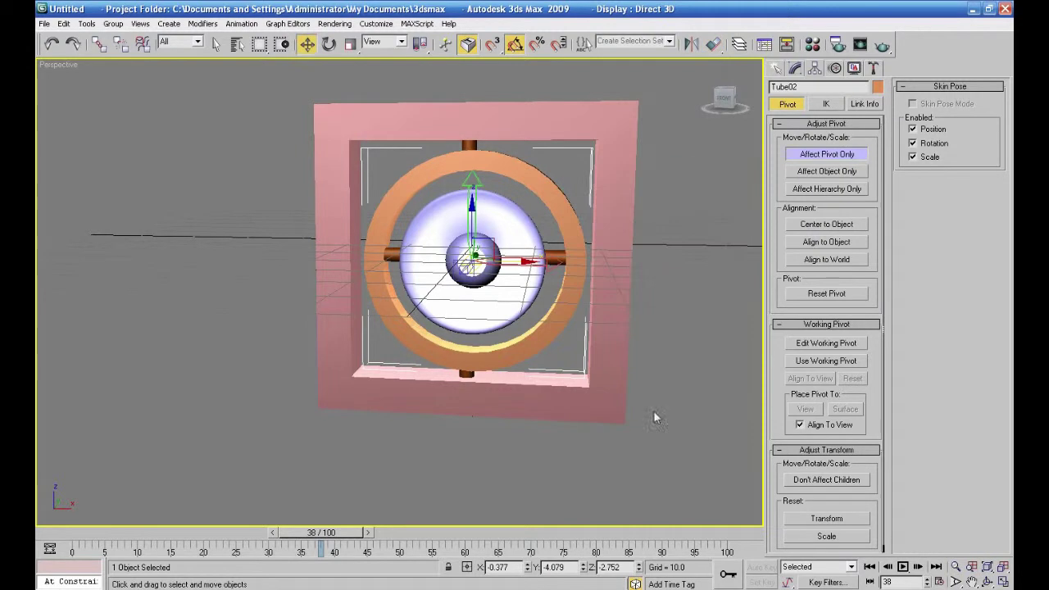
{"action": "left_click", "coordinate": [827, 157]}
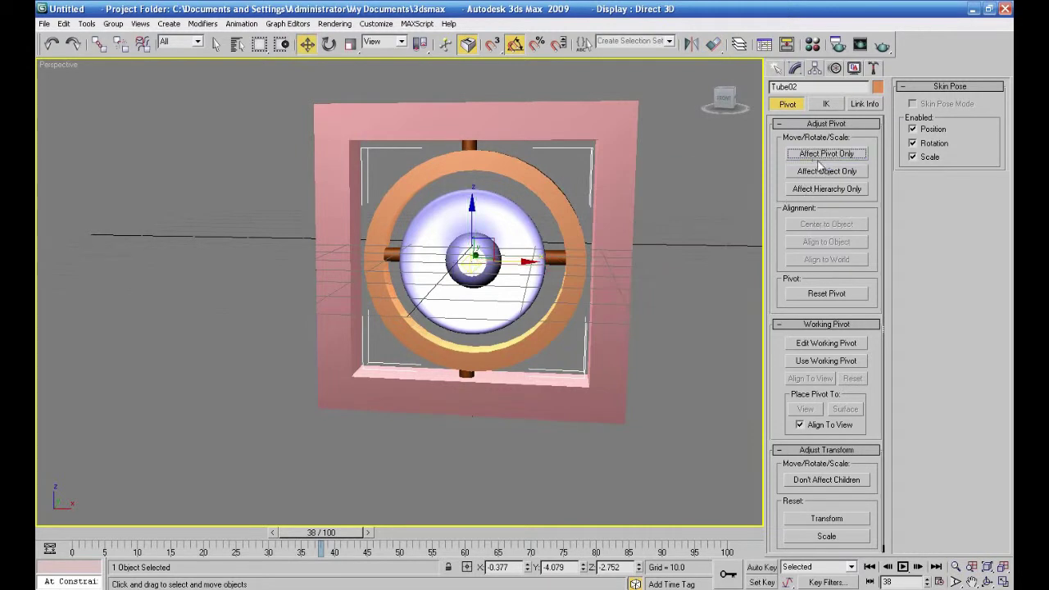
Centre the lathed arrow's pivot on the object and align it to the square frame's pivot point in all three axes.
{"action": "left_click", "coordinate": [515, 220]}
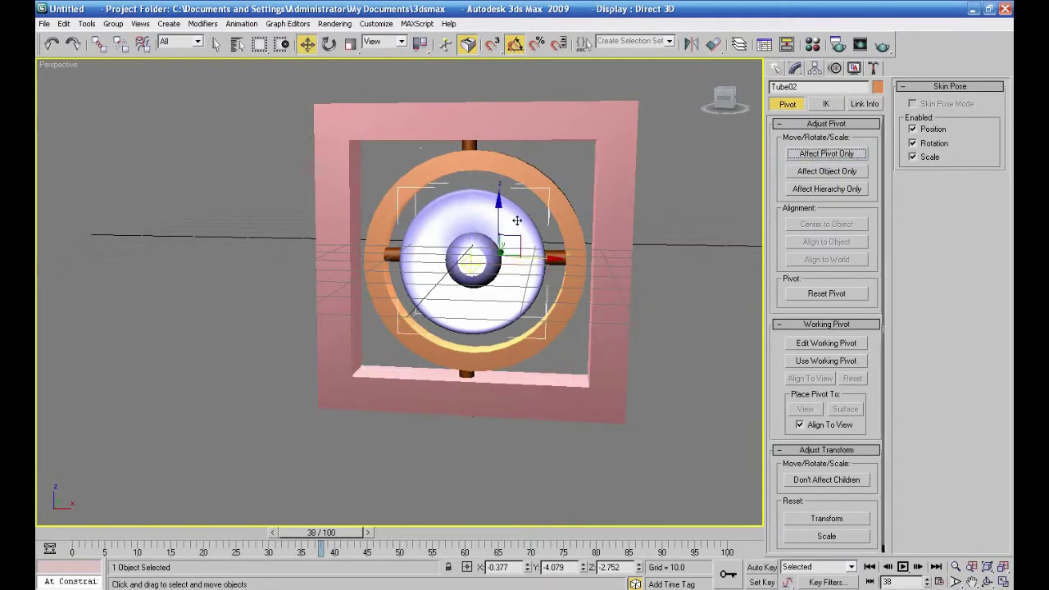
{"action": "left_click", "coordinate": [814, 154]}
{"action": "left_click", "coordinate": [817, 225]}
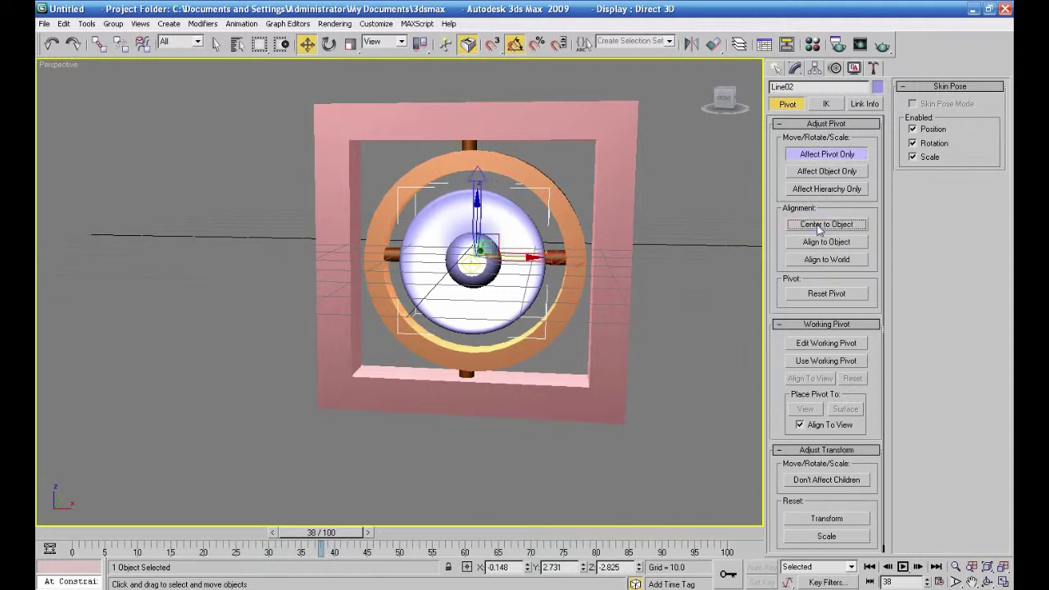
{"action": "left_click", "coordinate": [714, 44]}
{"action": "left_click", "coordinate": [616, 116]}
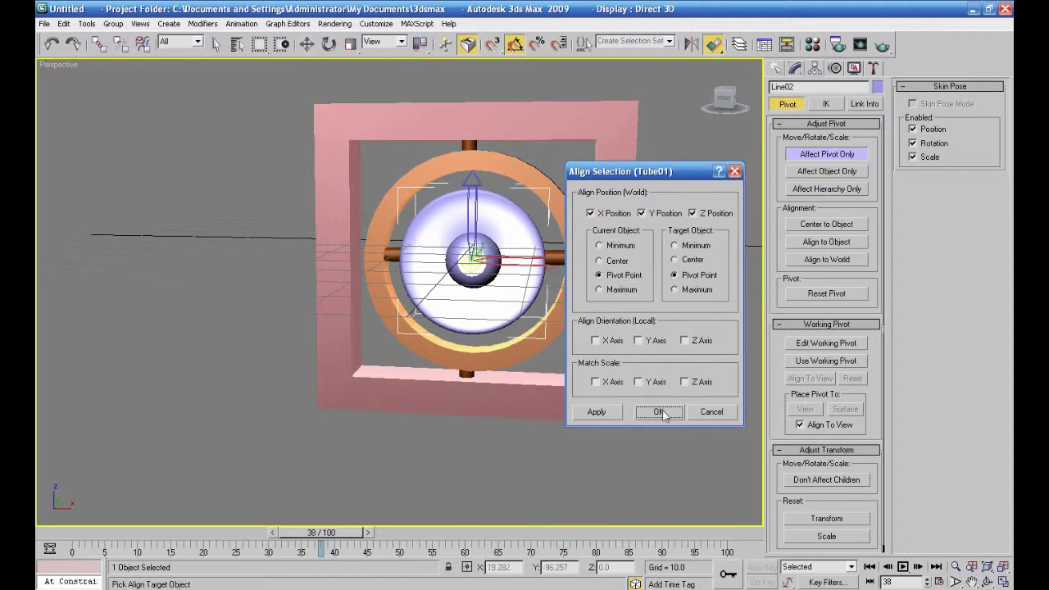
{"action": "left_click", "coordinate": [666, 411]}
{"action": "left_click", "coordinate": [676, 409]}
{"action": "left_click", "coordinate": [835, 155]}
Align the pivot of the omni light at the arrow's centre to the square frame's pivot point on X, Y and Z.
{"action": "left_click", "coordinate": [473, 260]}
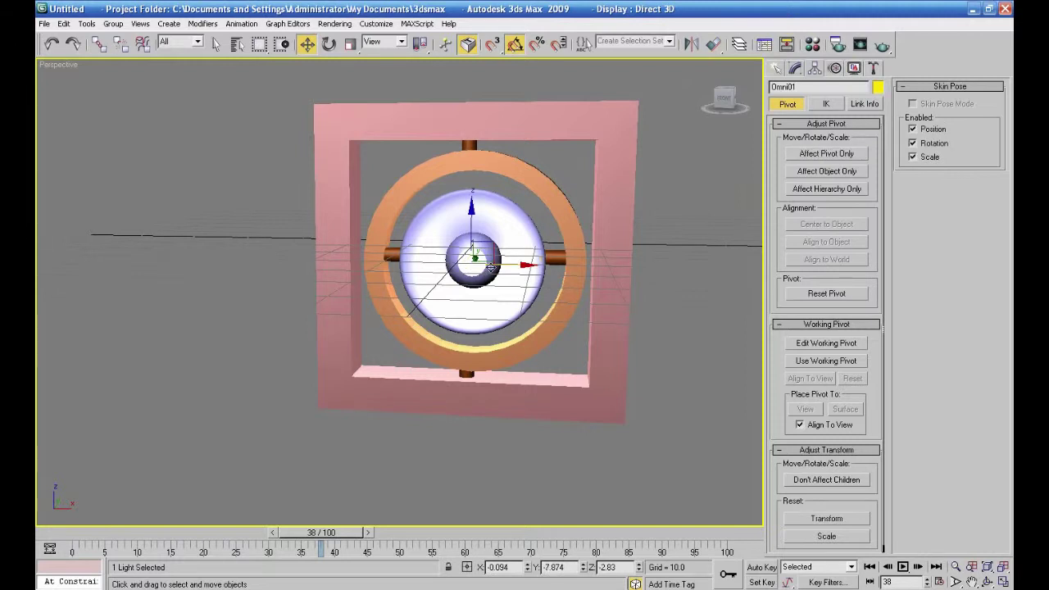
{"action": "left_click", "coordinate": [819, 156]}
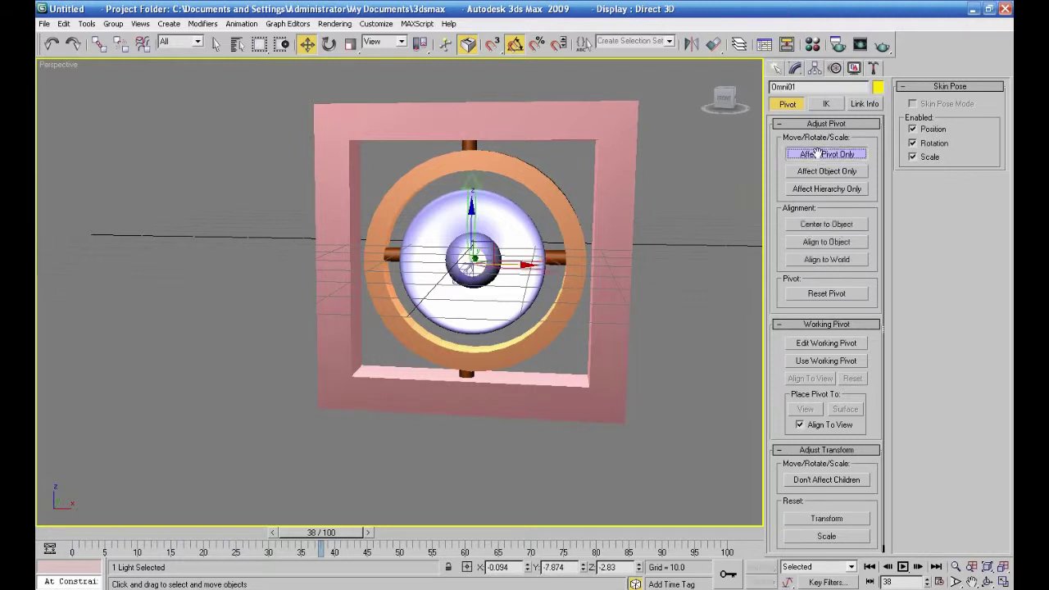
{"action": "left_click", "coordinate": [824, 226]}
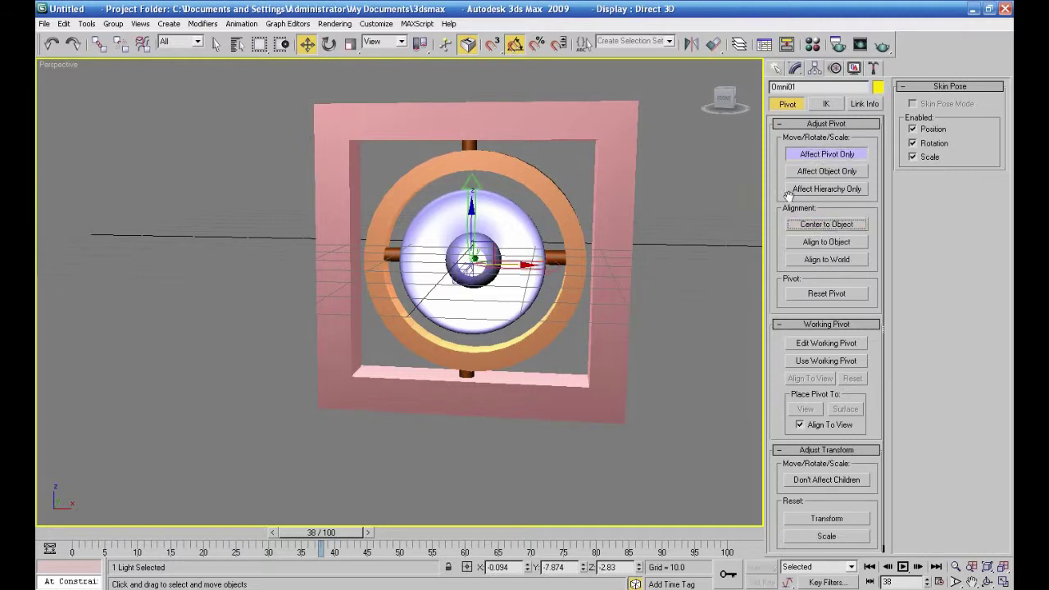
{"action": "left_click", "coordinate": [712, 46]}
{"action": "left_click", "coordinate": [612, 117]}
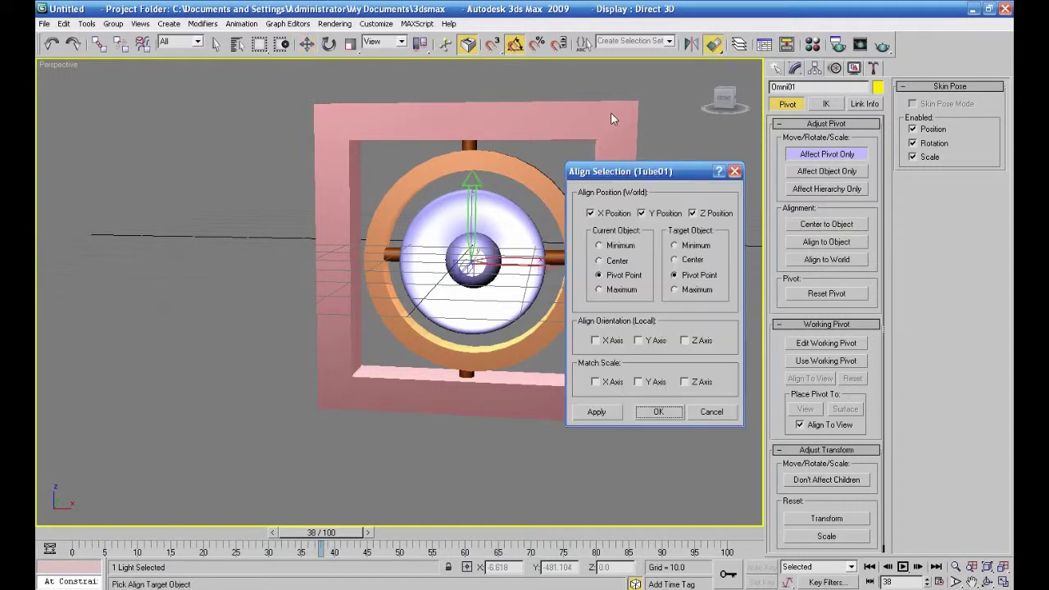
{"action": "left_click", "coordinate": [658, 411]}
{"action": "left_click", "coordinate": [827, 154]}
{"action": "left_click", "coordinate": [682, 258]}
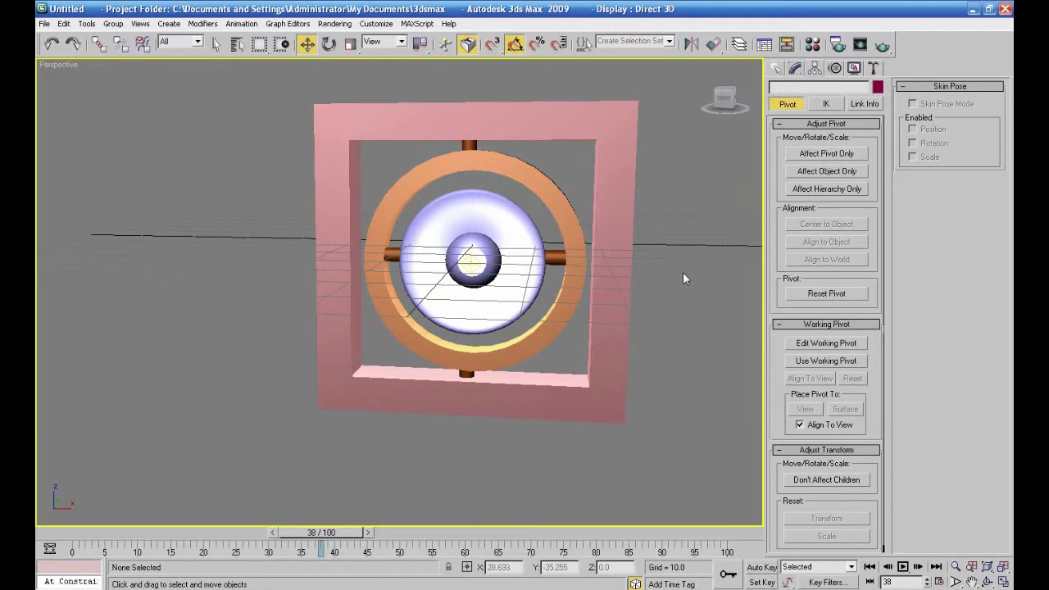
Link the ring to the arrow as its parent, and link the arrow to the omni light at its centre.
{"action": "middle_click_drag", "start_coordinate": [683, 272], "coordinate": [653, 281], "text": "alt"}
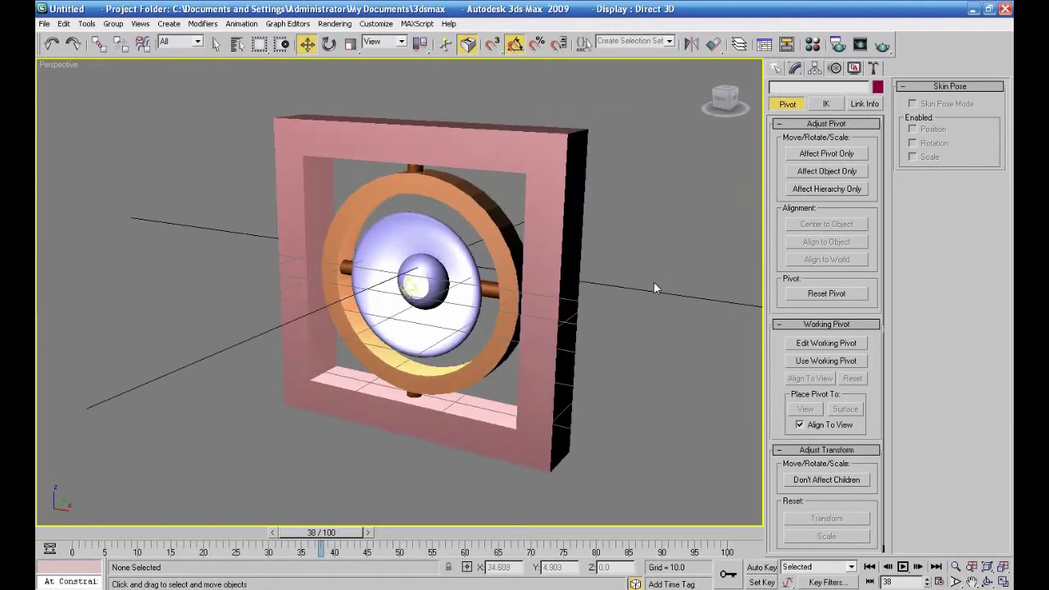
{"action": "middle_click_drag", "start_coordinate": [653, 281], "coordinate": [683, 317], "text": "alt"}
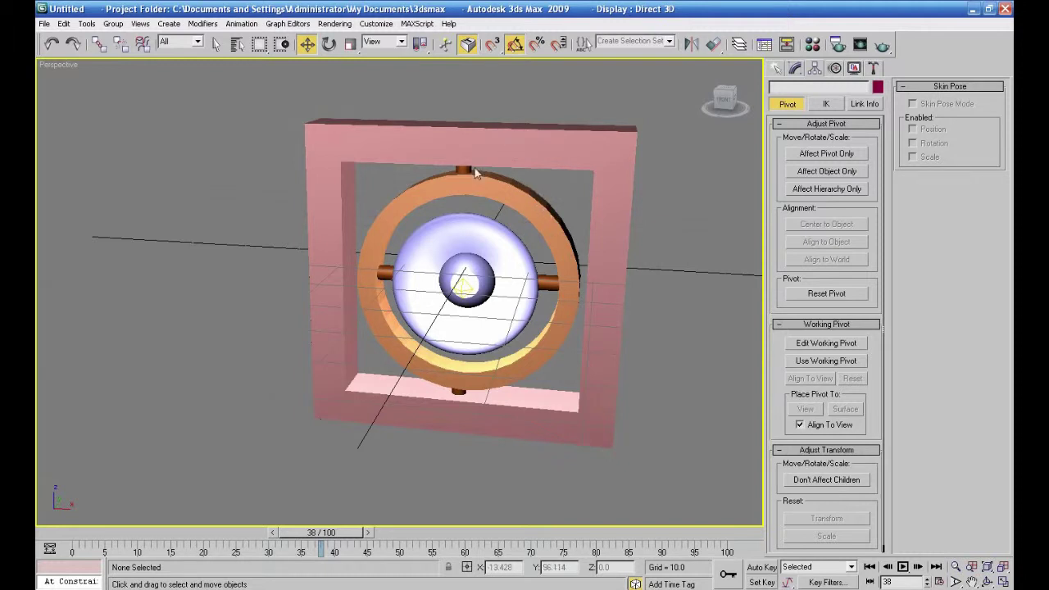
{"action": "left_click", "coordinate": [100, 45]}
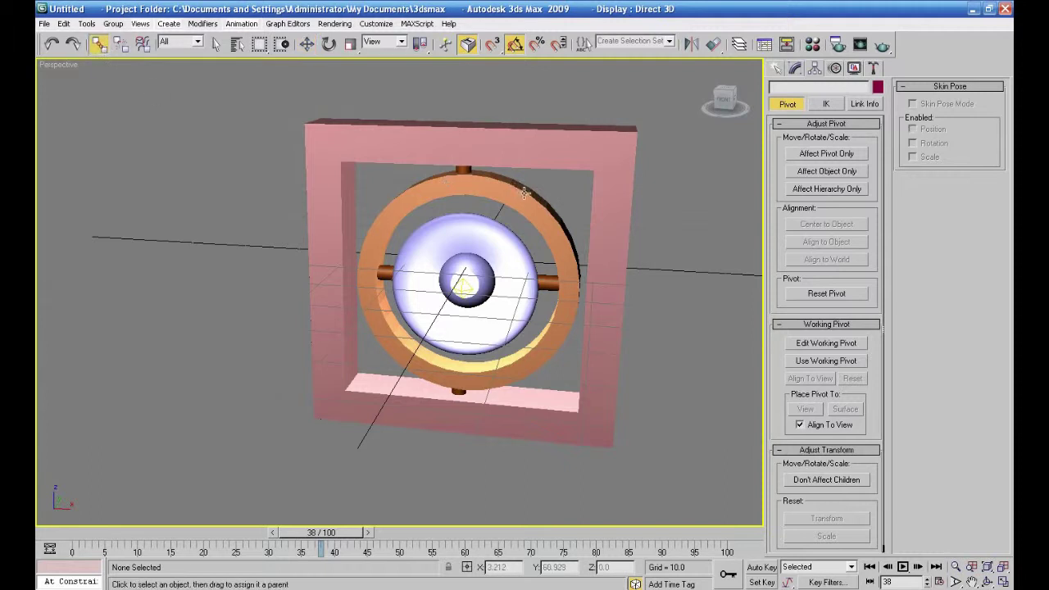
{"action": "middle_click_drag", "start_coordinate": [638, 315], "coordinate": [648, 331], "text": "alt"}
{"action": "left_click_drag", "start_coordinate": [530, 215], "coordinate": [485, 233]}
{"action": "left_click", "coordinate": [488, 239]}
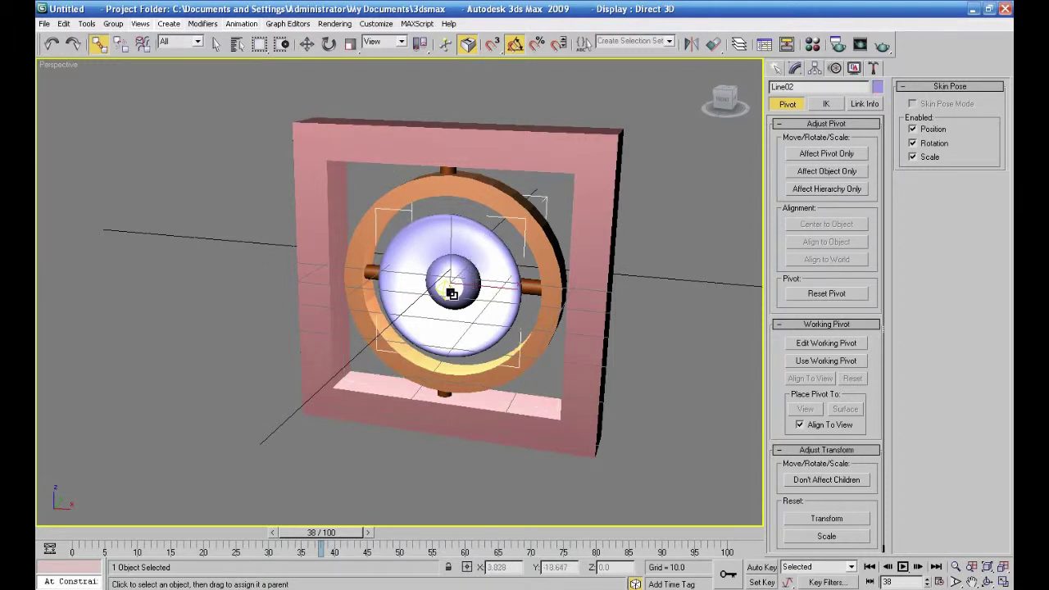
{"action": "left_click_drag", "start_coordinate": [445, 293], "coordinate": [508, 358]}
{"action": "right_click", "coordinate": [712, 257]}
{"action": "middle_click_drag", "start_coordinate": [510, 214], "coordinate": [607, 236], "text": "alt"}
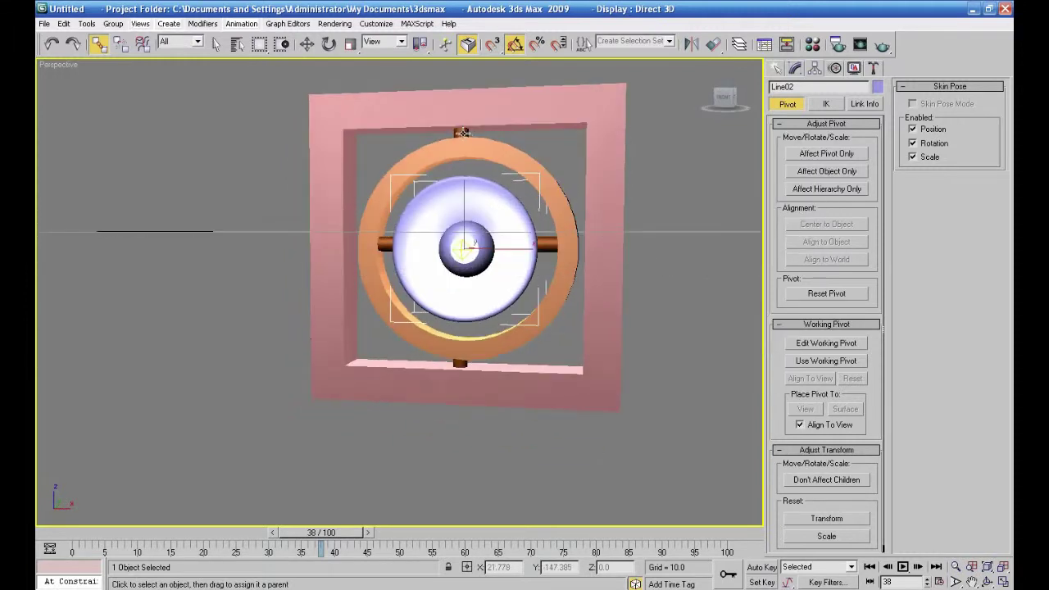
Link the two vertical pins to the square frame and the two horizontal pins to the ring.
{"action": "left_click_drag", "start_coordinate": [461, 132], "coordinate": [578, 397]}
{"action": "left_click_drag", "start_coordinate": [550, 246], "coordinate": [557, 199]}
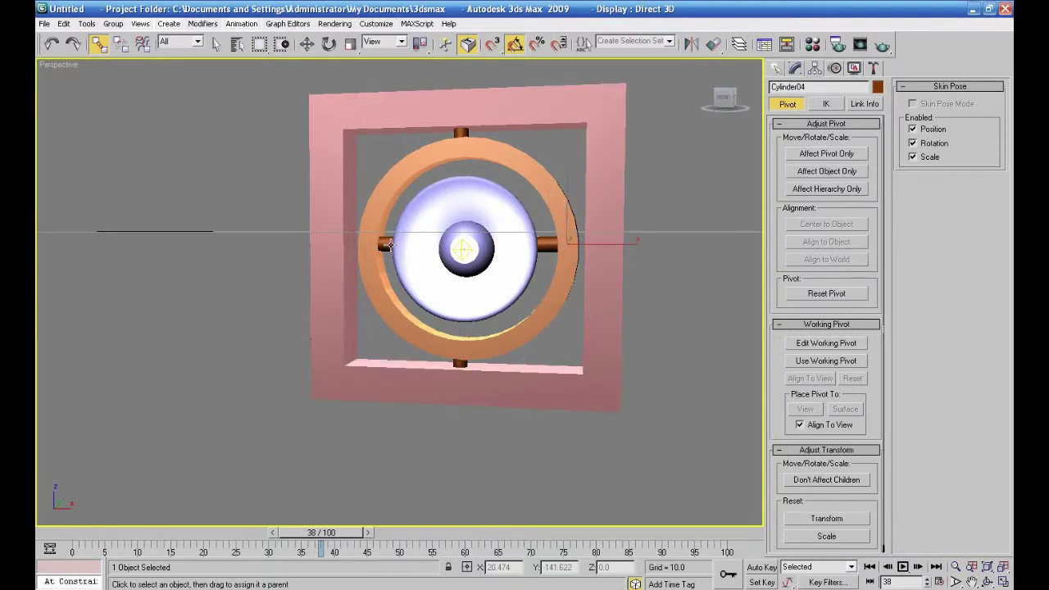
{"action": "left_click_drag", "start_coordinate": [387, 243], "coordinate": [384, 196]}
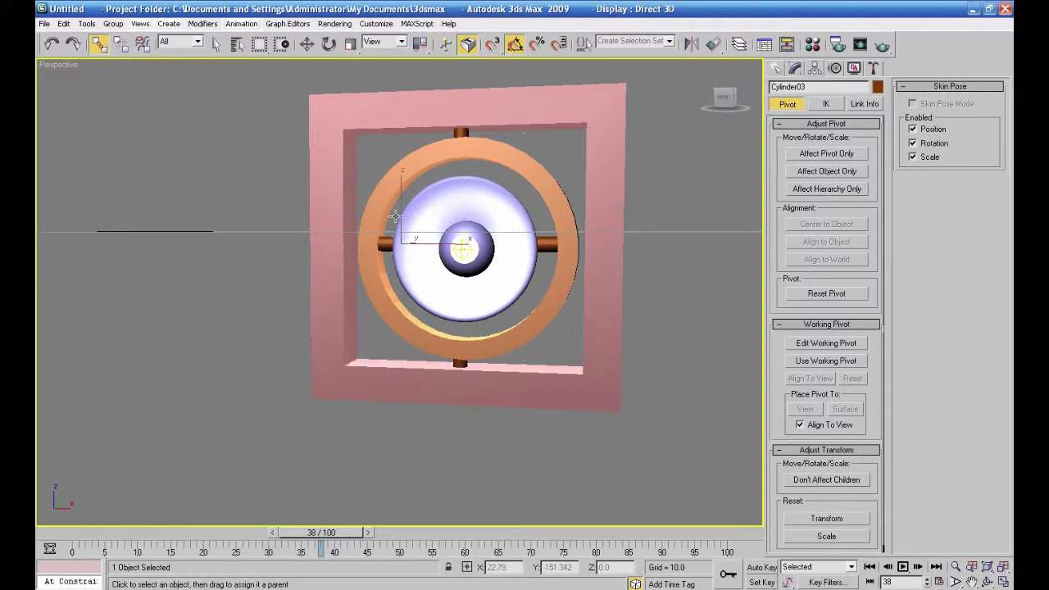
Examine the parent-child links of the frame, ring, arrow, light and pins in the Schematic View.
{"action": "left_click", "coordinate": [786, 45]}
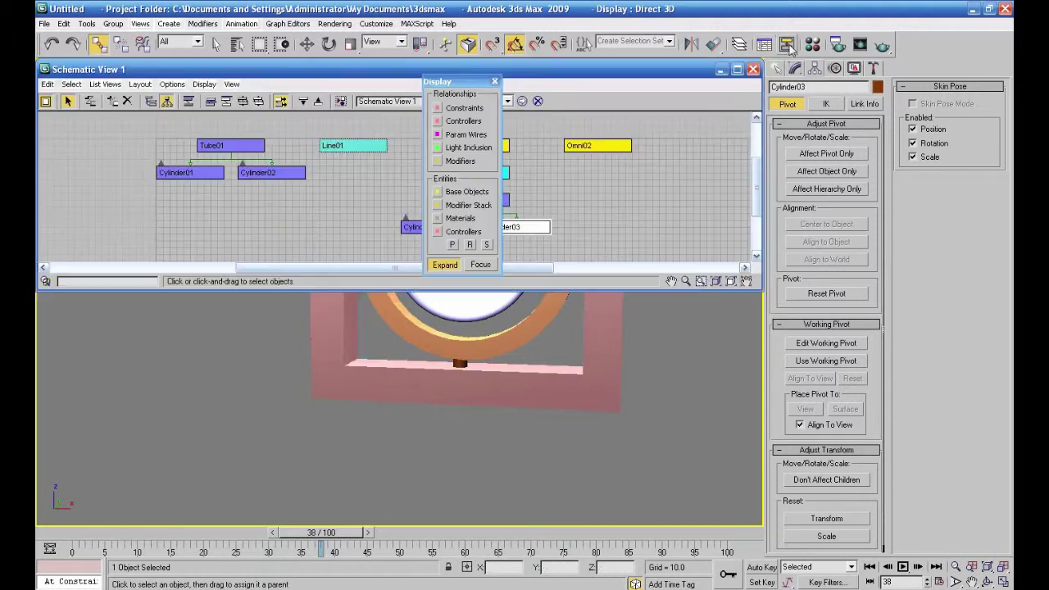
{"action": "left_click", "coordinate": [494, 81]}
{"action": "left_click_drag", "start_coordinate": [541, 68], "coordinate": [601, 350]}
{"action": "left_click", "coordinate": [535, 427]}
{"action": "left_click_drag", "start_coordinate": [535, 427], "coordinate": [541, 457]}
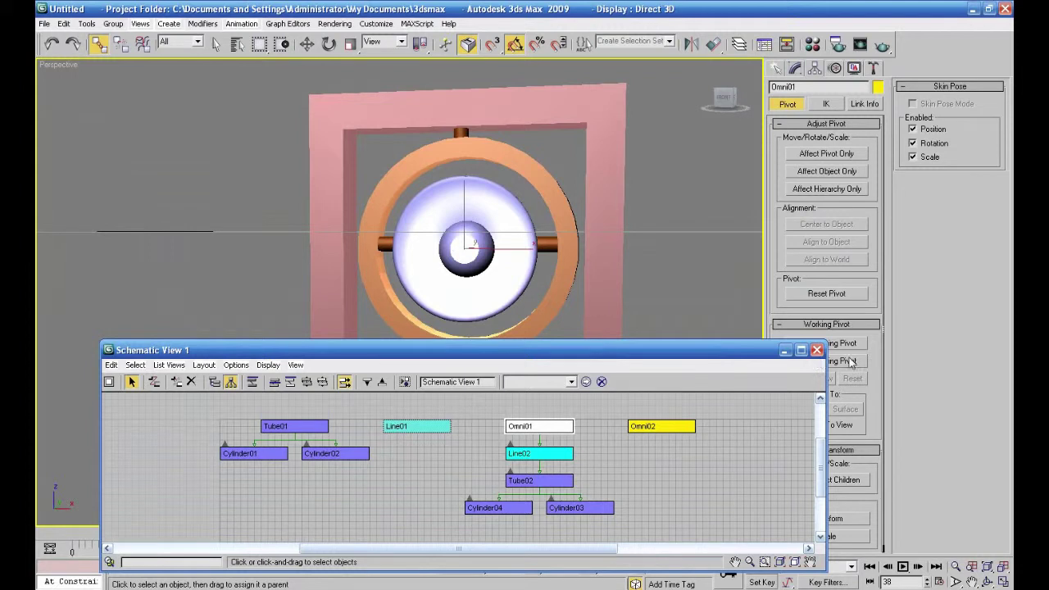
{"action": "left_click", "coordinate": [815, 350]}
{"action": "left_click", "coordinate": [680, 312]}
Create a Dummy helper in the Top view in front of the square frame, at about X 0.6, Y -66.8.
{"action": "mouse_move", "coordinate": [686, 320]}
{"action": "middle_mouse_down", "text": "alt"}
{"action": "mouse_move", "coordinate": [658, 360]}
{"action": "mouse_move", "coordinate": [658, 332]}
{"action": "mouse_move", "coordinate": [741, 343]}
{"action": "mouse_move", "coordinate": [676, 332]}
{"action": "middle_mouse_up", "text": "alt"}
{"action": "scroll", "coordinate": [698, 332], "scroll_direction": "down", "scroll_amount": 3}
{"action": "left_click", "coordinate": [775, 69]}
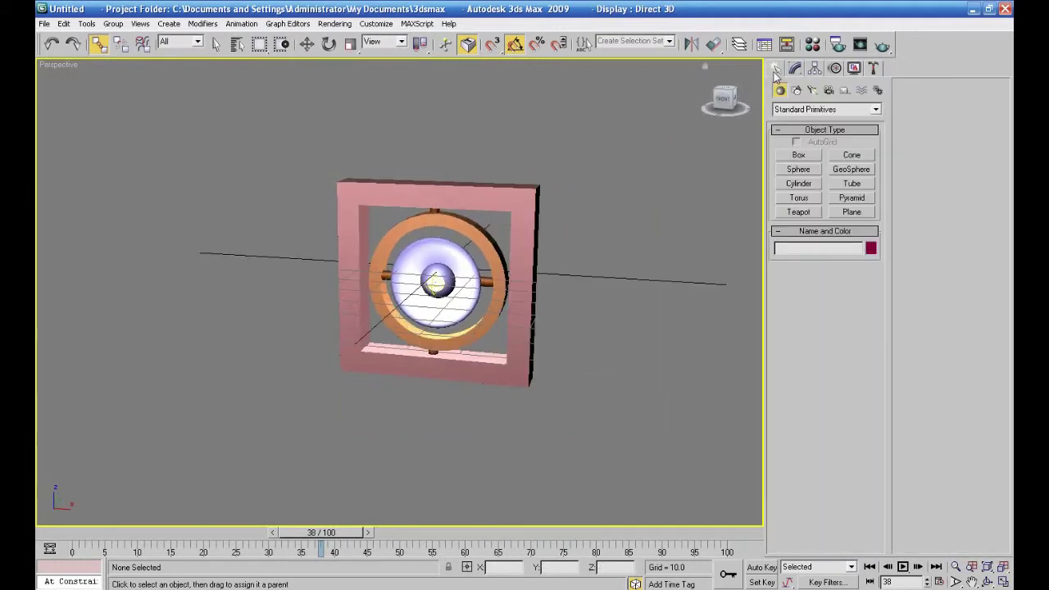
{"action": "left_click", "coordinate": [845, 90]}
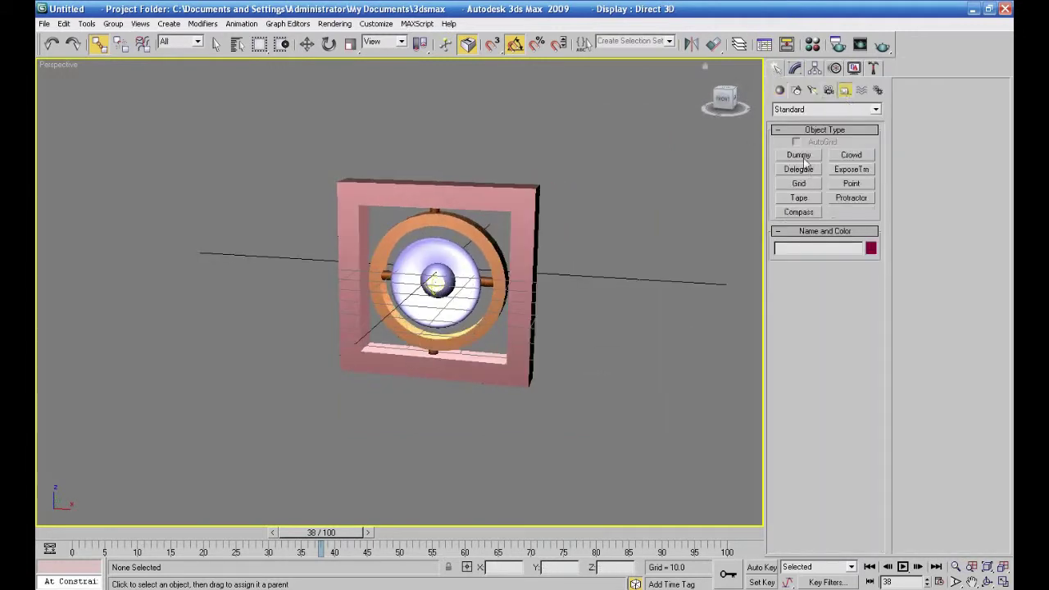
{"action": "left_click", "coordinate": [798, 155]}
{"action": "left_click", "coordinate": [1003, 580]}
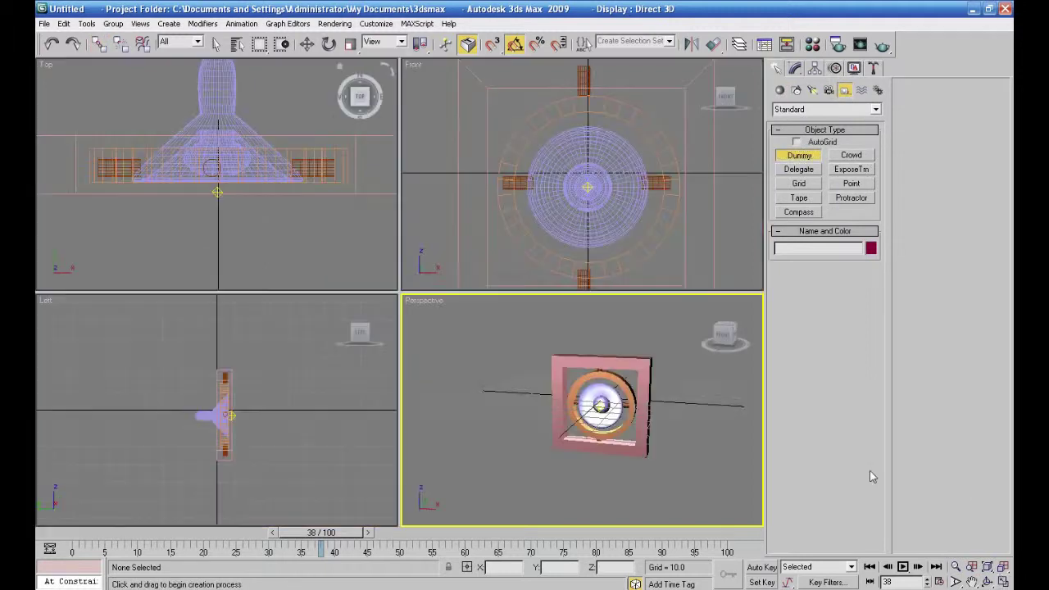
{"action": "right_click", "coordinate": [407, 272]}
{"action": "scroll", "coordinate": [339, 251], "scroll_direction": "down", "scroll_amount": 5}
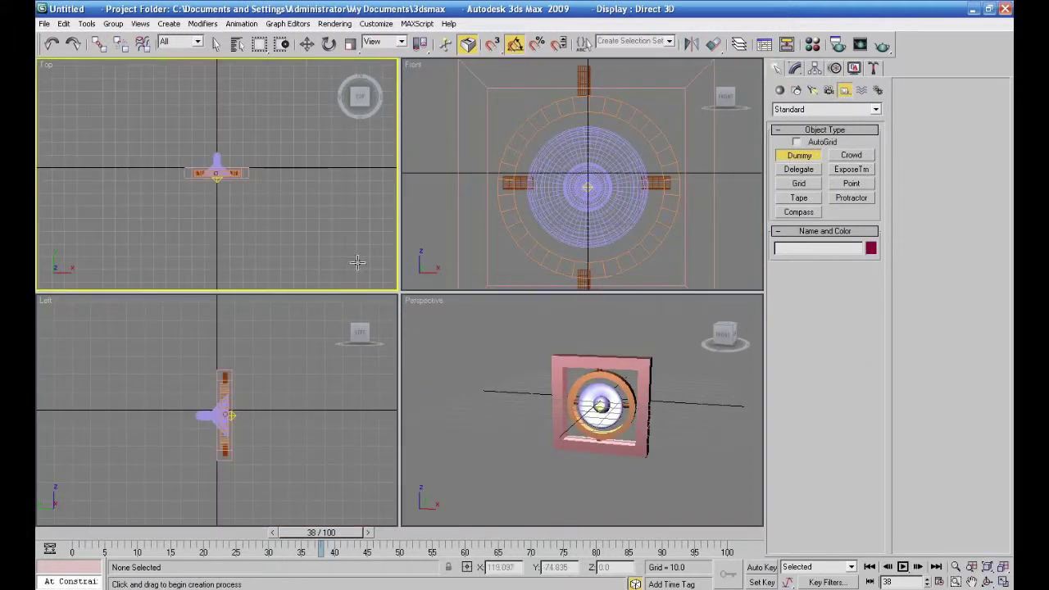
{"action": "left_click_drag", "start_coordinate": [210, 251], "coordinate": [302, 253]}
Lower the dummy in the Front view to Z of about -3.3 so it lines up with the arrow's centre.
{"action": "left_click", "coordinate": [306, 44]}
{"action": "right_click", "coordinate": [432, 228]}
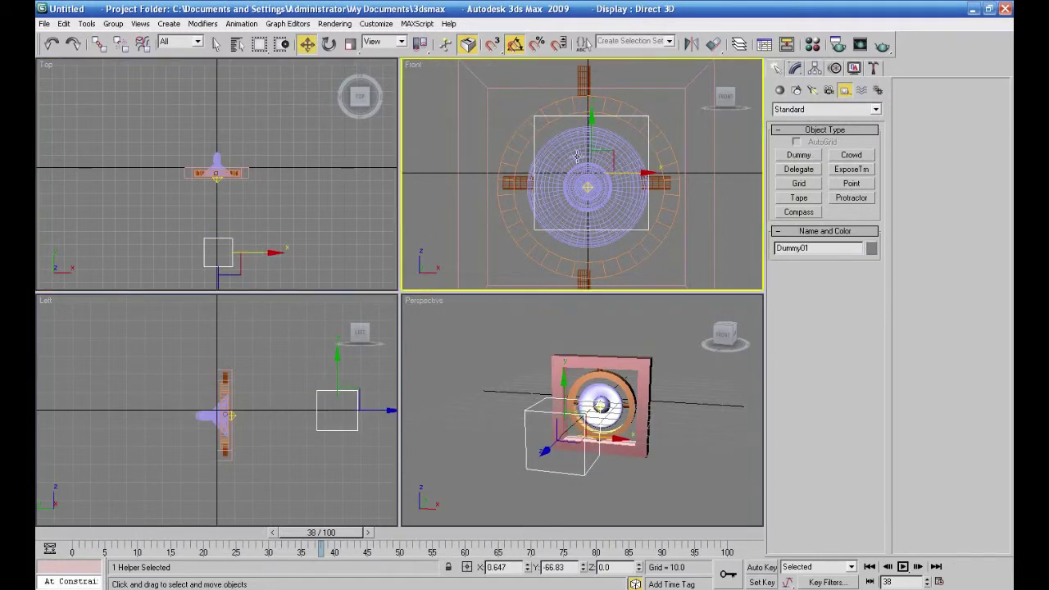
{"action": "left_click_drag", "start_coordinate": [589, 137], "coordinate": [590, 154]}
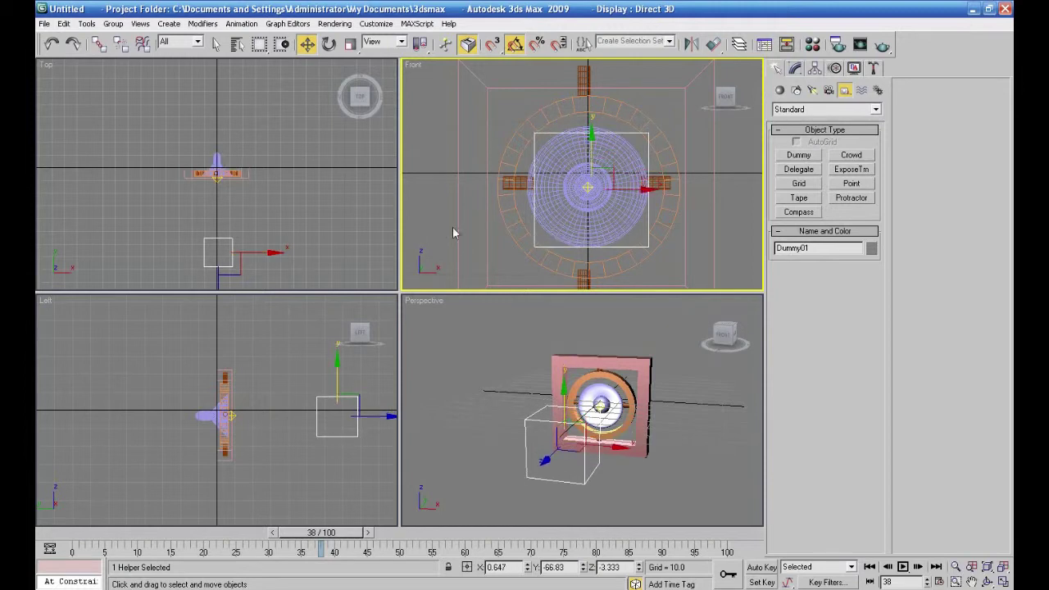
Move the dummy farther away from the frame in the Perspective view, to Y of about -100.4.
{"action": "right_click", "coordinate": [478, 361]}
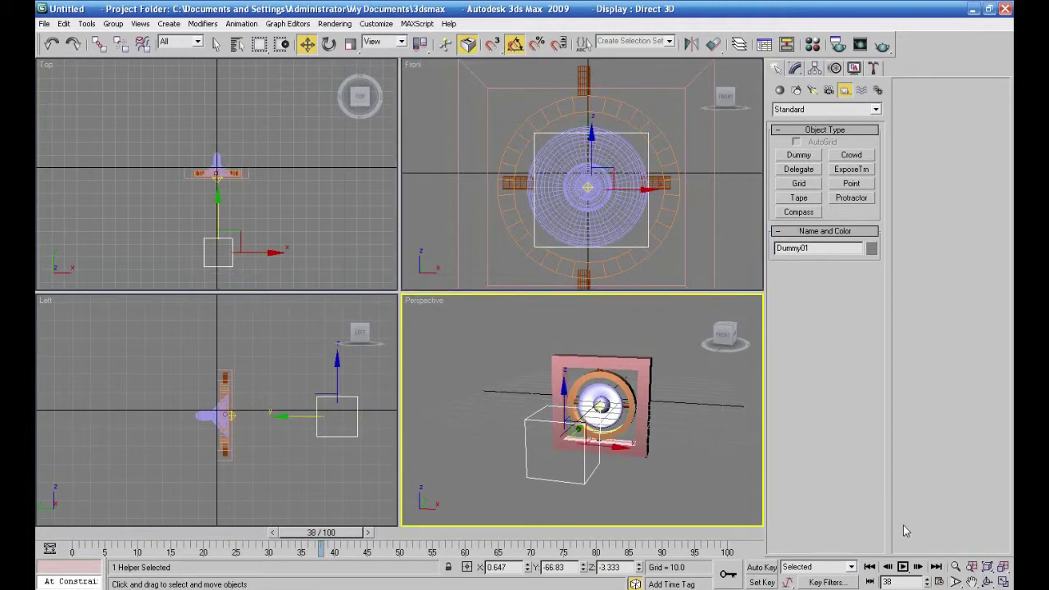
{"action": "left_click", "coordinate": [1005, 582]}
{"action": "middle_click_drag", "start_coordinate": [705, 434], "coordinate": [632, 443], "text": "alt"}
{"action": "scroll", "coordinate": [379, 386], "scroll_direction": "down", "scroll_amount": 3}
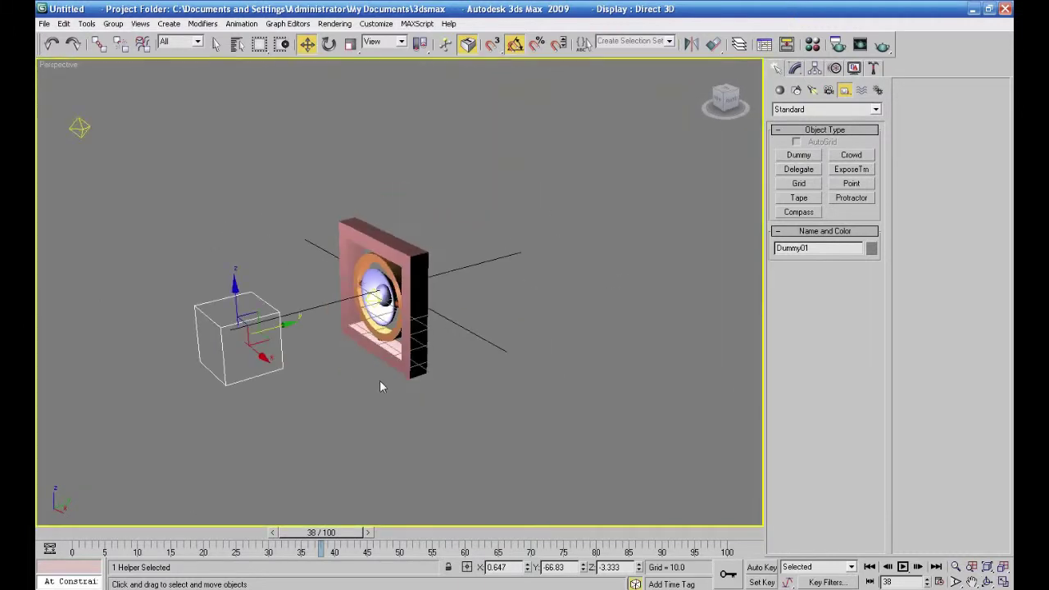
{"action": "left_click_drag", "start_coordinate": [283, 326], "coordinate": [184, 365]}
{"action": "middle_click_drag", "start_coordinate": [196, 369], "coordinate": [356, 421], "text": "alt"}
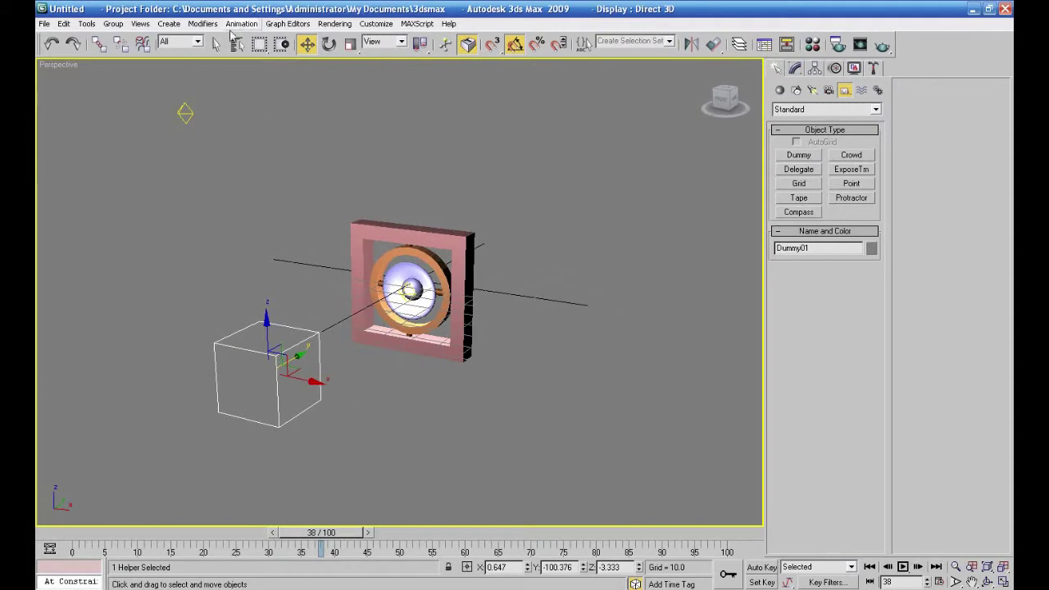
Apply a LookAt Constraint from the omni light to the dummy and keep the initial offset.
{"action": "middle_click_drag", "start_coordinate": [407, 366], "coordinate": [351, 344], "text": "alt"}
{"action": "left_click", "coordinate": [352, 291]}
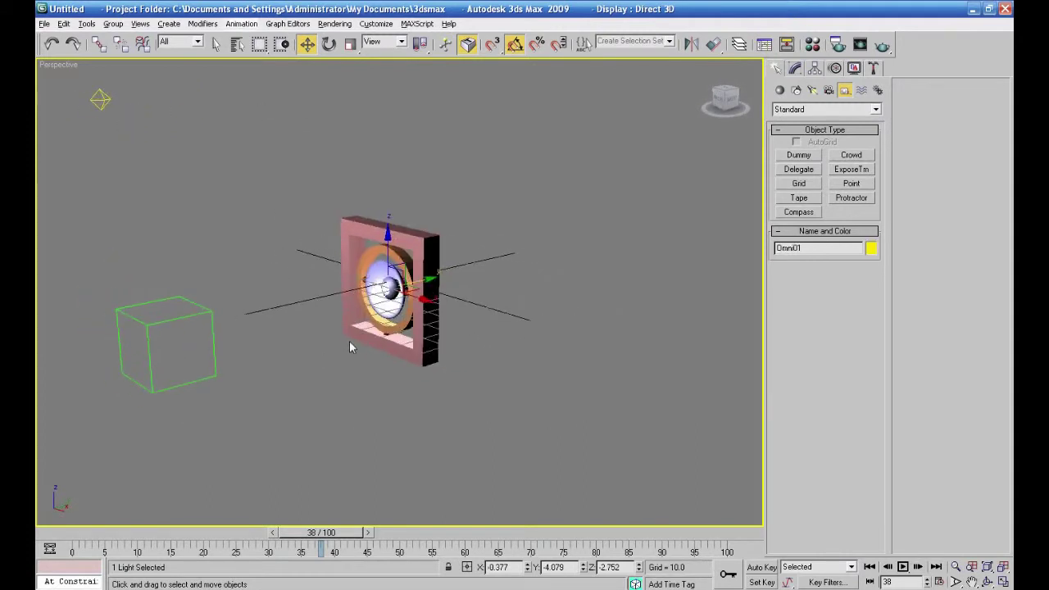
{"action": "left_click", "coordinate": [241, 24]}
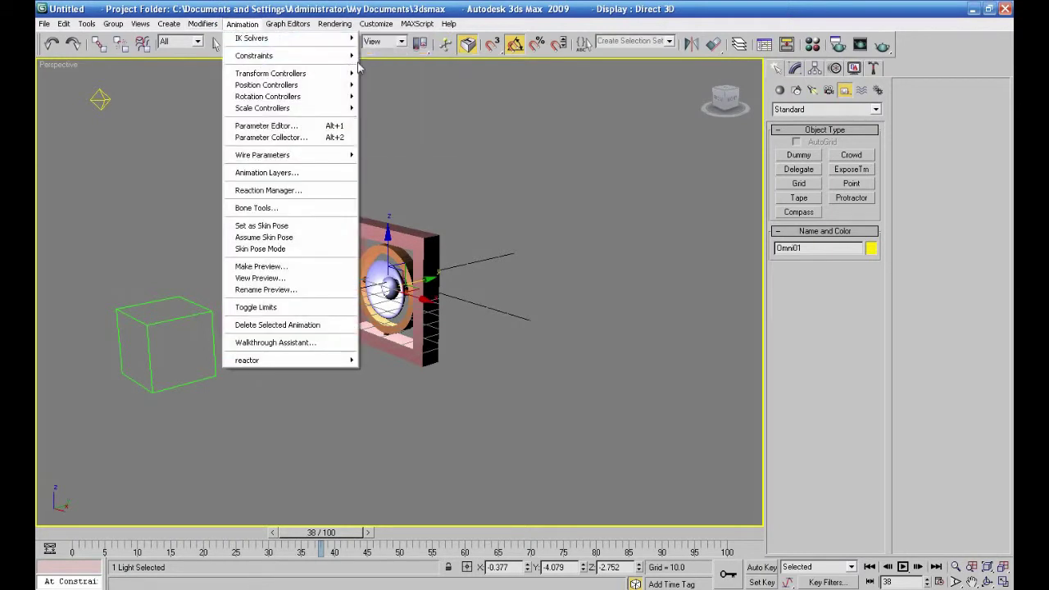
{"action": "mouse_move", "coordinate": [359, 57]}
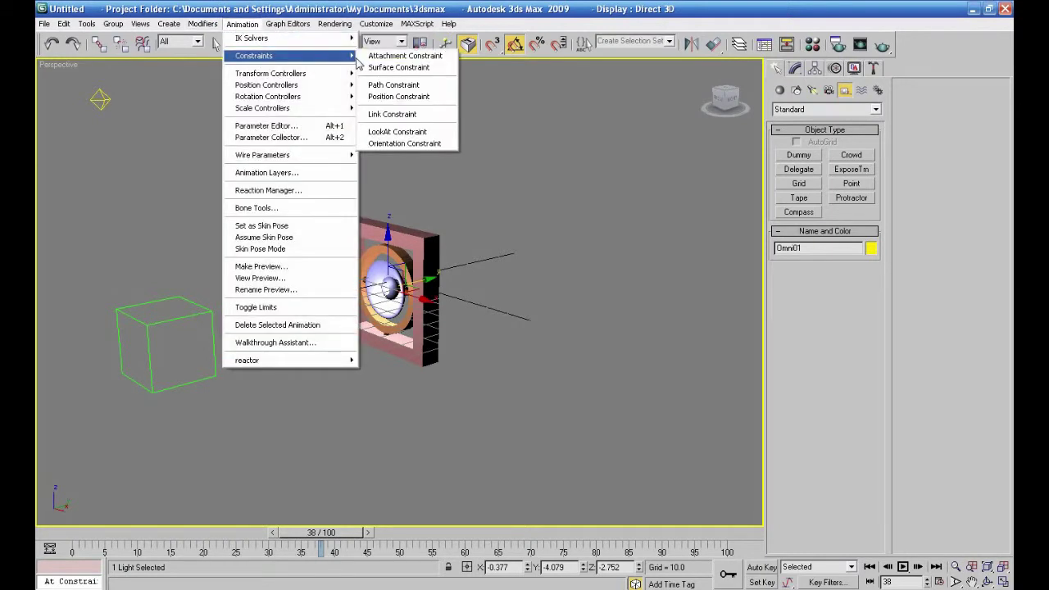
{"action": "left_click", "coordinate": [395, 132]}
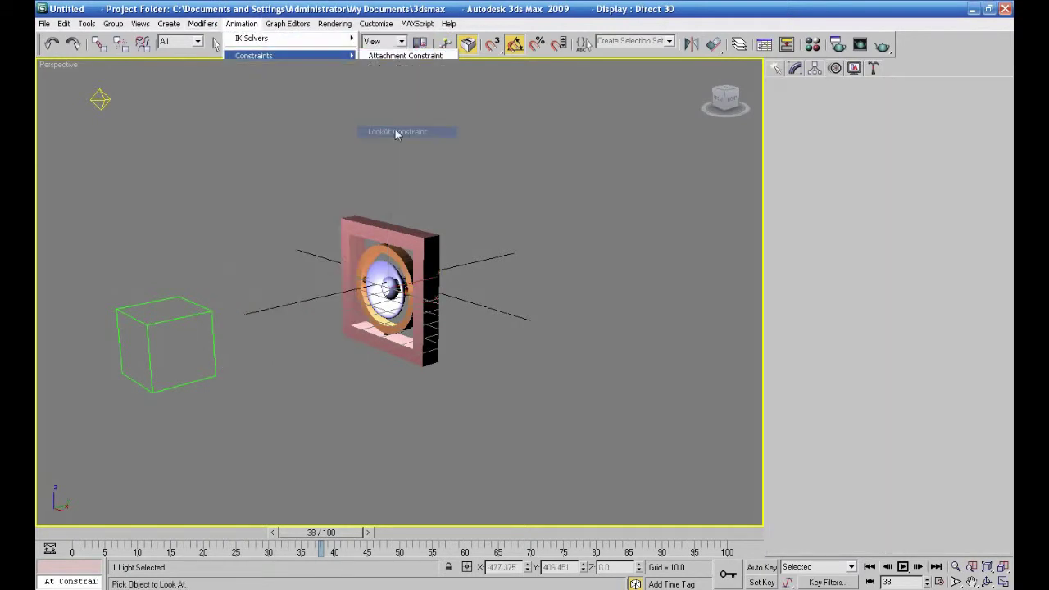
{"action": "left_click", "coordinate": [193, 302]}
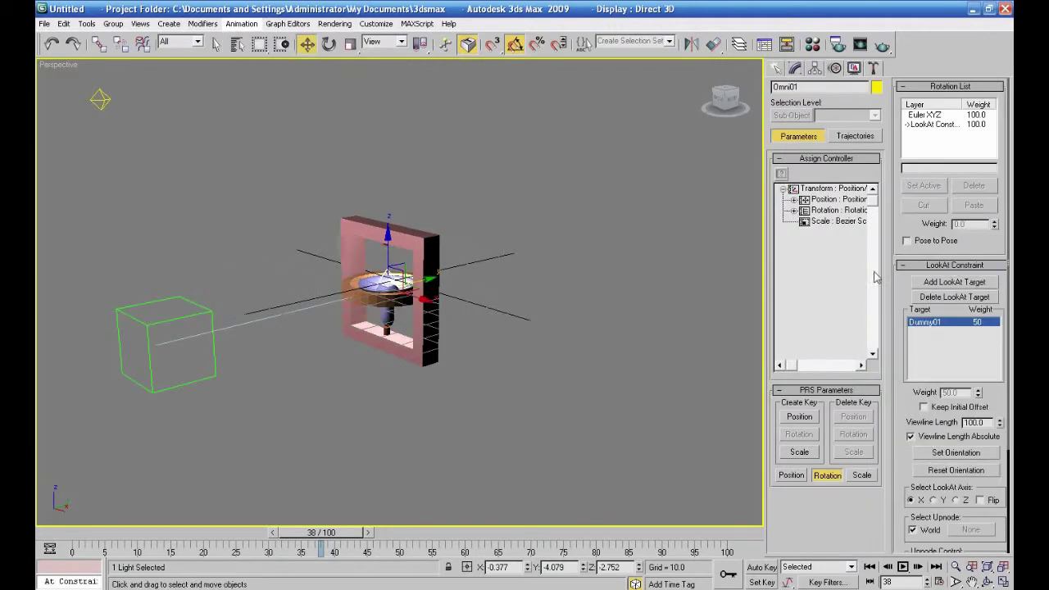
{"action": "left_click", "coordinate": [923, 407]}
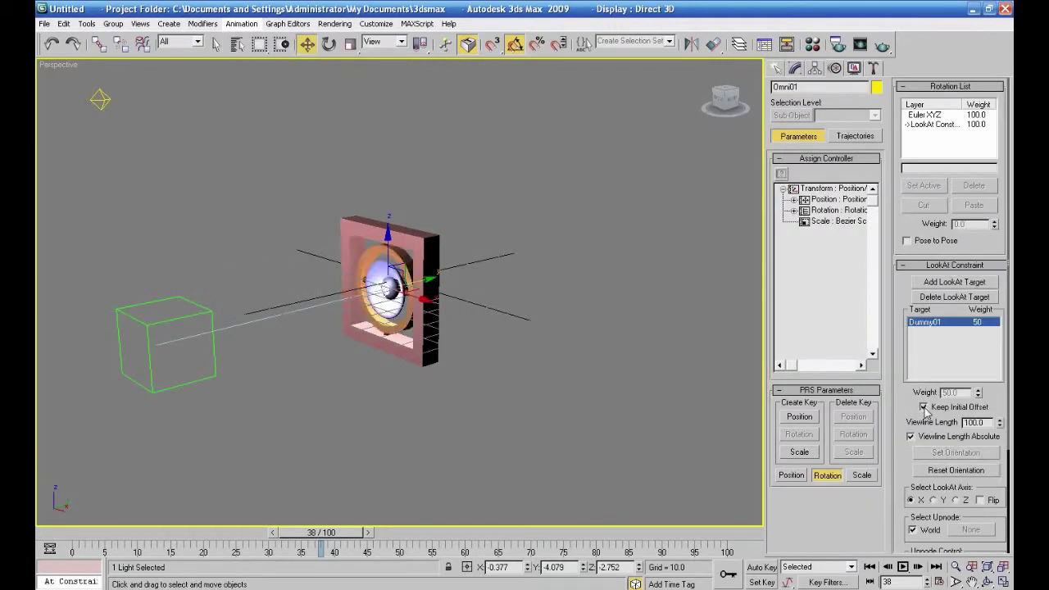
Move the dummy around in the Perspective view to test how the light, arrow and ring follow, and undo the moves.
{"action": "middle_click_drag", "start_coordinate": [609, 417], "coordinate": [639, 412], "text": "alt"}
{"action": "left_click", "coordinate": [615, 421]}
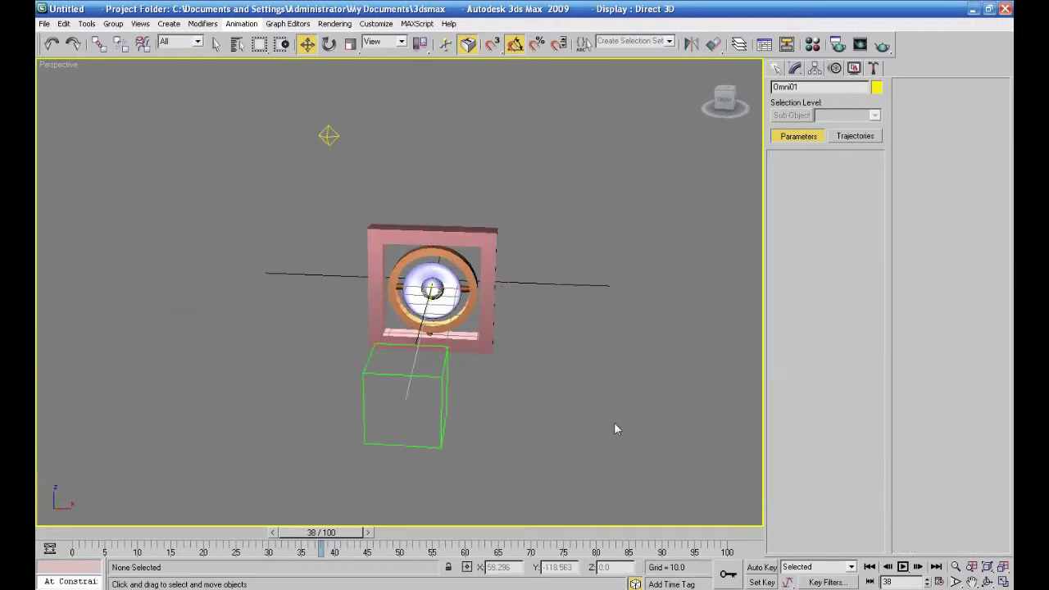
{"action": "left_click", "coordinate": [442, 410]}
{"action": "mouse_move", "coordinate": [423, 379]}
{"action": "left_mouse_down"}
{"action": "mouse_move", "coordinate": [662, 386]}
{"action": "mouse_move", "coordinate": [207, 383]}
{"action": "mouse_move", "coordinate": [482, 403]}
{"action": "mouse_move", "coordinate": [459, 361]}
{"action": "mouse_move", "coordinate": [491, 90]}
{"action": "mouse_move", "coordinate": [478, 544]}
{"action": "mouse_move", "coordinate": [468, 463]}
{"action": "mouse_move", "coordinate": [449, 445]}
{"action": "mouse_move", "coordinate": [427, 370]}
{"action": "left_mouse_up"}
{"action": "left_click_drag", "start_coordinate": [271, 461], "coordinate": [427, 505]}
{"action": "key", "text": "ctrl+z"}
{"action": "scroll", "coordinate": [462, 493], "scroll_direction": "up", "scroll_amount": 8}
{"action": "scroll", "coordinate": [458, 489], "scroll_direction": "down", "scroll_amount": 5}
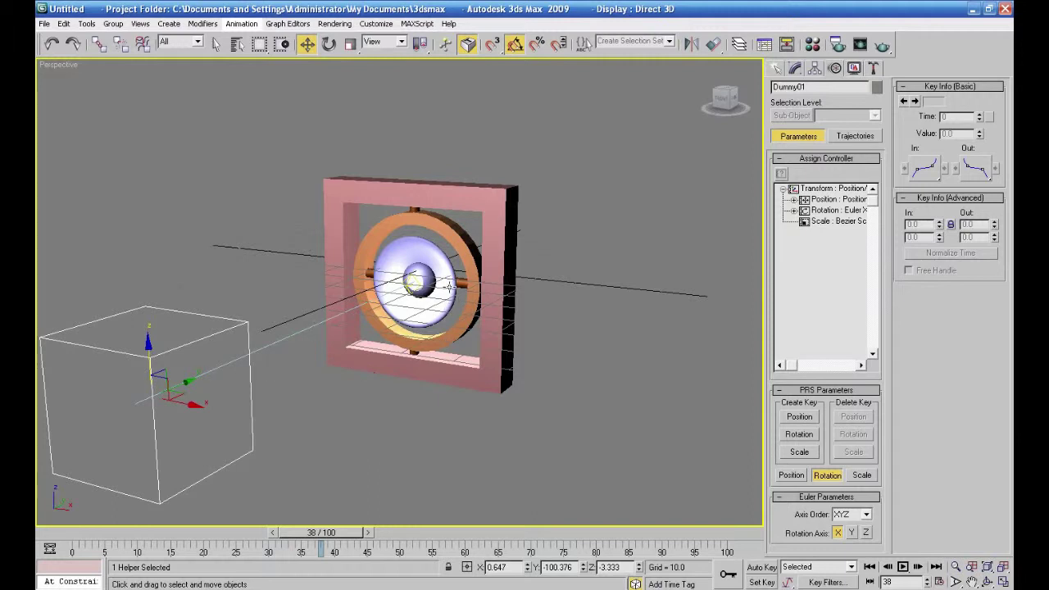
{"action": "left_click_drag", "start_coordinate": [147, 341], "coordinate": [407, 389]}
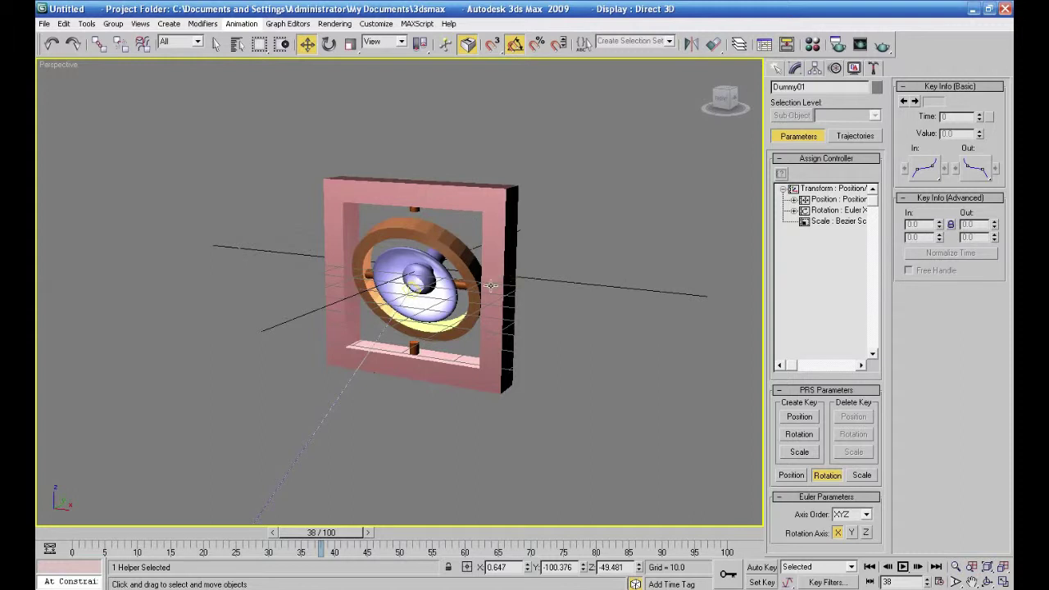
{"action": "key", "text": "ctrl+z"}
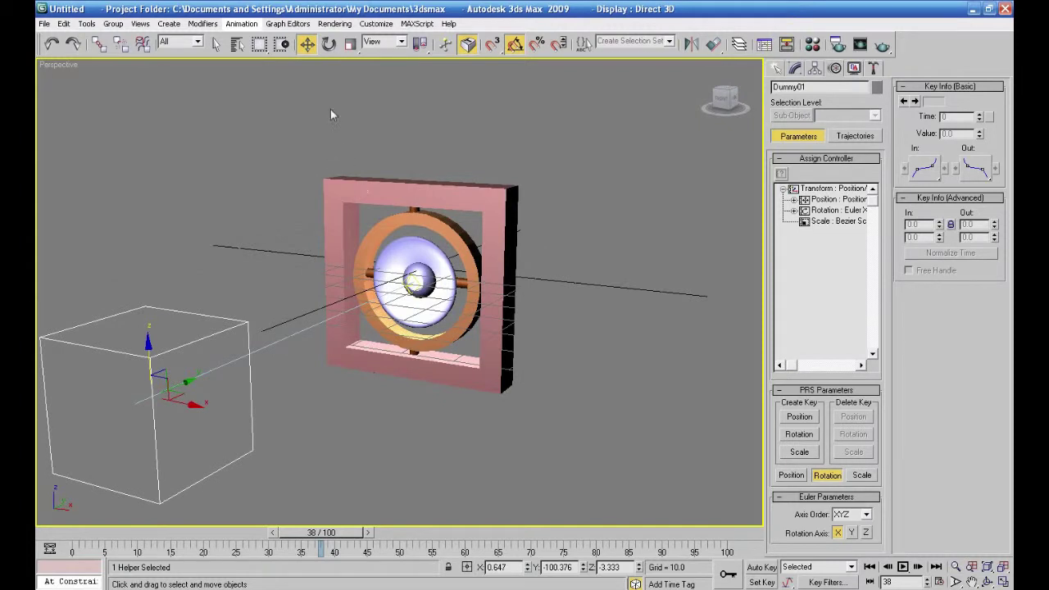
Select the orange ring for rotation and use the Gimbal reference coordinate system to check its axes.
{"action": "left_click", "coordinate": [329, 45]}
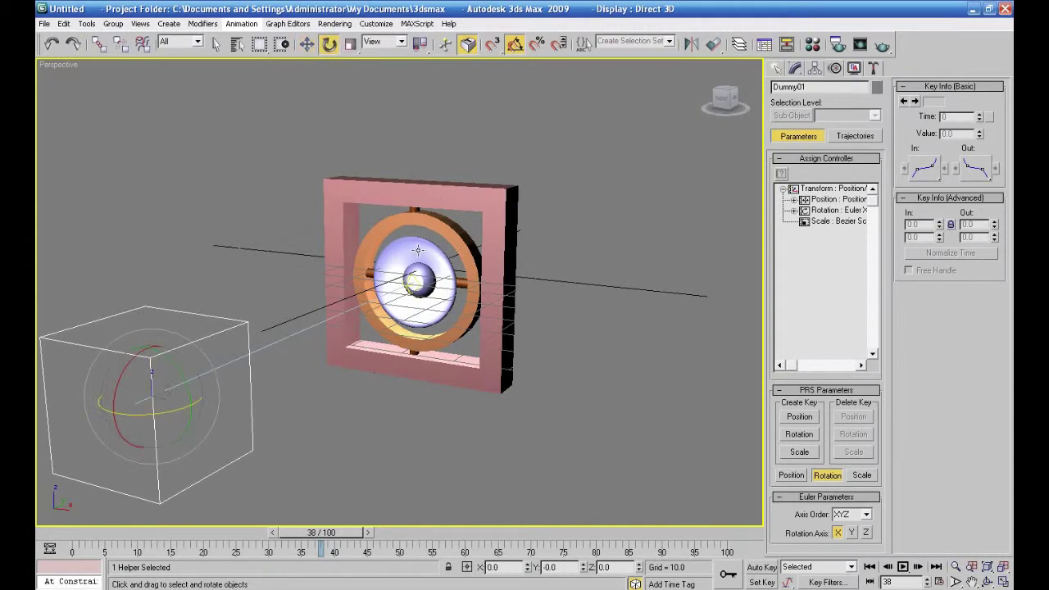
{"action": "left_click", "coordinate": [446, 237]}
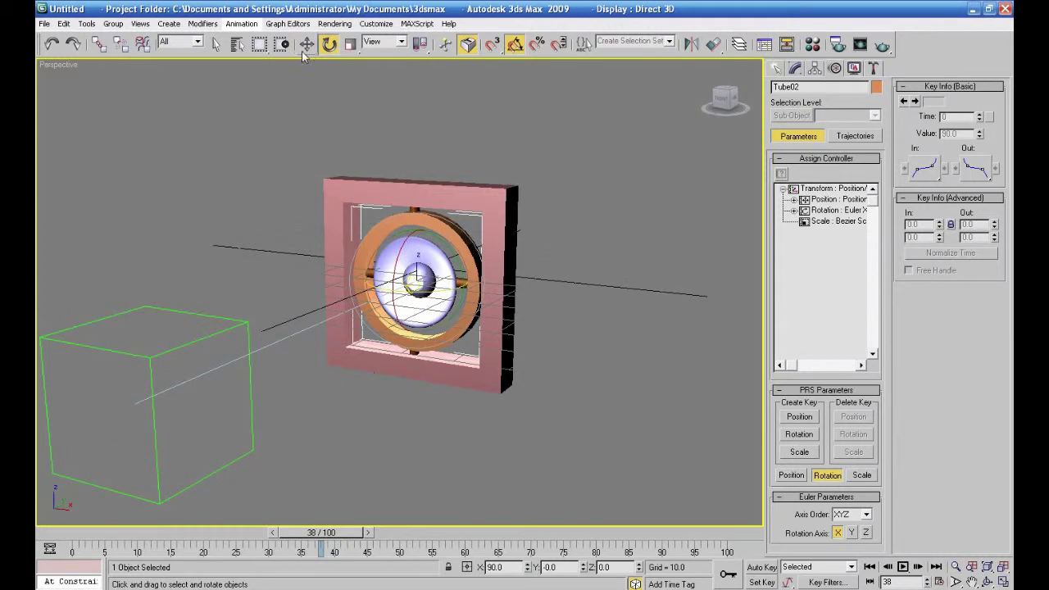
{"action": "left_click", "coordinate": [400, 42]}
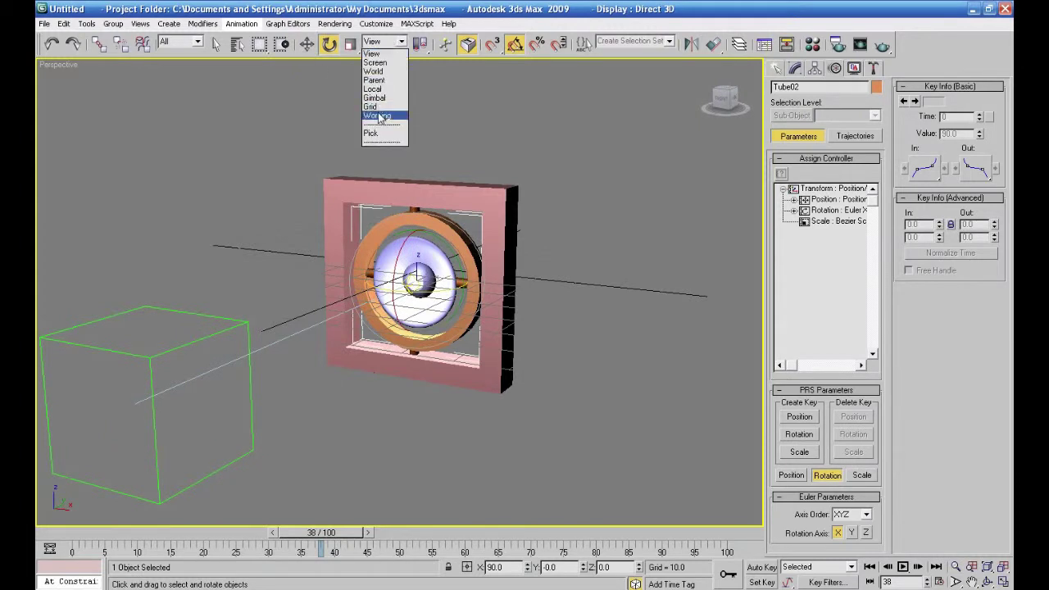
{"action": "left_click", "coordinate": [373, 97]}
{"action": "middle_click_drag", "start_coordinate": [530, 261], "coordinate": [573, 294], "text": "alt"}
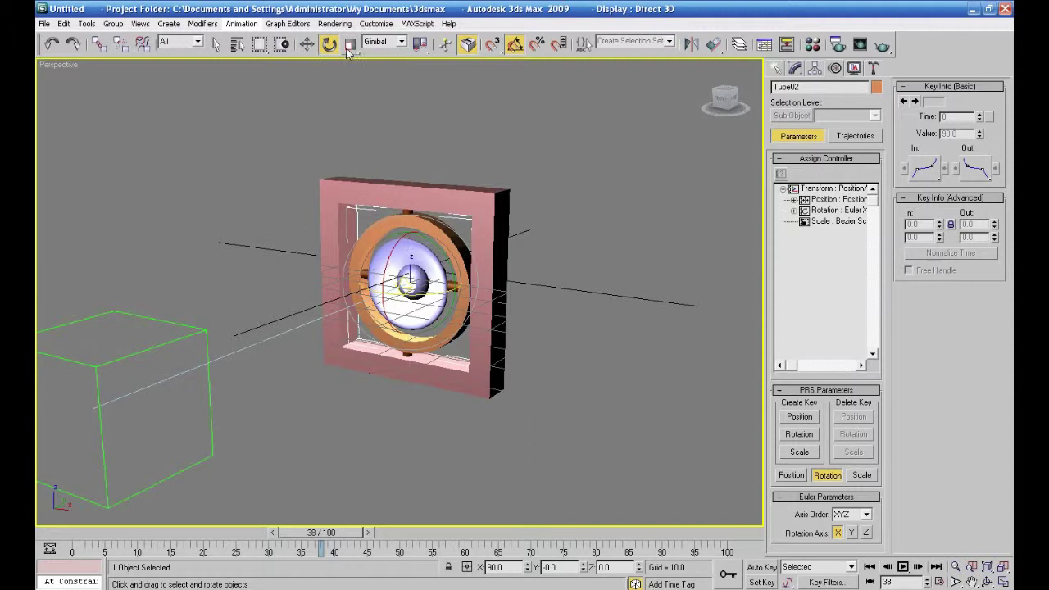
Move the dummy vertically to check how the orange ring tilts with the arrow, and restore its position.
{"action": "left_click", "coordinate": [306, 44]}
{"action": "left_click", "coordinate": [267, 158]}
{"action": "left_click", "coordinate": [179, 325]}
{"action": "left_click_drag", "start_coordinate": [105, 357], "coordinate": [378, 254]}
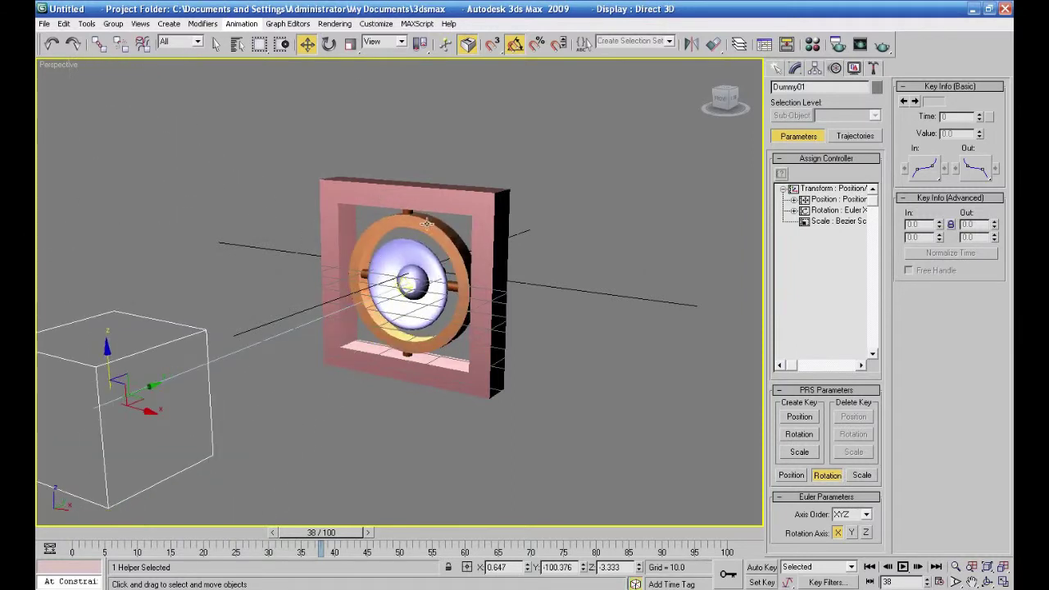
Turn off X rotation inheritance for the orange ring in its link info.
{"action": "left_click", "coordinate": [426, 228]}
{"action": "left_click", "coordinate": [328, 44]}
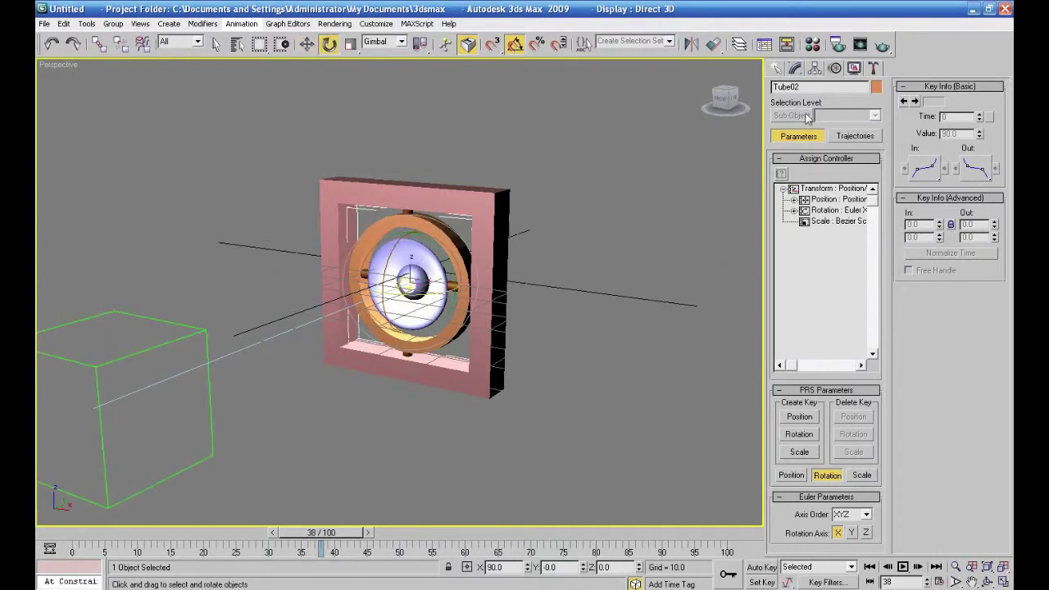
{"action": "left_click", "coordinate": [815, 70]}
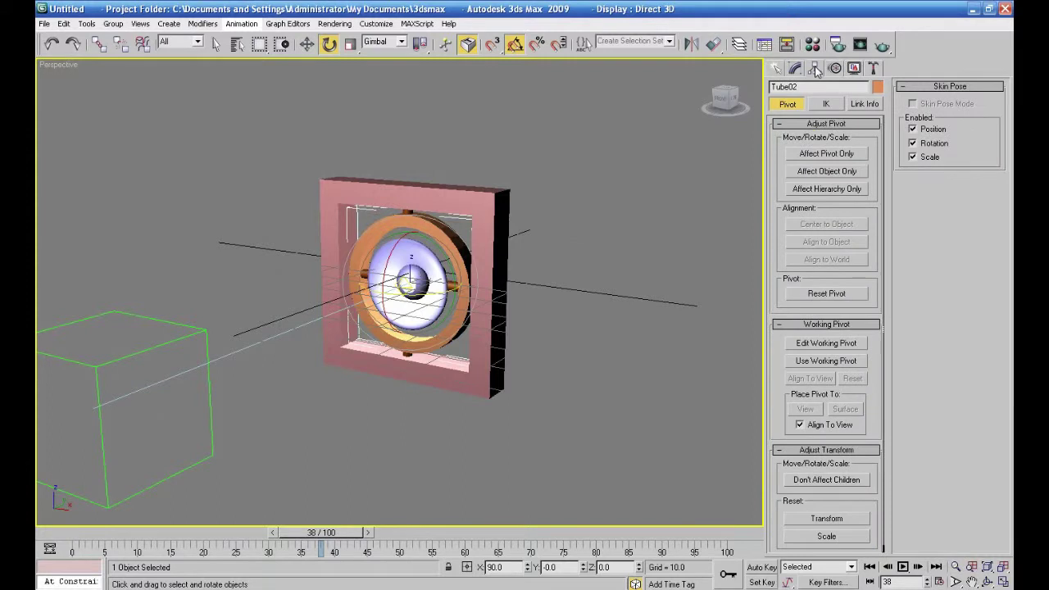
{"action": "left_click", "coordinate": [861, 105]}
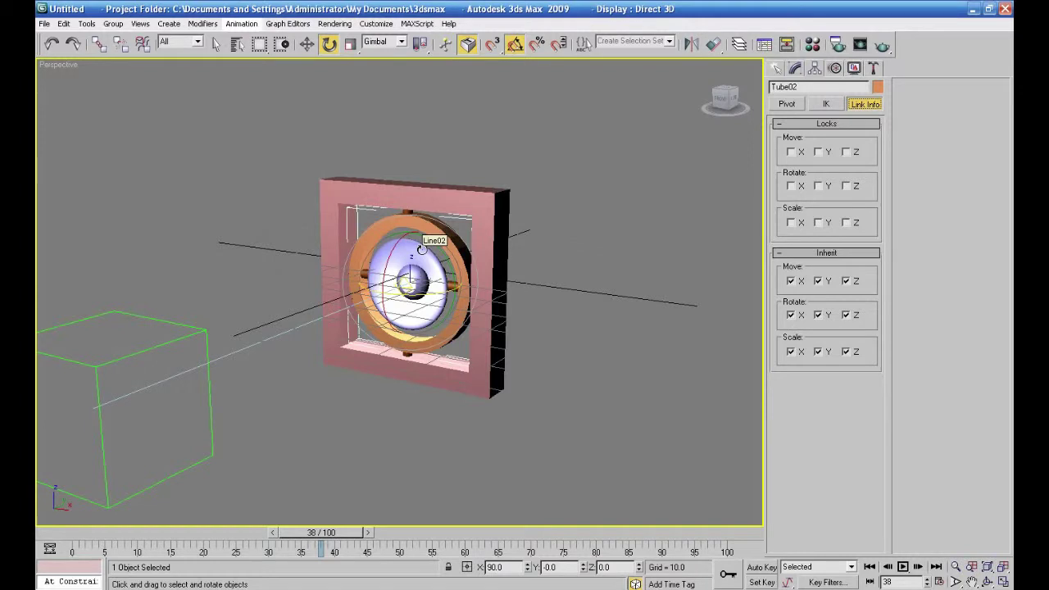
{"action": "left_click", "coordinate": [790, 315]}
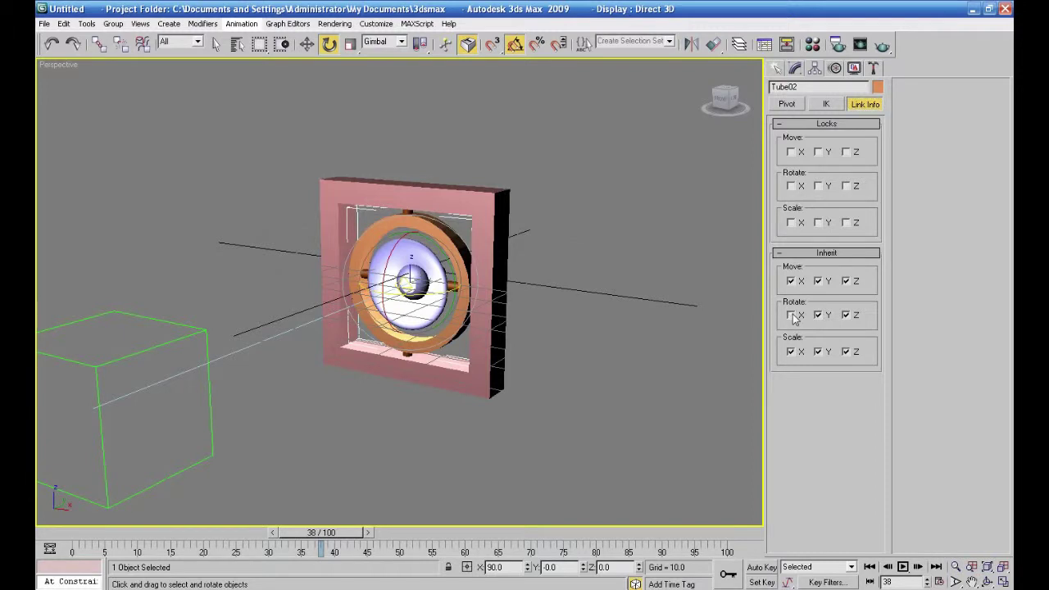
Move the dummy vertically and diagonally in front of the frame to test the ring's rotation, restoring its position each time.
{"action": "left_click", "coordinate": [306, 44]}
{"action": "left_click", "coordinate": [264, 416]}
{"action": "left_click", "coordinate": [184, 339]}
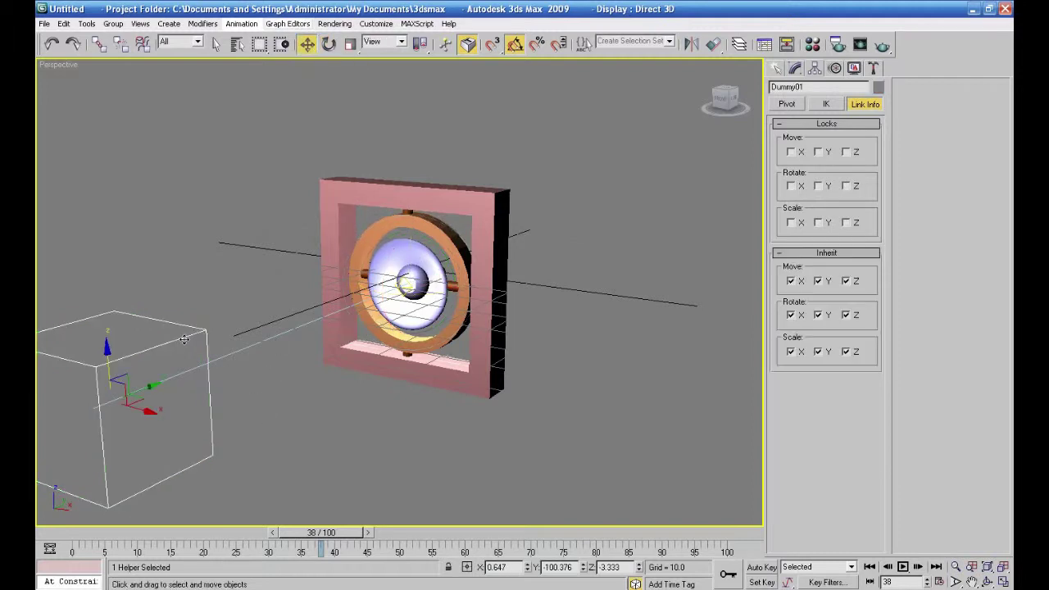
{"action": "mouse_move", "coordinate": [106, 350]}
{"action": "left_mouse_down"}
{"action": "mouse_move", "coordinate": [107, 90]}
{"action": "mouse_move", "coordinate": [102, 311]}
{"action": "mouse_move", "coordinate": [411, 560]}
{"action": "mouse_move", "coordinate": [113, 160]}
{"action": "mouse_move", "coordinate": [106, 348]}
{"action": "left_mouse_up"}
{"action": "key", "text": "ctrl+z"}
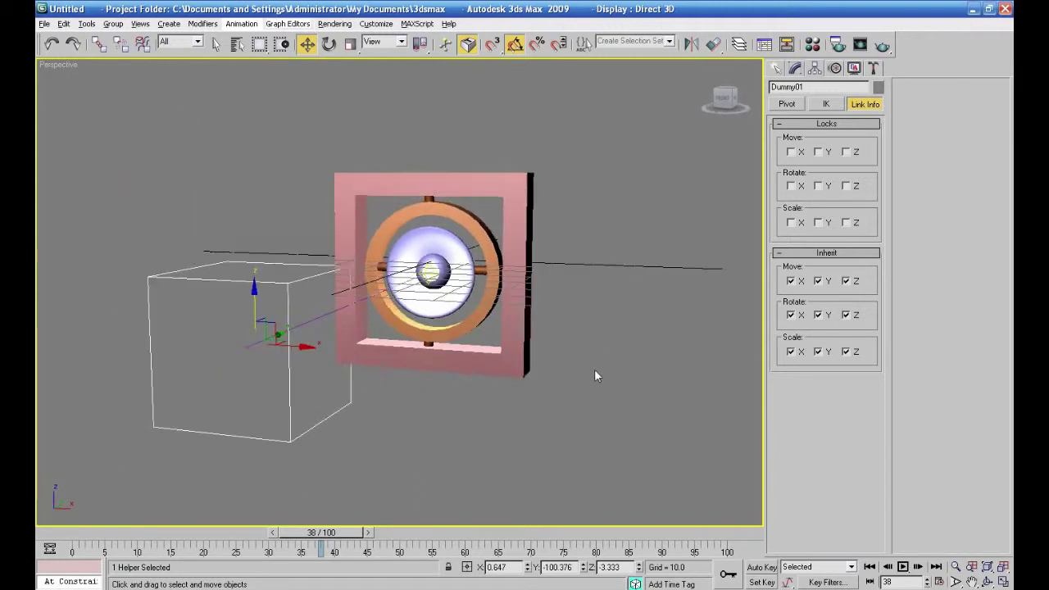
{"action": "left_click_drag", "start_coordinate": [344, 365], "coordinate": [463, 548]}
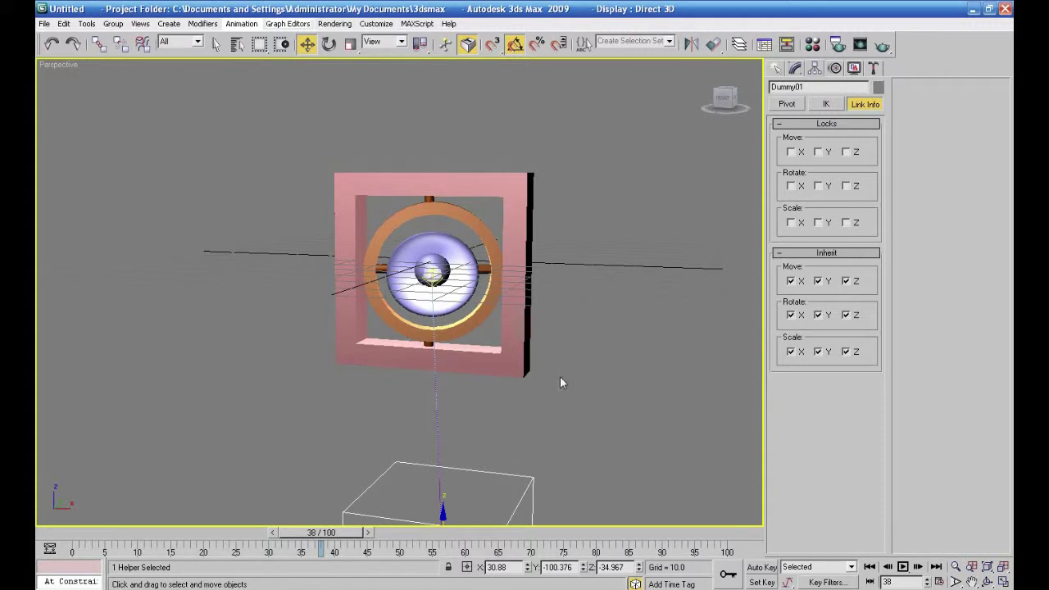
{"action": "scroll", "coordinate": [560, 379], "scroll_direction": "down", "scroll_amount": 4}
{"action": "left_click_drag", "start_coordinate": [440, 454], "coordinate": [344, 379]}
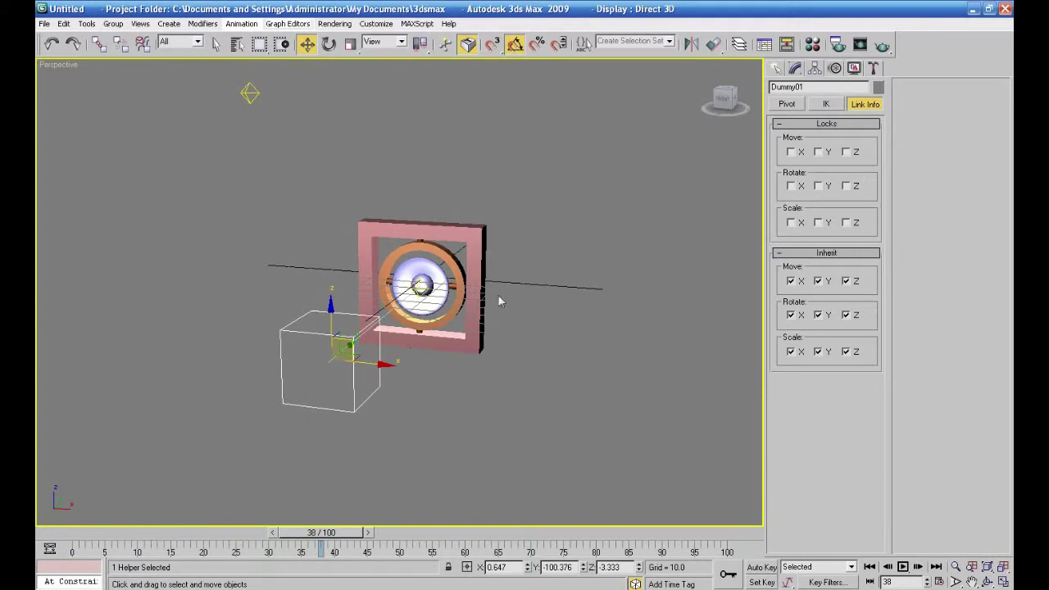
{"action": "scroll", "coordinate": [491, 359], "scroll_direction": "up", "scroll_amount": 2}
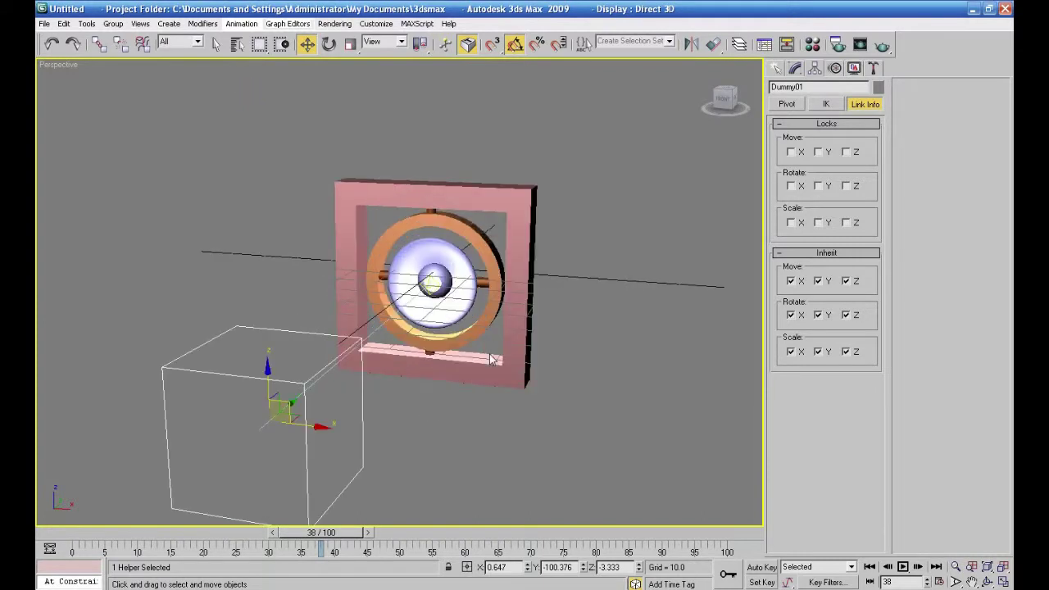
{"action": "left_click", "coordinate": [474, 237]}
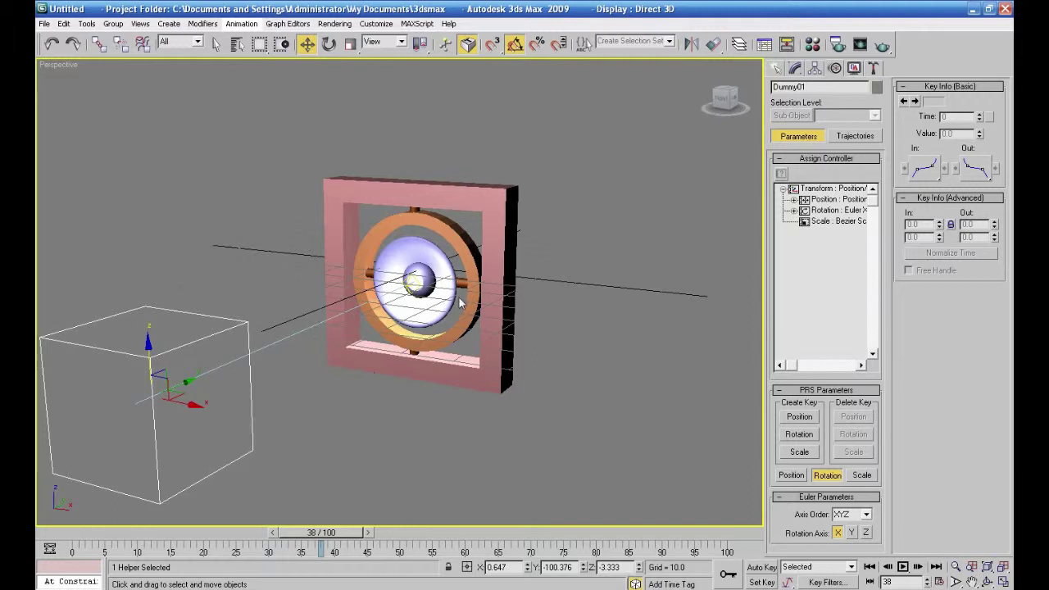
{"action": "left_click_drag", "start_coordinate": [149, 344], "coordinate": [256, 535]}
Set the rotation reference coordinate system to Gimbal for the orange ring.
{"action": "left_click", "coordinate": [328, 43]}
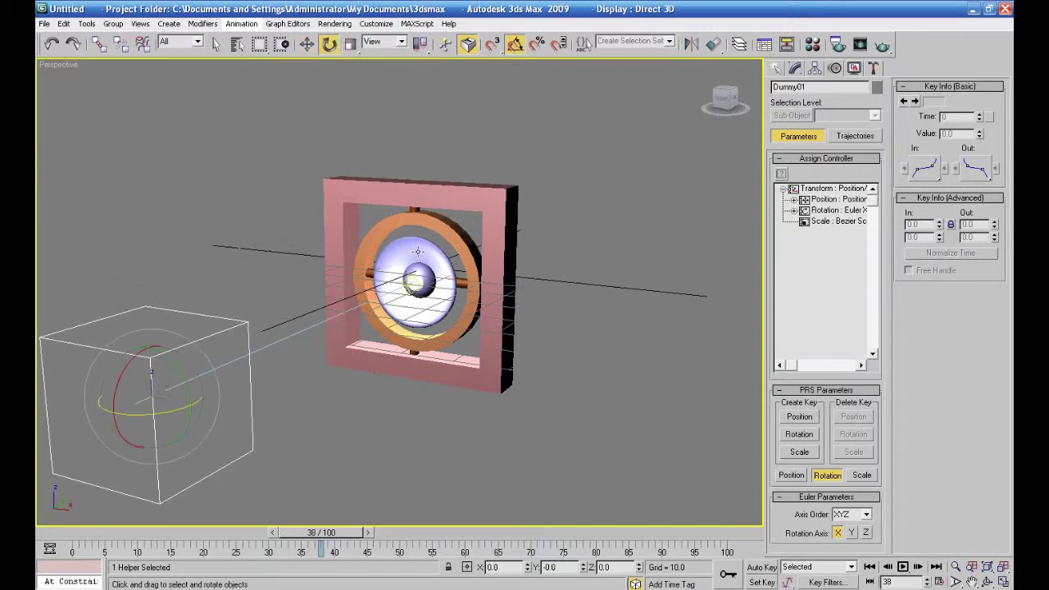
{"action": "left_click", "coordinate": [420, 244]}
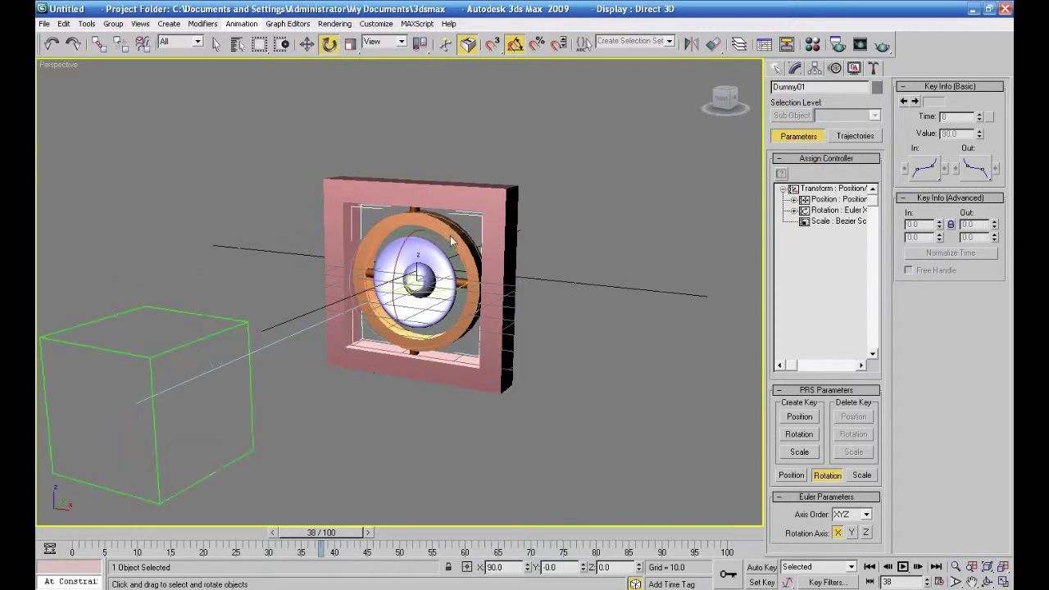
{"action": "left_click", "coordinate": [400, 42]}
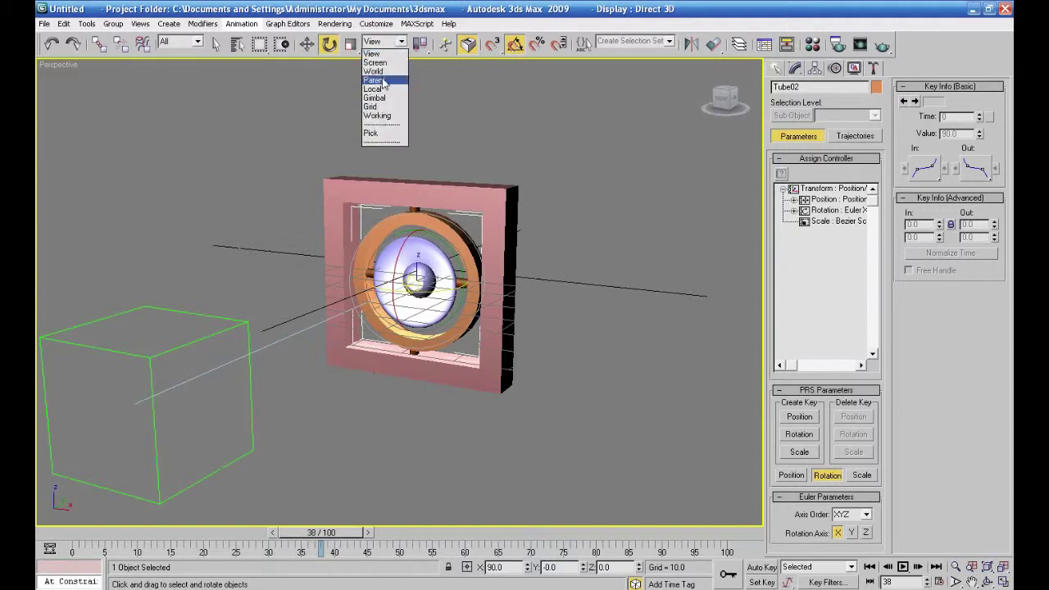
{"action": "left_click", "coordinate": [377, 98]}
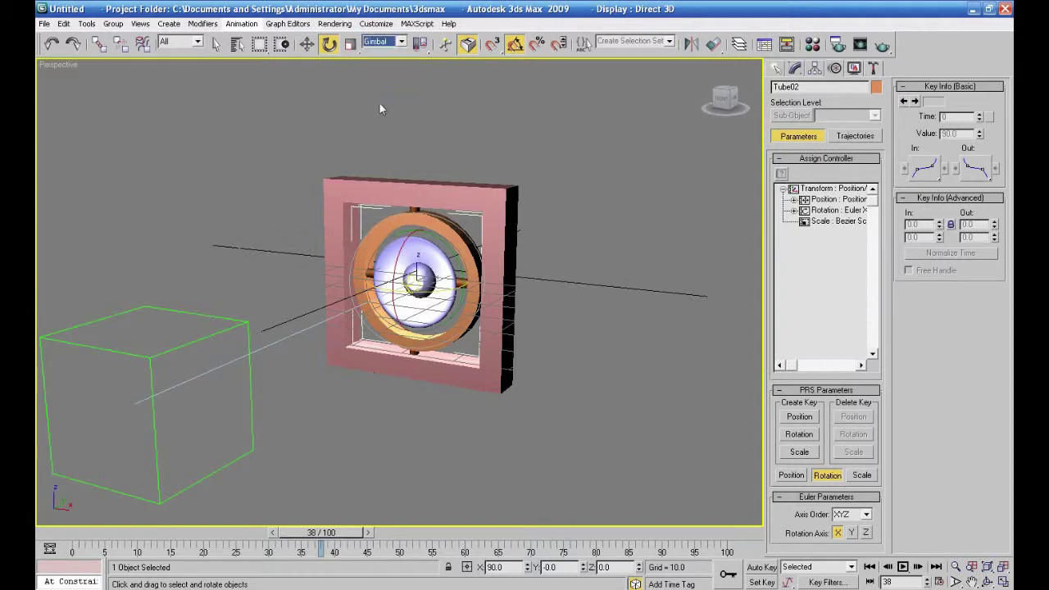
{"action": "middle_click_drag", "start_coordinate": [584, 292], "coordinate": [572, 302], "text": "alt"}
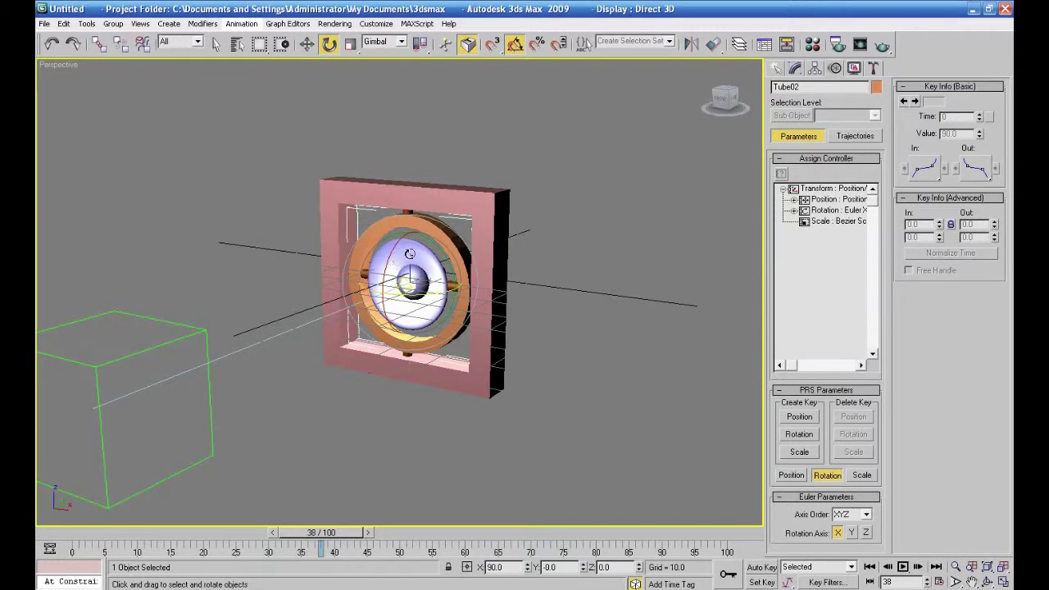
Try moving the dummy along Z to check the ring's unwanted X rotation, and restore its position.
{"action": "left_click", "coordinate": [306, 45]}
{"action": "left_click", "coordinate": [178, 326]}
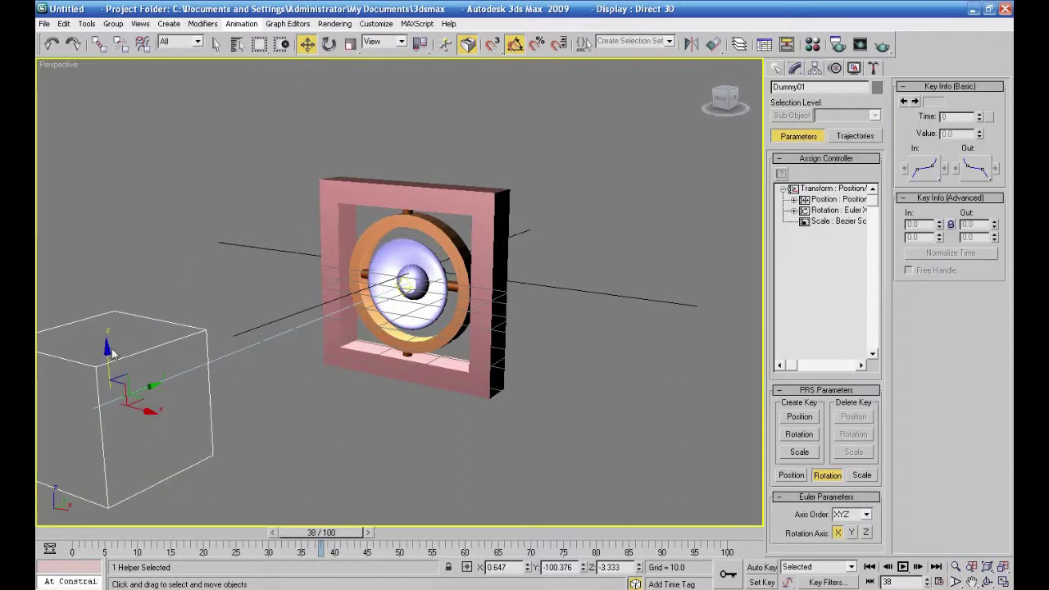
{"action": "left_click_drag", "start_coordinate": [107, 354], "coordinate": [377, 255]}
Select the orange ring and disable its inherited rotation on the X axis.
{"action": "left_click", "coordinate": [426, 228]}
{"action": "left_click", "coordinate": [328, 44]}
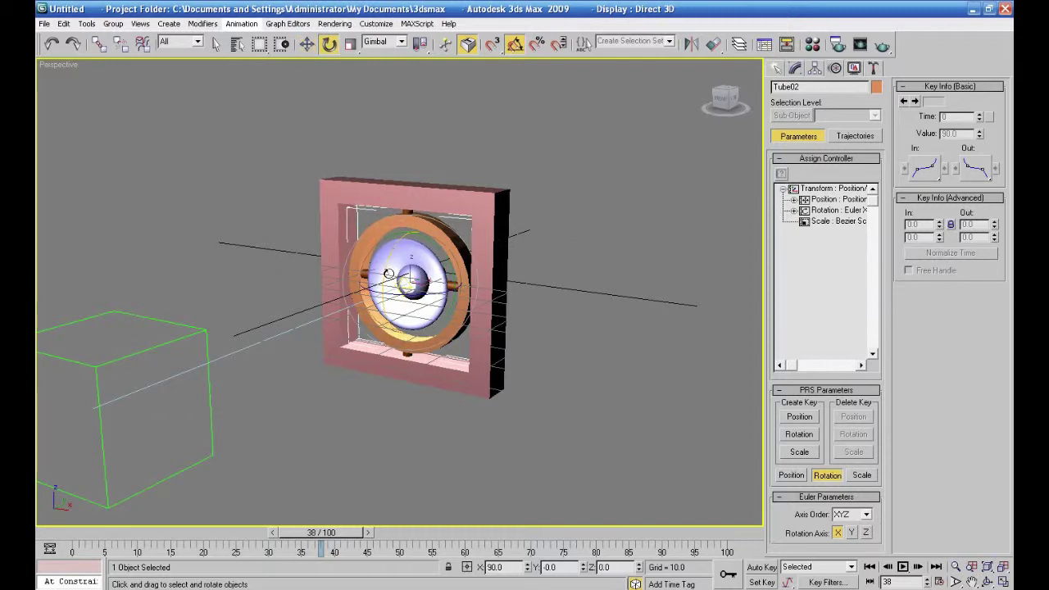
{"action": "left_click", "coordinate": [815, 71]}
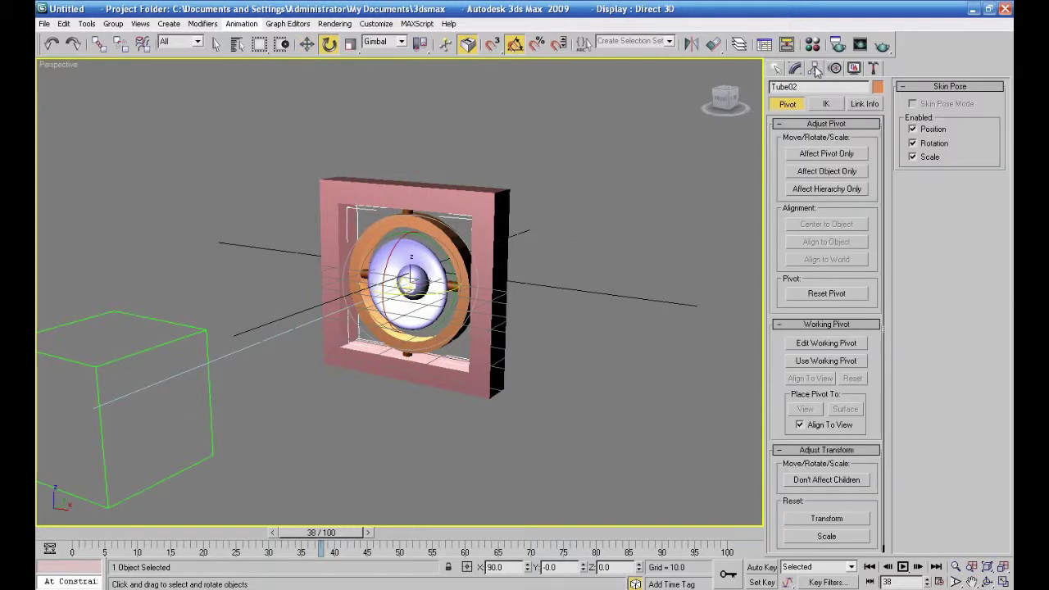
{"action": "left_click", "coordinate": [860, 105]}
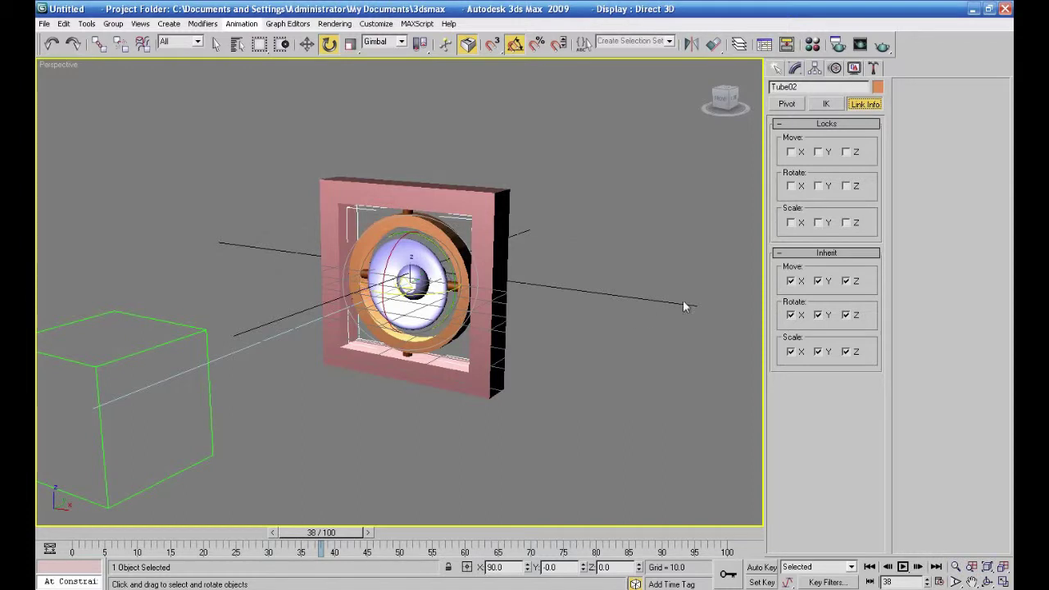
{"action": "left_click", "coordinate": [791, 314]}
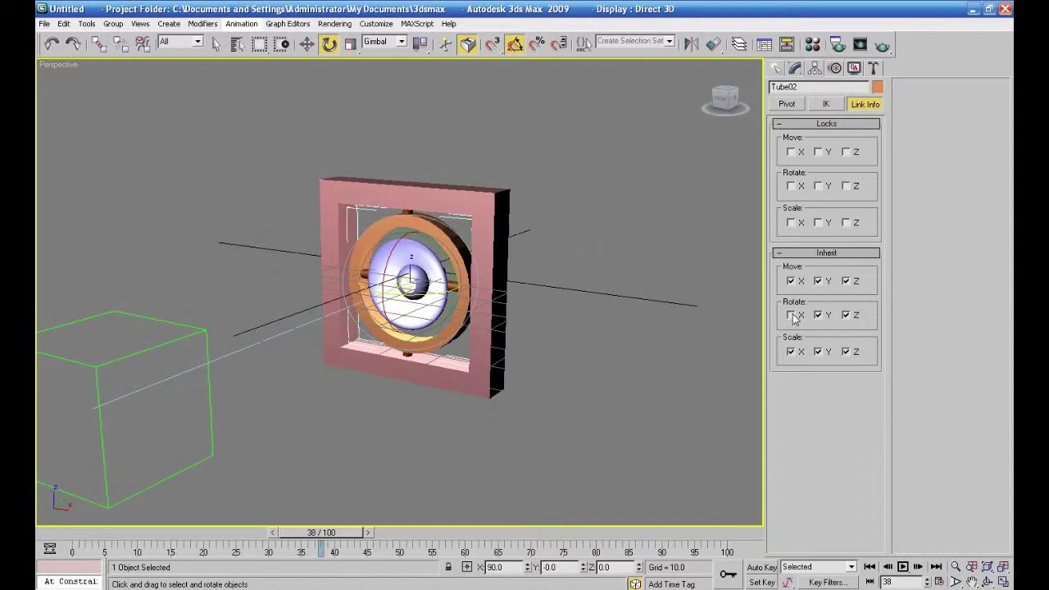
Move the dummy vertically to test the orange ring with its X rotation inheritance disabled, and restore the dummy's position.
{"action": "left_click", "coordinate": [306, 44]}
{"action": "left_click", "coordinate": [264, 403]}
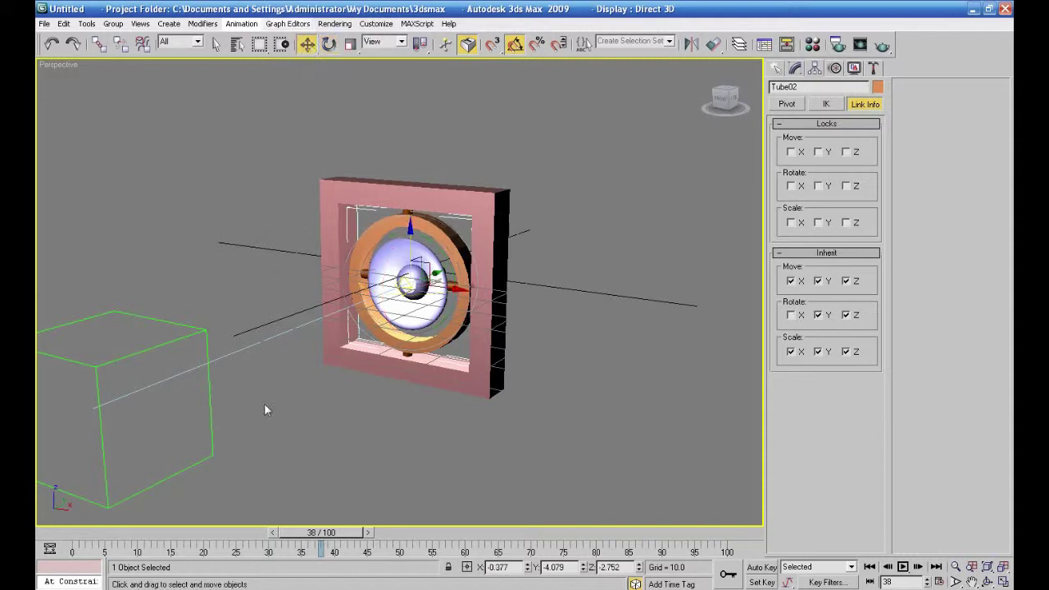
{"action": "left_click", "coordinate": [183, 339]}
{"action": "left_click_drag", "start_coordinate": [107, 349], "coordinate": [487, 195]}
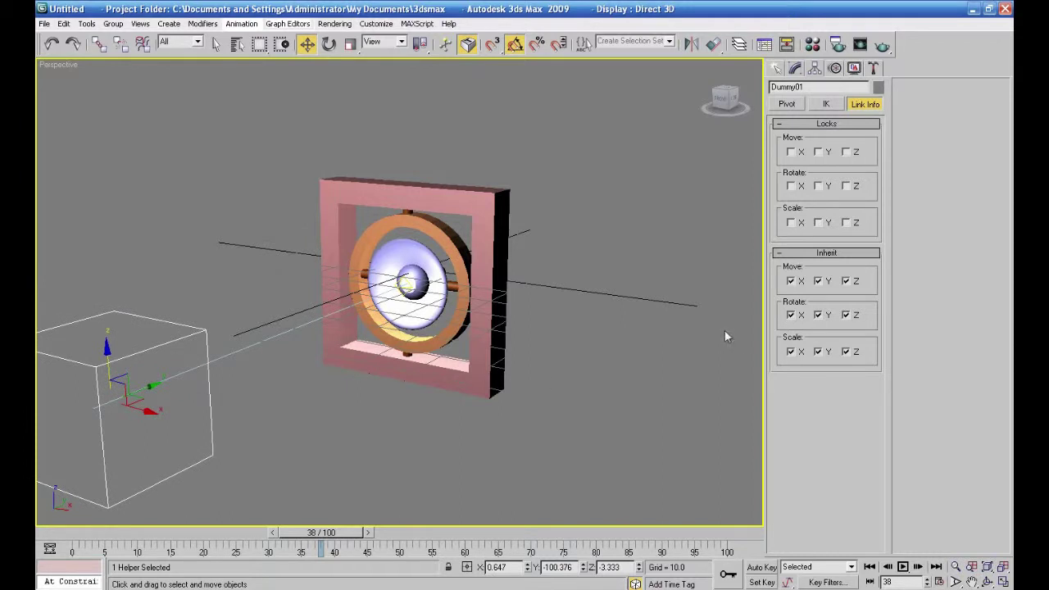
{"action": "key", "text": "ctrl+z"}
Move the dummy diagonally in the XZ plane in front of the frame to check the light and ring rotation, and restore its position.
{"action": "left_click_drag", "start_coordinate": [281, 329], "coordinate": [464, 544]}
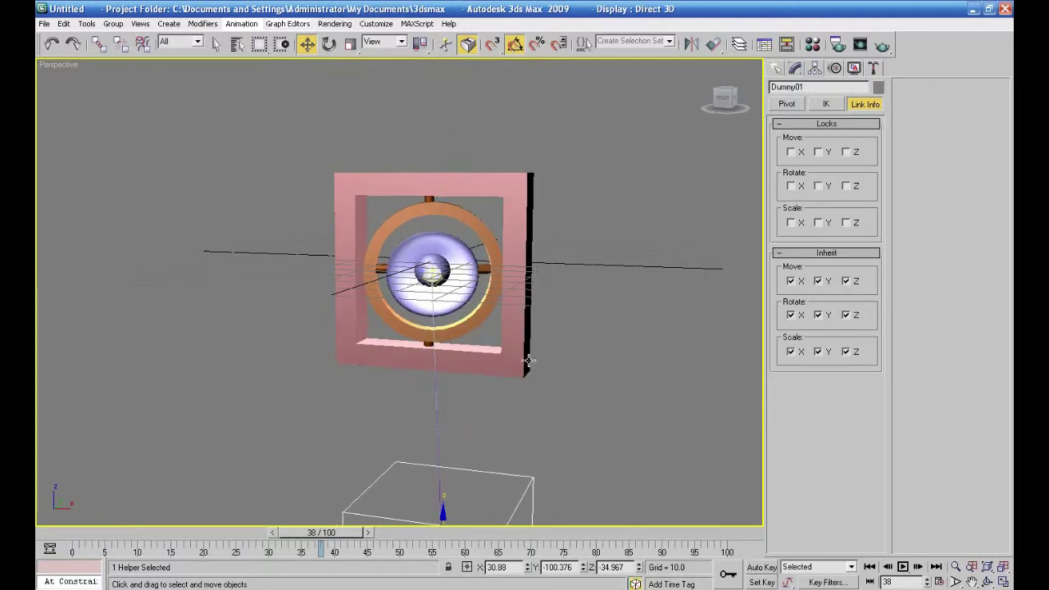
{"action": "scroll", "coordinate": [560, 383], "scroll_direction": "down", "scroll_amount": 5}
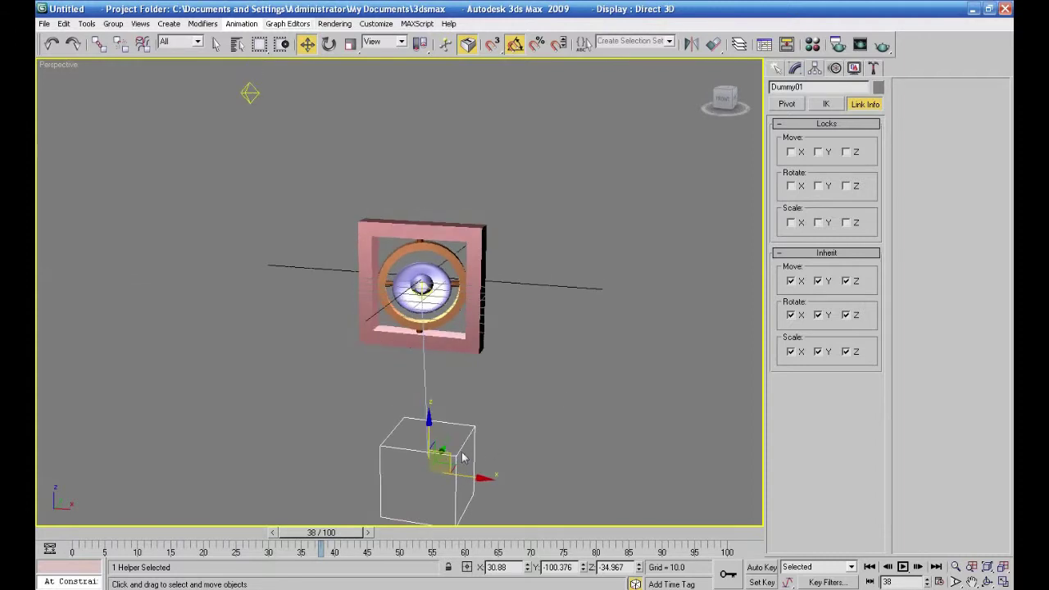
{"action": "left_click_drag", "start_coordinate": [440, 457], "coordinate": [363, 346]}
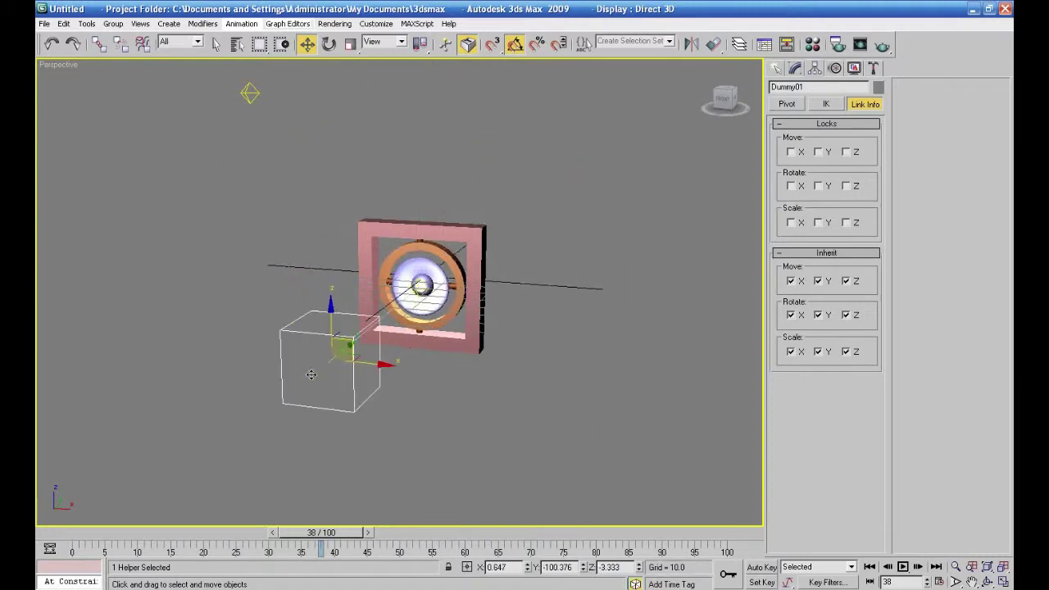
{"action": "scroll", "coordinate": [491, 358], "scroll_direction": "up", "scroll_amount": 2}
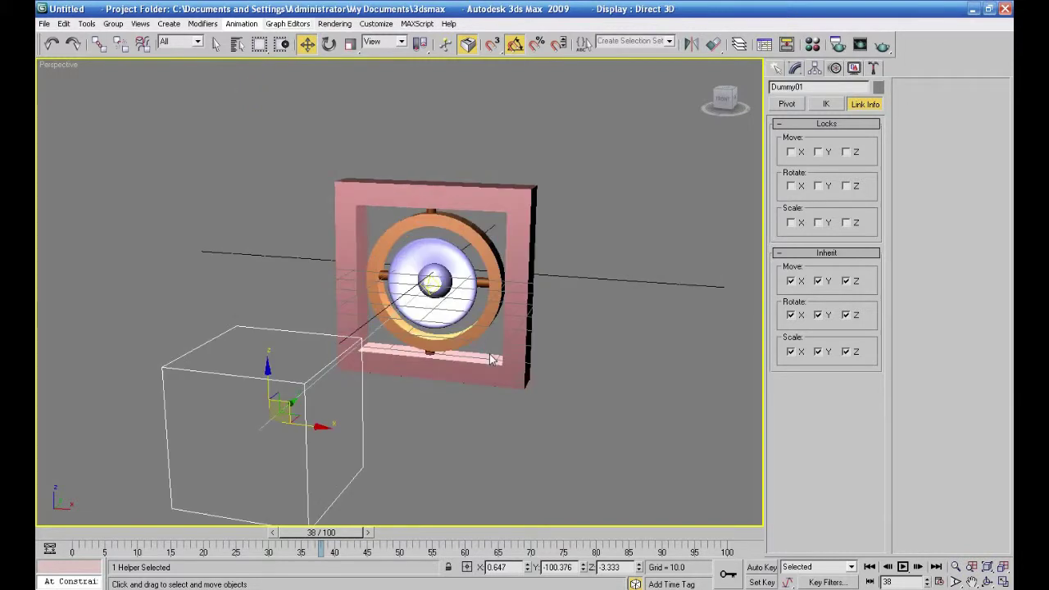
Select the orange ring inside the frame.
{"action": "left_click", "coordinate": [473, 238]}
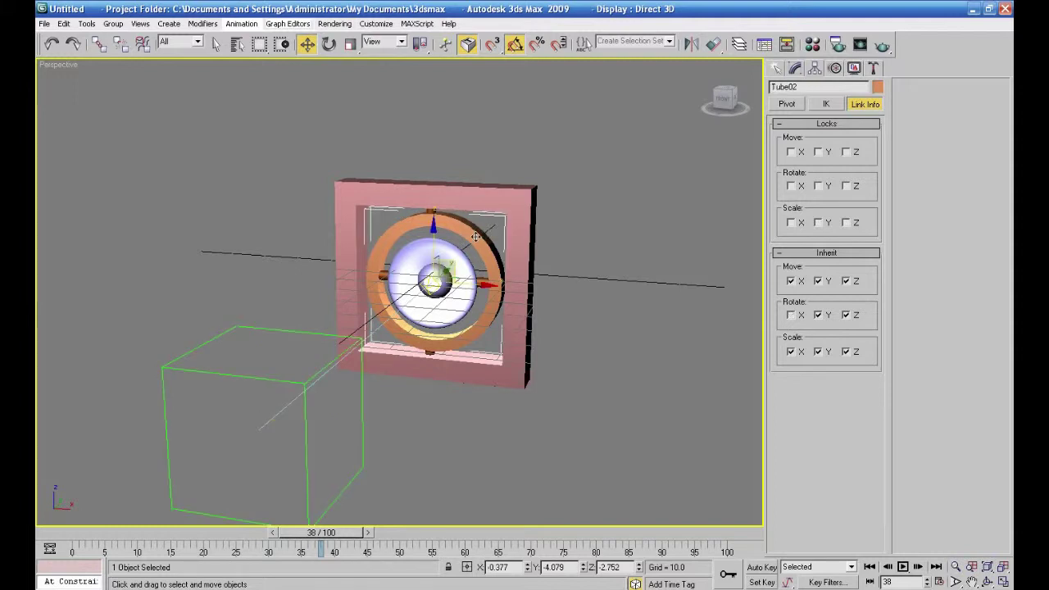